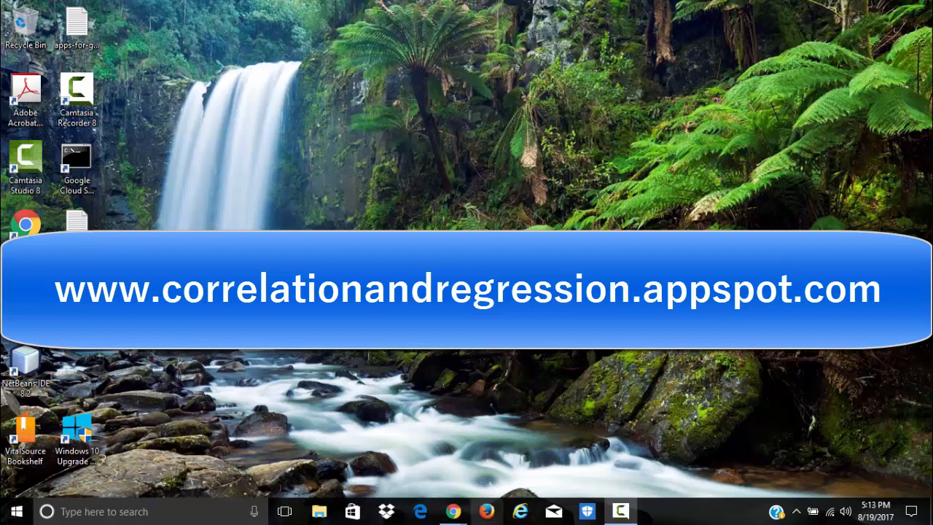
Step: Bring up the homework window, switch to Firefox and search the web for the tutorial author's full name plus "appspot"
mouse_move(455, 516)
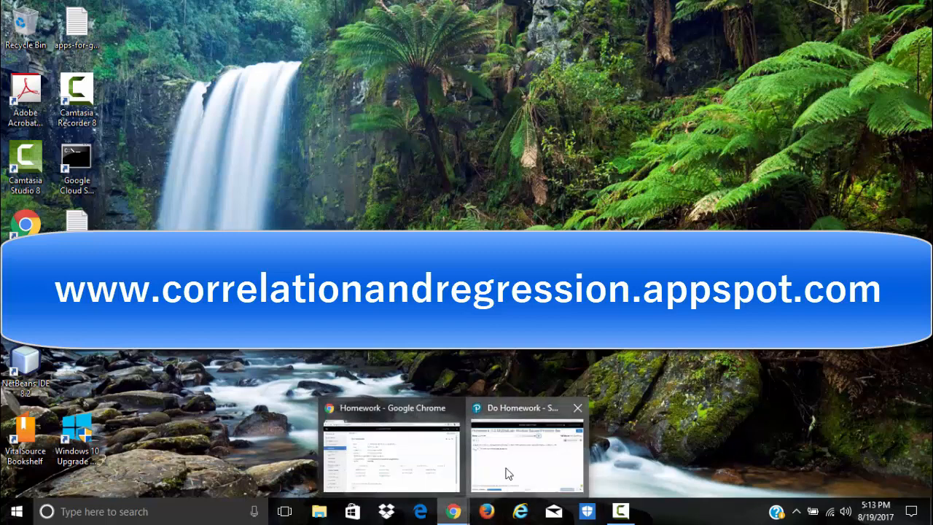
left_click(526, 455)
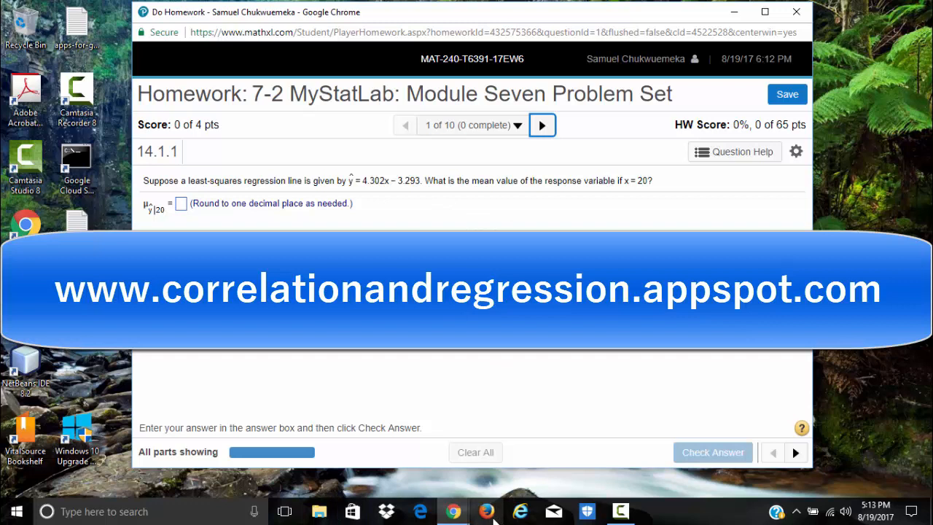
left_click(487, 512)
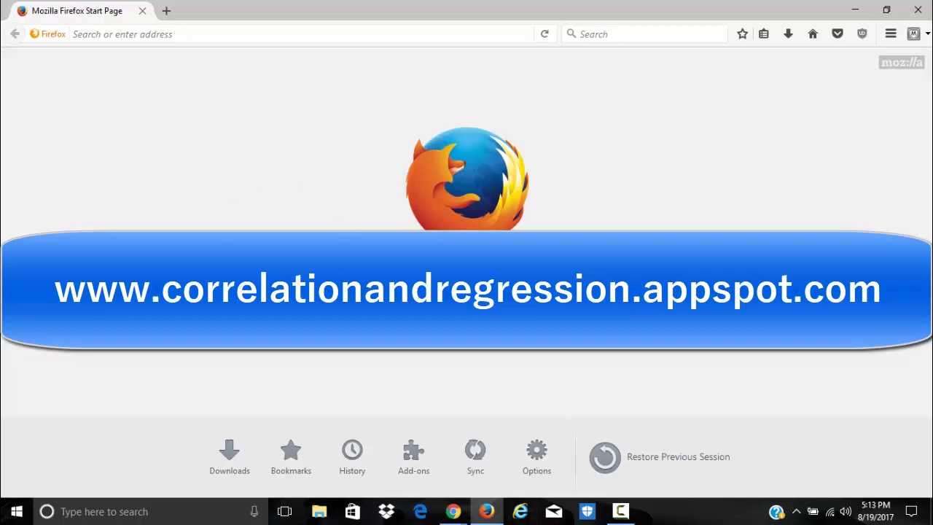
left_click(267, 37)
type("s")
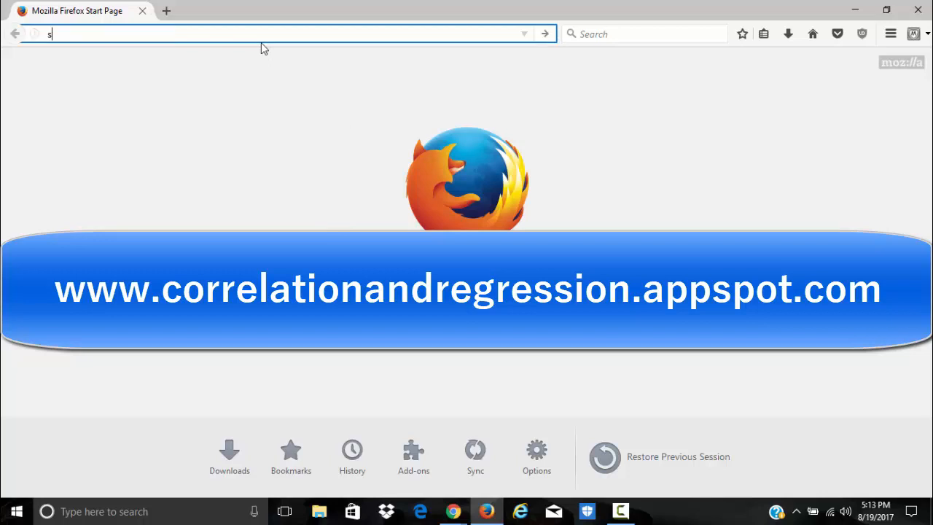
type("amuel ")
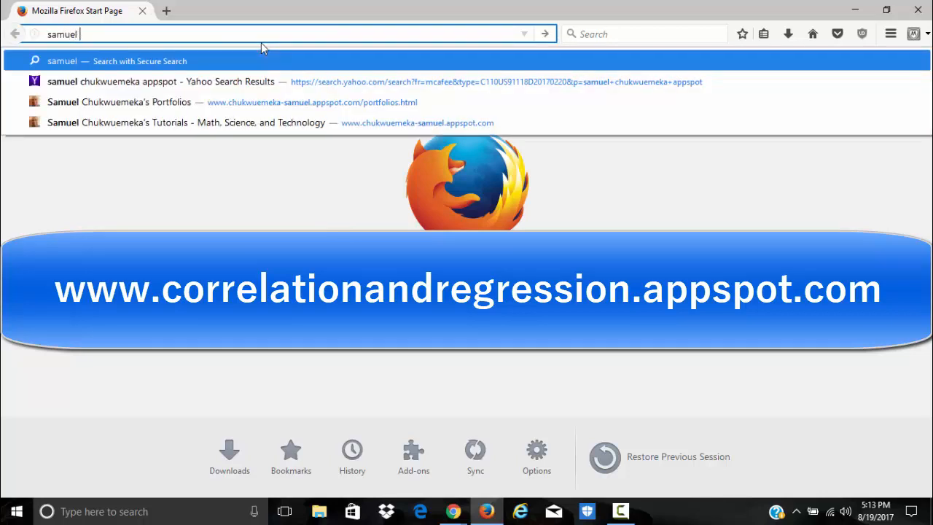
type("chukwuemeka ")
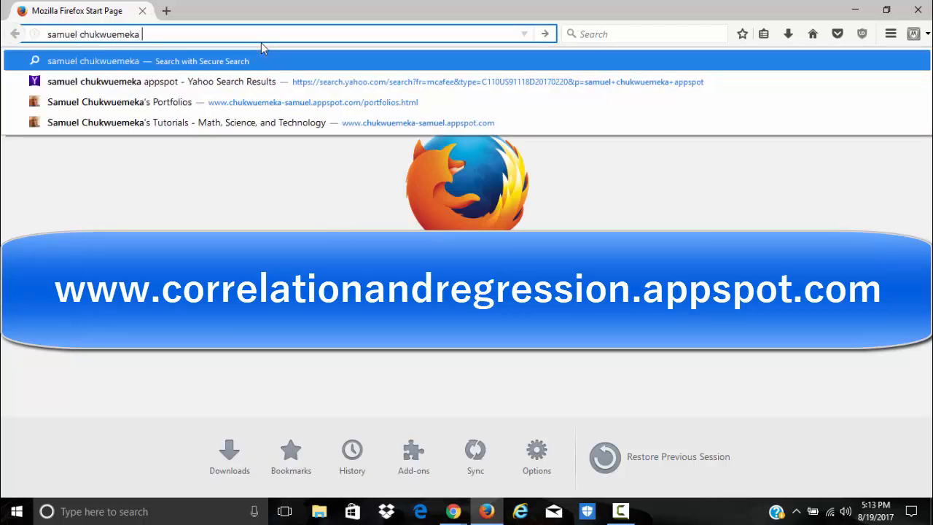
type("appspot")
key("Return")
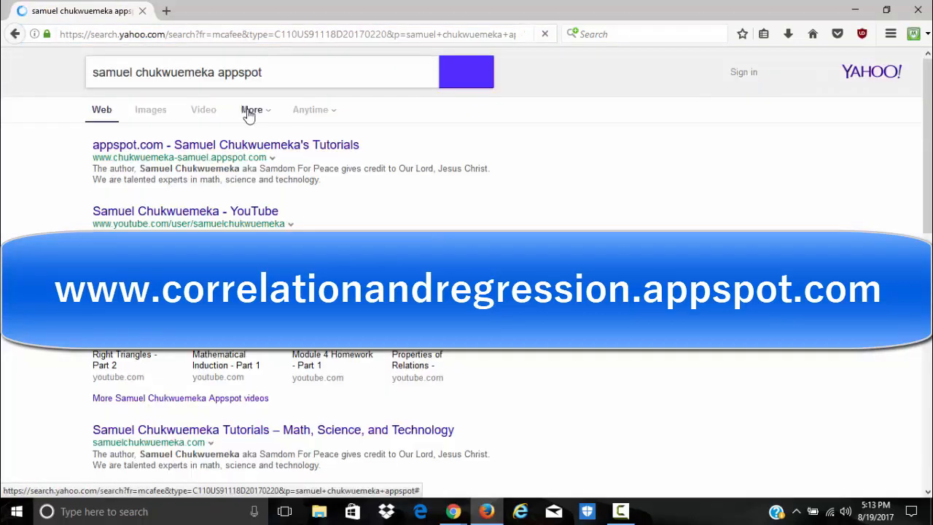
Step: Open the author's appspot tutorial site from the search results and go through its portfolios page to the Correlation and Regression calculator
left_click(278, 148)
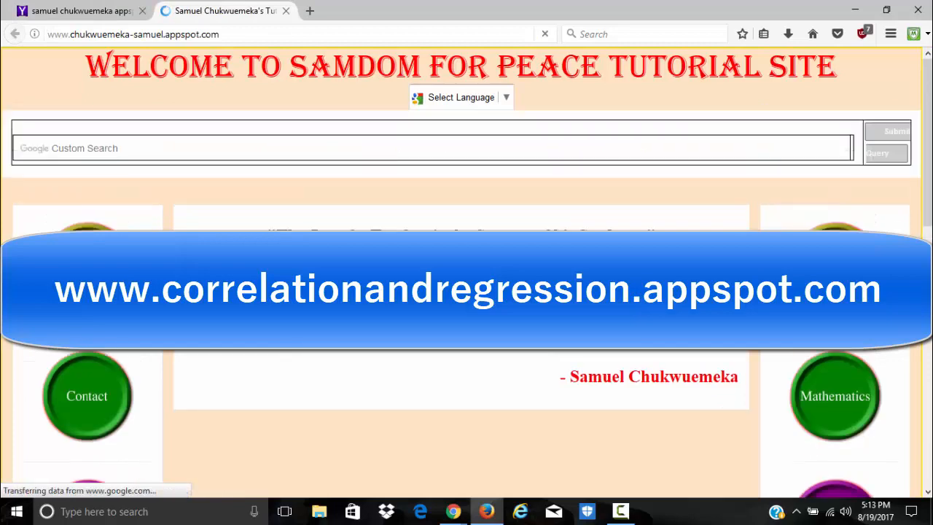
left_click(834, 231)
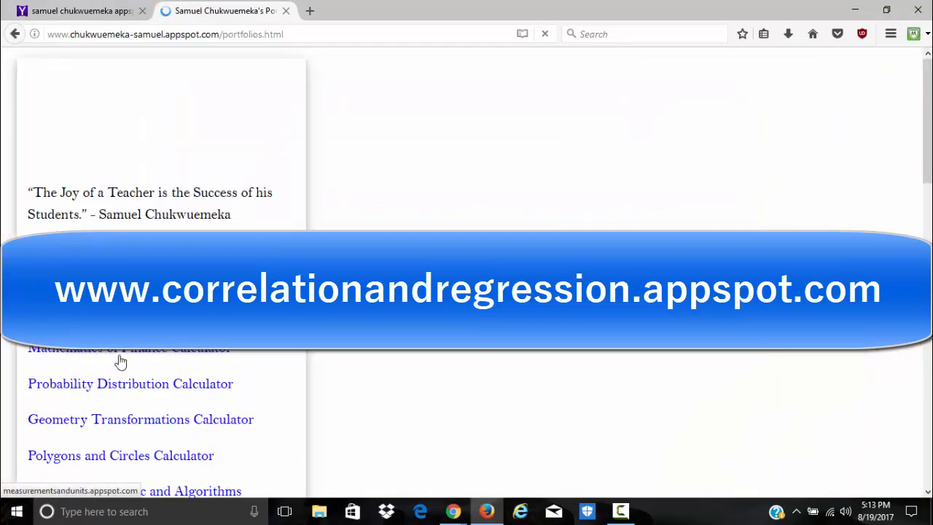
scroll(120, 362, "down", 8)
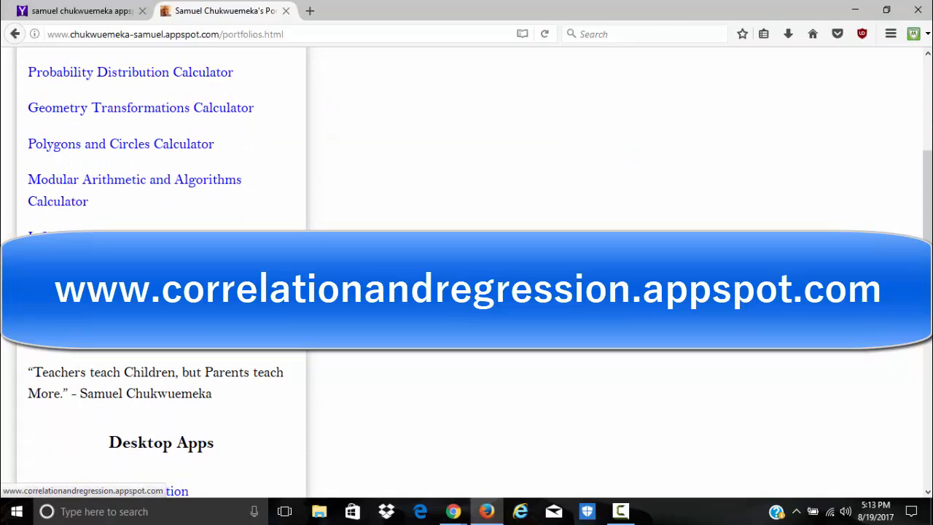
left_click(142, 313)
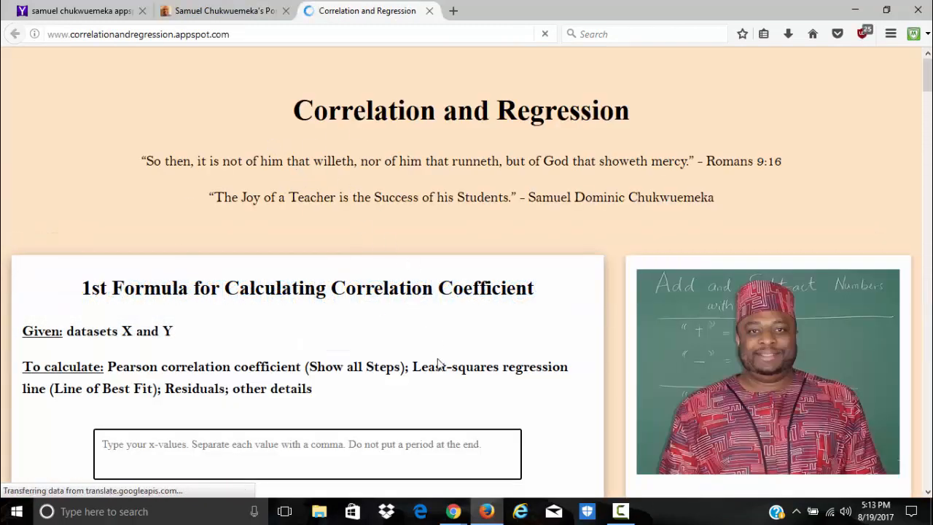
Step: Review homework question 14.1.1, and go to the Least - Squares Regression Model section of the Correlation and Regression site
mouse_move(454, 511)
left_click(477, 451)
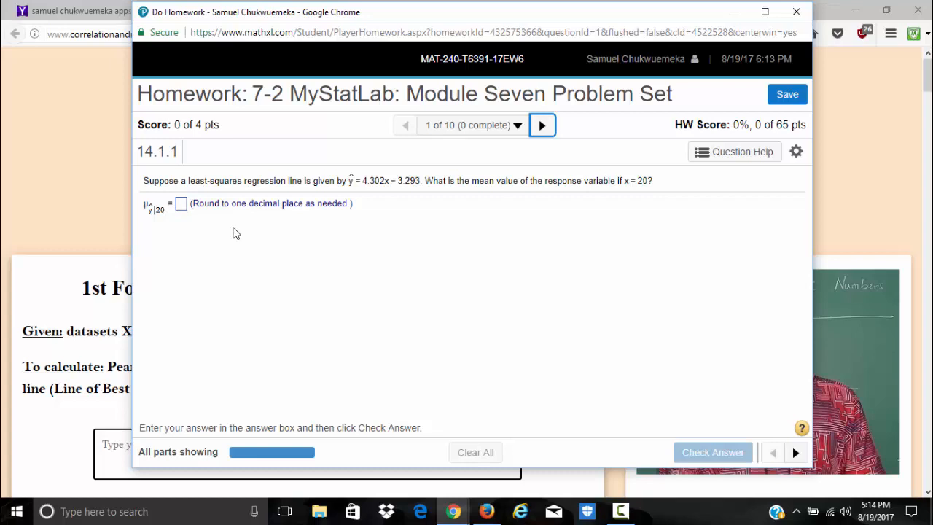
left_click(858, 204)
scroll(730, 217, "down", 10)
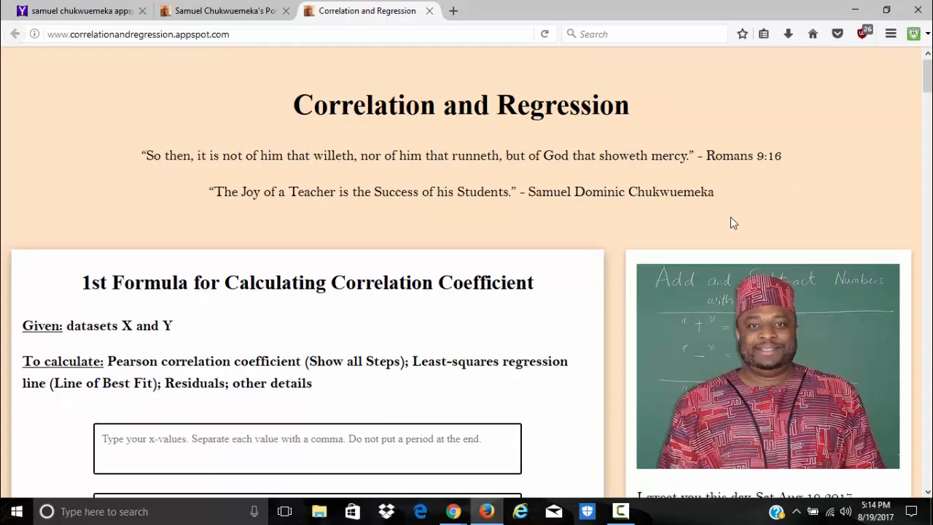
scroll(732, 216, "down", 2)
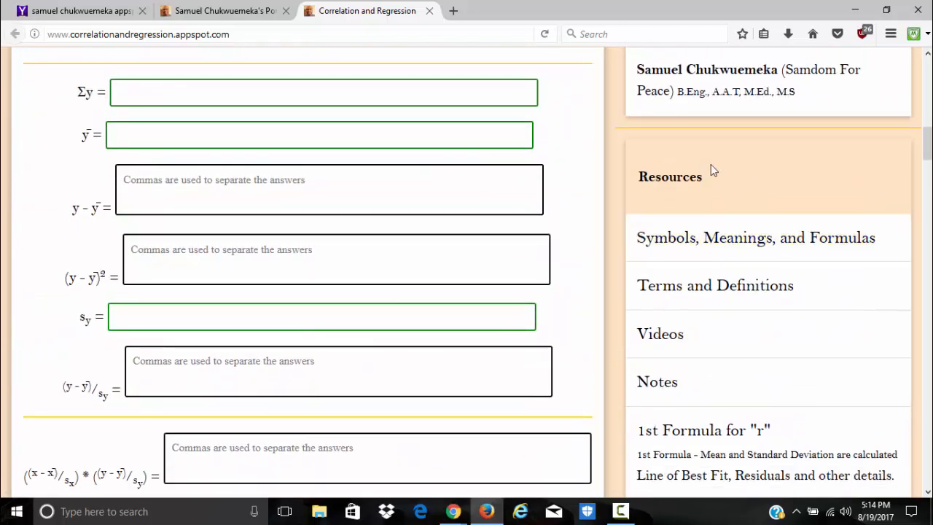
scroll(778, 211, "down", 6)
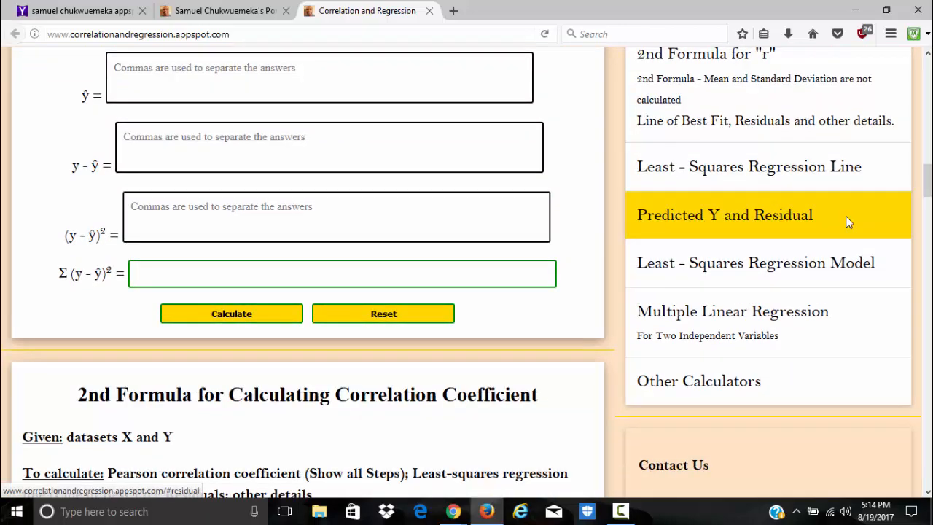
scroll(846, 218, "down", 2)
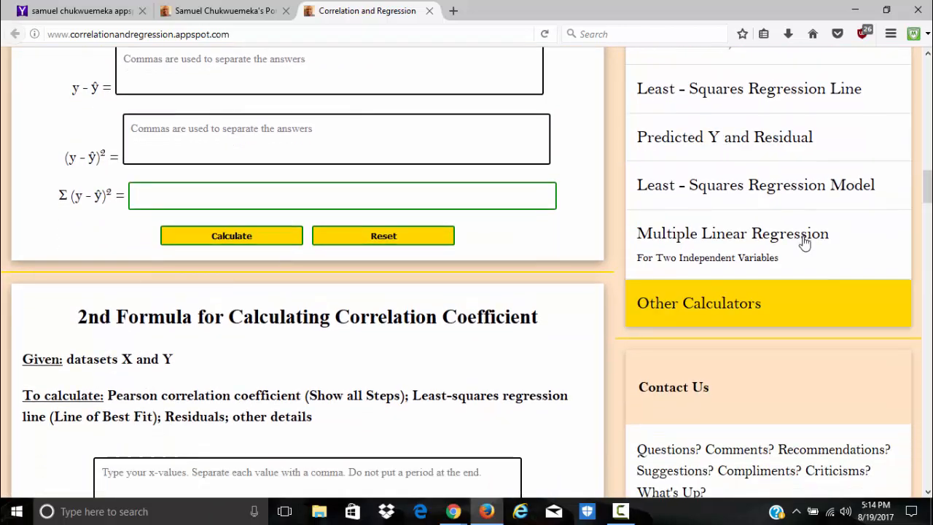
left_click(758, 197)
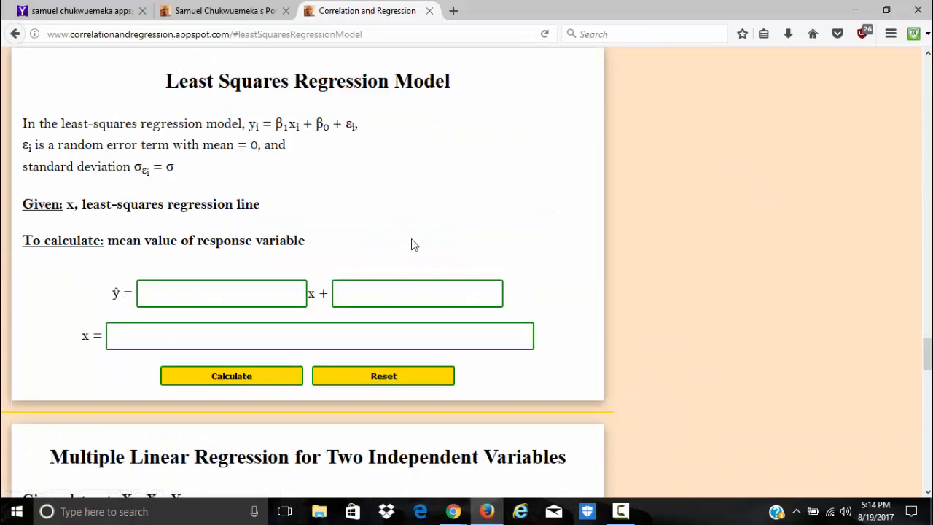
Step: Close the search results and portfolios pages, and arrange the homework and calculator windows side by side
left_click(286, 11)
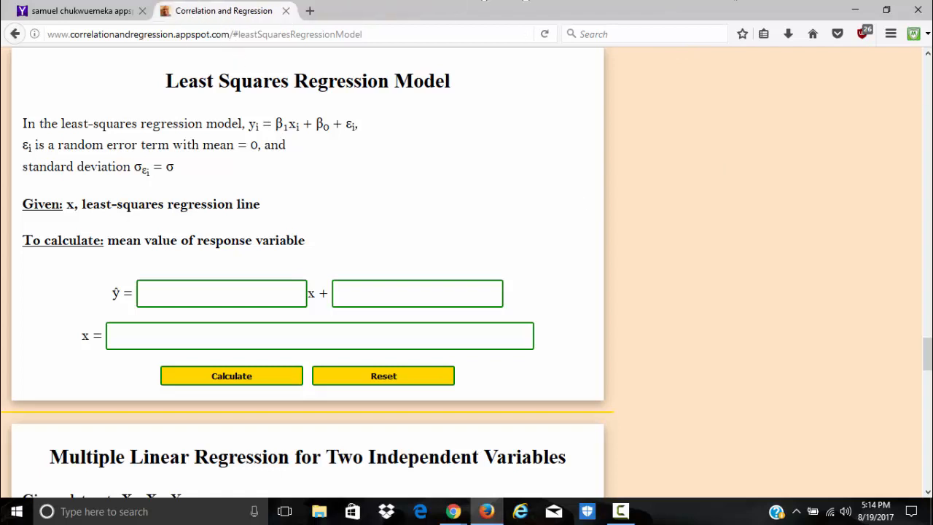
left_click(142, 11)
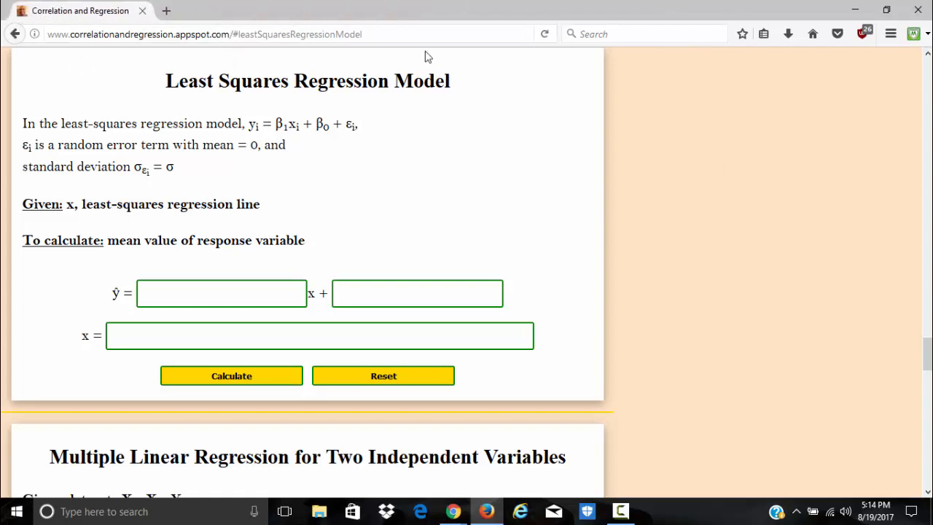
left_click(886, 11)
left_click_drag(432, 20, 304, 39)
left_click_drag(684, 274, 505, 275)
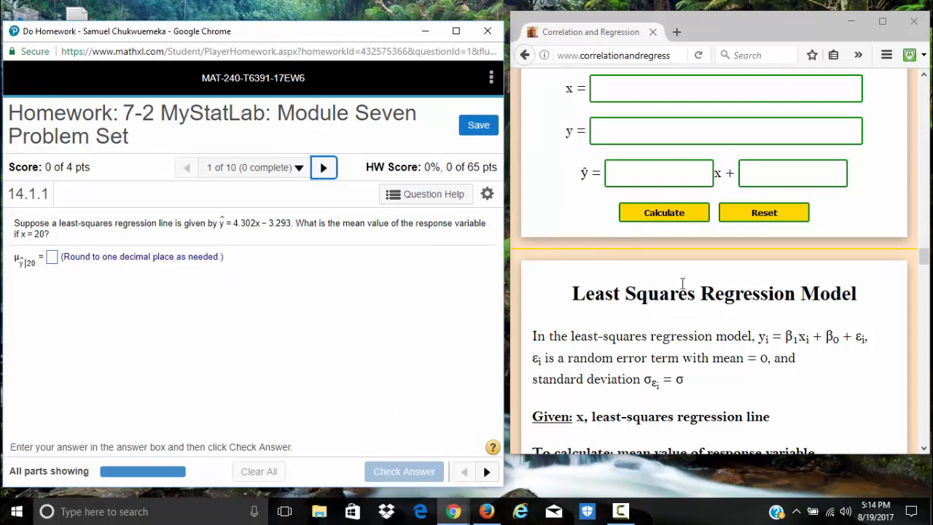
Step: Calculate the mean value of the response variable for the regression line with slope 4.302, constant -3.293 and x = 20
scroll(722, 317, "down", 5)
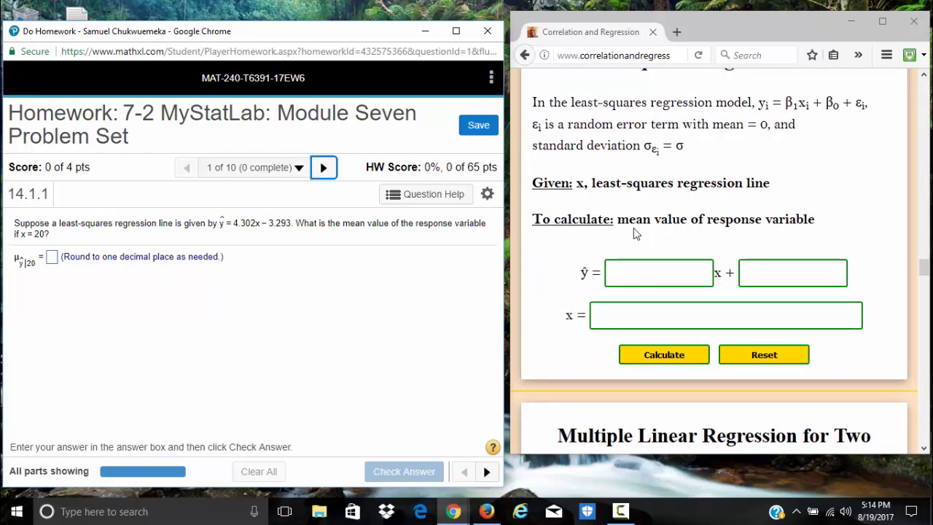
left_click(639, 268)
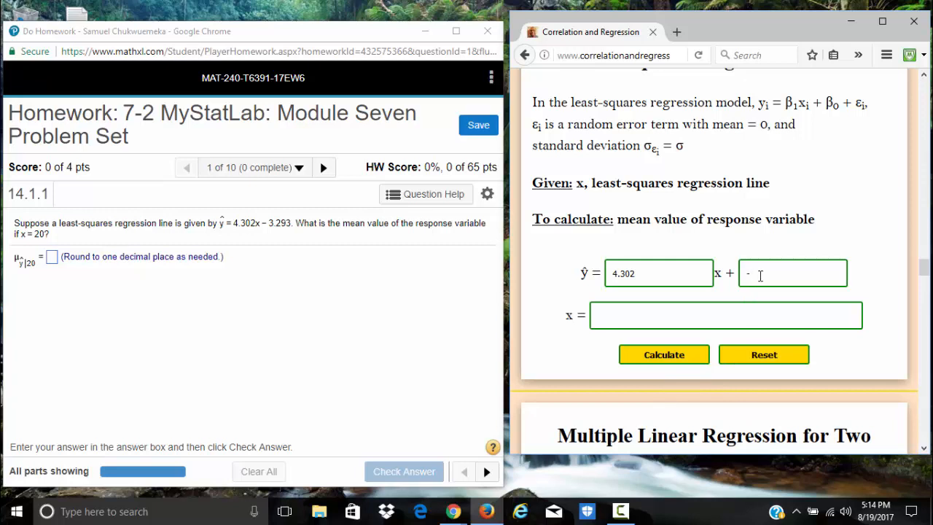
left_click(637, 316)
type("20")
left_click(648, 357)
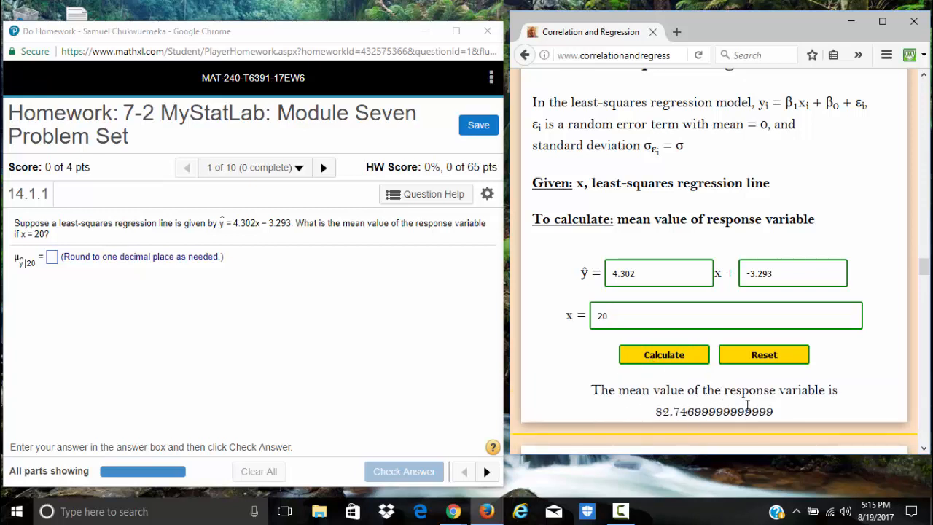
Step: Answer homework question 14.1.1 with 82.7, check the answer and continue to the next question
left_click(53, 261)
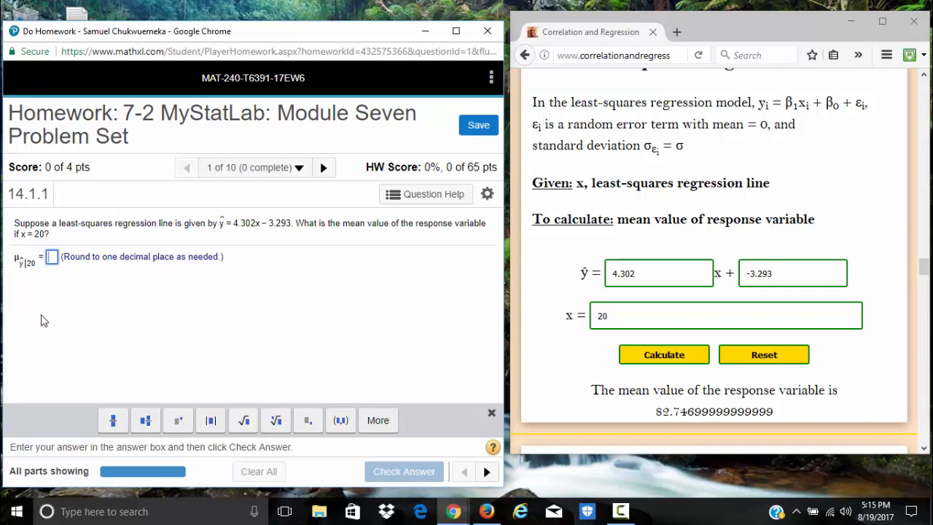
type("82.")
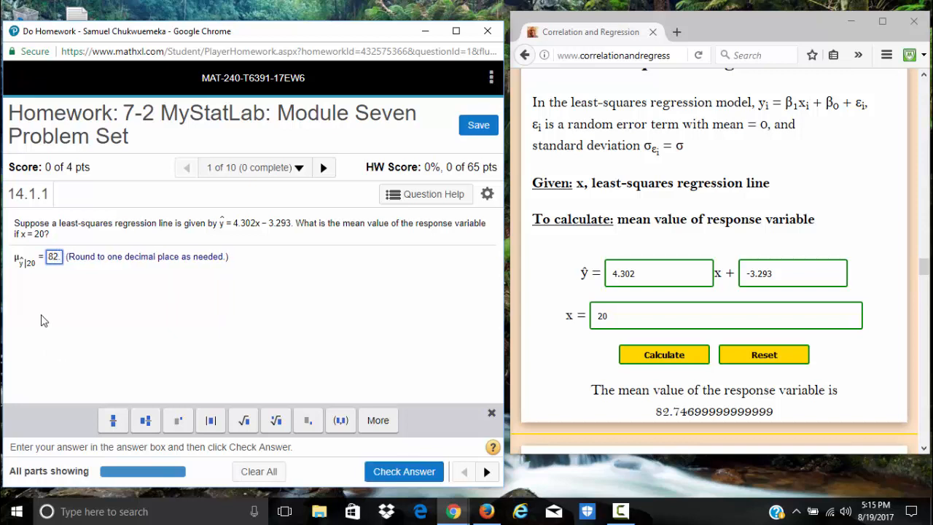
type("7")
key("Return")
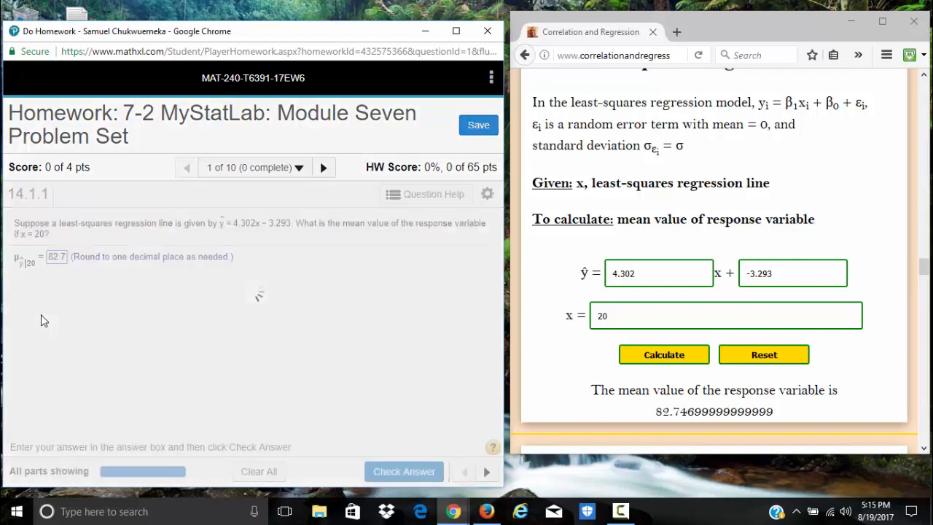
key("Return")
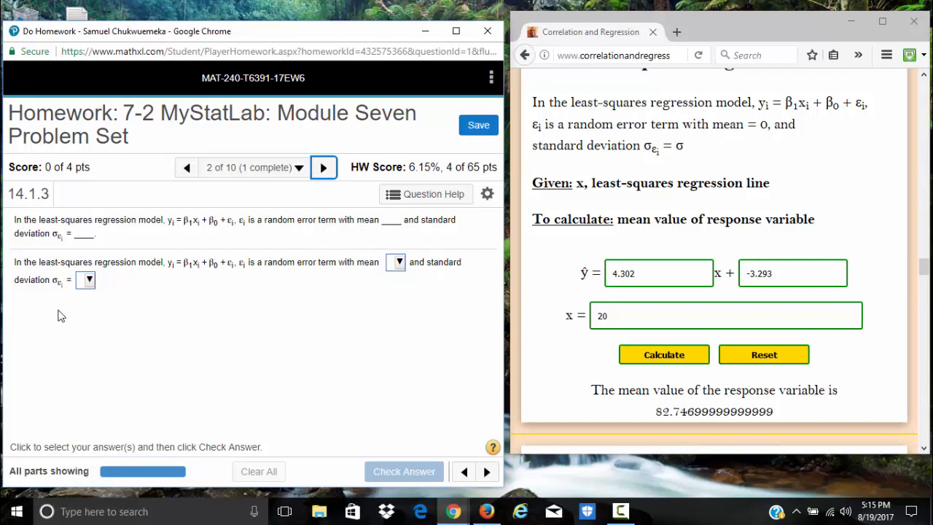
Step: In question 14.1.3, choose 0 for the mean and σ for the standard deviation, check the answer and continue to the next question
left_click(398, 266)
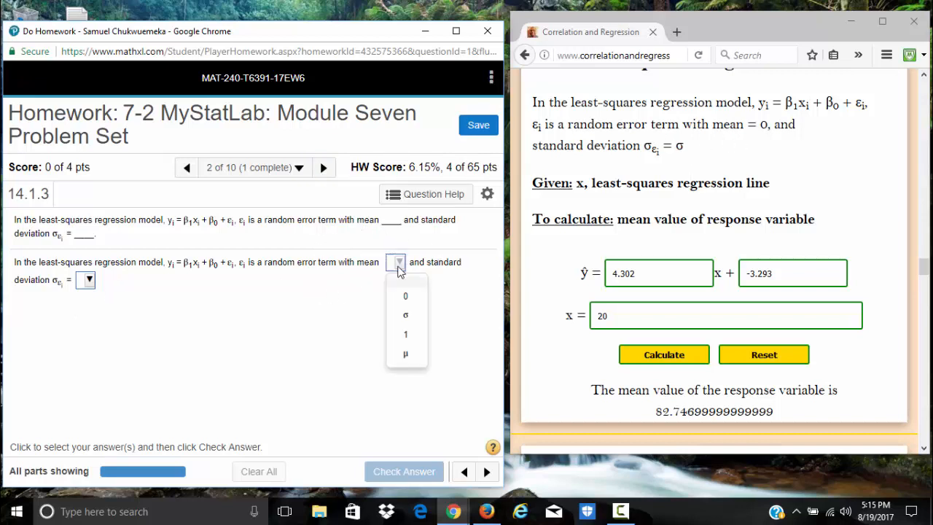
left_click(410, 297)
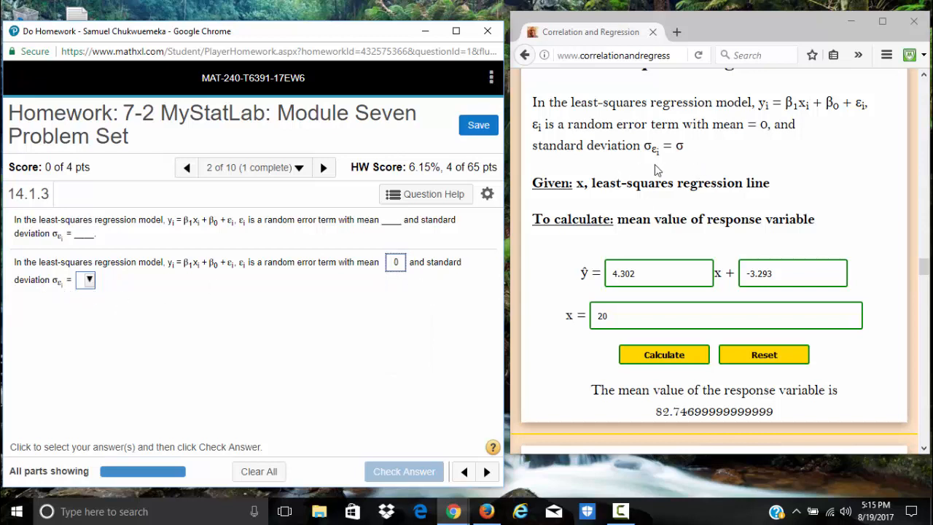
left_click(87, 281)
left_click(95, 314)
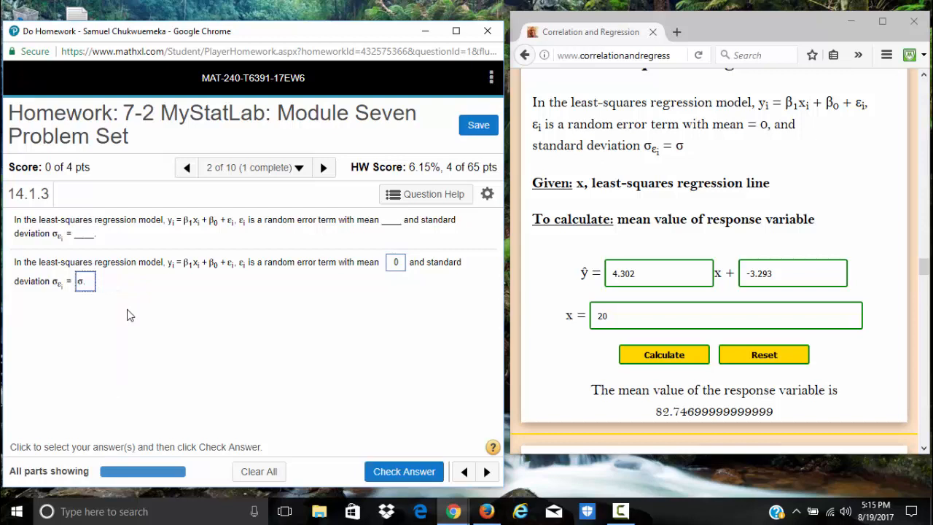
left_click(384, 466)
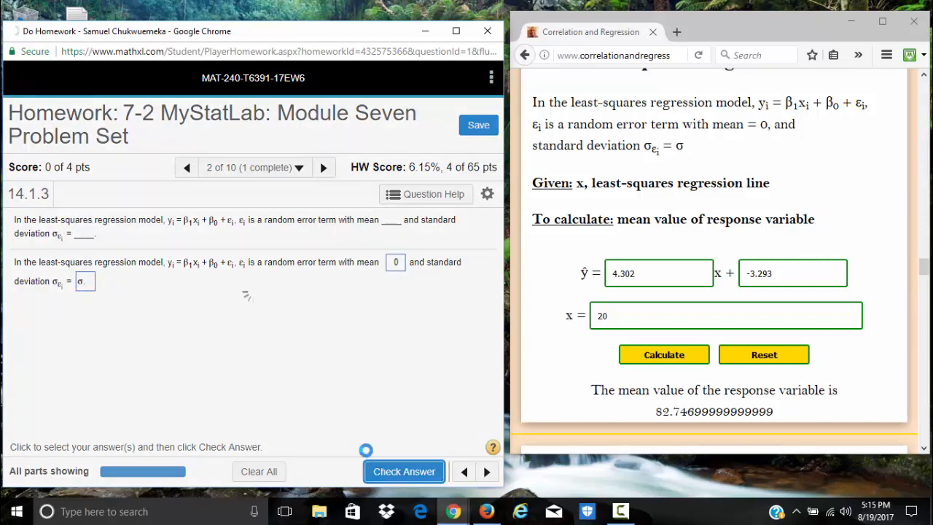
left_click(275, 350)
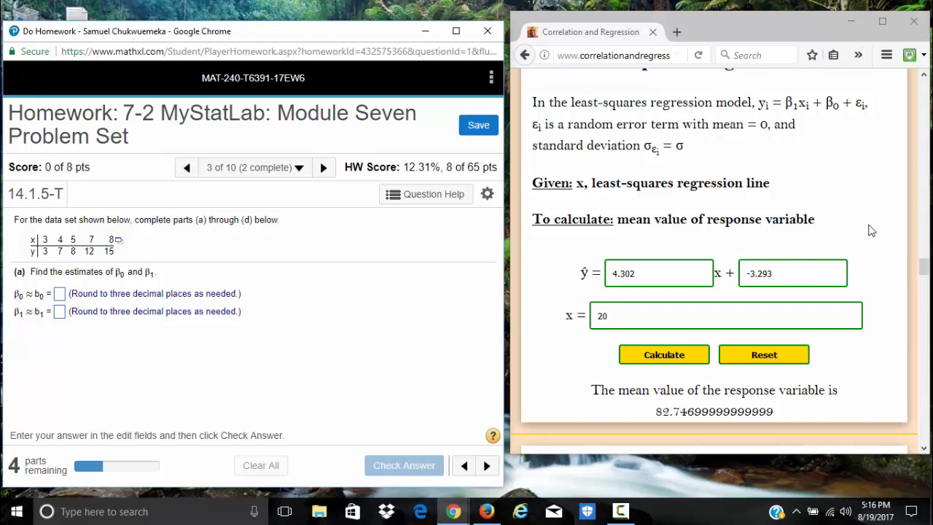
Step: Look through the calculator sections for one suited to question 14.1.5-T, and minimize the calculator window
scroll(871, 232, "down", 5)
scroll(868, 242, "up", 5)
scroll(869, 242, "up", 5)
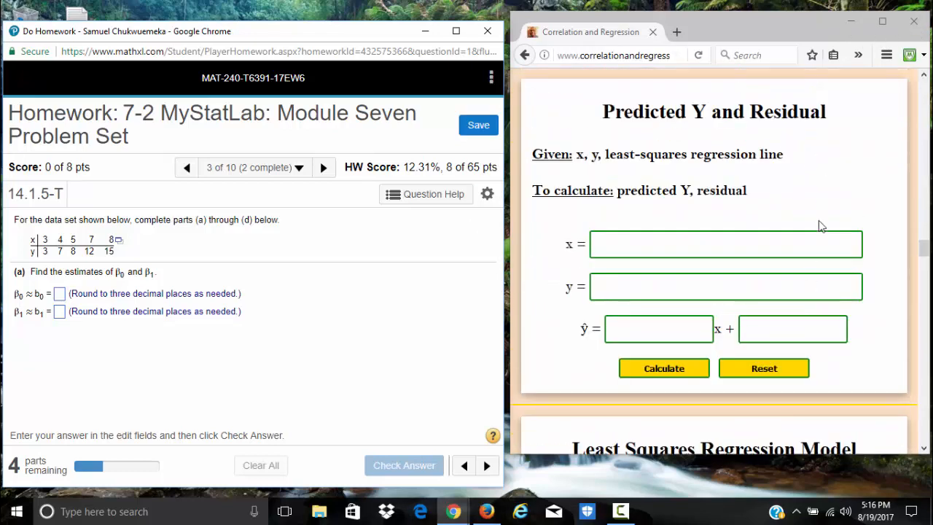
scroll(819, 226, "up", 3)
scroll(814, 211, "down", 12)
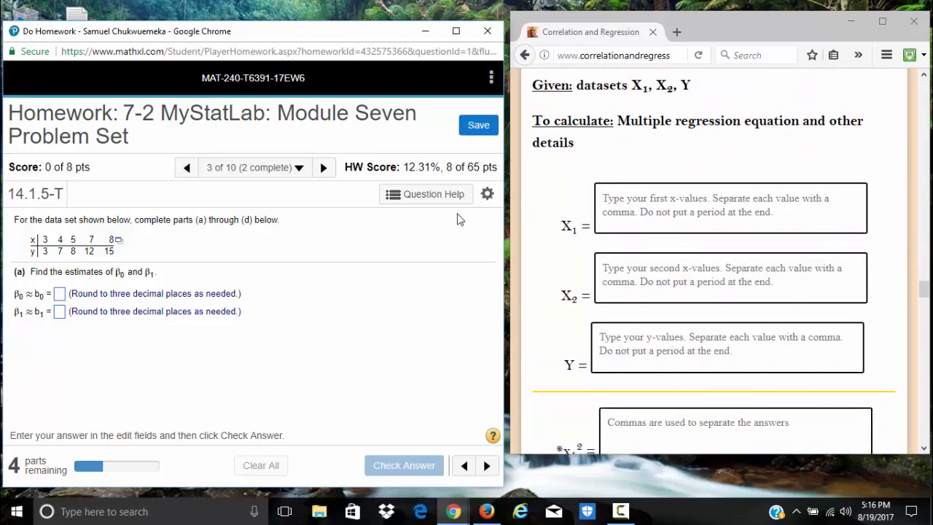
left_click(851, 20)
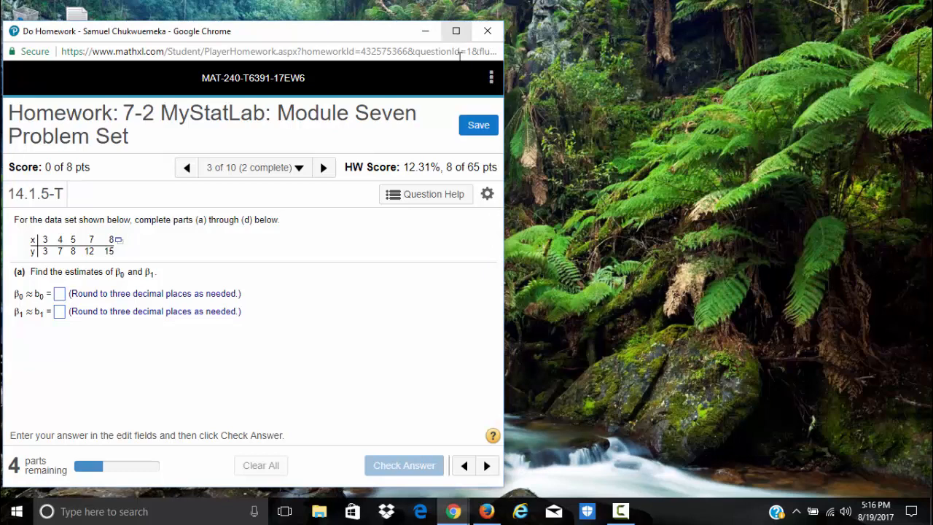
Step: Open the x–y data set of question 14.1.5-T in StatCrunch
left_click_drag(246, 35, 244, 19)
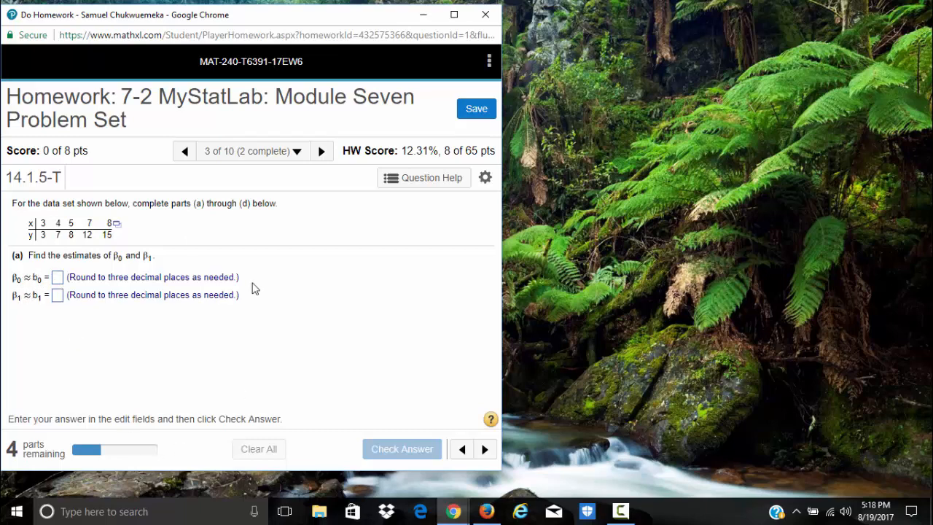
left_click(116, 224)
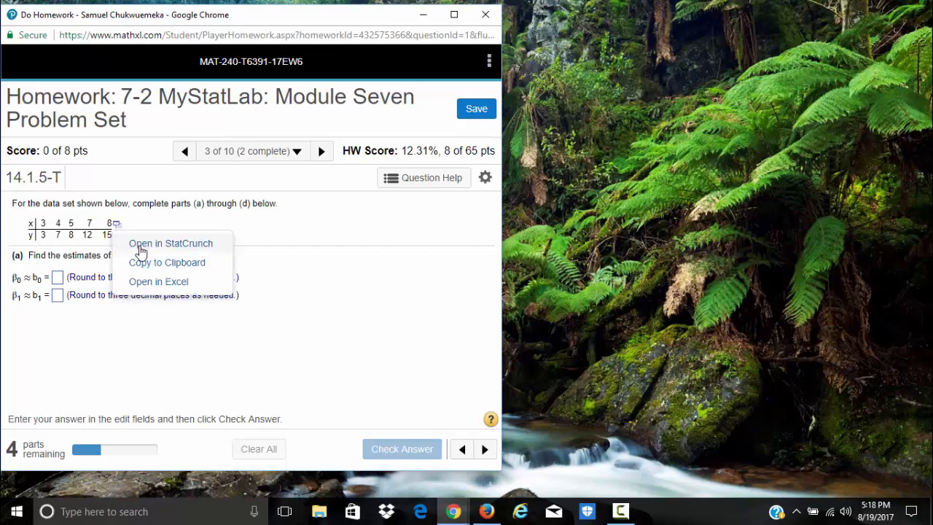
left_click(144, 246)
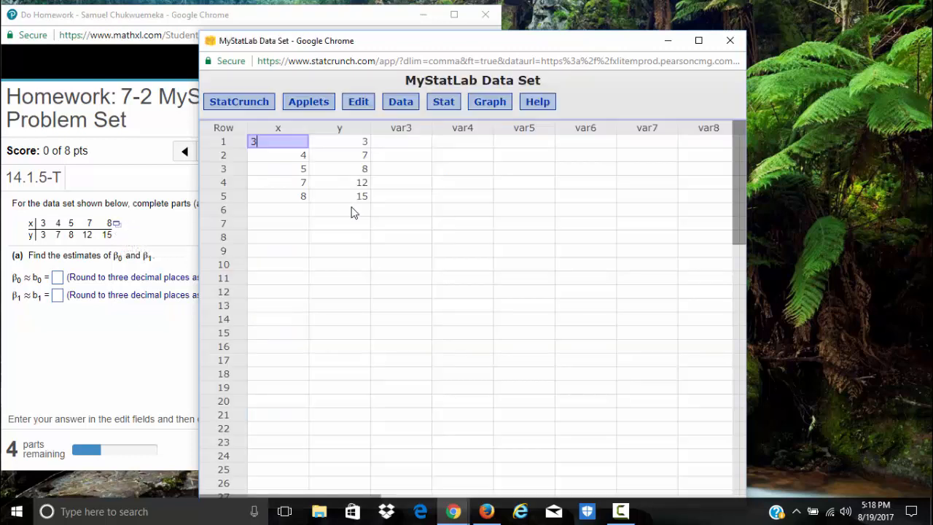
Step: Compute a simple linear regression with x as the X variable and y as the Y variable, leaving the other options at their defaults
left_click(443, 106)
mouse_move(455, 222)
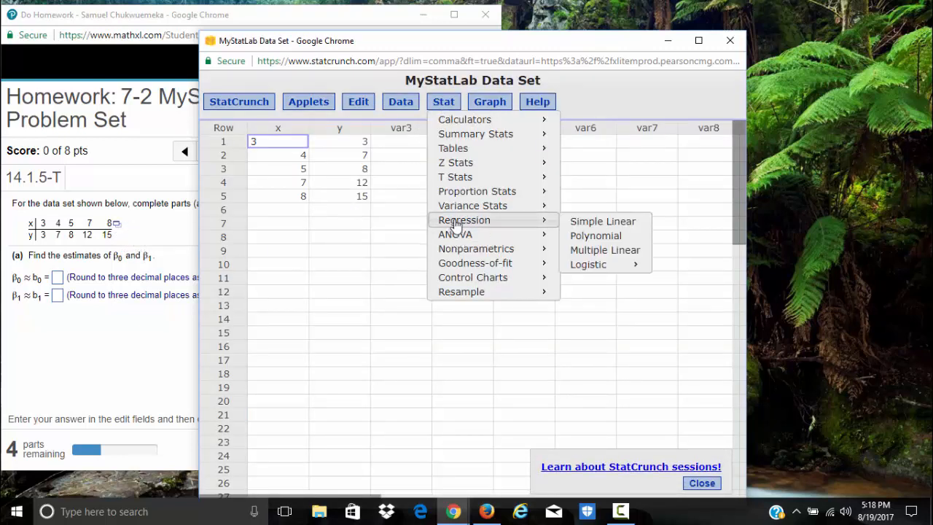
left_click(589, 226)
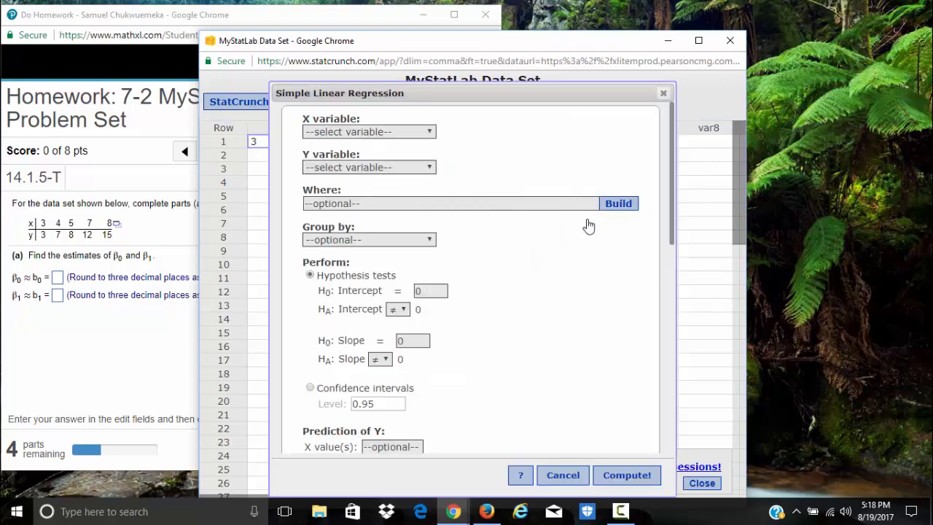
left_click(398, 135)
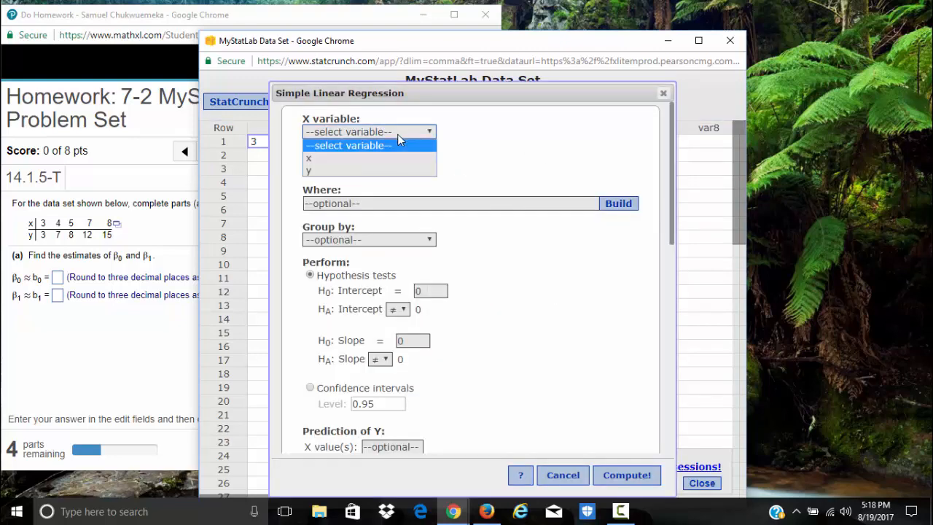
left_click(385, 156)
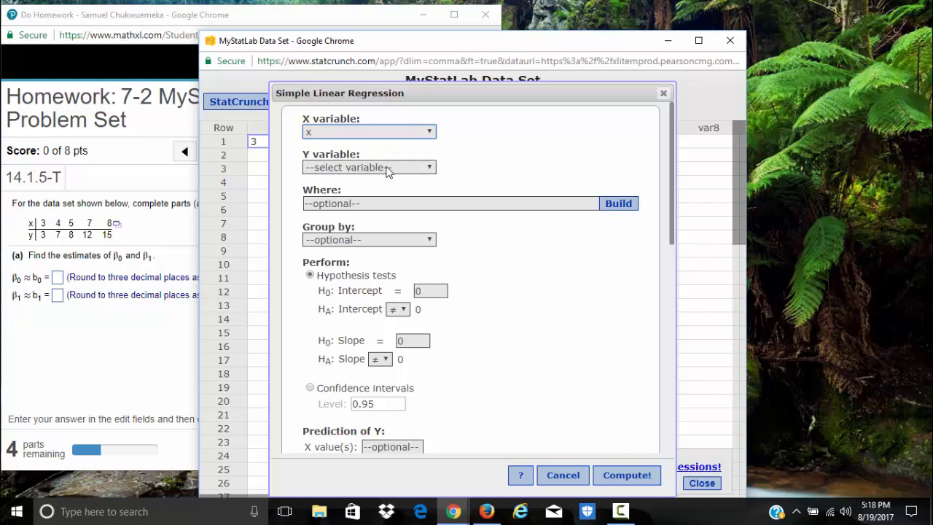
left_click(387, 168)
left_click(371, 207)
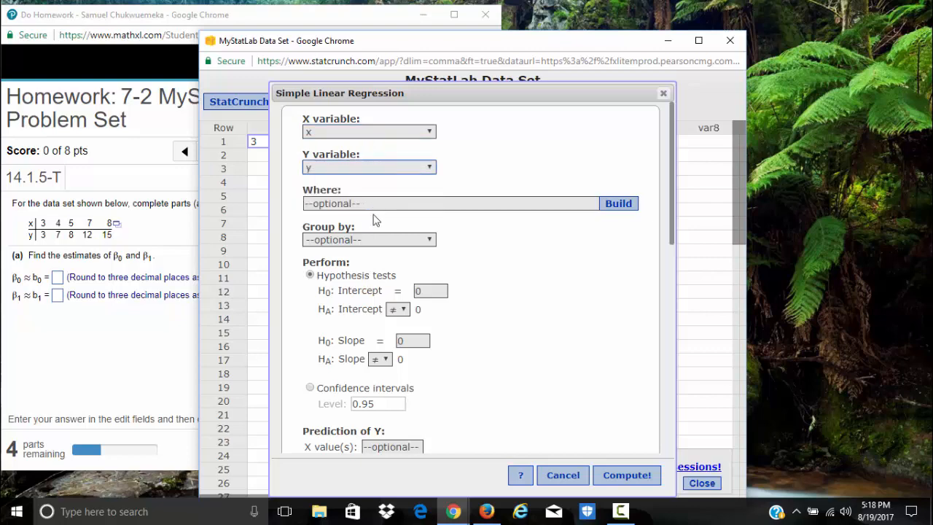
scroll(536, 318, "down", 3)
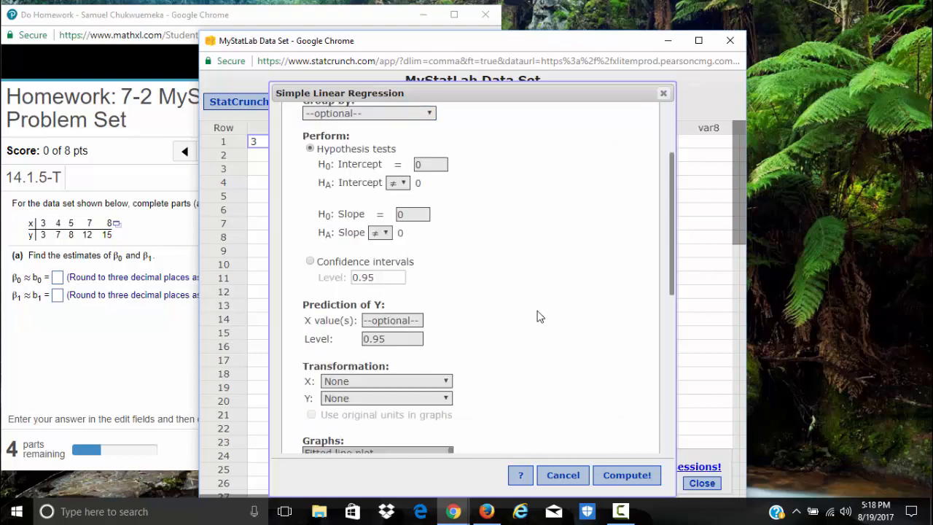
scroll(537, 315, "down", 5)
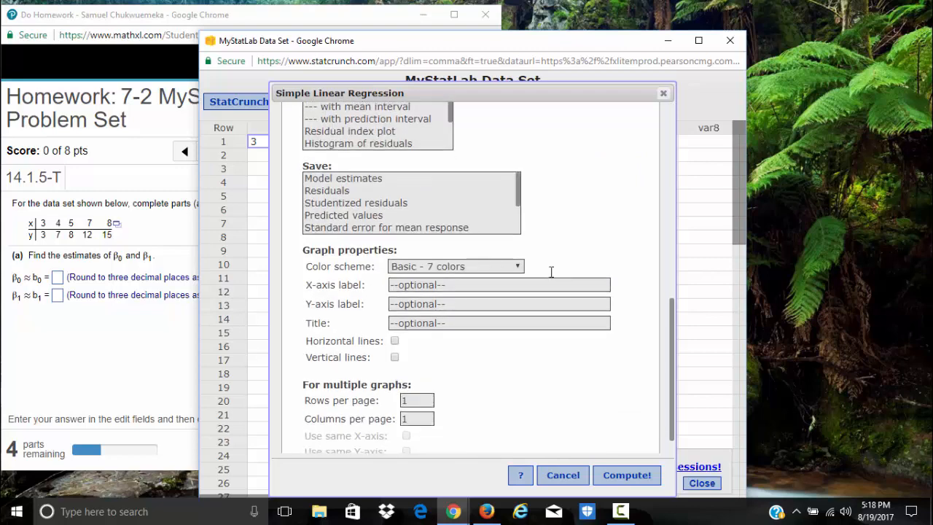
left_click(624, 480)
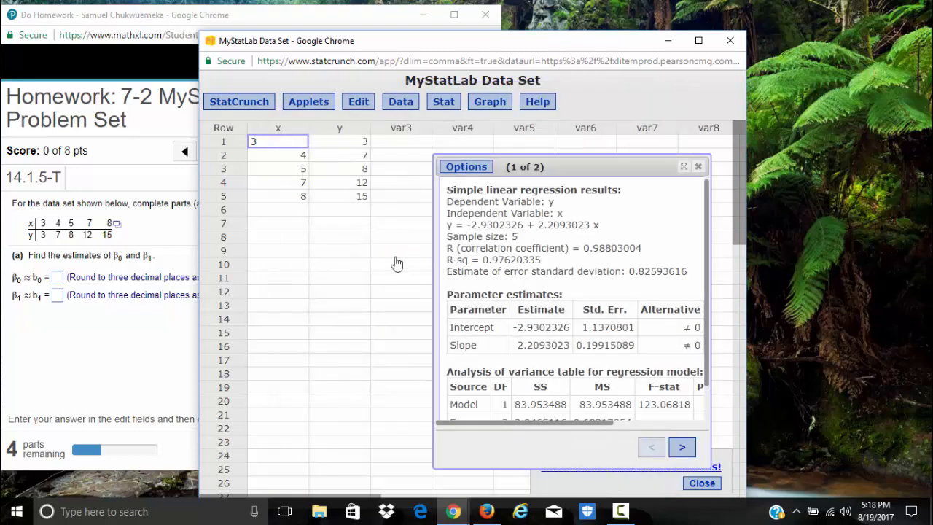
Step: Widen the regression results and arrange the homework and StatCrunch windows side by side without overlap
left_click_drag(433, 268, 250, 268)
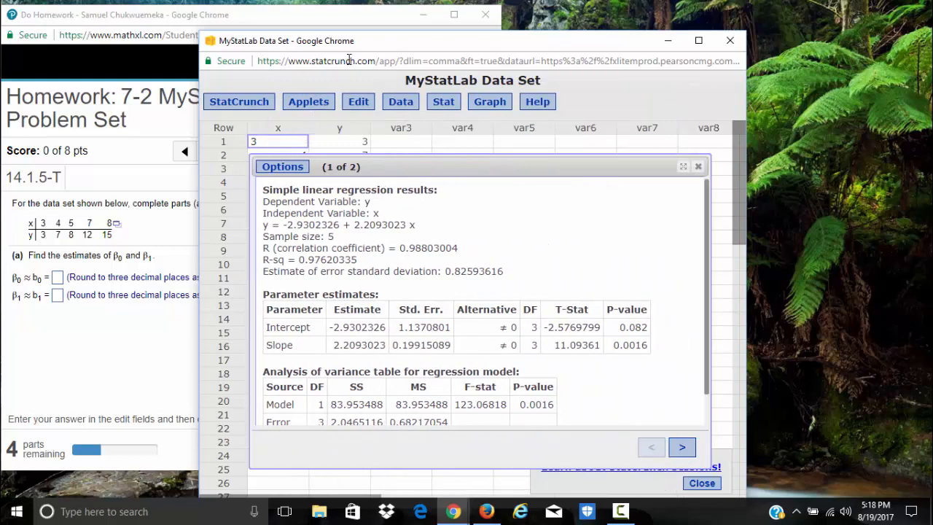
left_click_drag(362, 45, 512, 31)
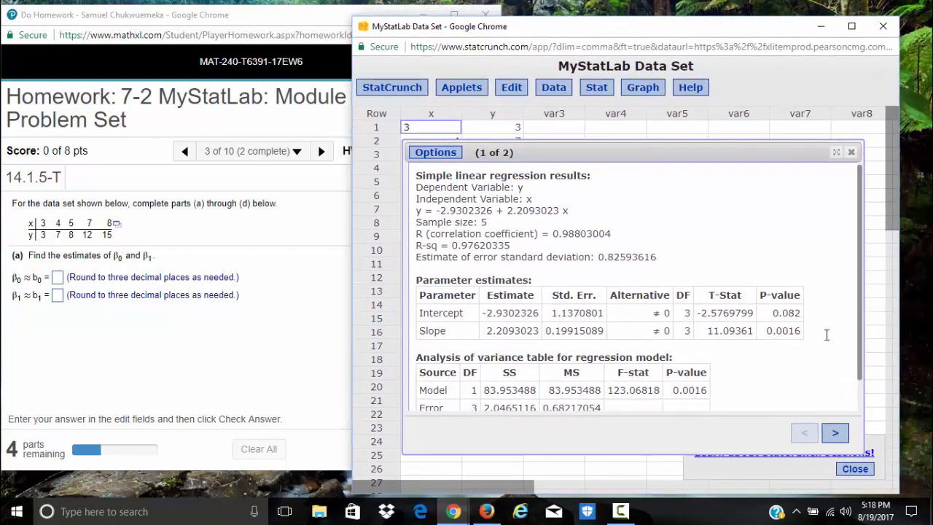
left_click_drag(899, 306, 865, 297)
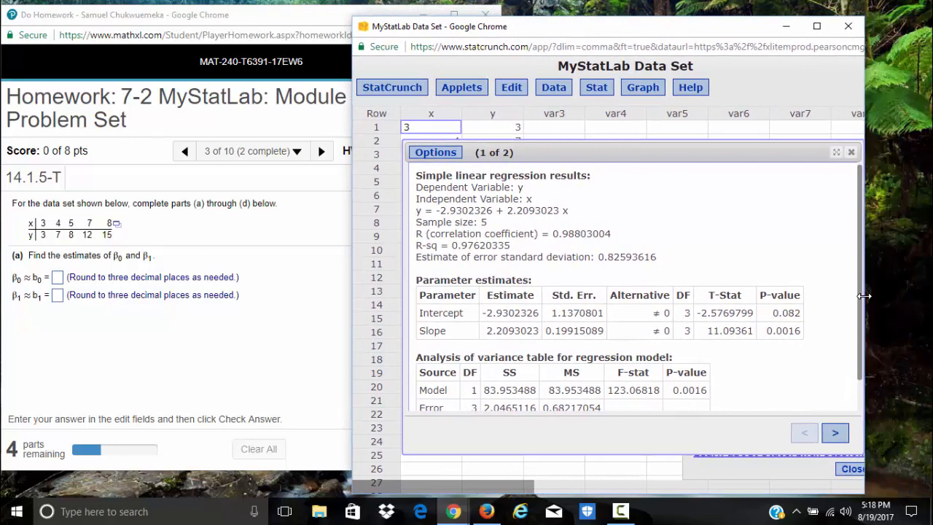
left_click_drag(619, 30, 714, 24)
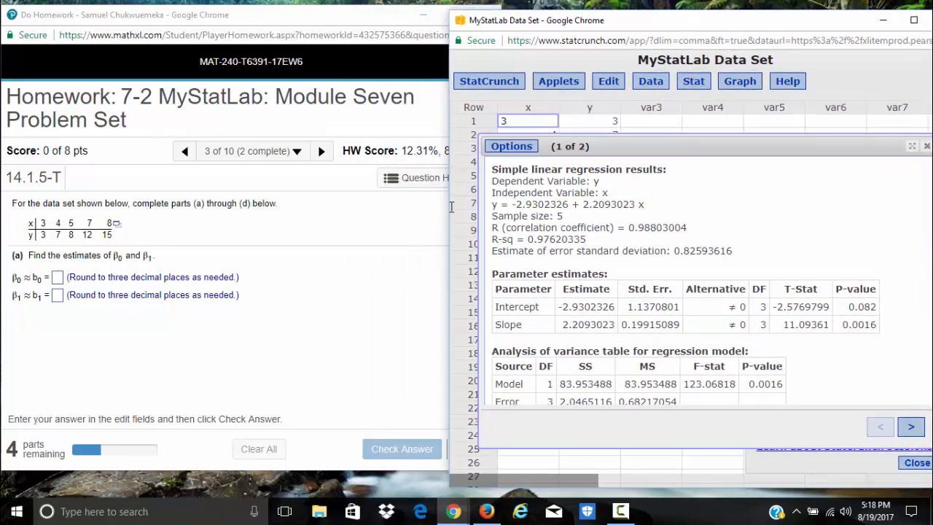
left_click(276, 10)
left_click_drag(504, 265, 443, 257)
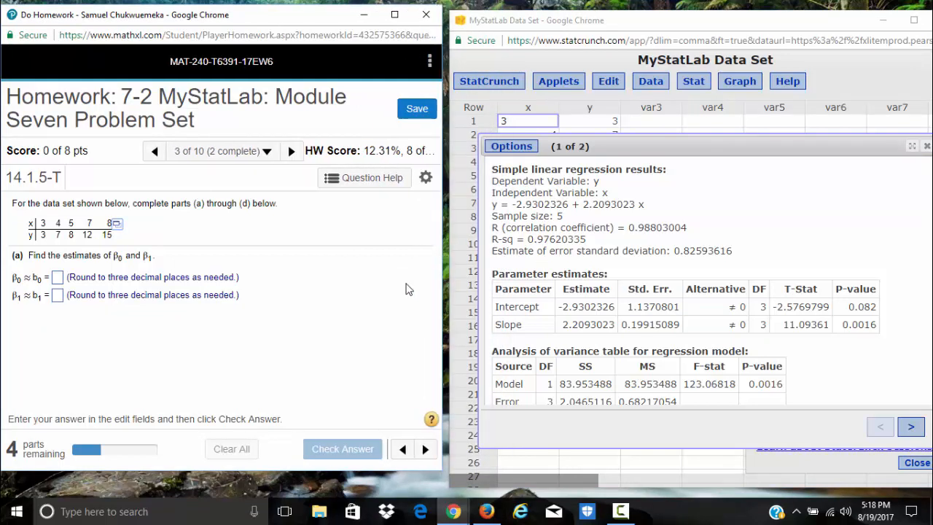
left_click(565, 19)
left_click_drag(564, 20, 558, 12)
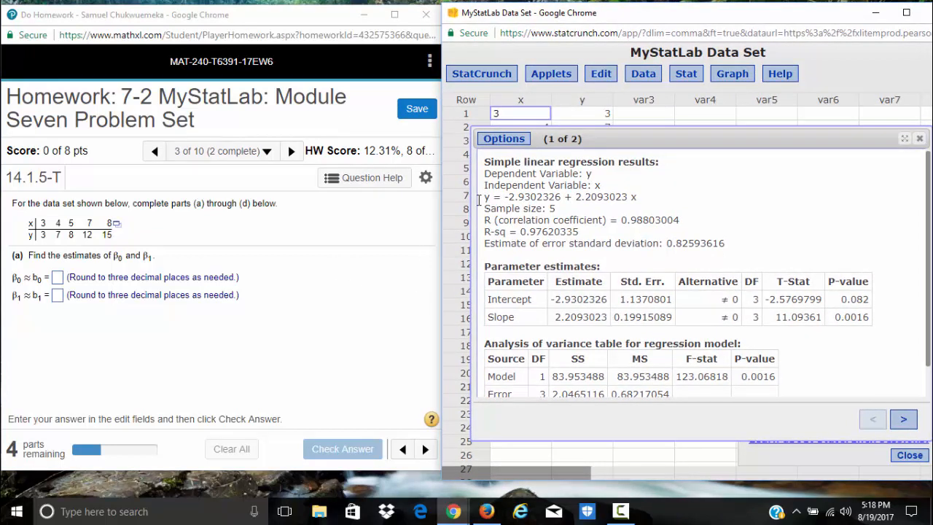
Step: Read the intercept from the regression equation and enter -2.930 as the estimate of β0 in part (a)
left_click_drag(484, 198, 639, 198)
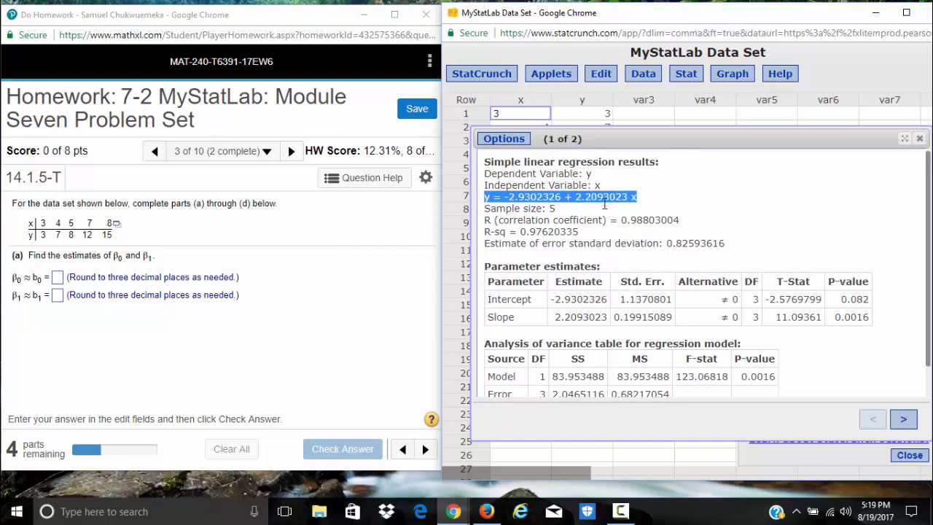
left_click_drag(637, 198, 479, 198)
left_click(576, 216)
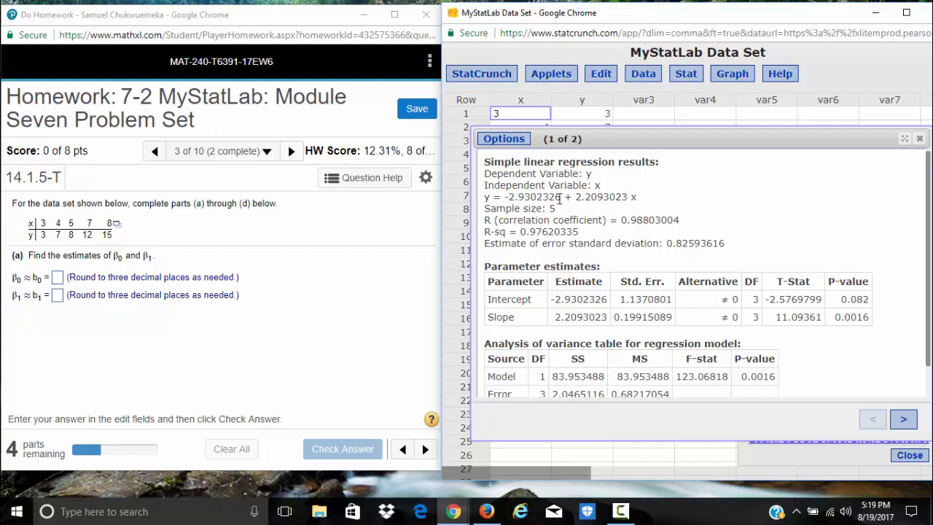
left_click_drag(559, 197, 504, 198)
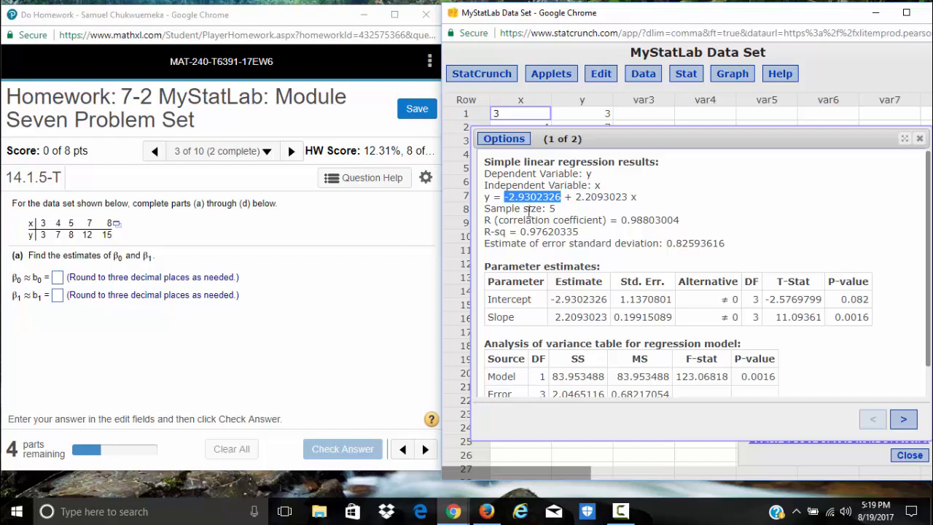
left_click(58, 278)
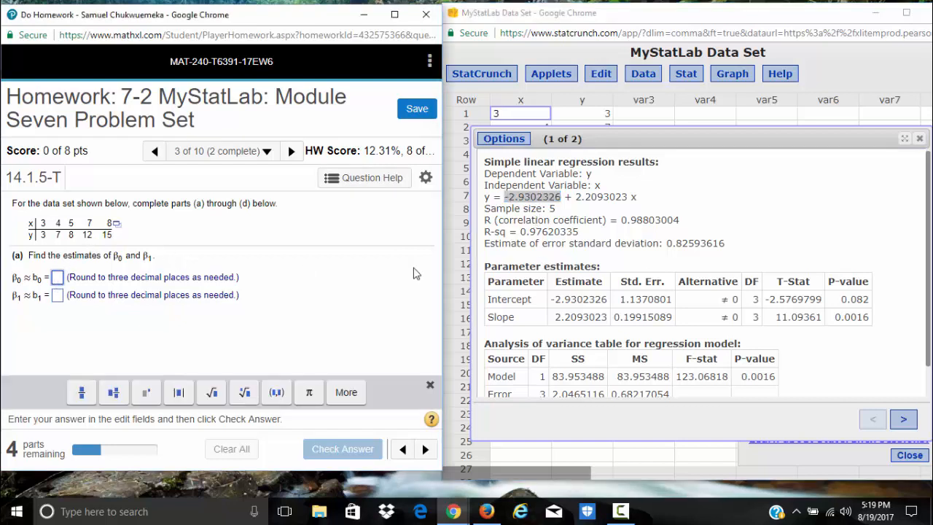
left_click(59, 278)
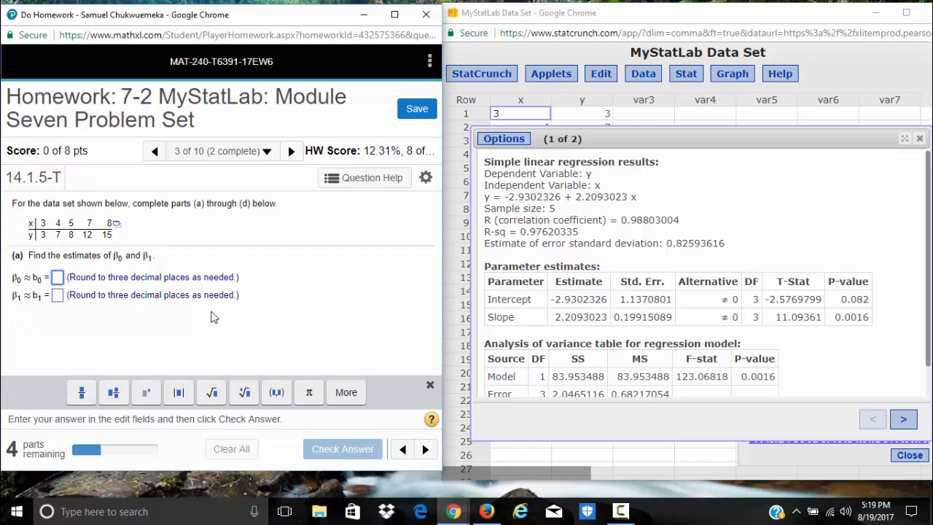
type("-2")
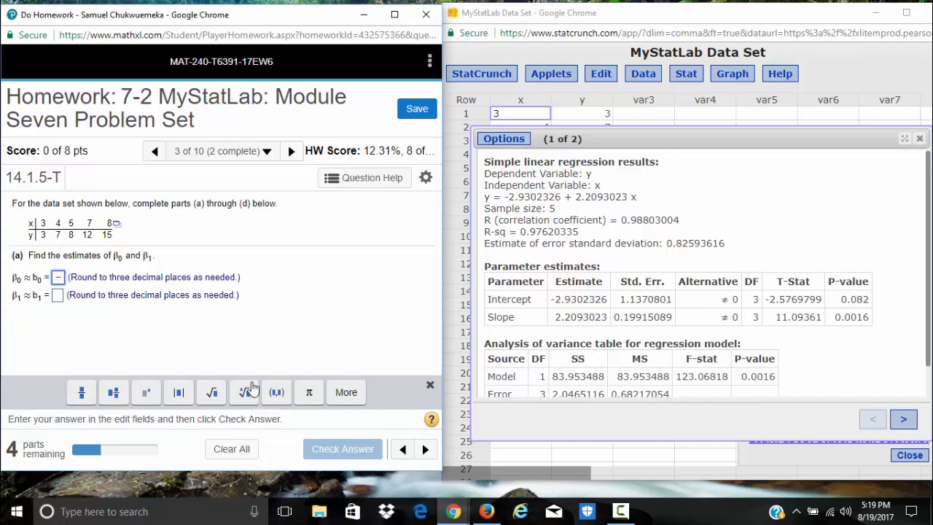
type(".")
type("930")
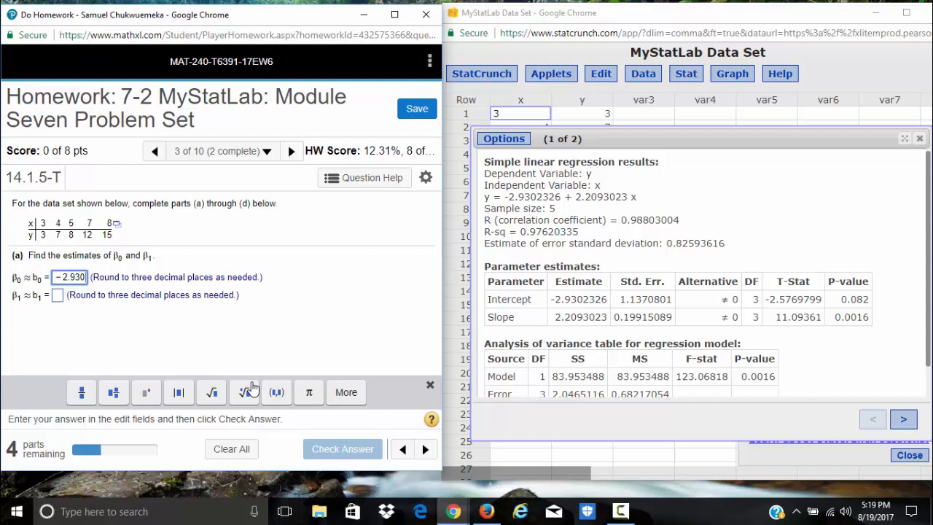
Step: Enter 2.209 as the estimate of β1, check the part (a) answers and continue to part (b)
key("Tab")
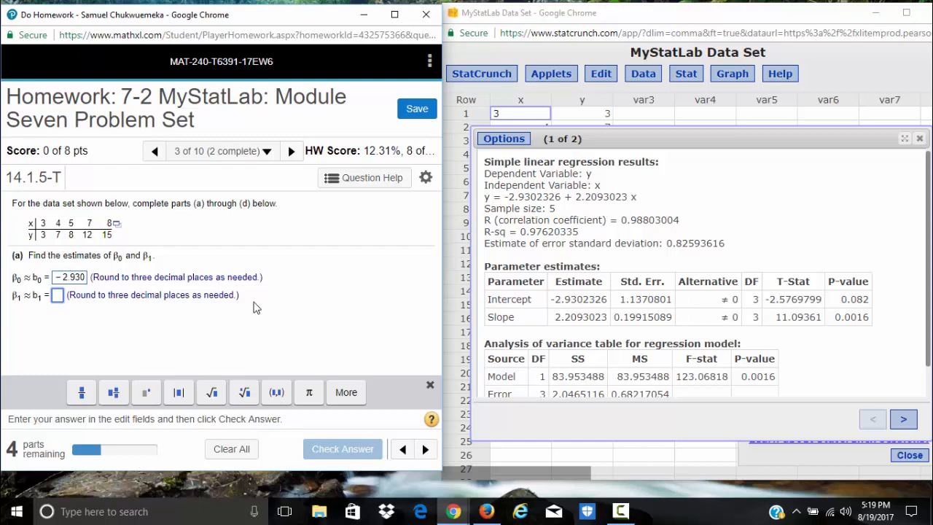
type("2.209")
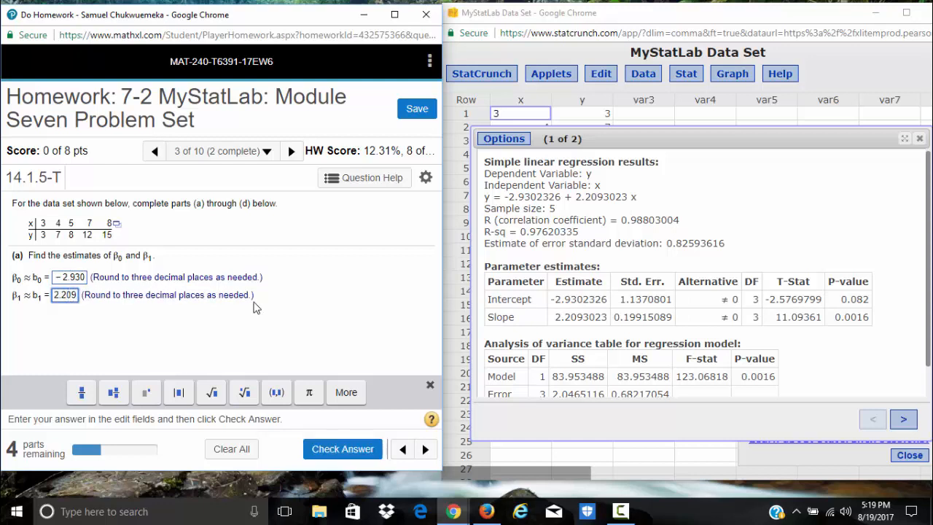
key("Return")
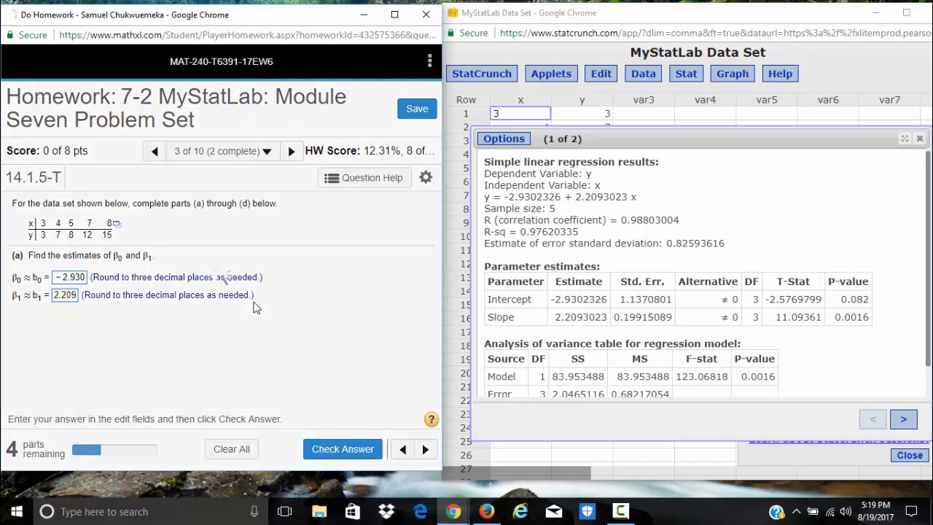
key("Return")
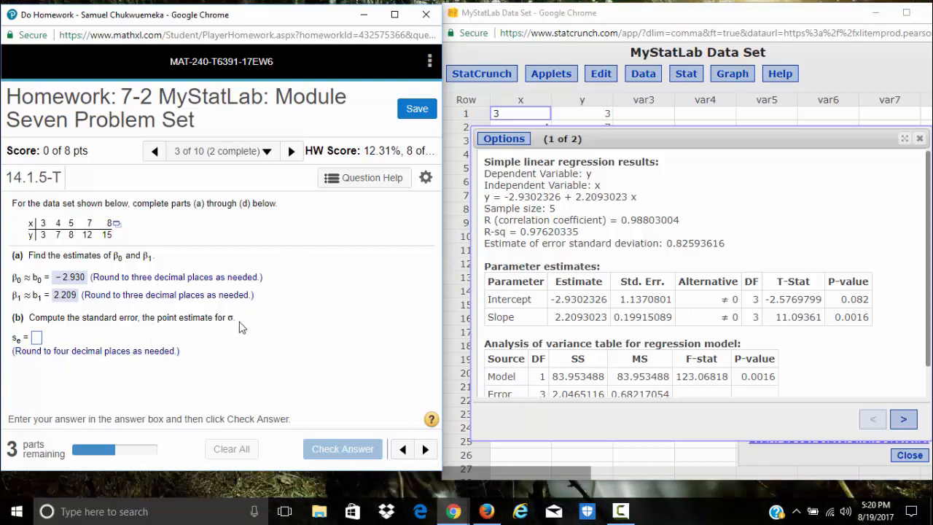
Step: Enter the estimate of error standard deviation from the regression results, 0.8259, as the part (b) standard error and check the answer
left_click_drag(483, 243, 701, 252)
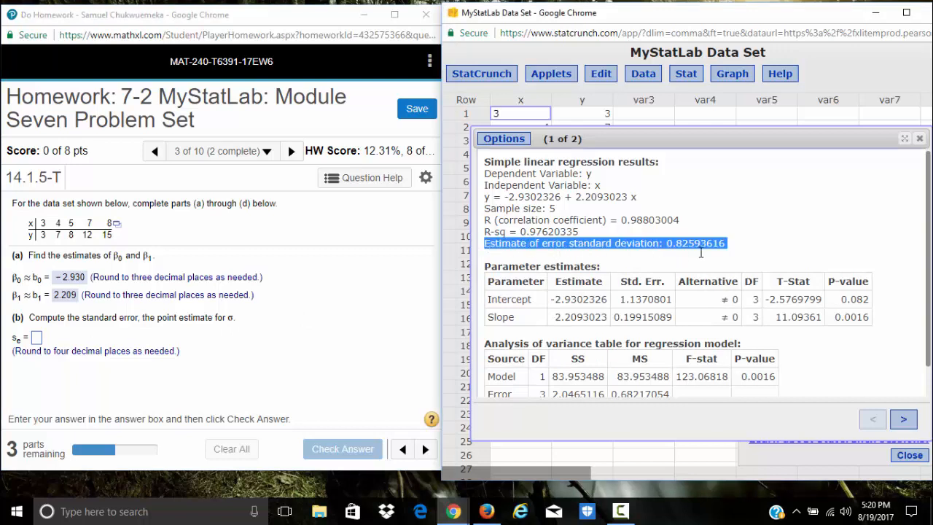
left_click(597, 248)
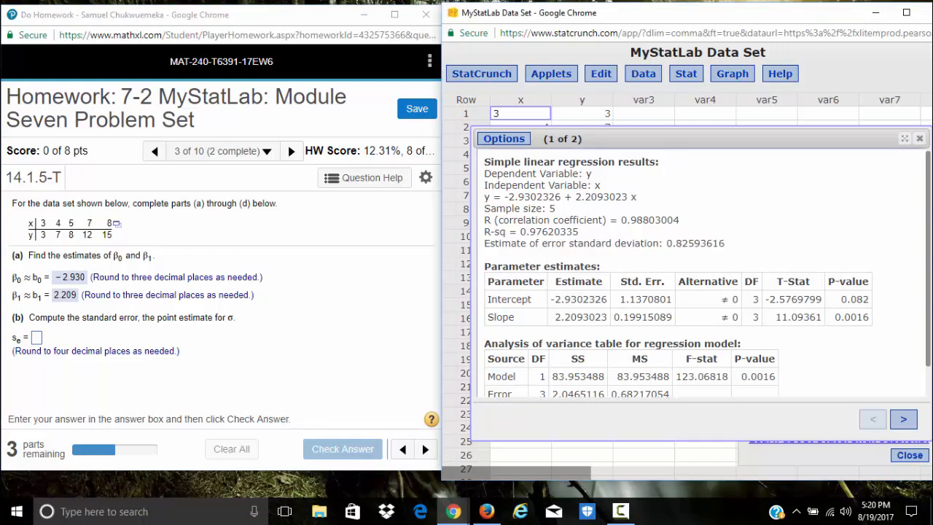
left_click(37, 339)
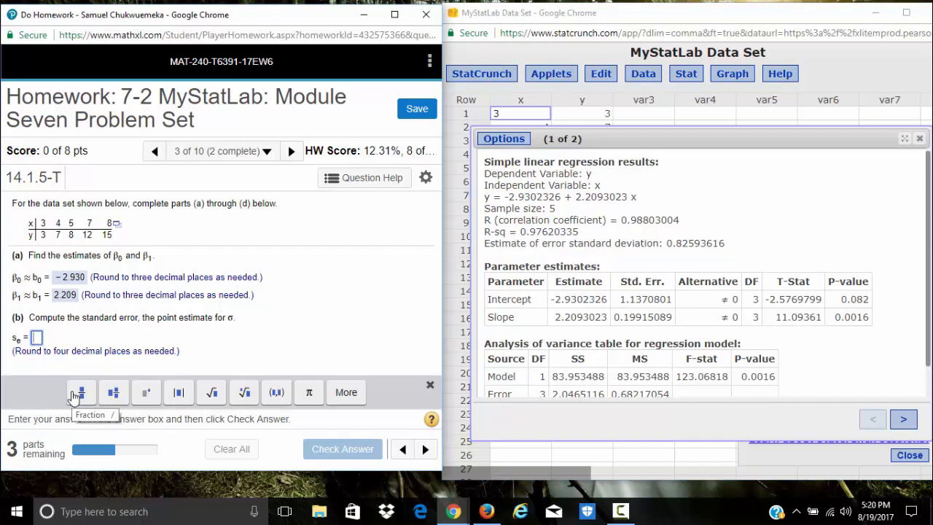
type("0.8")
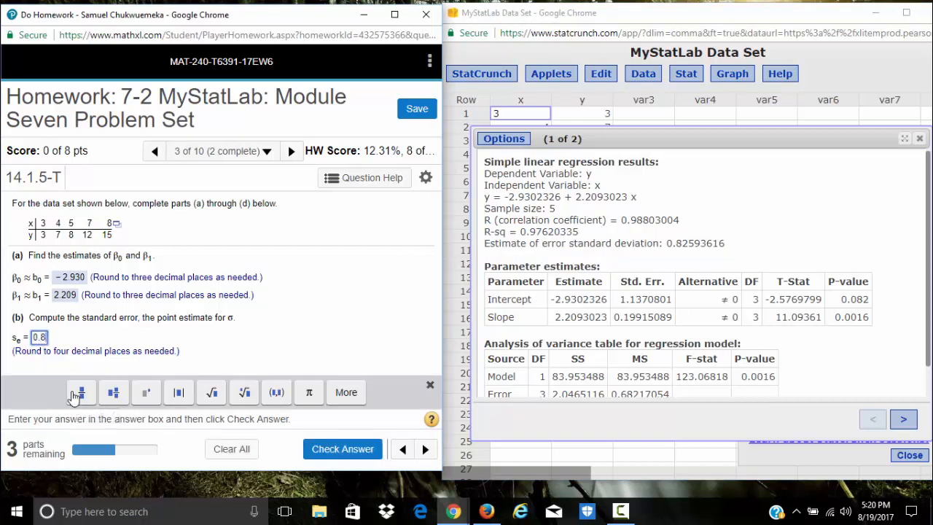
type("259")
key("Return")
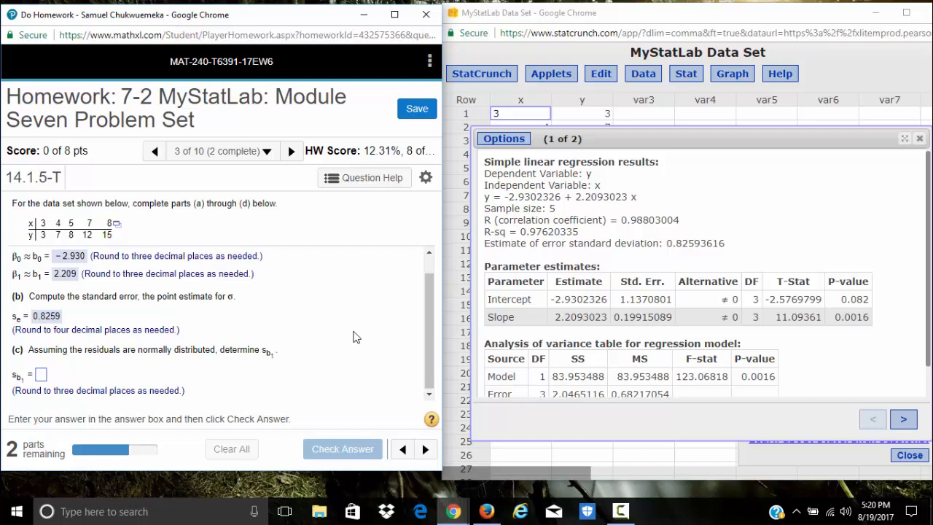
Step: Enter the slope's standard error from the regression results, 0.199, as the part (c) answer and check it
left_click(41, 374)
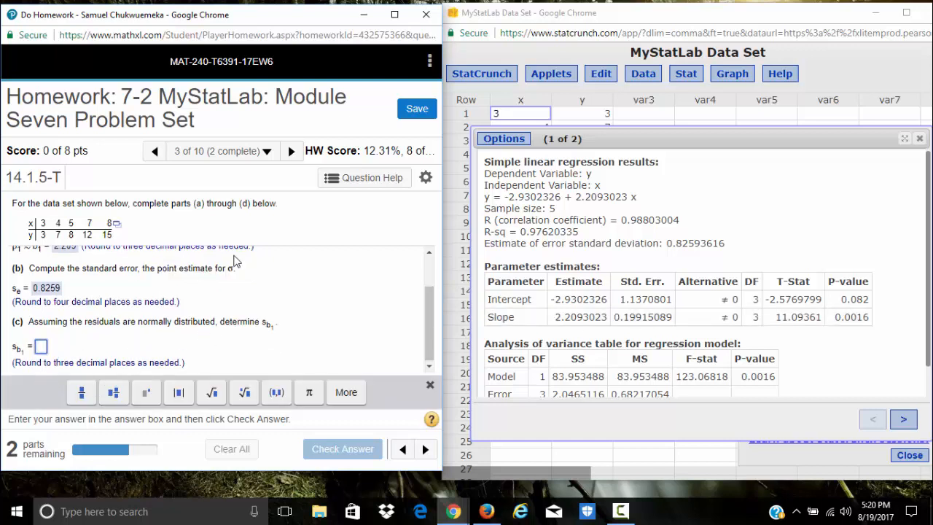
type("0.")
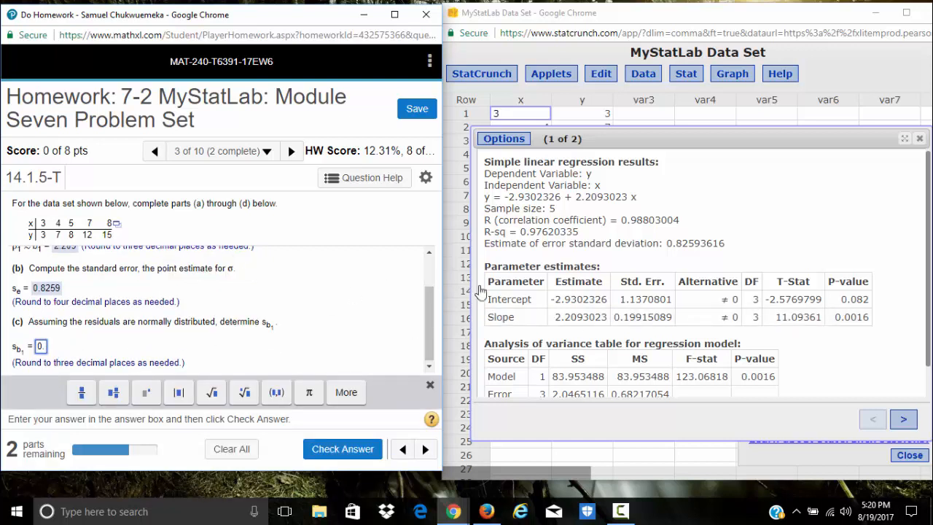
left_click_drag(615, 316, 680, 315)
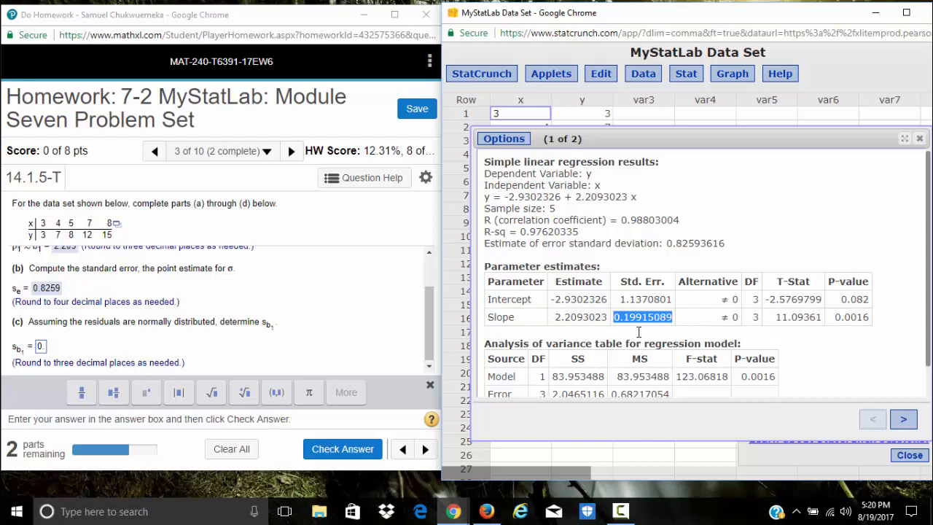
left_click(640, 325)
left_click(44, 346)
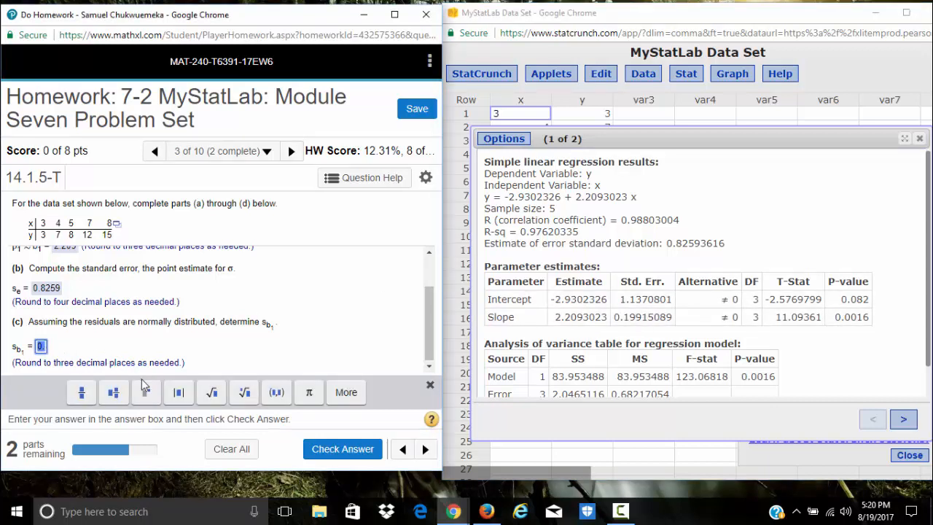
type("0.199")
left_click(141, 379)
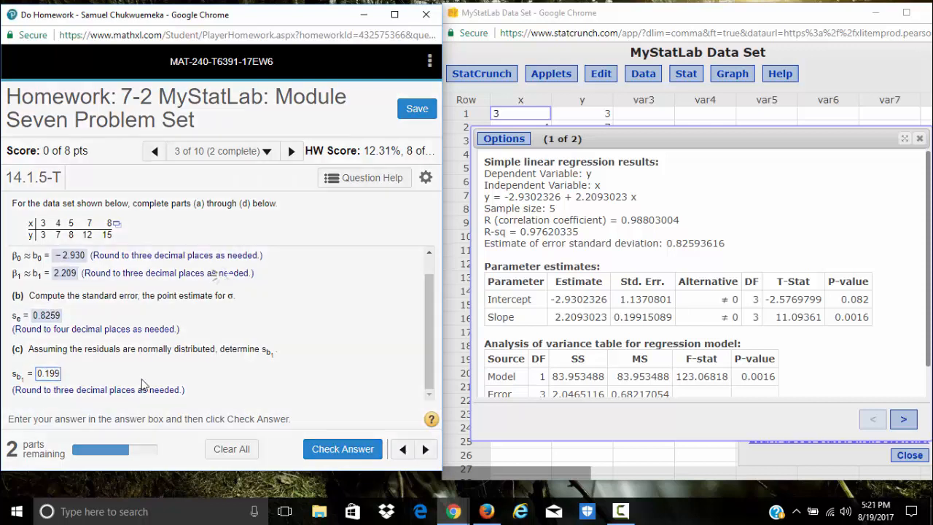
key("Return")
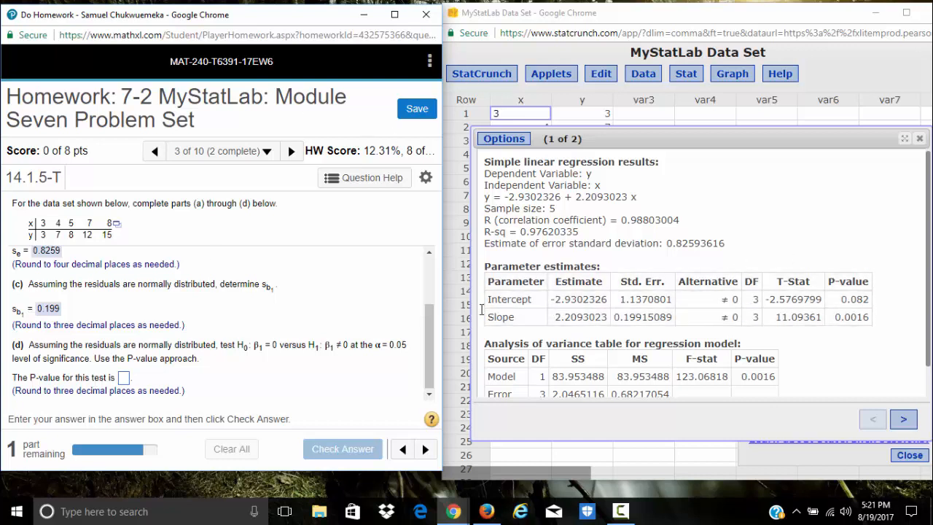
Step: Read the slope's P-value in the parameter estimates, enter it as 0.002 in part (d) and check the answer
left_click_drag(833, 317, 869, 315)
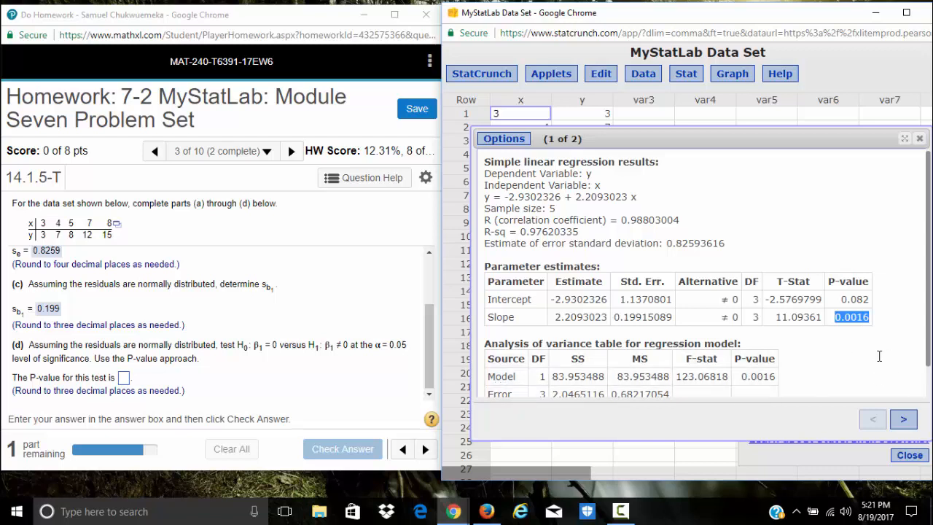
left_click(844, 328)
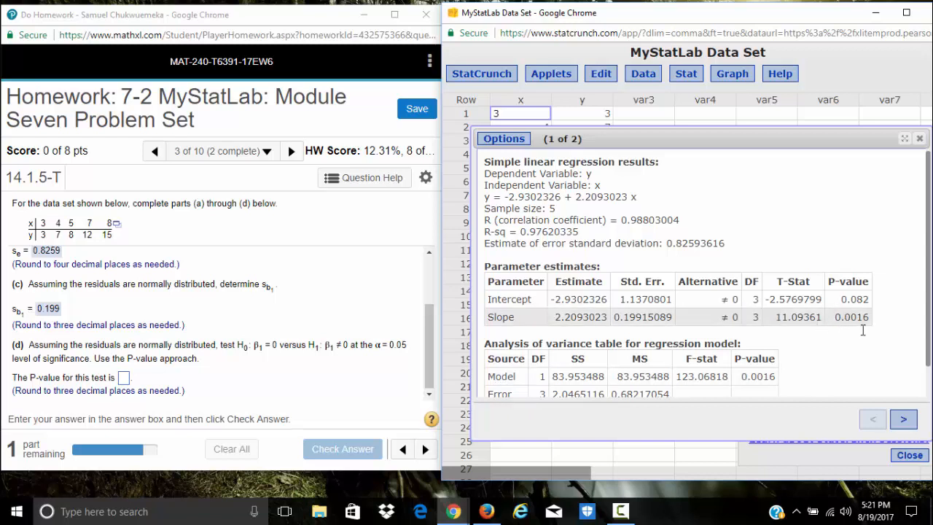
left_click(123, 378)
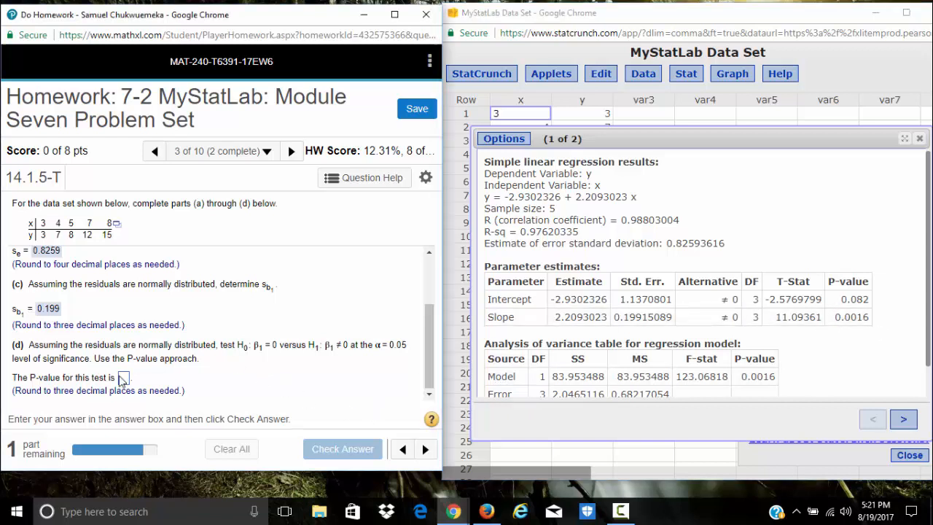
type("0.002")
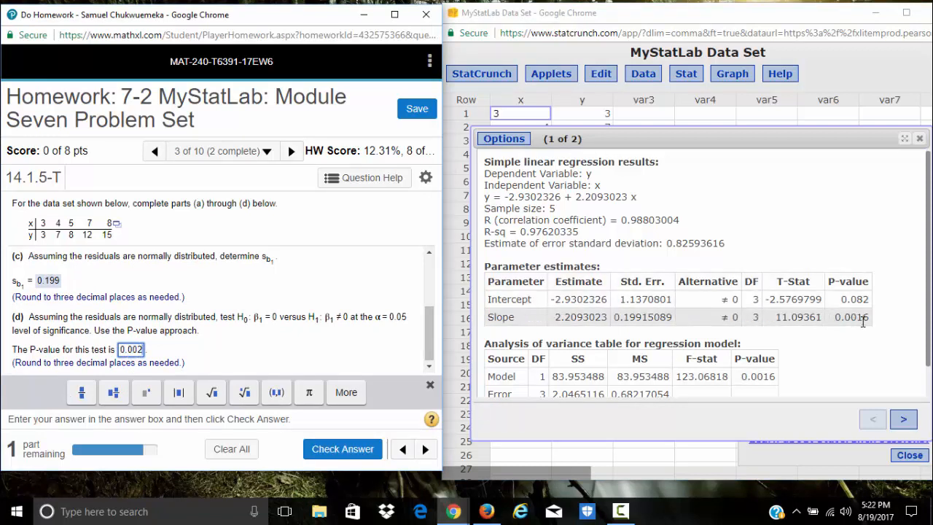
key("Return")
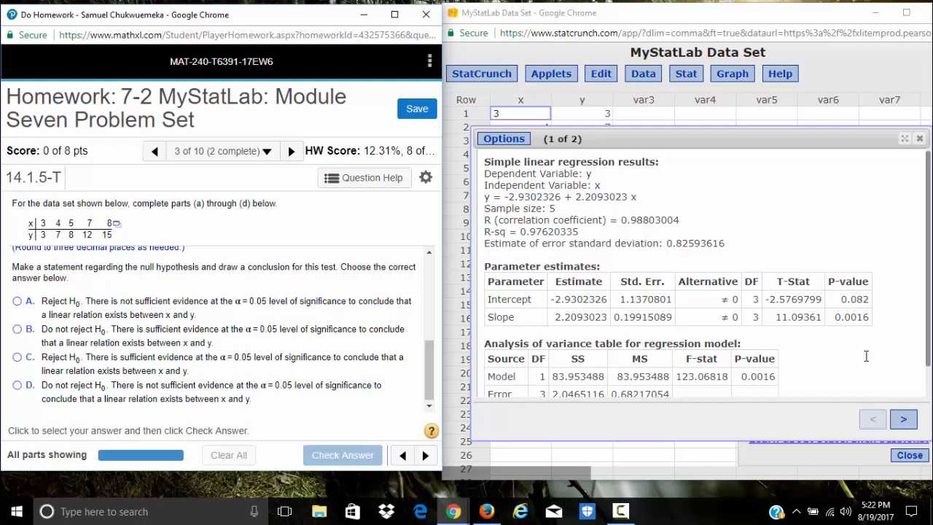
Step: Choose conclusion C, reject H0 with sufficient evidence of a linear relation, check it and continue to question 4
scroll(62, 298, "up", 5)
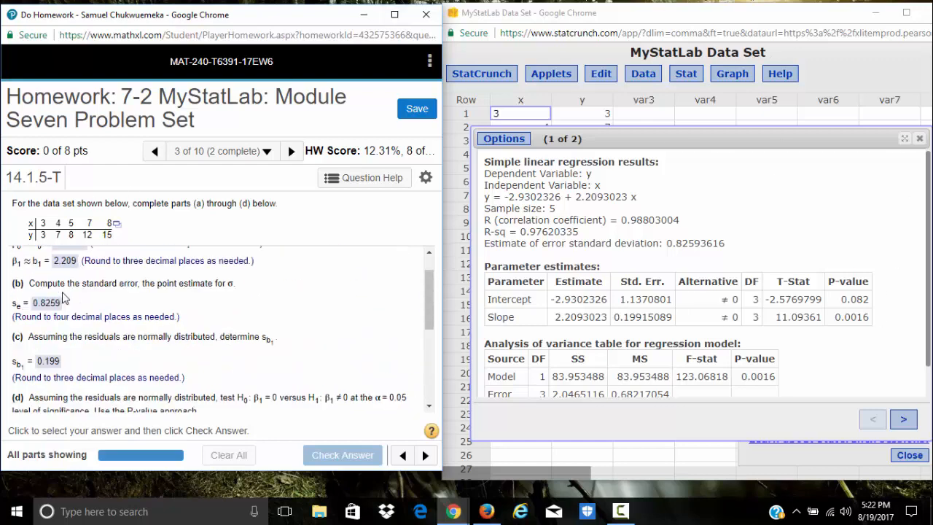
scroll(98, 284, "down", 4)
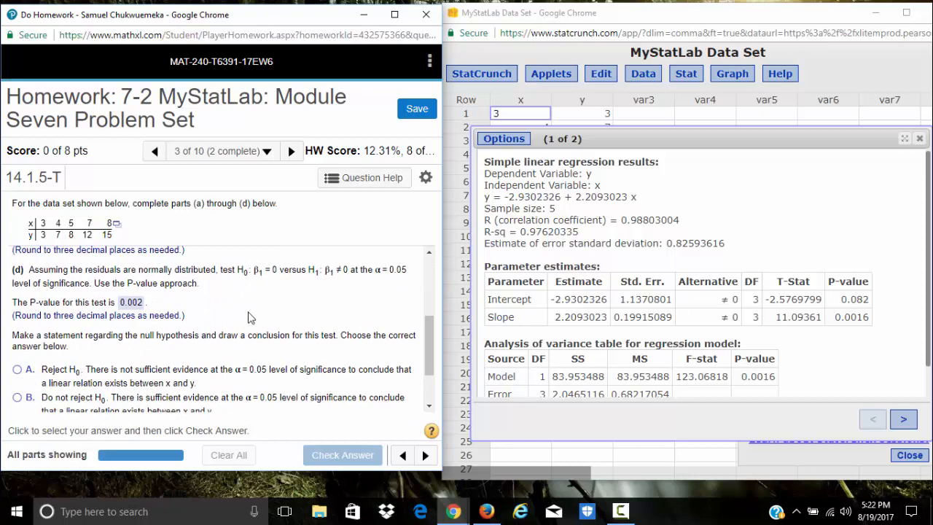
scroll(249, 317, "up", 2)
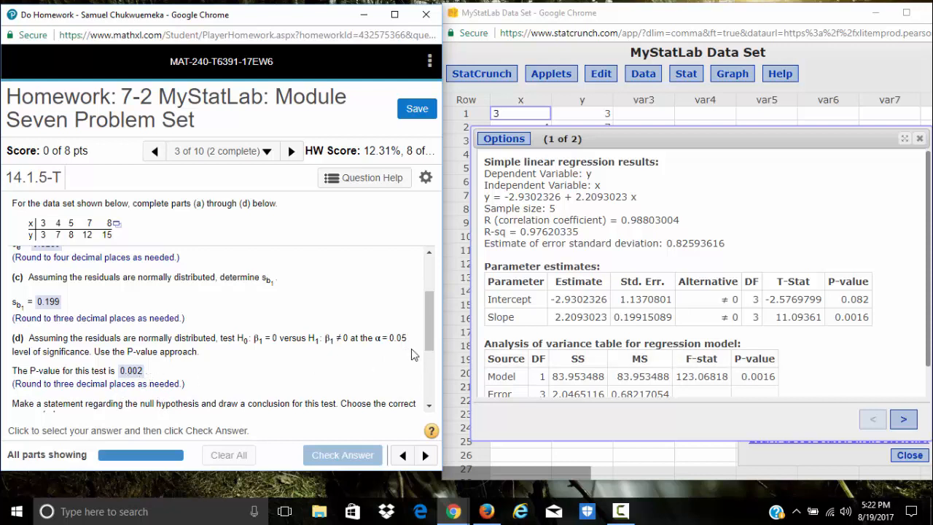
scroll(368, 338, "down", 3)
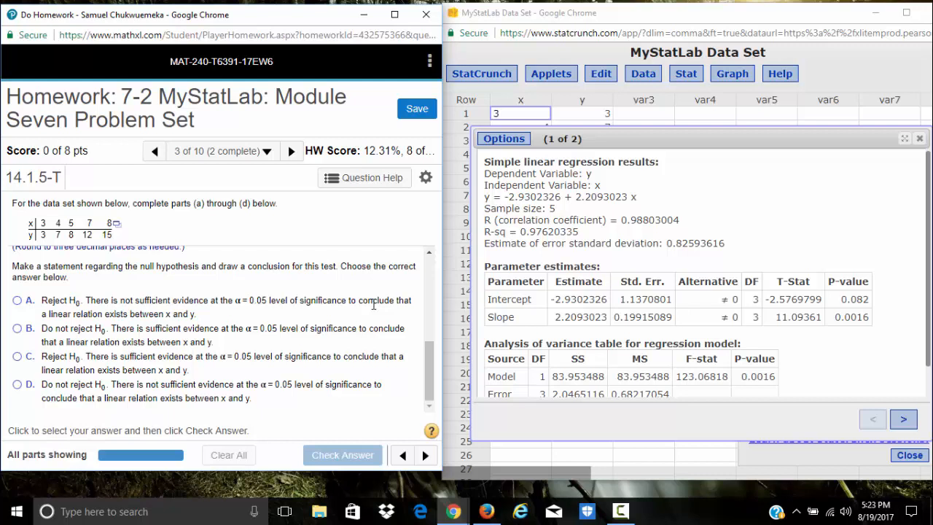
left_click(18, 357)
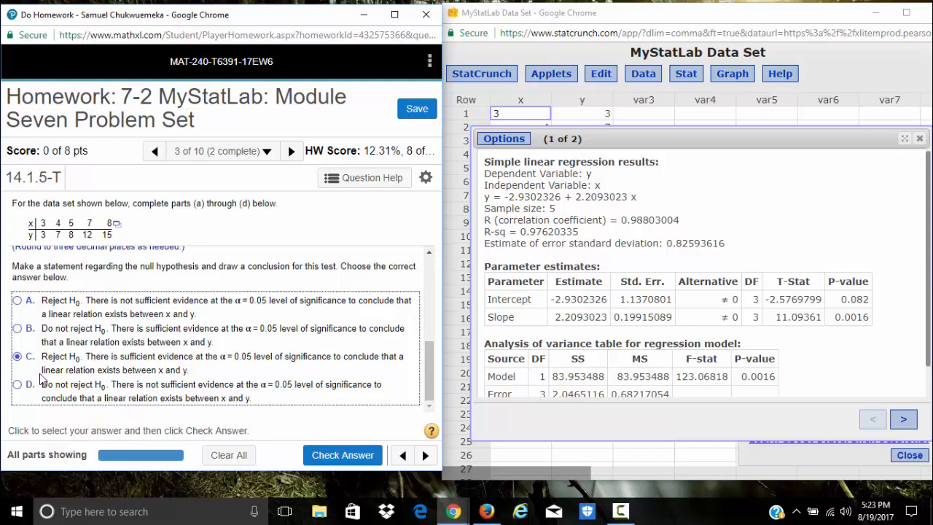
key("Return")
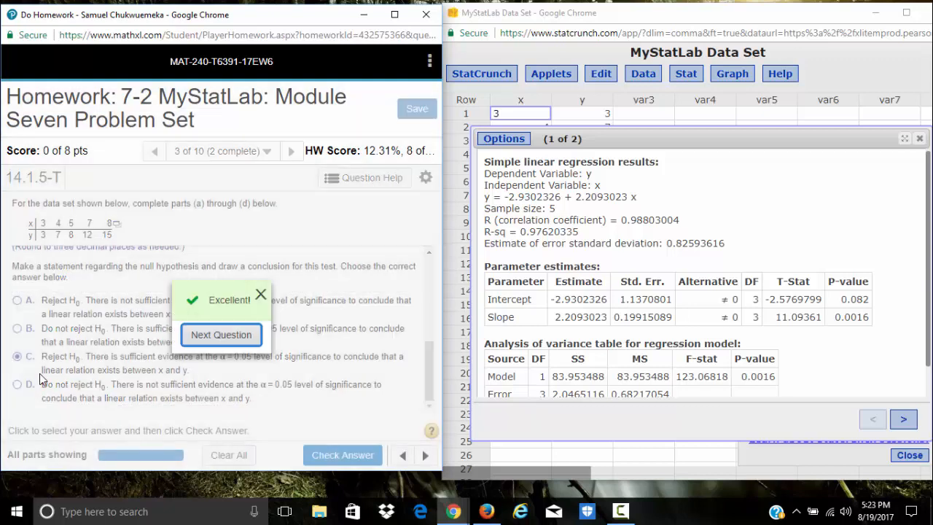
key("Return")
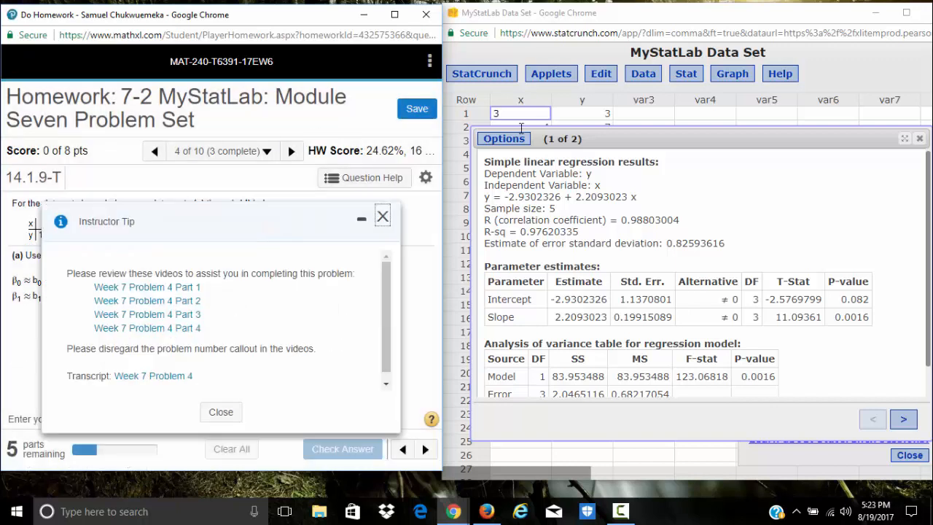
Step: Close the previous question's regression results and StatCrunch window, and dismiss question 4's Instructor Tip
left_click(919, 138)
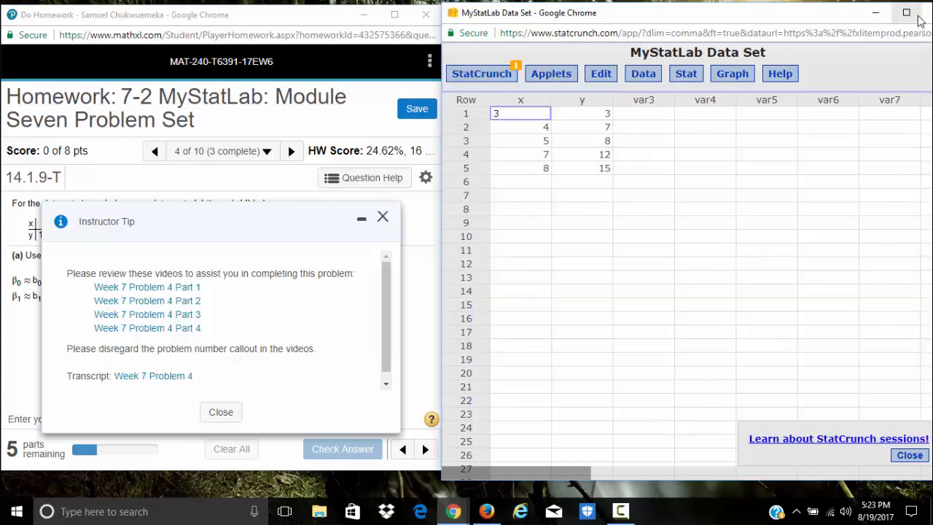
left_click_drag(828, 11, 811, 12)
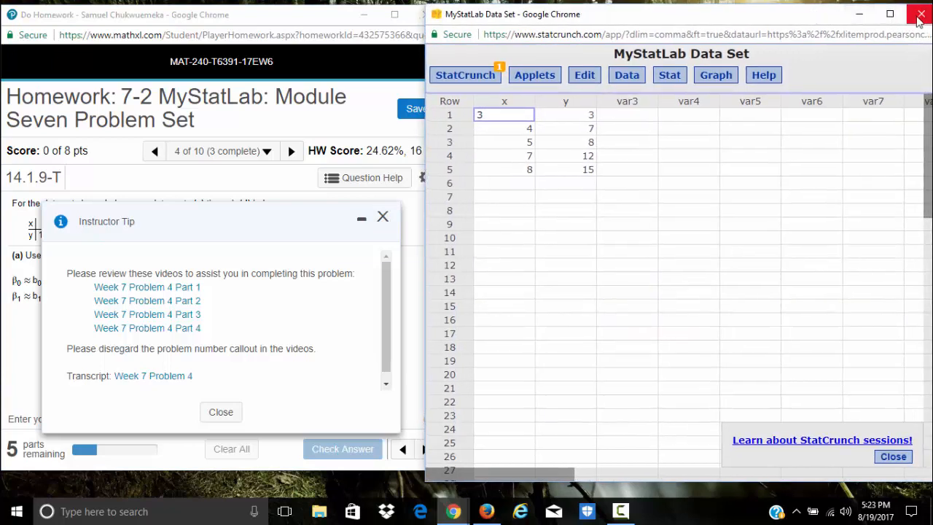
left_click(919, 15)
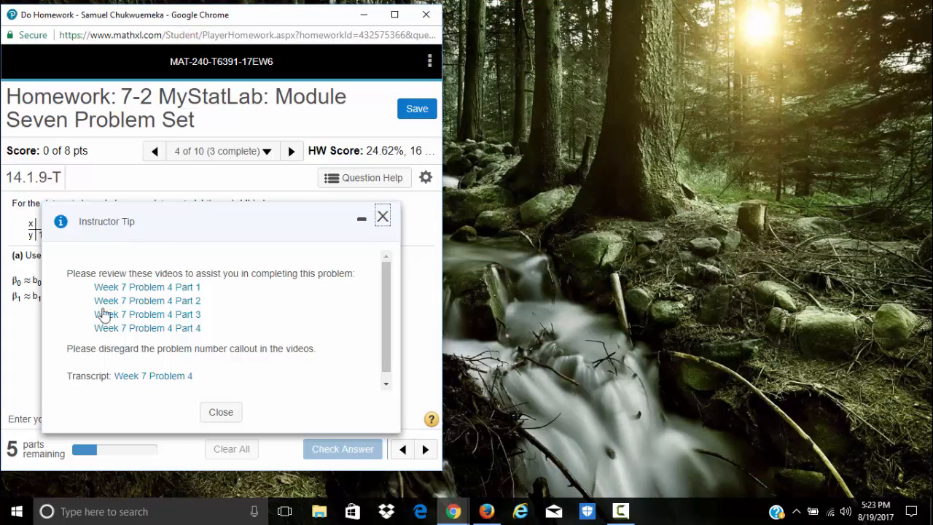
left_click(382, 217)
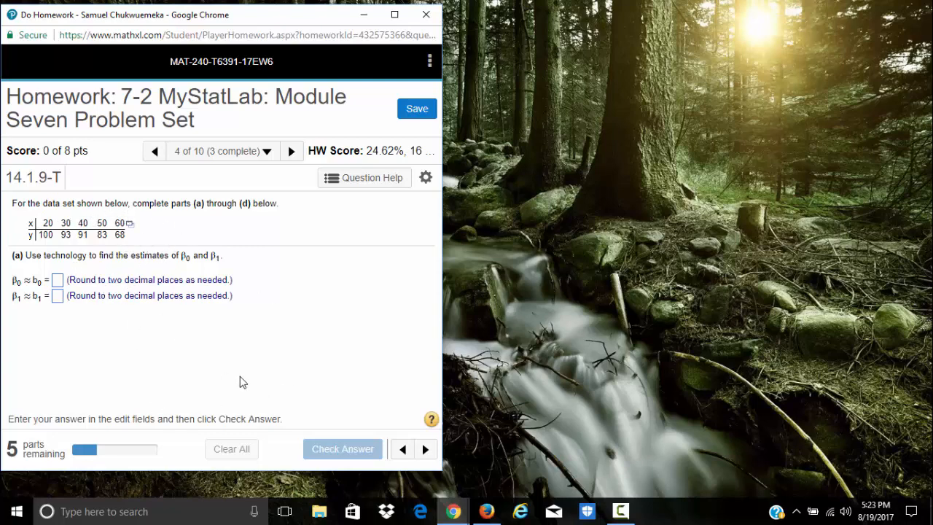
Step: Open question 4's data set in StatCrunch and resize its window to sit beside the homework without overlap
left_click(129, 224)
left_click(148, 245)
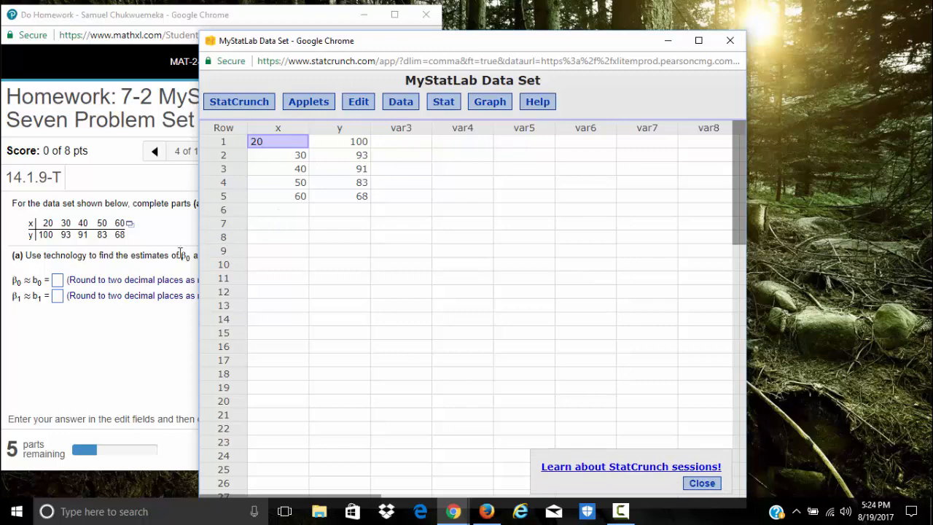
left_click_drag(198, 249, 277, 247)
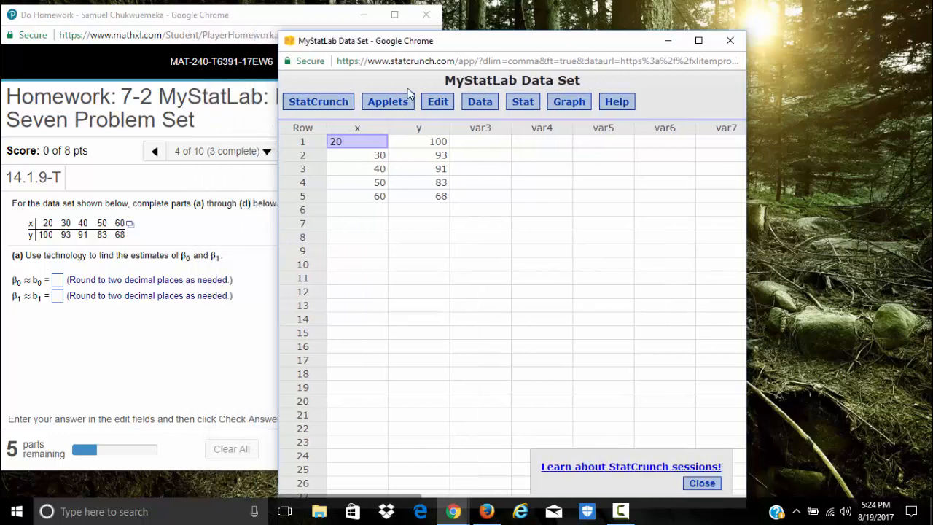
left_click_drag(434, 42, 609, 19)
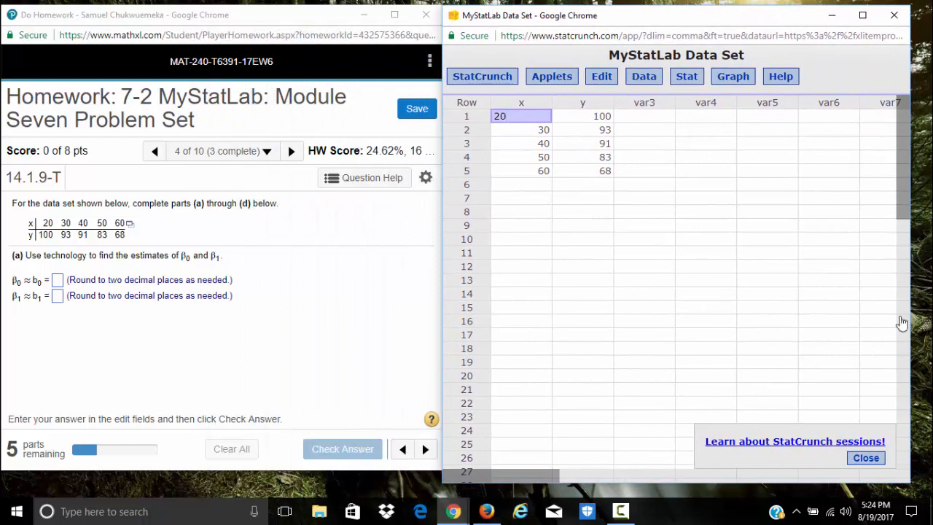
left_click_drag(906, 311, 924, 311)
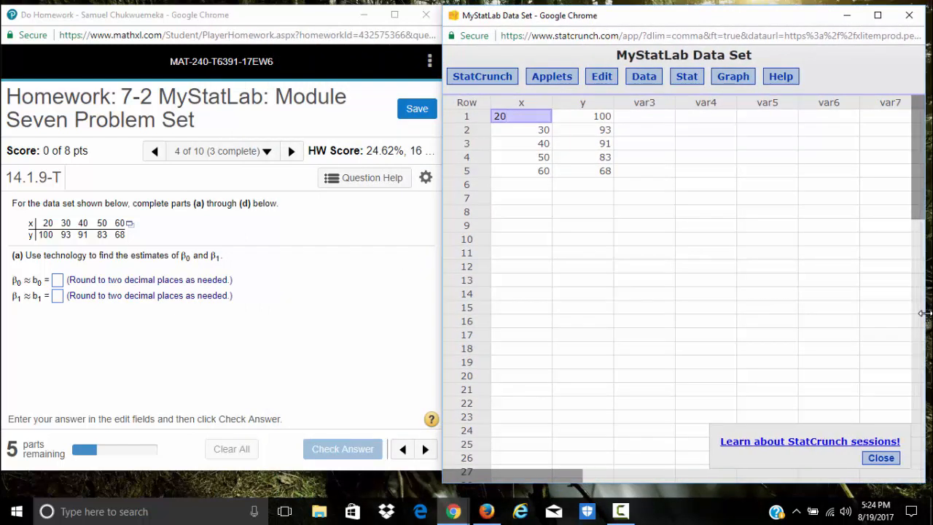
Step: Compute a simple linear regression in StatCrunch with x as the X variable and y as the Y variable
left_click(686, 78)
mouse_move(707, 198)
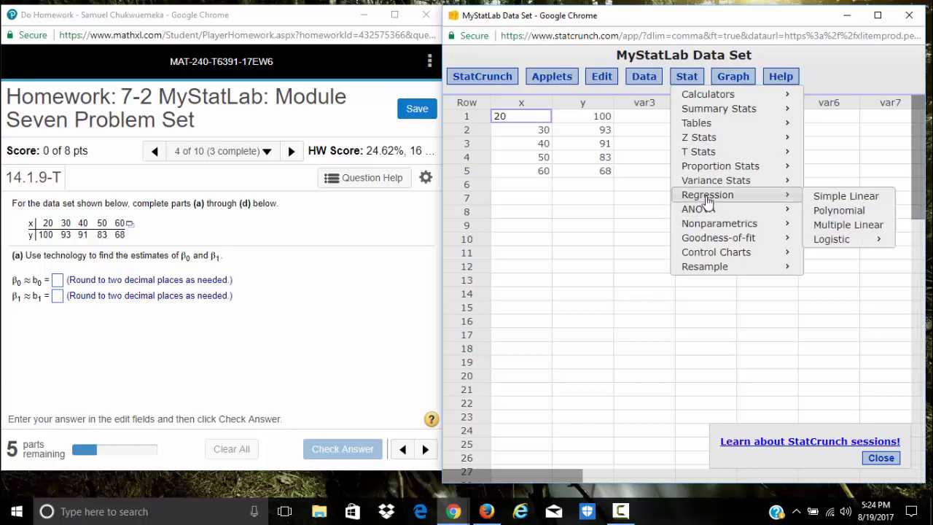
left_click(847, 199)
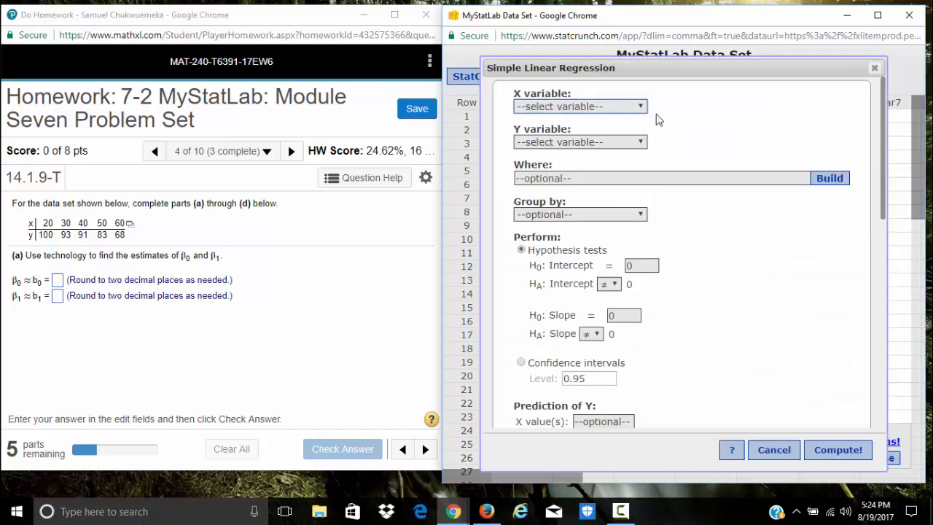
left_click(590, 107)
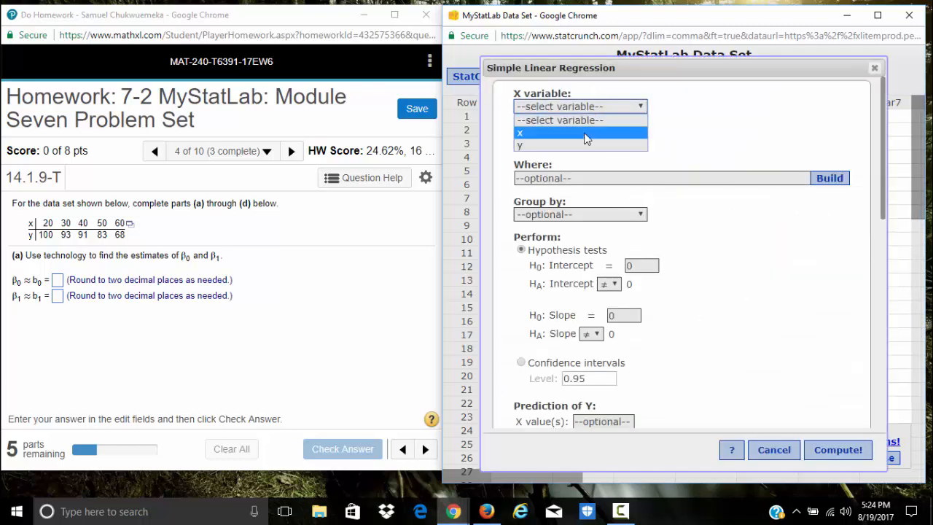
left_click(588, 132)
left_click(571, 143)
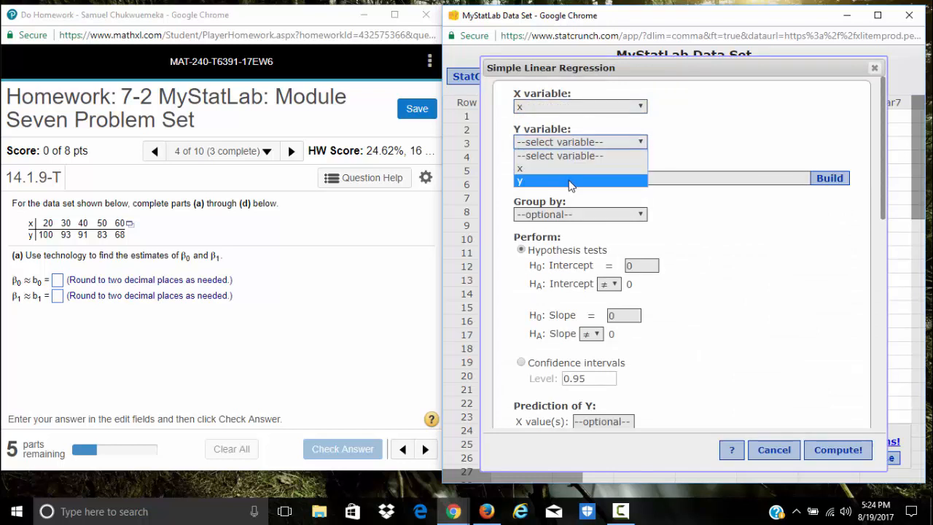
left_click(571, 183)
scroll(741, 298, "down", 8)
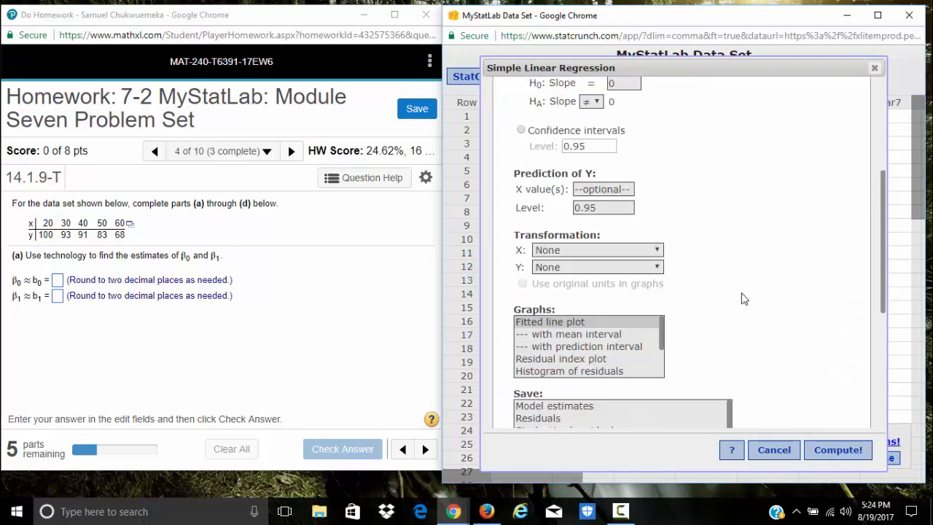
left_click(820, 452)
Step: Widen the regression results beside the homework and examine the fitted regression equation for the part (a) estimates
left_click_drag(645, 226, 494, 229)
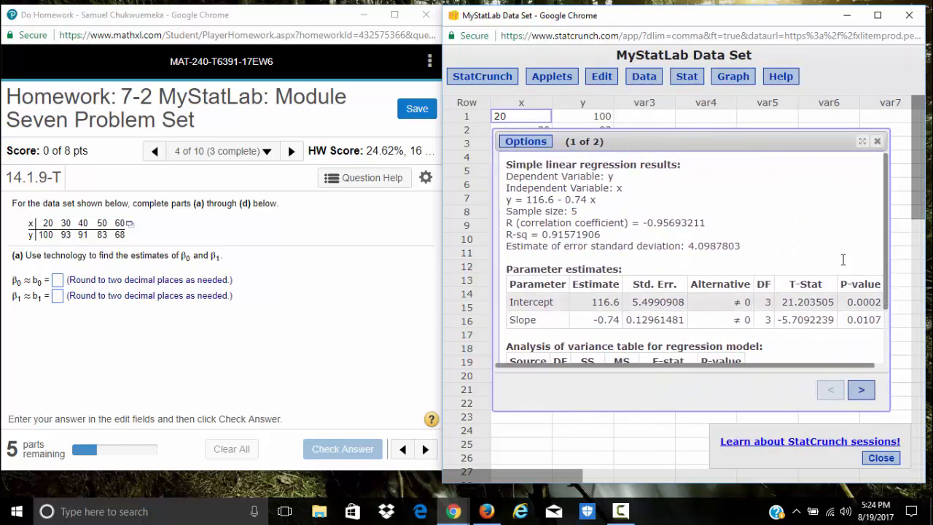
left_click_drag(486, 16, 488, 13)
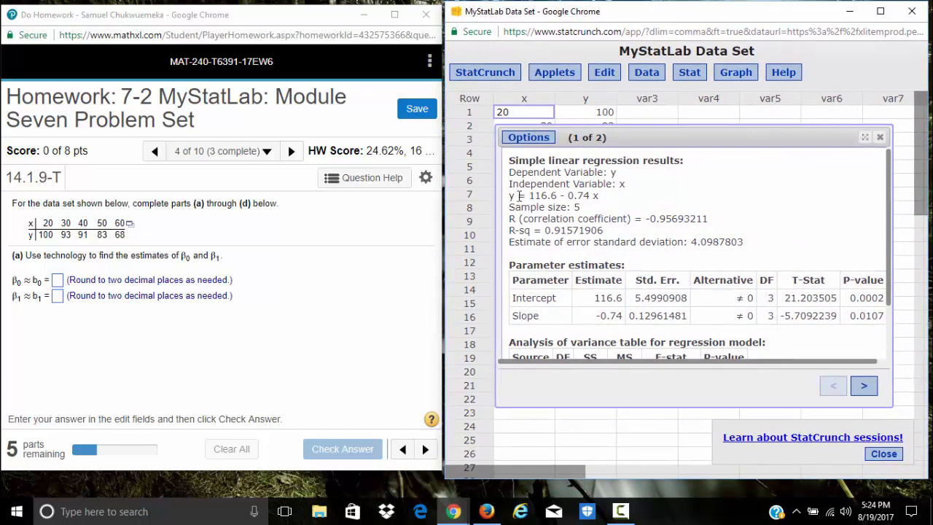
left_click_drag(510, 195, 600, 198)
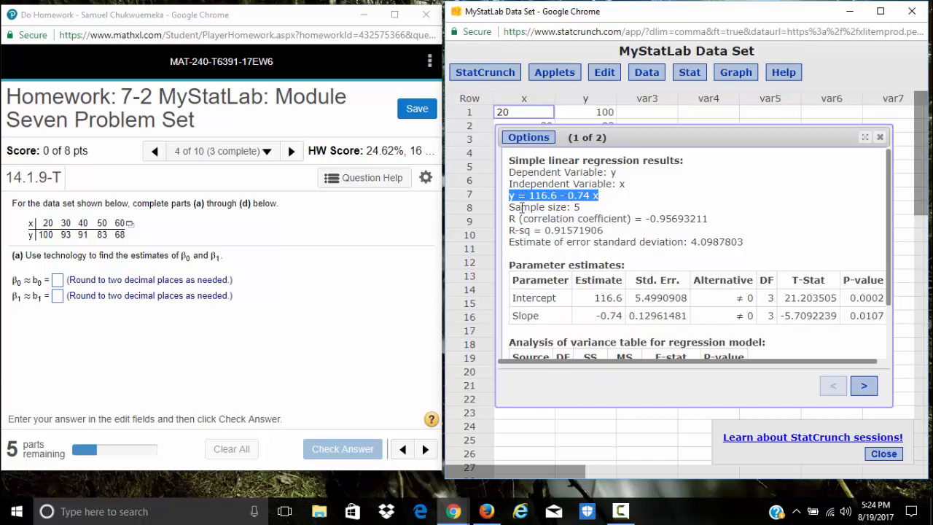
left_click(602, 206)
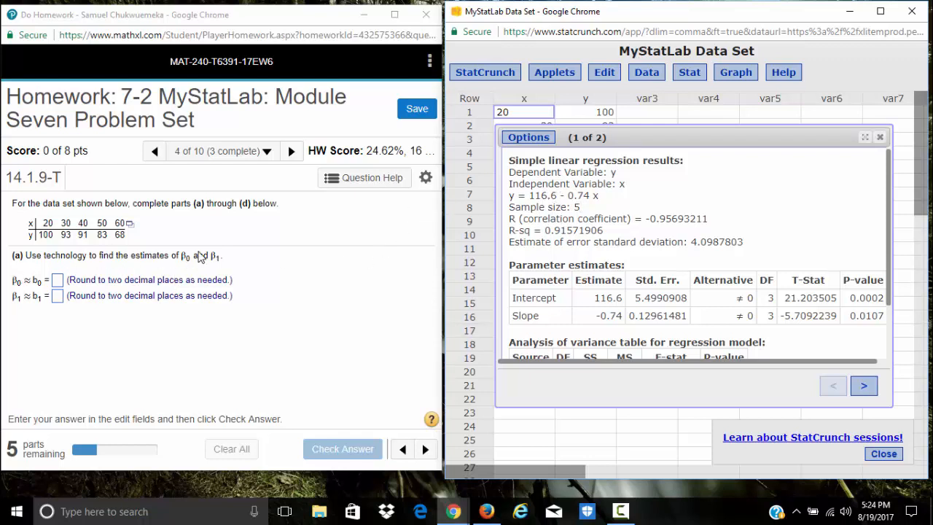
Step: Answer part (a) with 116.6 for b0 and -0.74 for b1, check the answers, and continue to part (b)
left_click(58, 280)
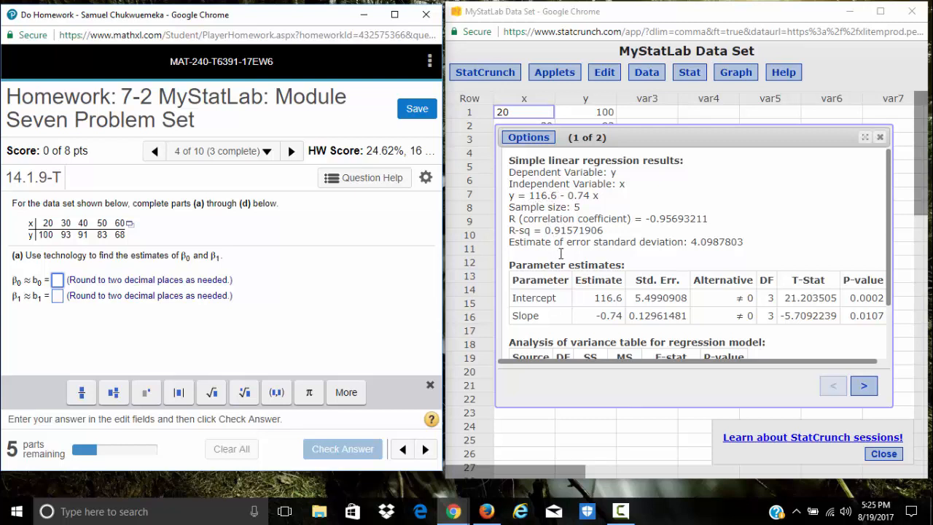
type("11")
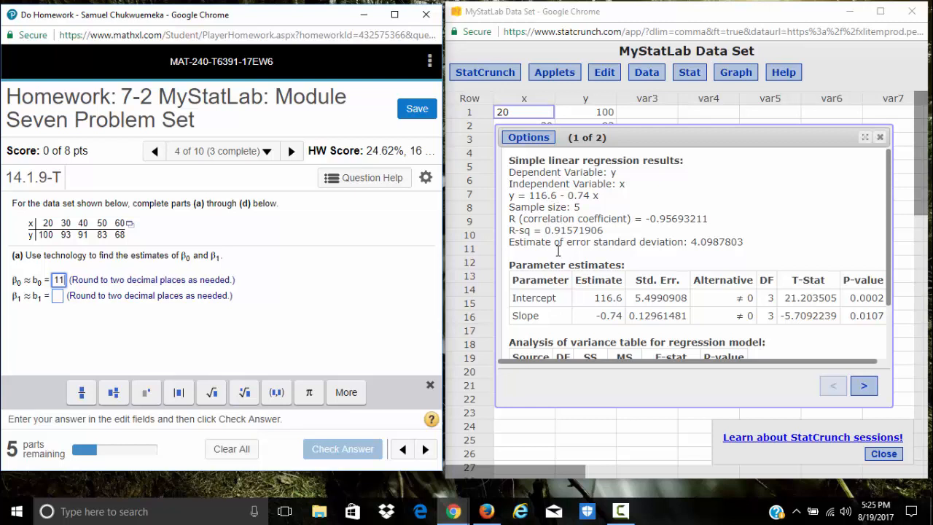
type("6.6")
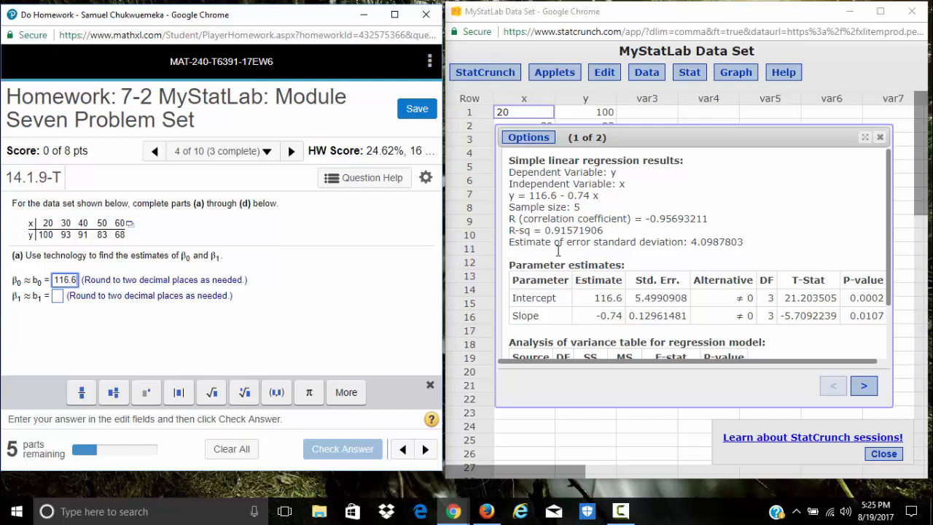
key("Tab")
type("-0.74")
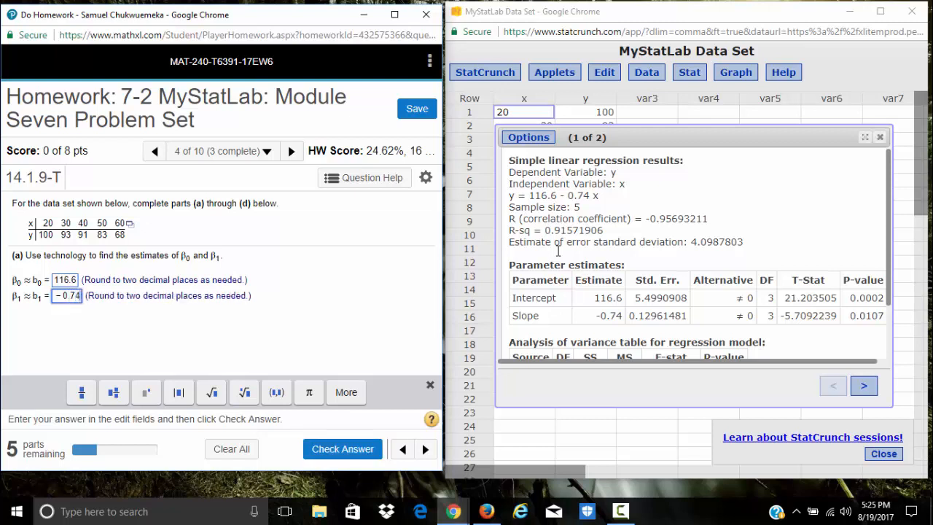
key("Return")
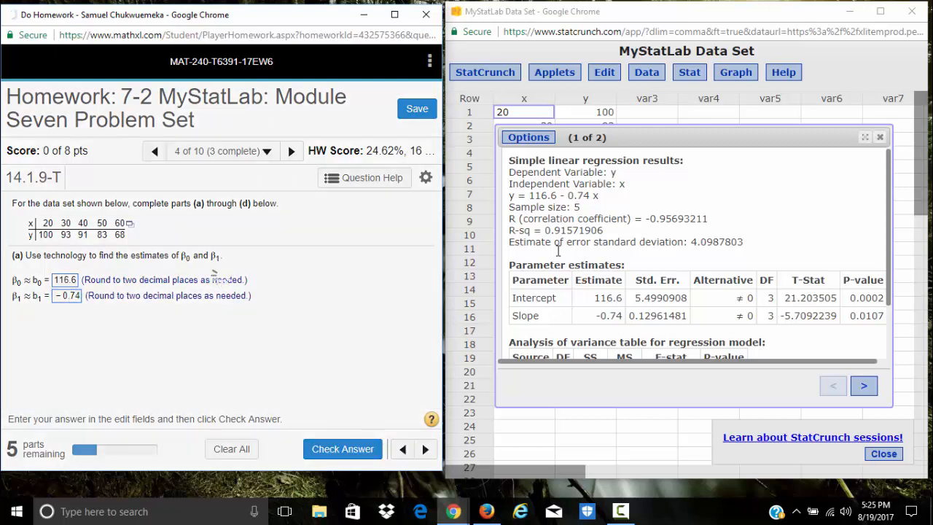
key("Return")
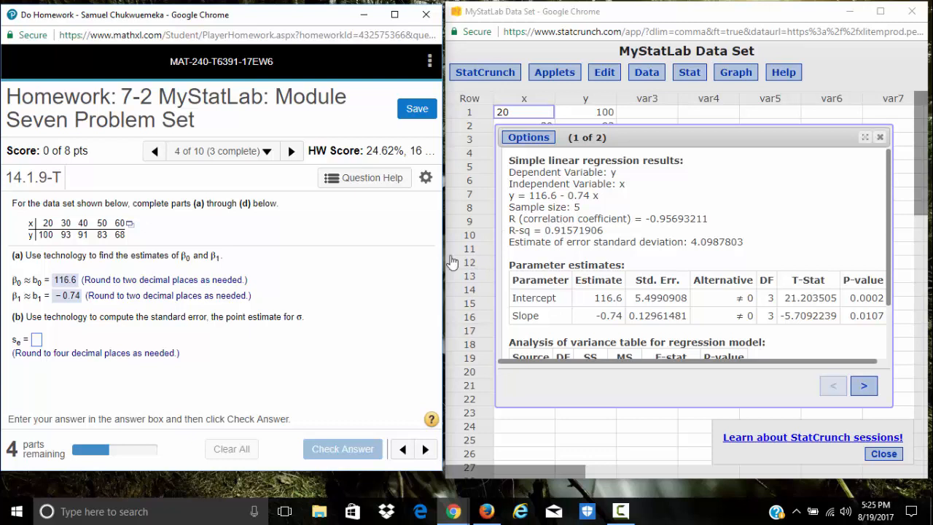
Step: Take the estimate of error standard deviation from the regression results and submit 4.0988 as the part (b) standard error
left_click(692, 241)
left_click_drag(693, 241, 757, 241)
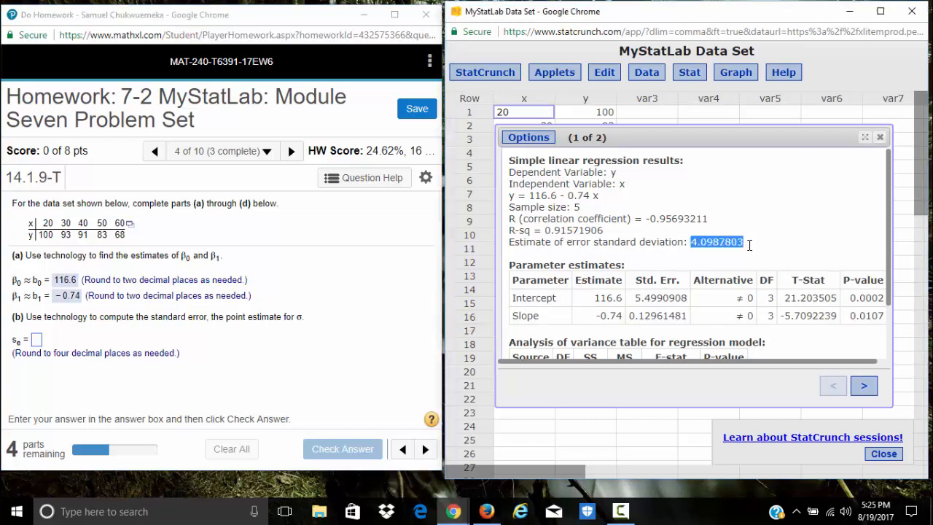
left_click(722, 255)
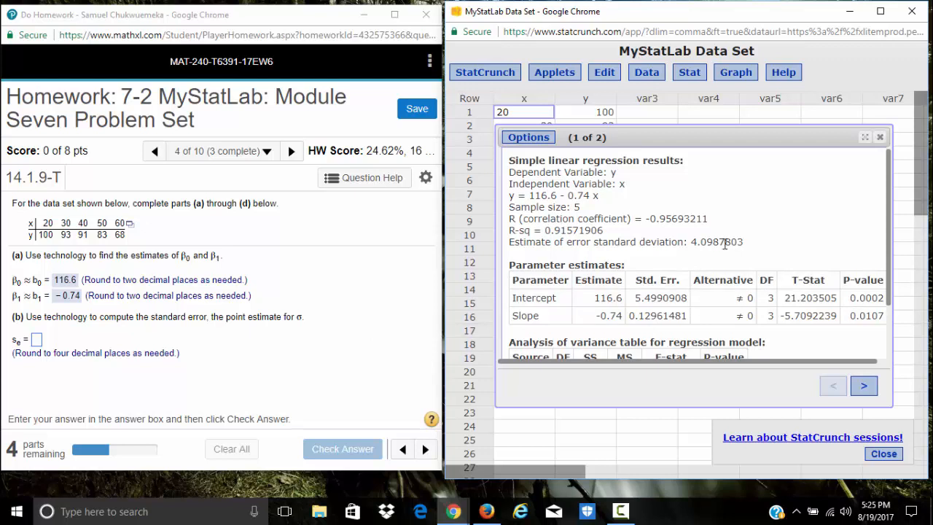
left_click(38, 341)
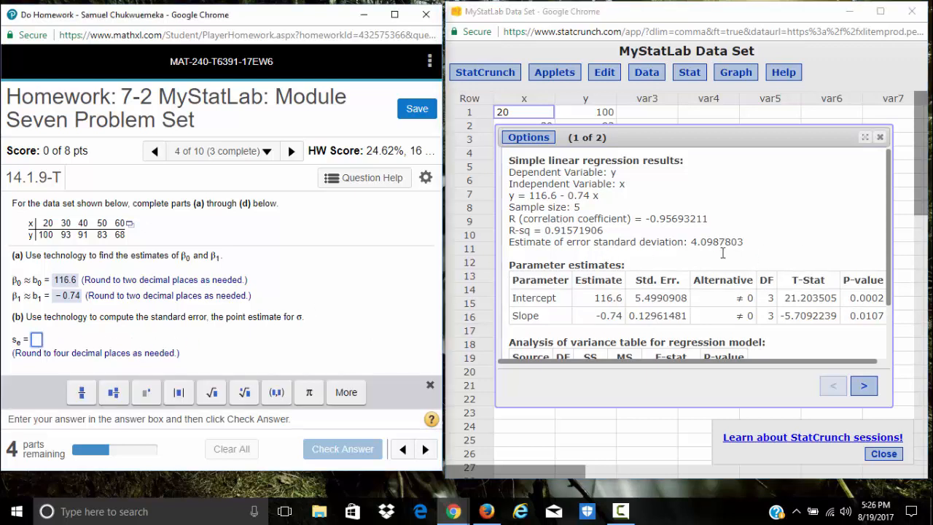
type("4")
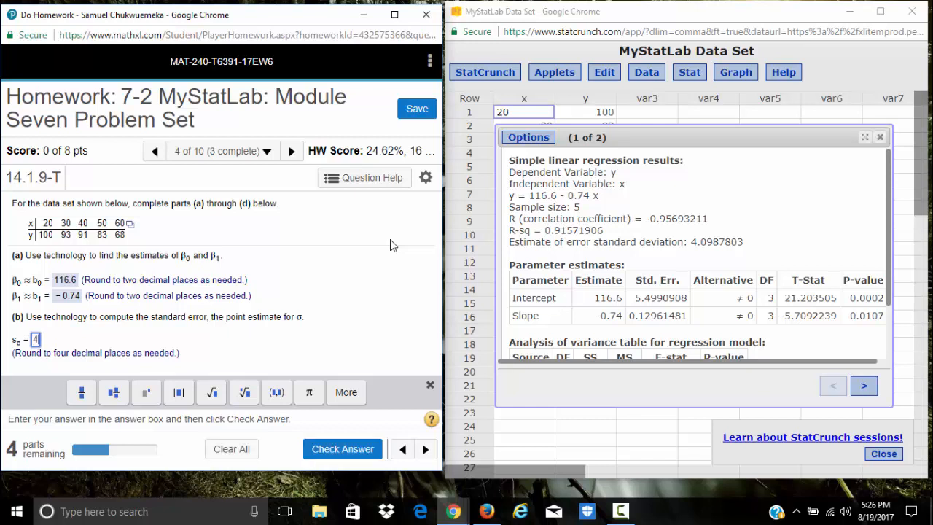
type(".0988")
key("Return")
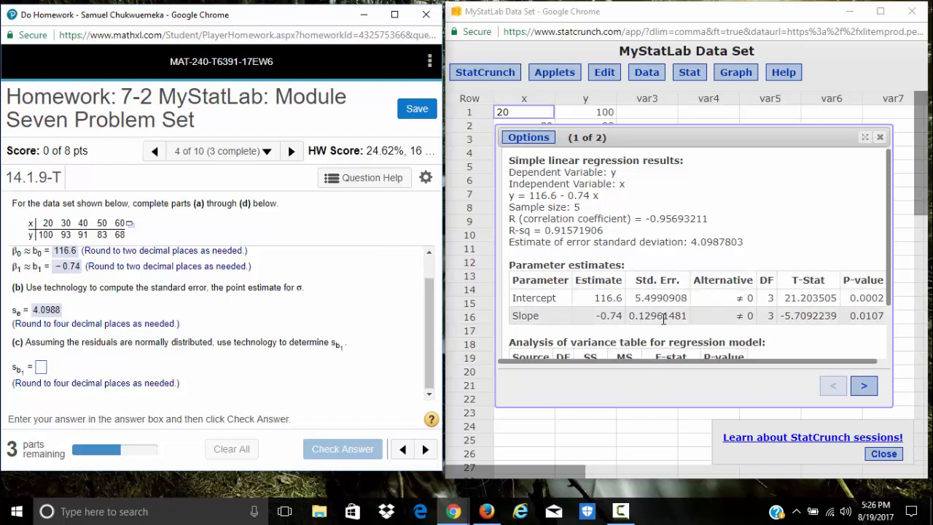
Step: Submit the slope's standard error, rounded to 0.1296, as the part (c) answer and continue to part (d)
left_click_drag(631, 315, 689, 316)
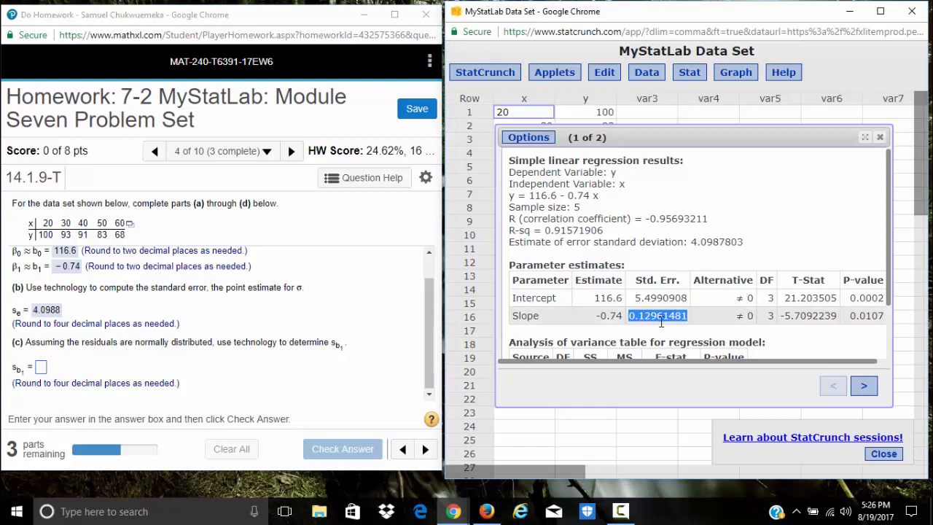
left_click(661, 320)
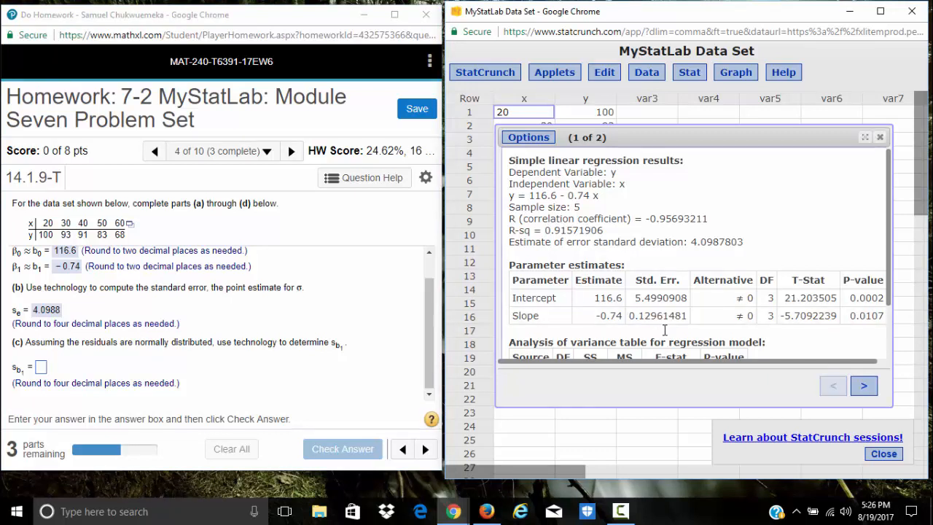
left_click(42, 368)
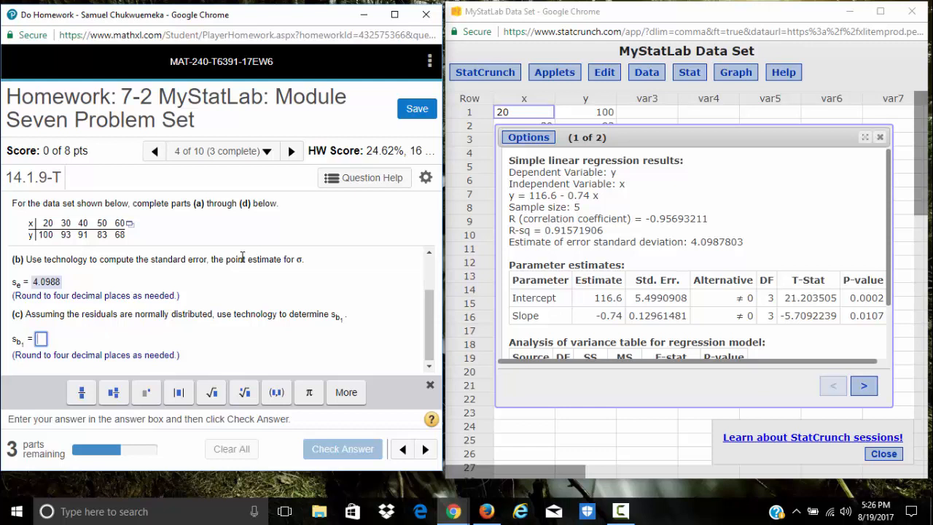
type("0.12")
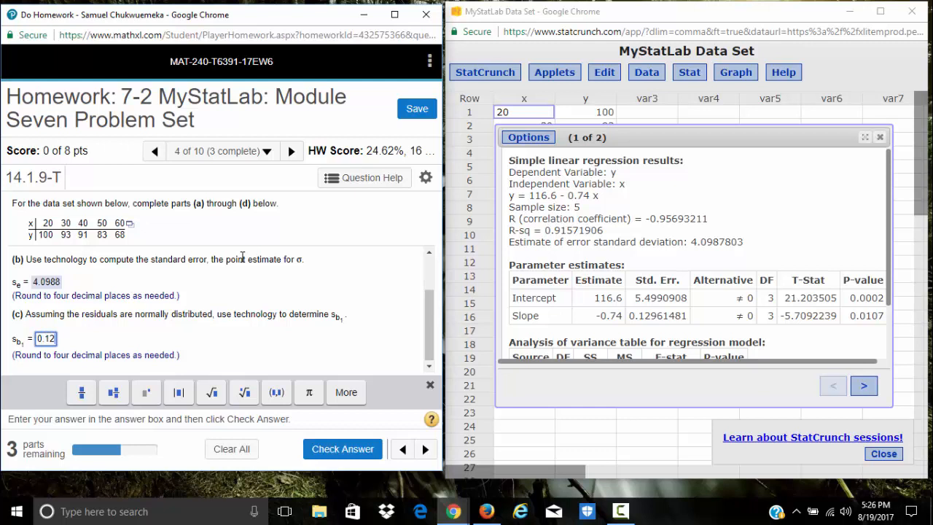
type("96")
key("Return")
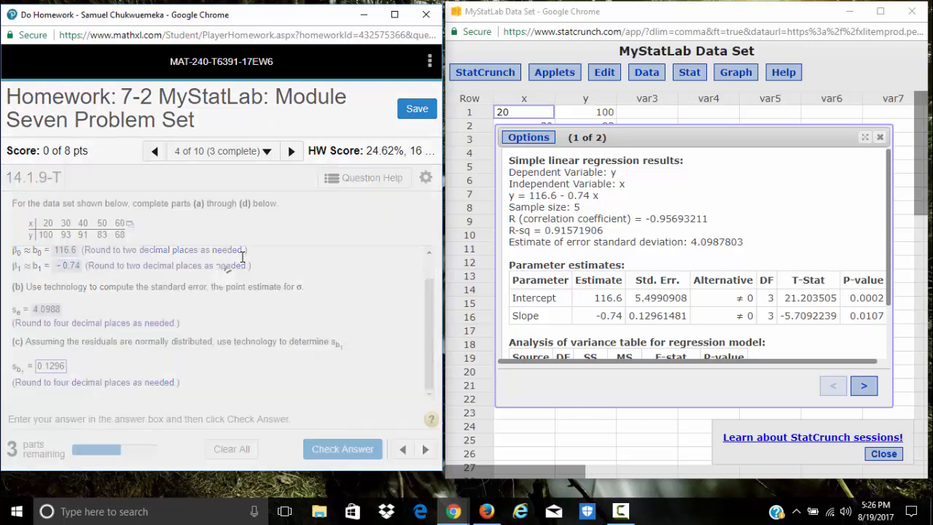
key("Return")
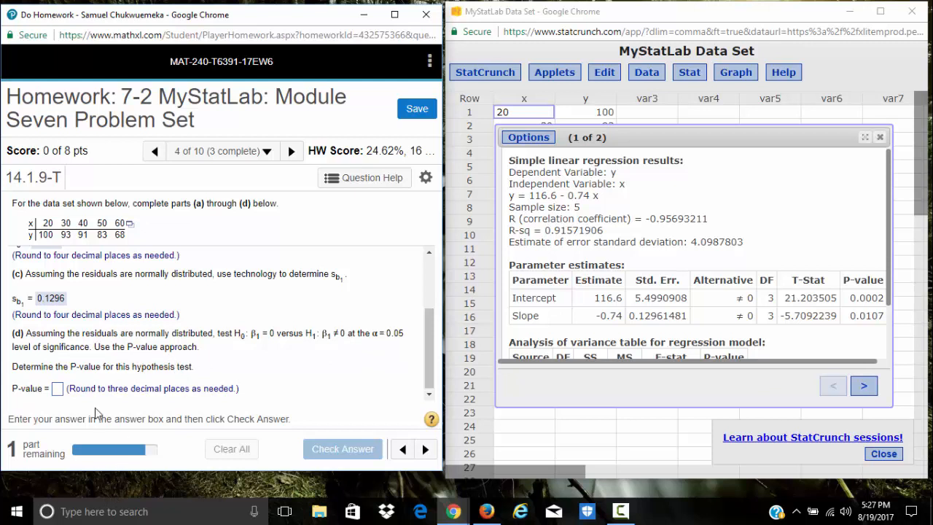
Step: Take the slope's P-value from the parameter estimates, submit it as 0.011 for part (d), and continue to the conclusion question
left_click(58, 389)
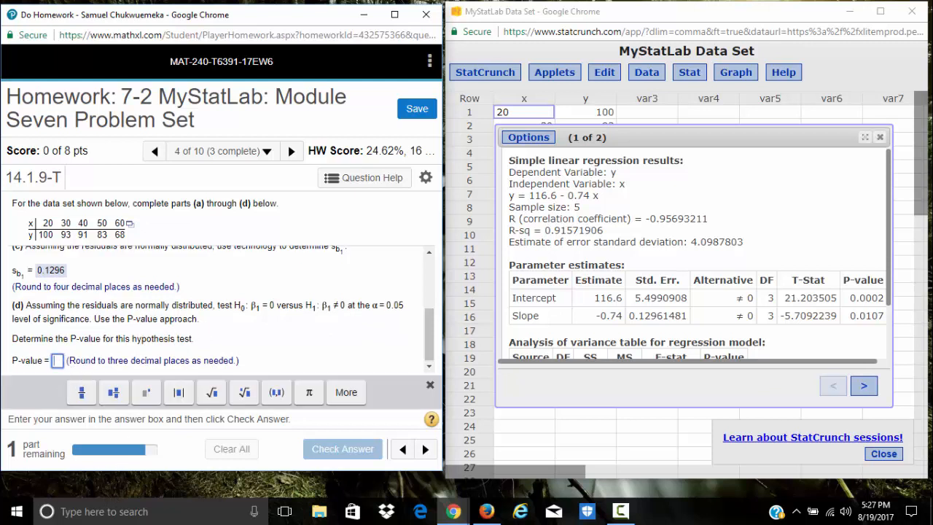
left_click(848, 370)
left_click_drag(847, 369, 856, 369)
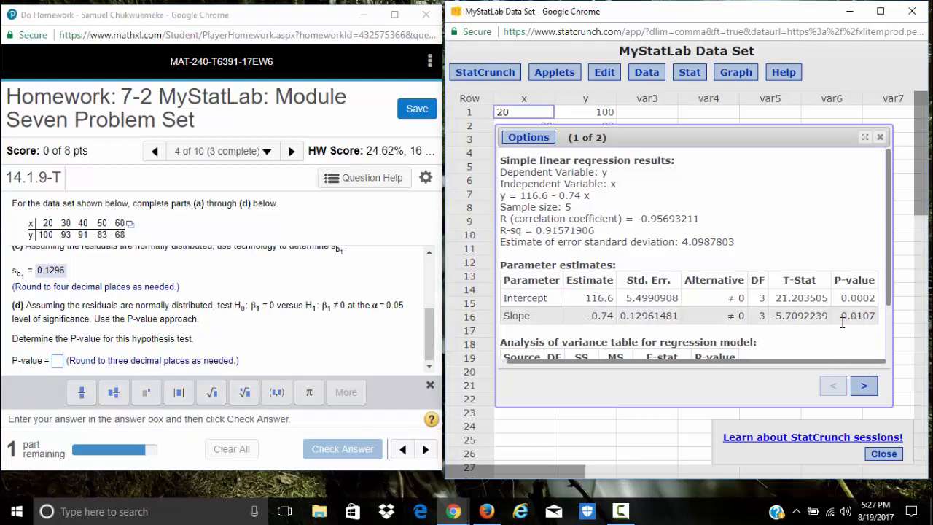
left_click_drag(840, 315, 869, 328)
left_click(849, 333)
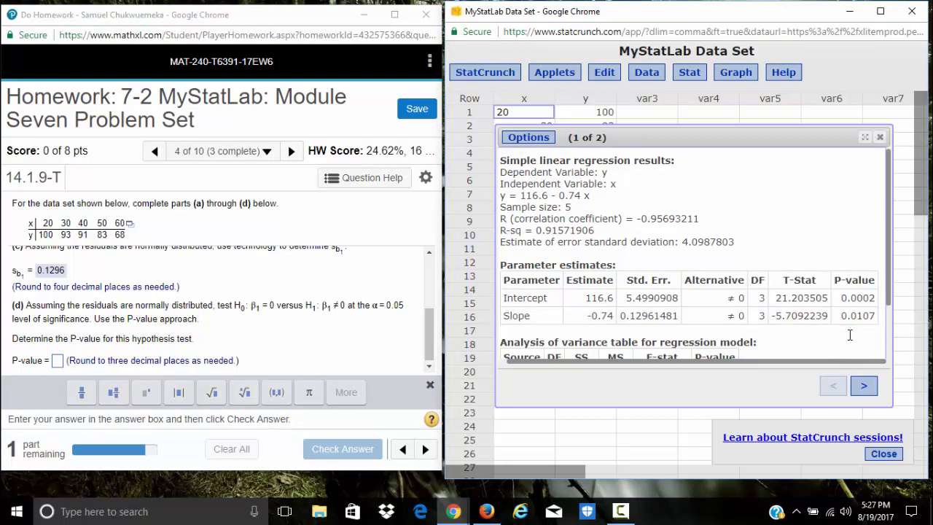
left_click(57, 362)
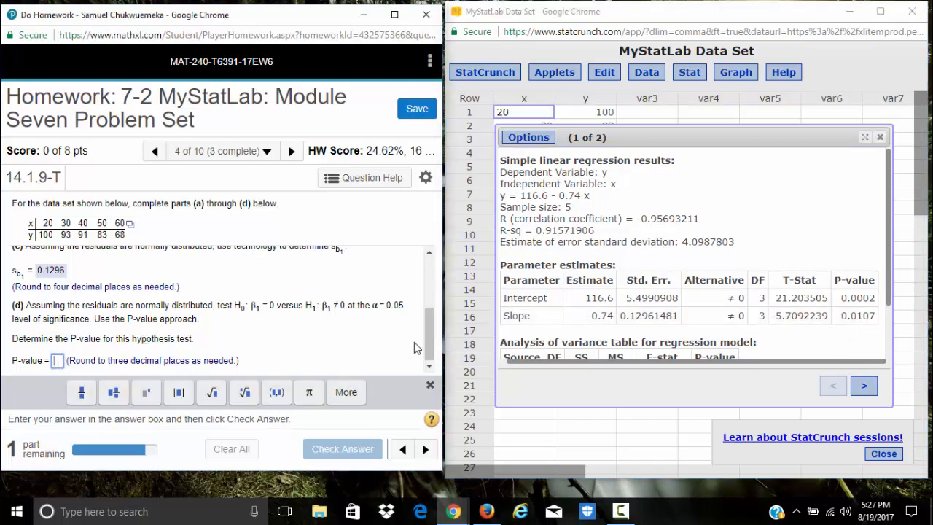
type("0.")
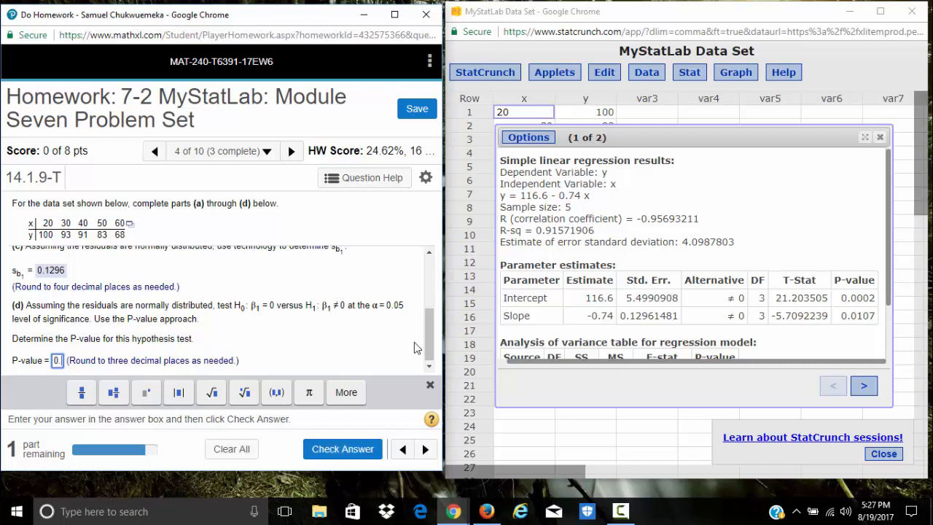
type("01")
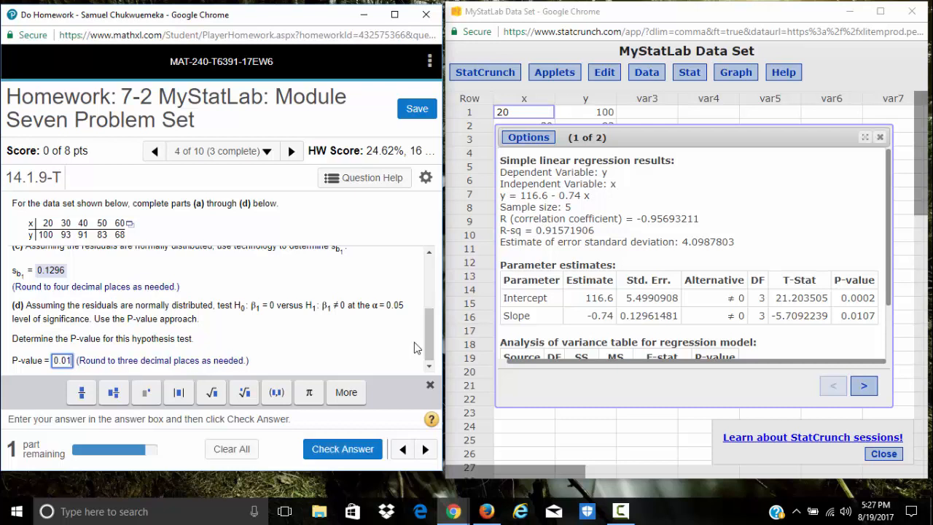
type("1")
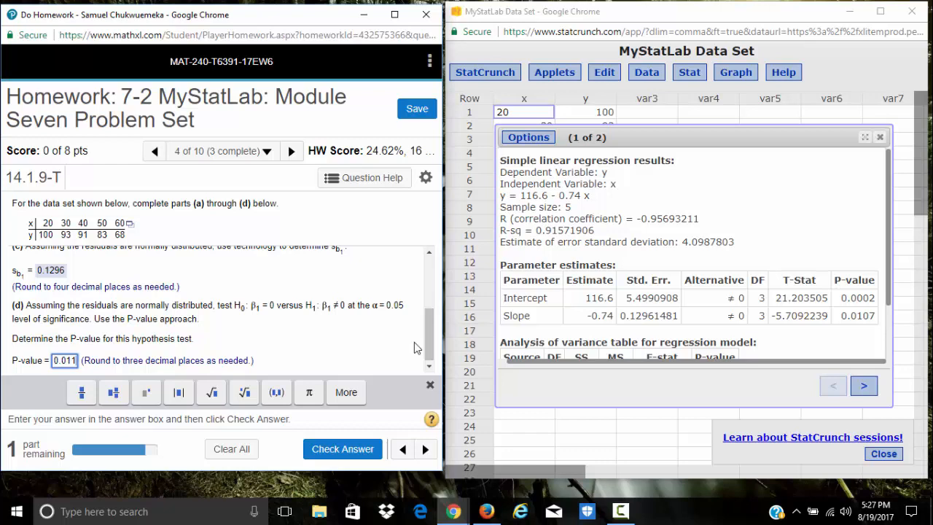
key("Return")
key("Return")
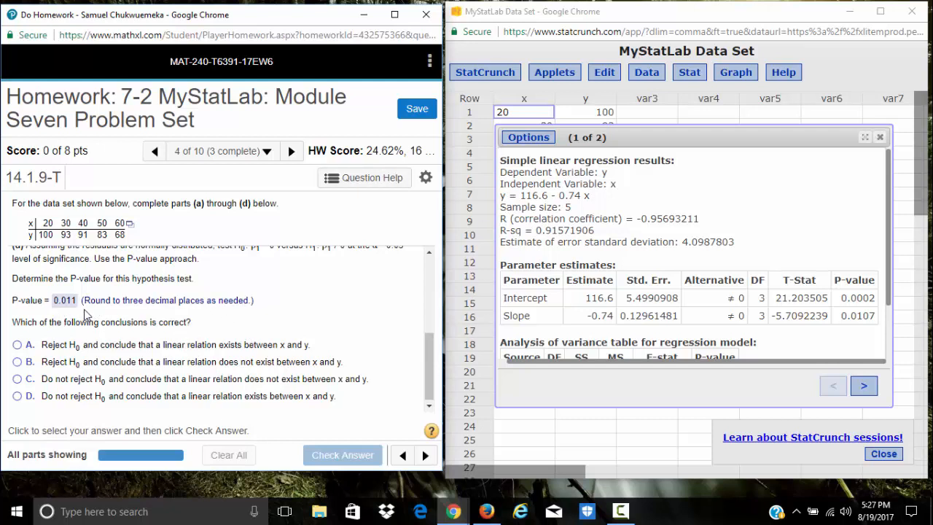
Step: Review part (d)'s hypotheses and significance level, submit conclusion A, rejecting H0 with a linear relation between x and y, and advance to question 5
scroll(84, 313, "up", 2)
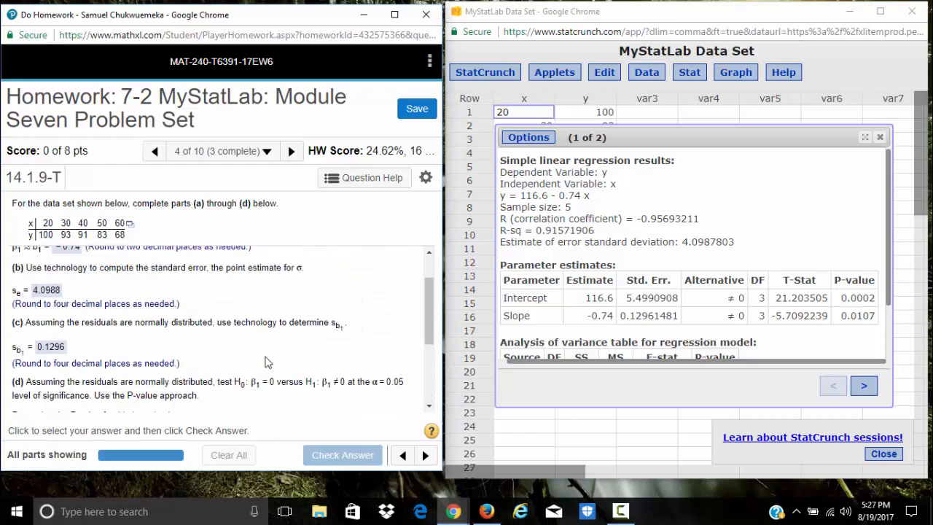
scroll(387, 382, "down", 3)
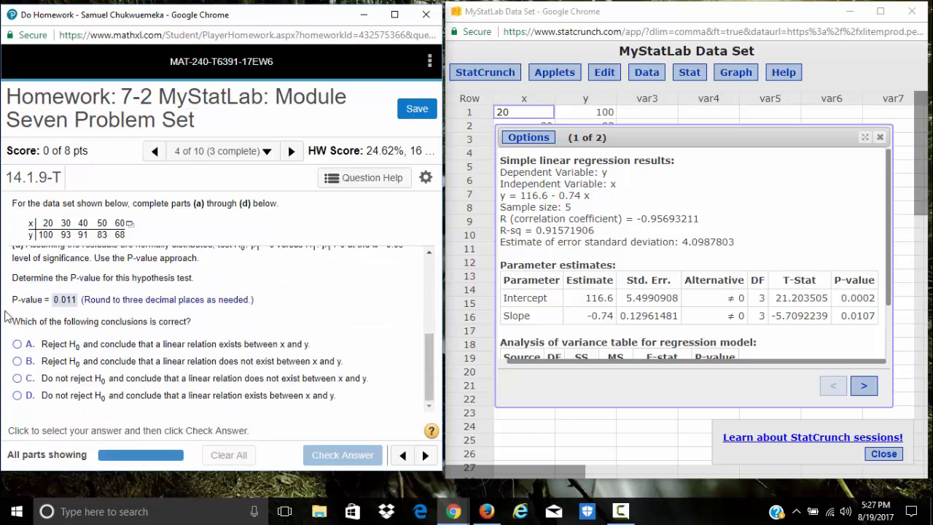
scroll(102, 301, "up", 1)
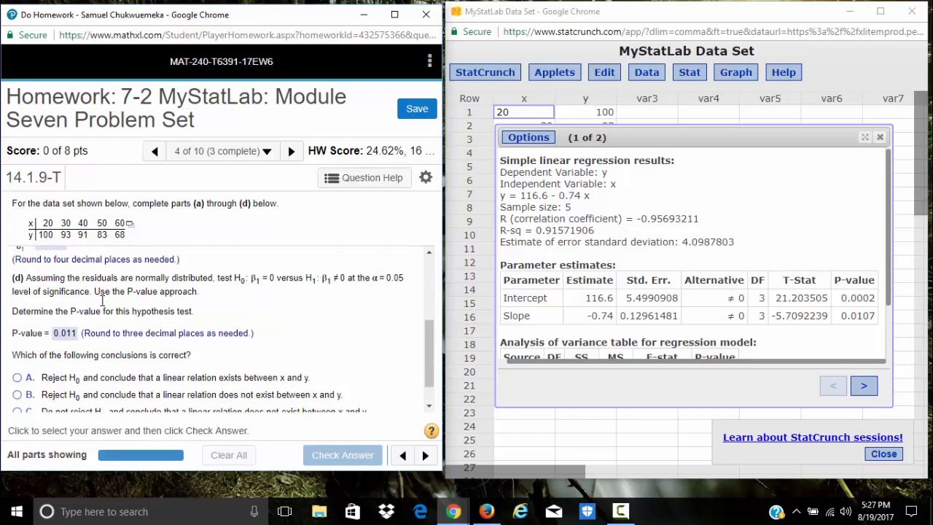
scroll(102, 300, "up", 3)
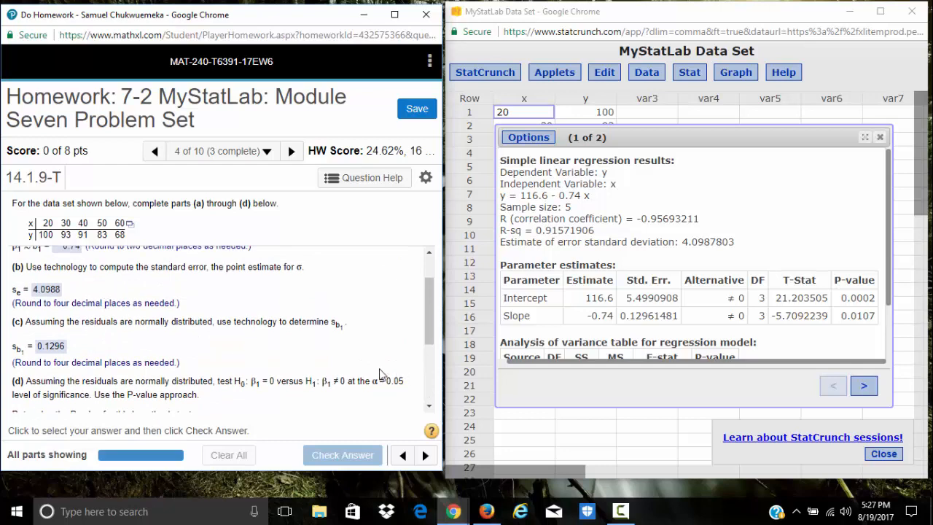
scroll(381, 375, "down", 3)
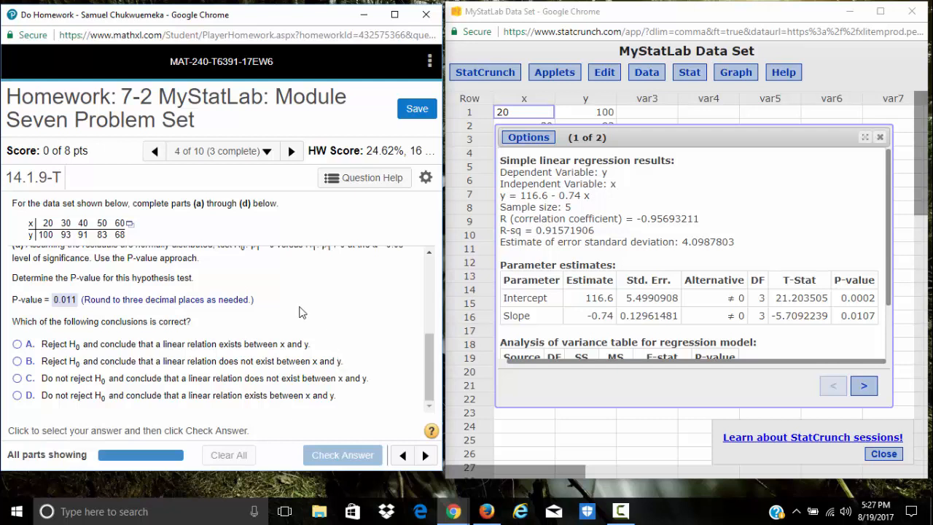
scroll(359, 342, "up", 2)
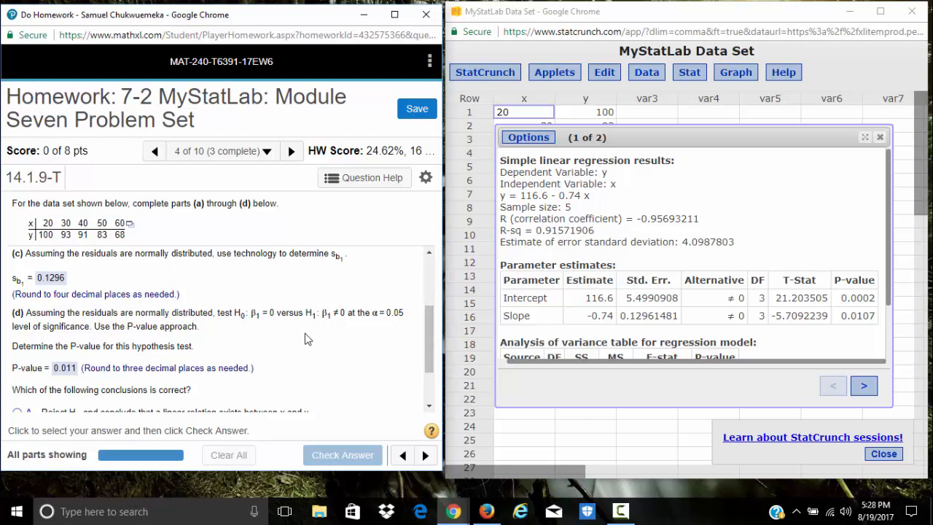
scroll(306, 339, "down", 1)
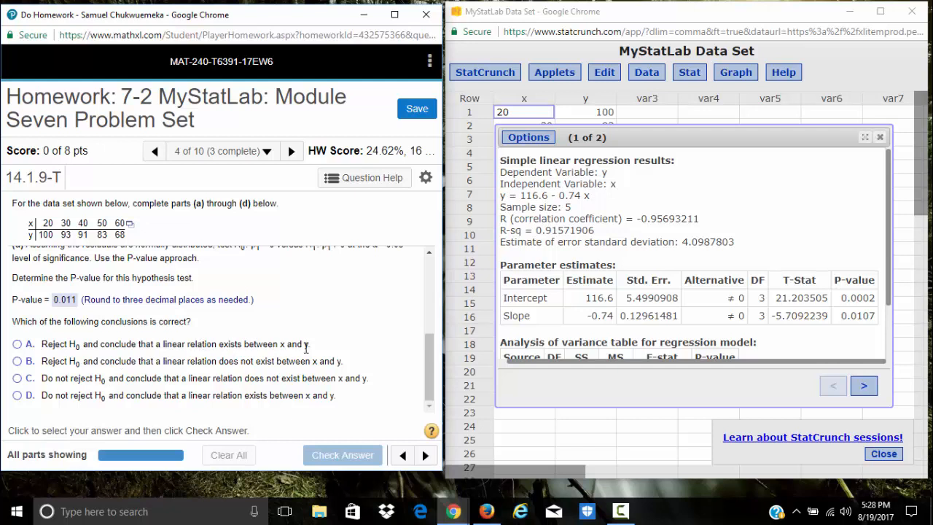
left_click(18, 346)
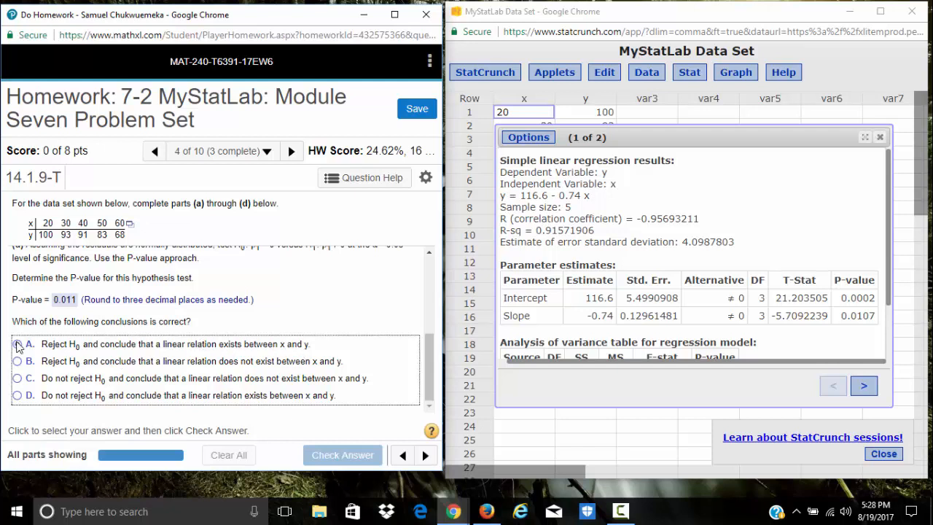
key("Return")
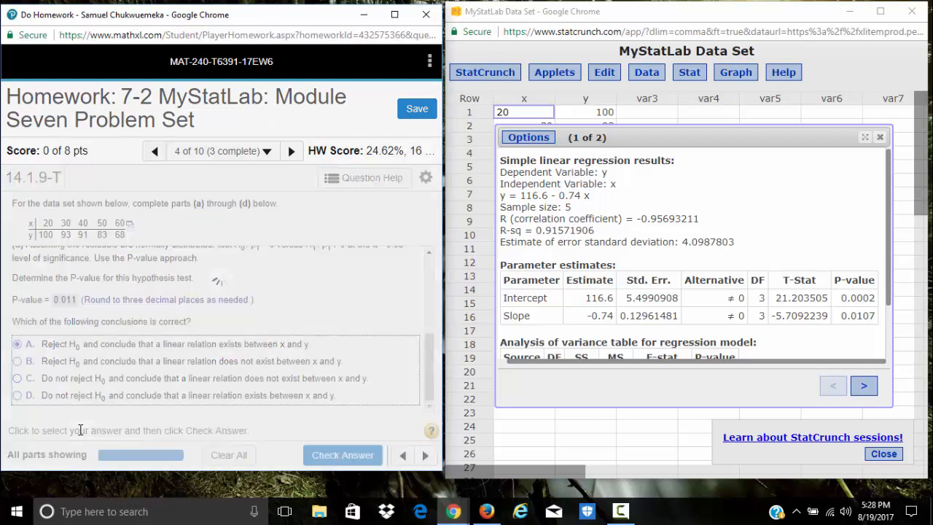
key("Return")
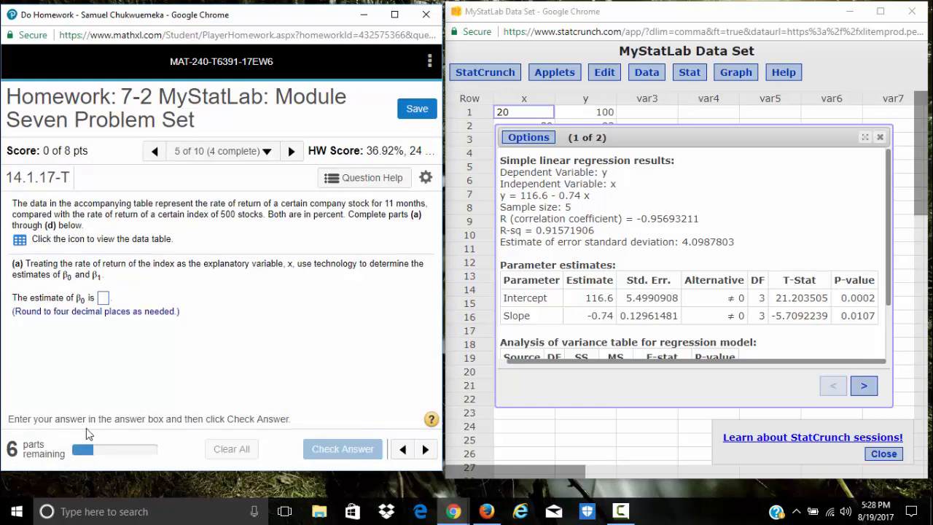
Step: Close the previous question's regression results and its StatCrunch data window
left_click(880, 137)
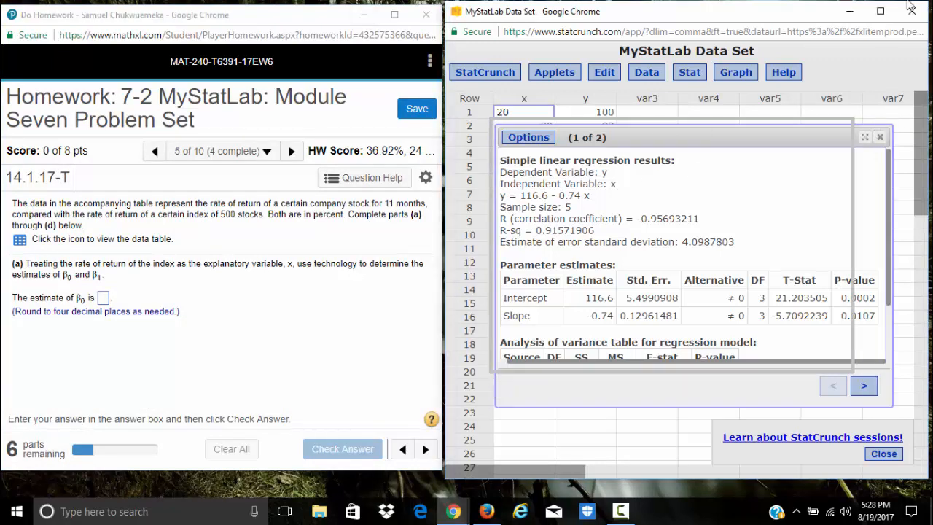
left_click(880, 138)
left_click(911, 11)
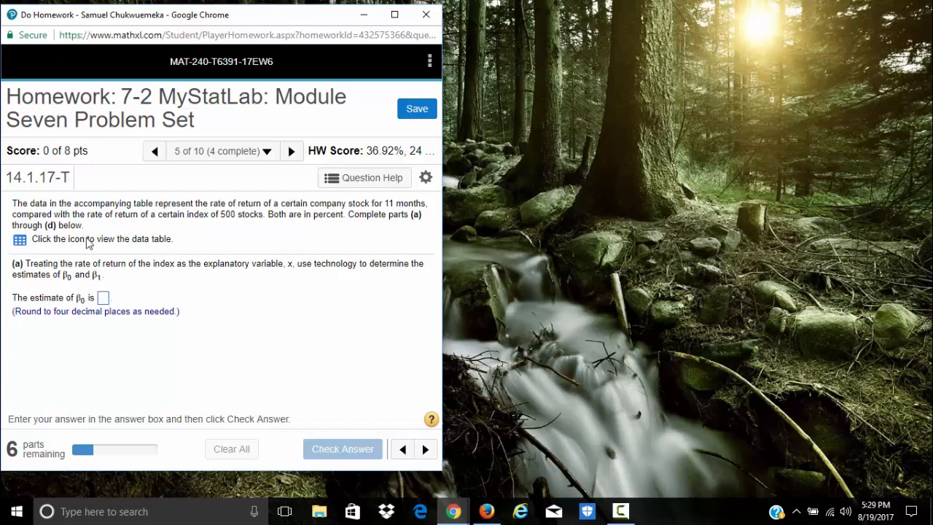
Step: Open question 5's Rate of Return data table in StatCrunch and place the data window beside the homework
left_click(20, 243)
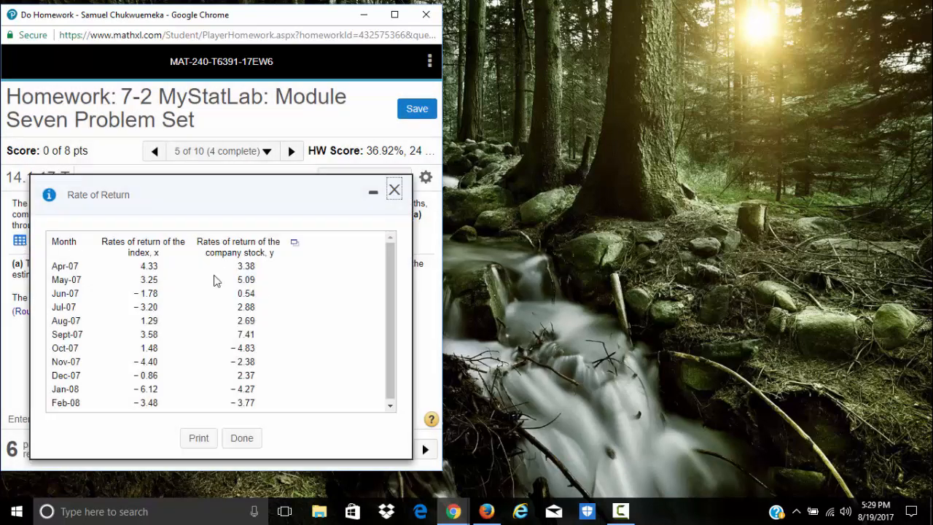
left_click(295, 248)
left_click(327, 263)
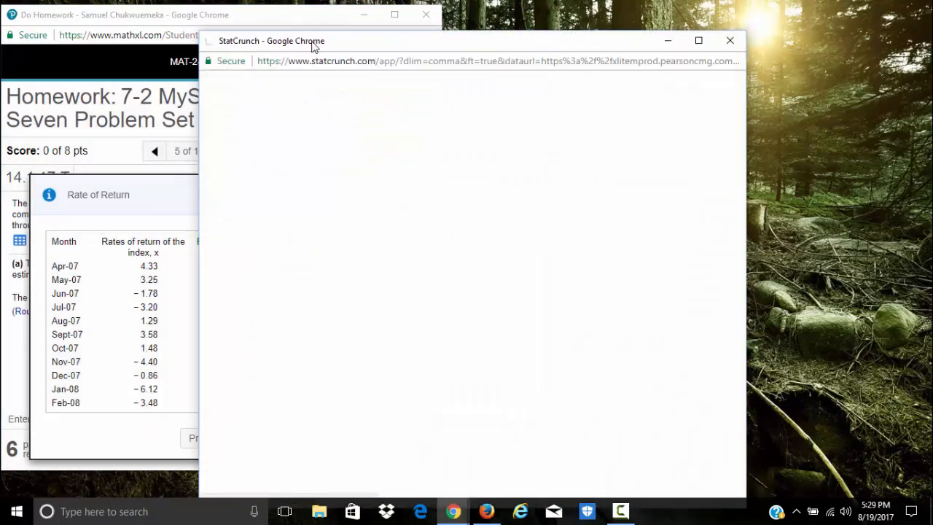
left_click_drag(198, 211, 266, 211)
left_click_drag(508, 18, 566, 20)
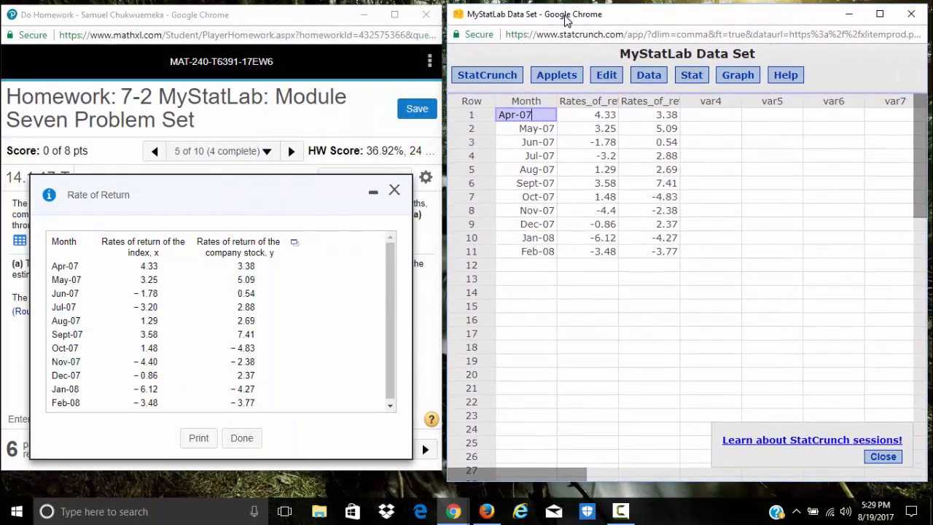
Step: Compute a simple linear regression with the index's rates of return as X and the company stock's as Y, closing the homework's data table
left_click(692, 76)
mouse_move(709, 198)
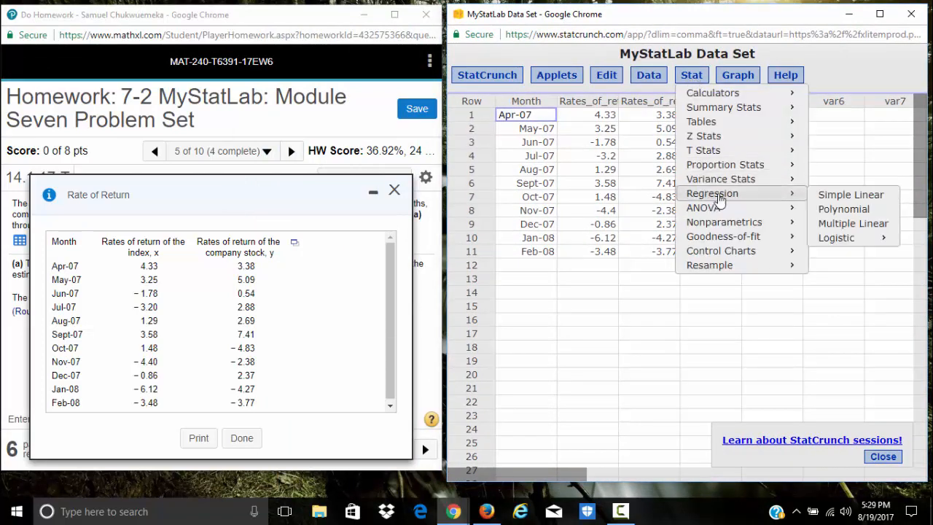
left_click(830, 197)
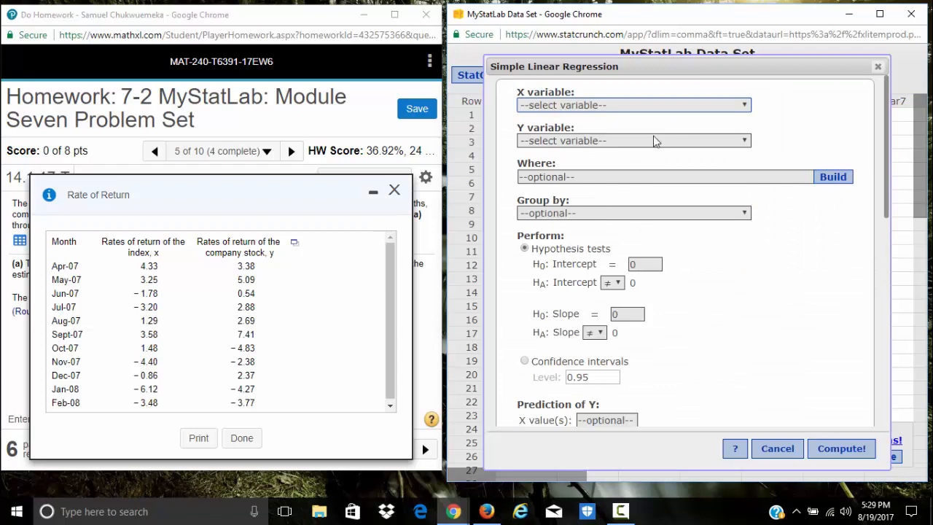
left_click(629, 108)
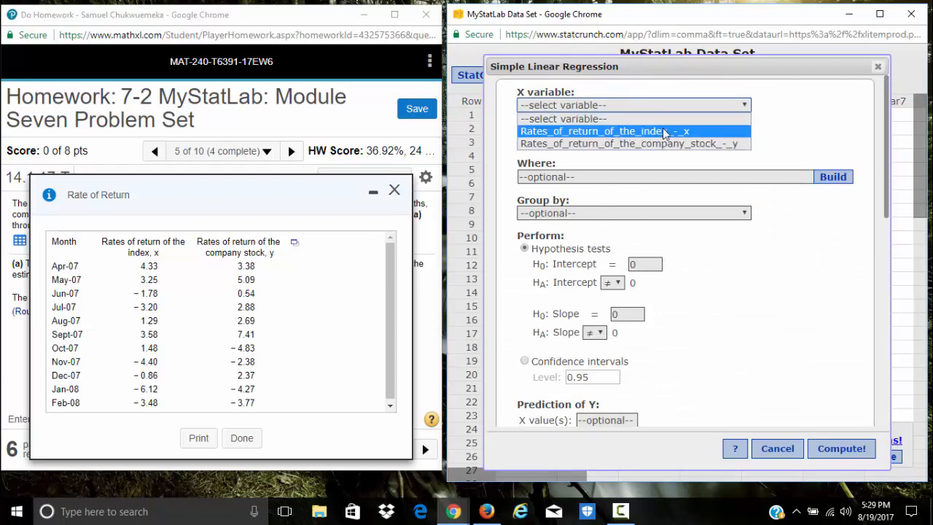
left_click(648, 133)
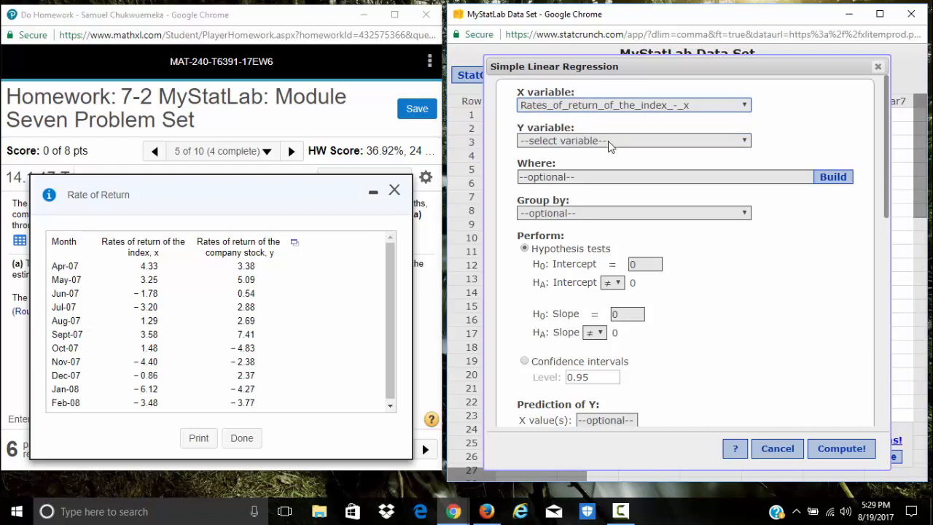
left_click(611, 142)
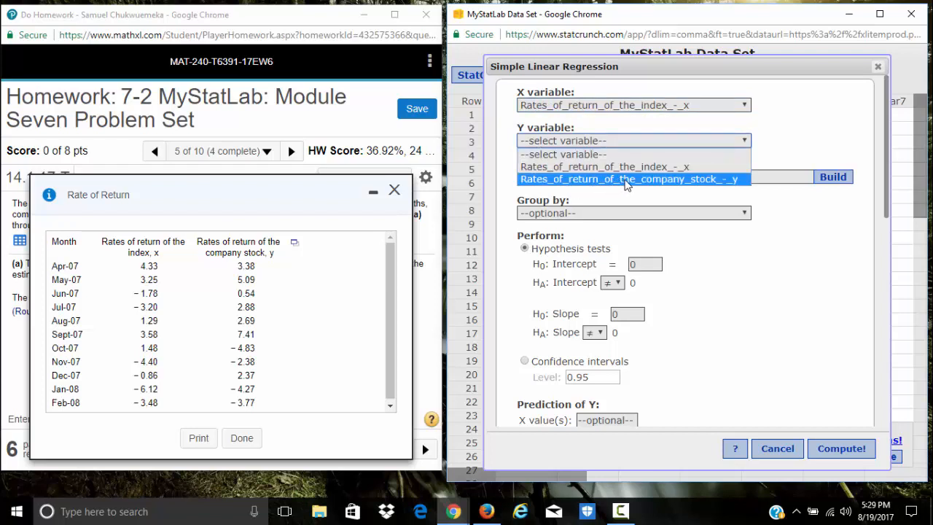
left_click(625, 180)
scroll(778, 293, "down", 1)
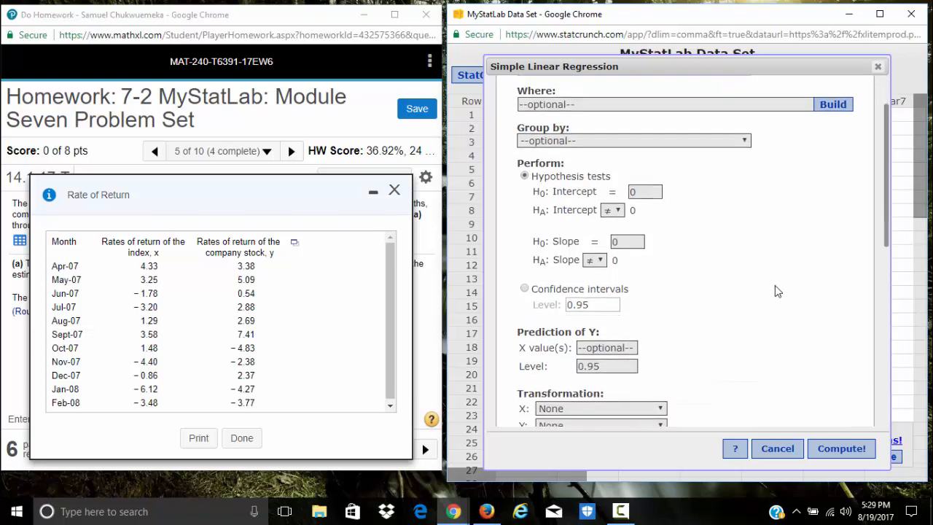
scroll(778, 291, "down", 5)
left_click(397, 191)
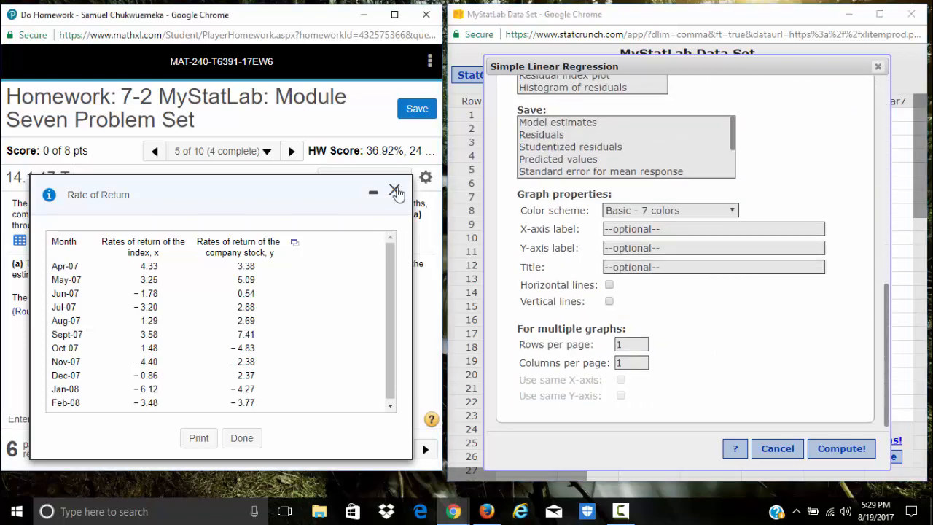
left_click(845, 450)
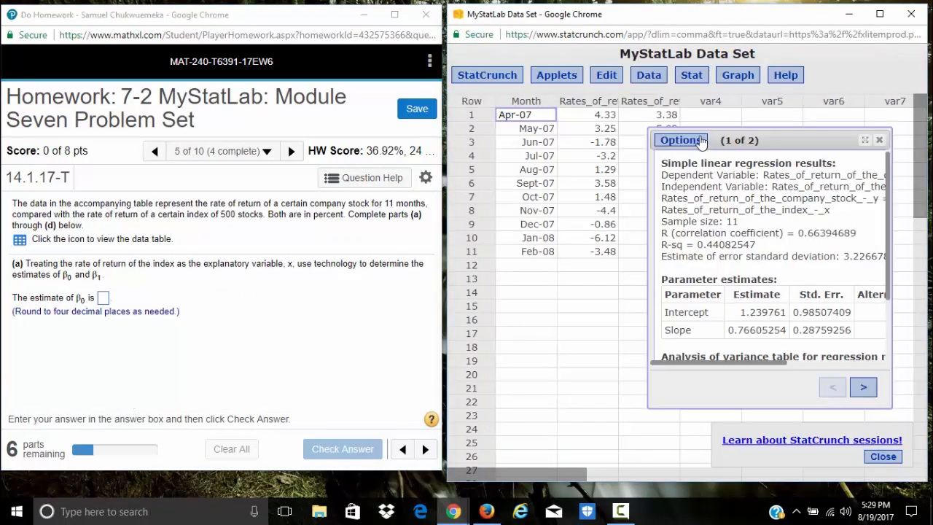
Step: Widen the regression results and examine the intercept and slope in the fitted equation
left_click_drag(645, 205, 496, 211)
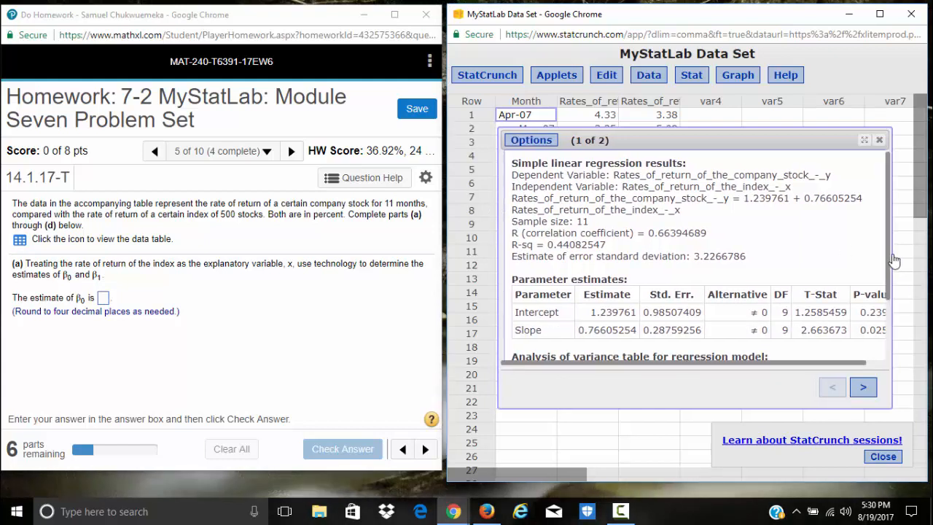
left_click_drag(898, 254, 917, 255)
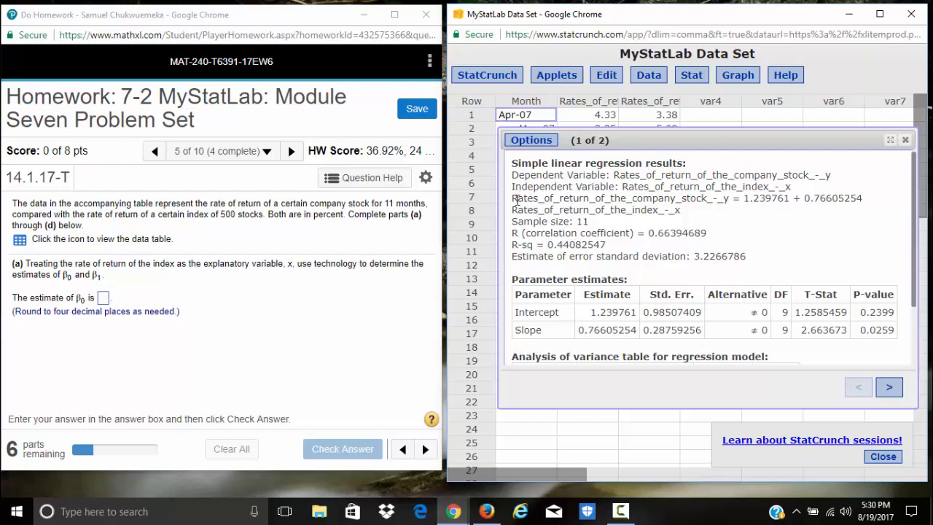
left_click_drag(511, 198, 682, 221)
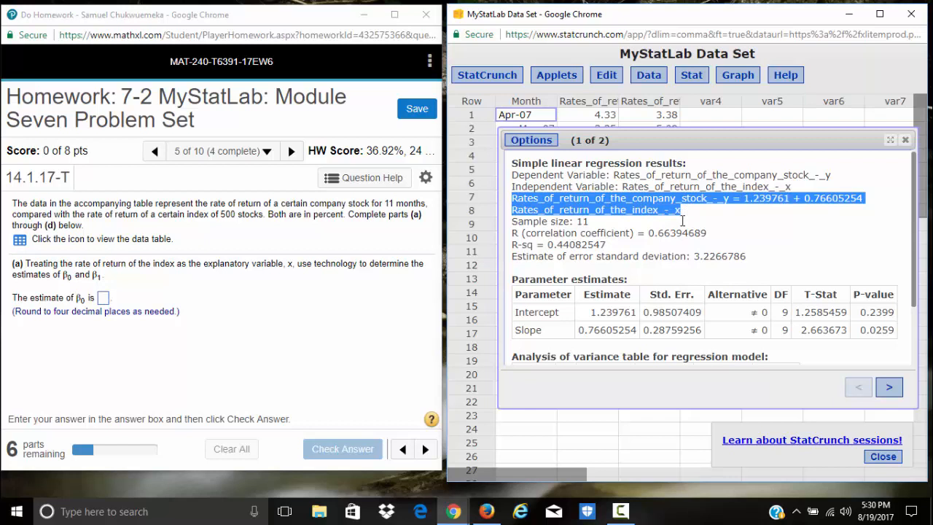
left_click(756, 220)
left_click_drag(745, 199, 787, 204)
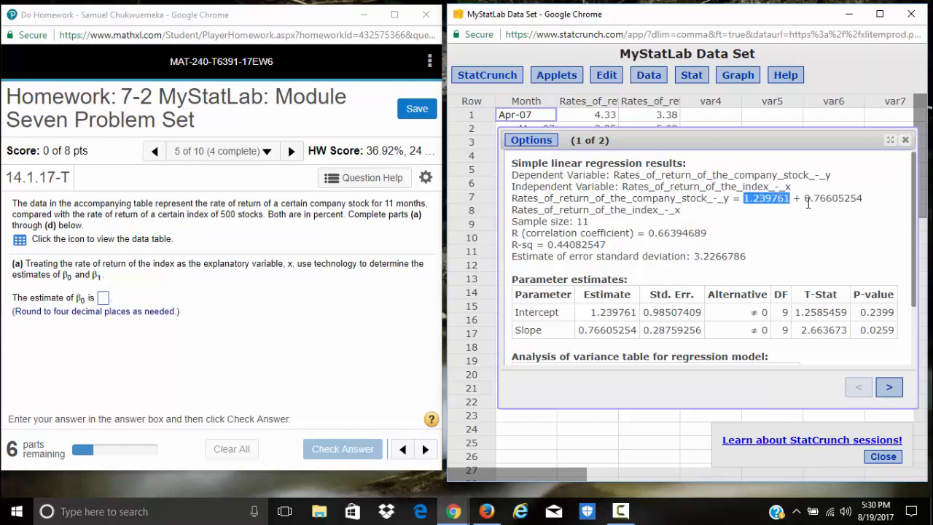
left_click_drag(805, 198, 859, 205)
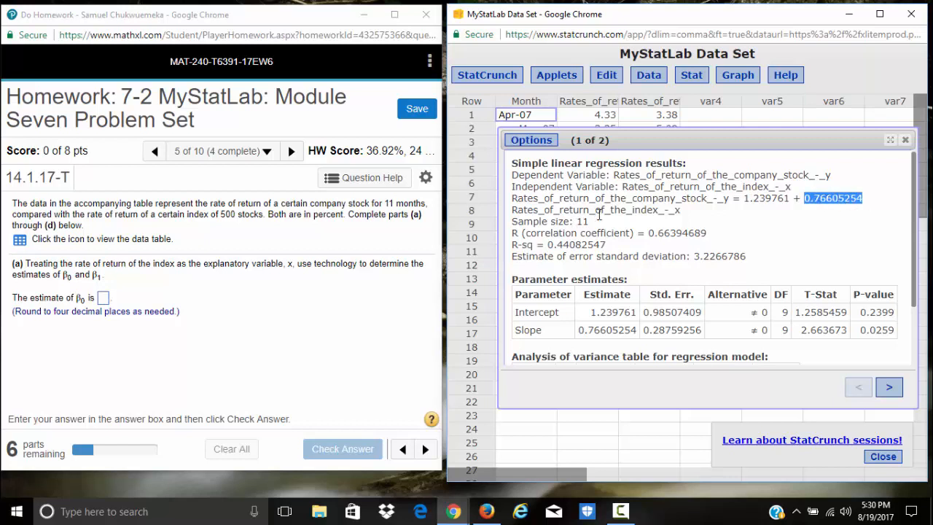
left_click(774, 200)
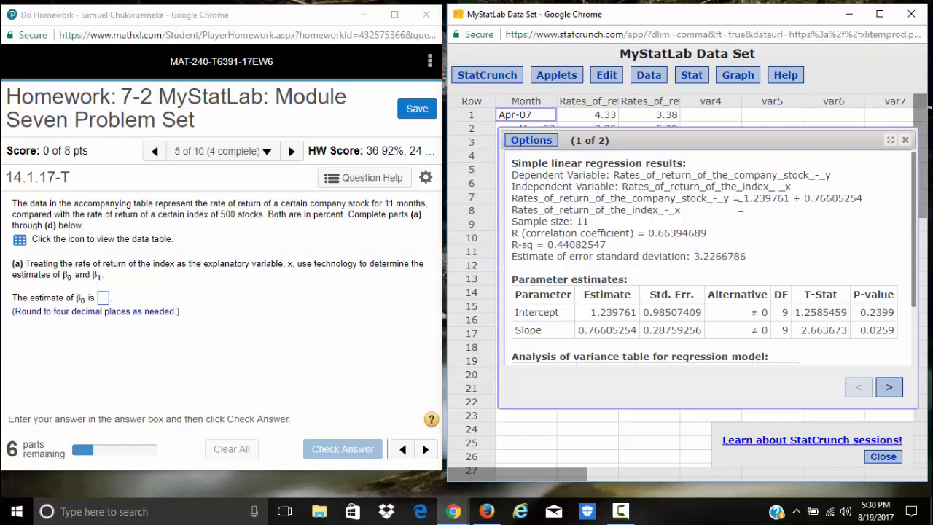
Step: Submit the intercept, rounded to 1.2398, as part (a)'s estimate of β0
left_click(102, 297)
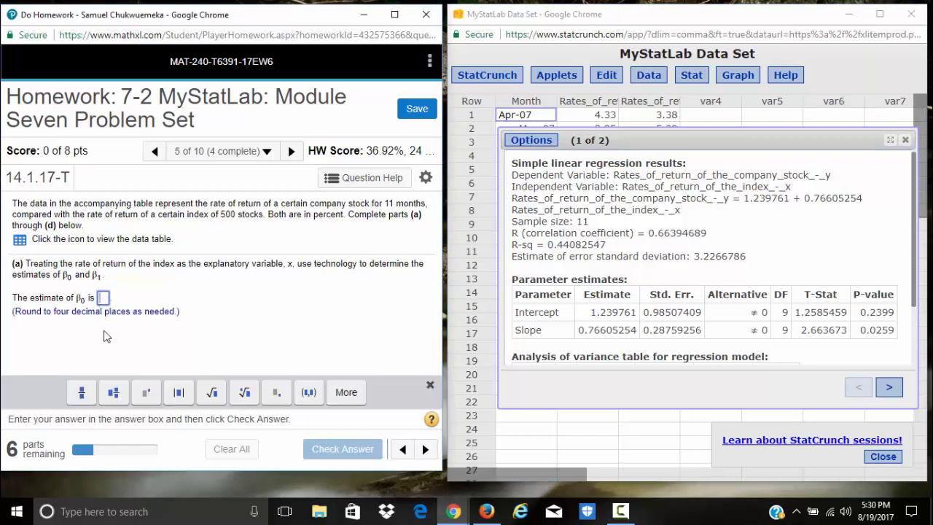
type("1")
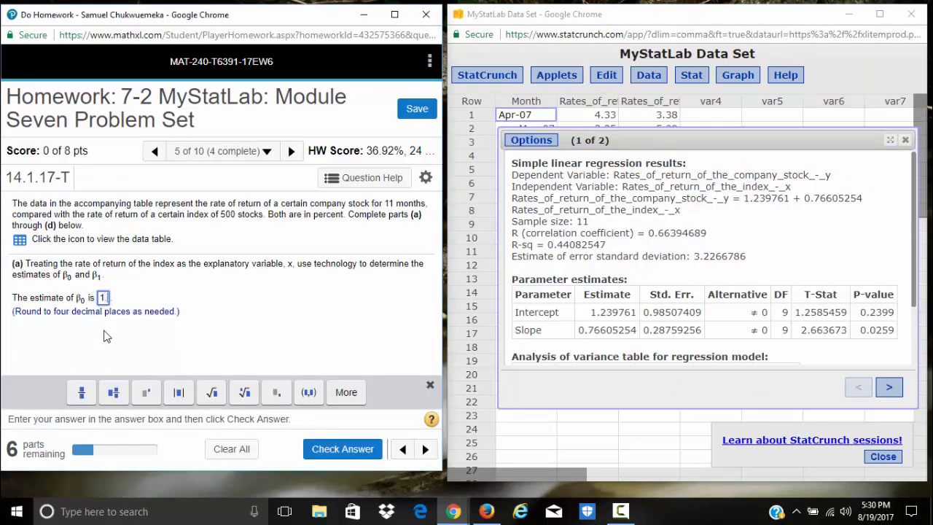
type(".2398")
key("Return")
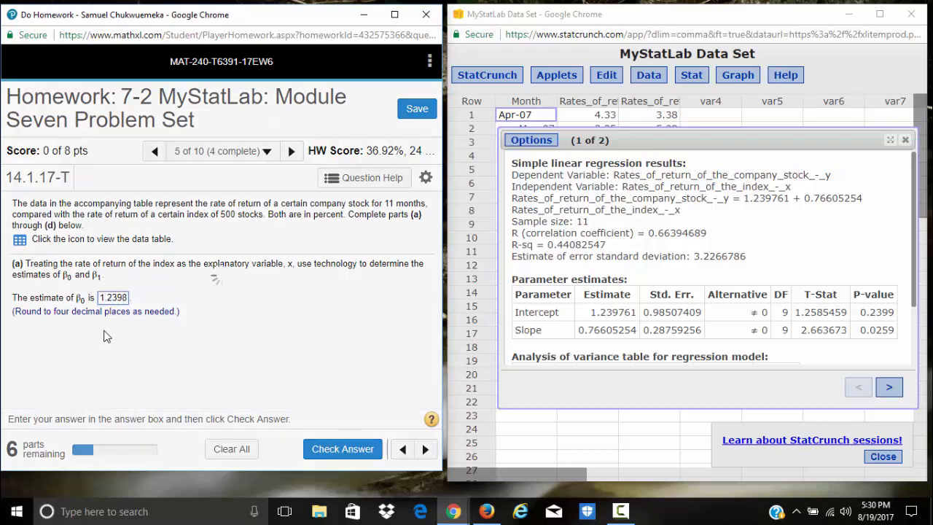
key("Return")
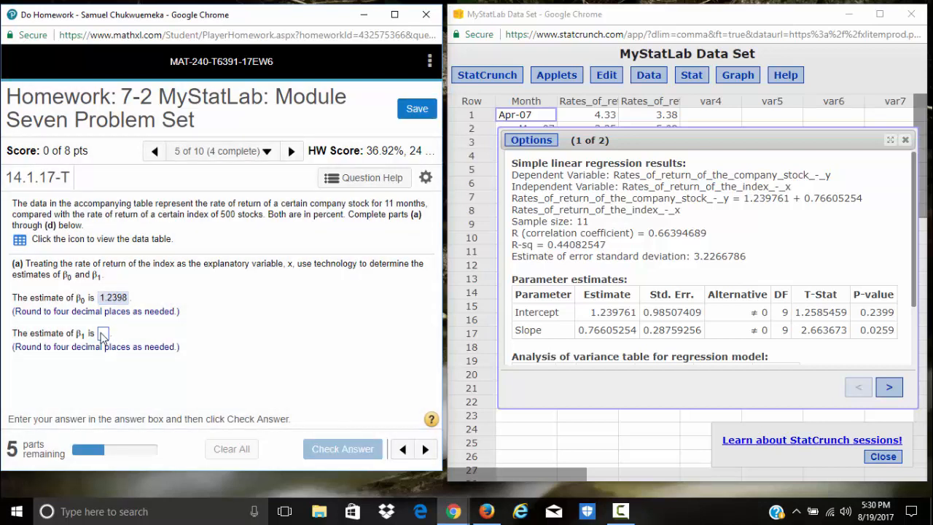
Step: Submit the slope, rounded to 0.7661, as part (a)'s estimate of β1 and continue to part (b)
left_click(104, 334)
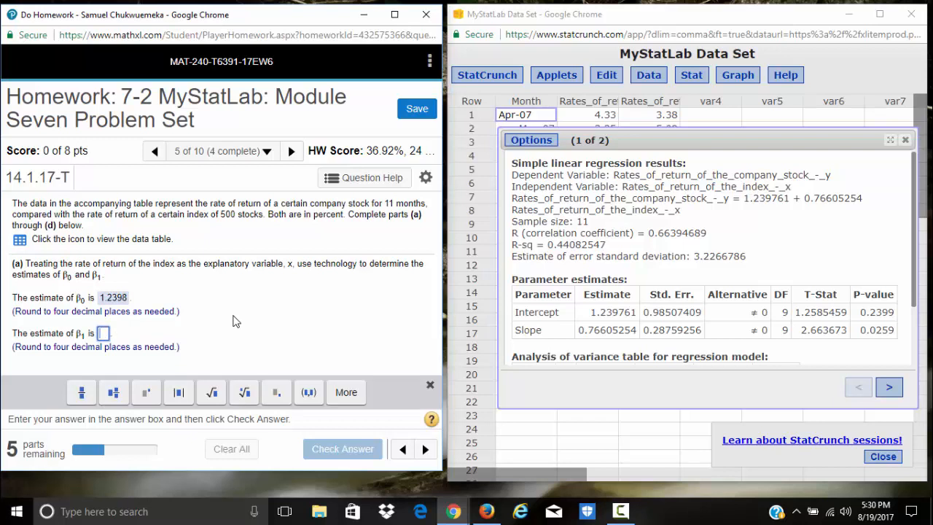
type("0.766")
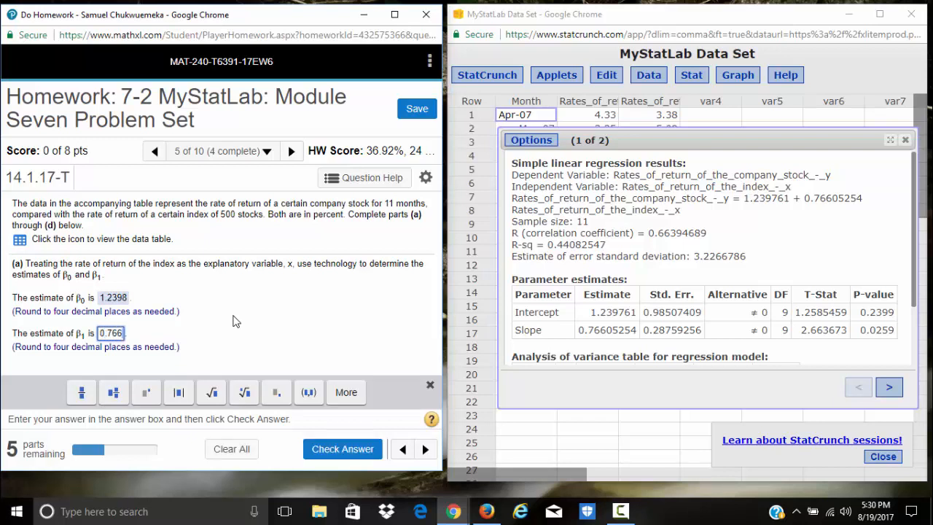
type("1")
key("Return")
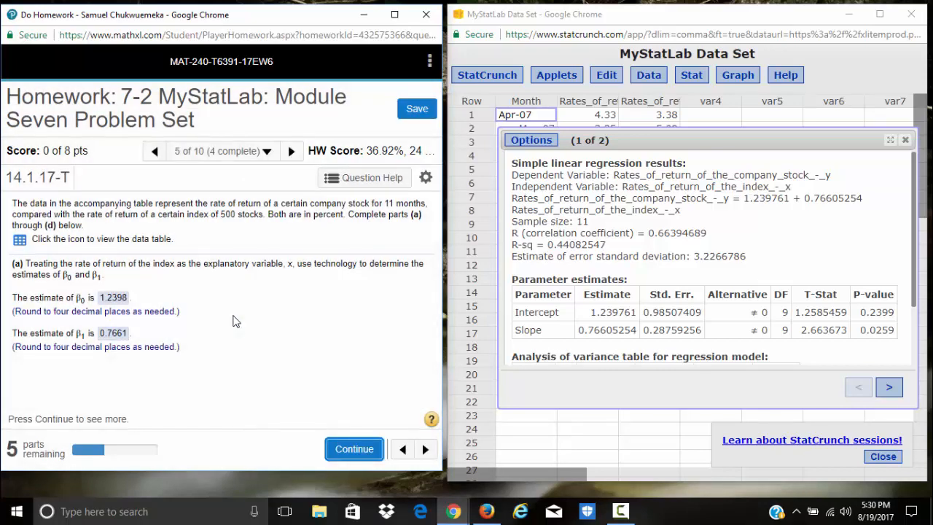
left_click(351, 450)
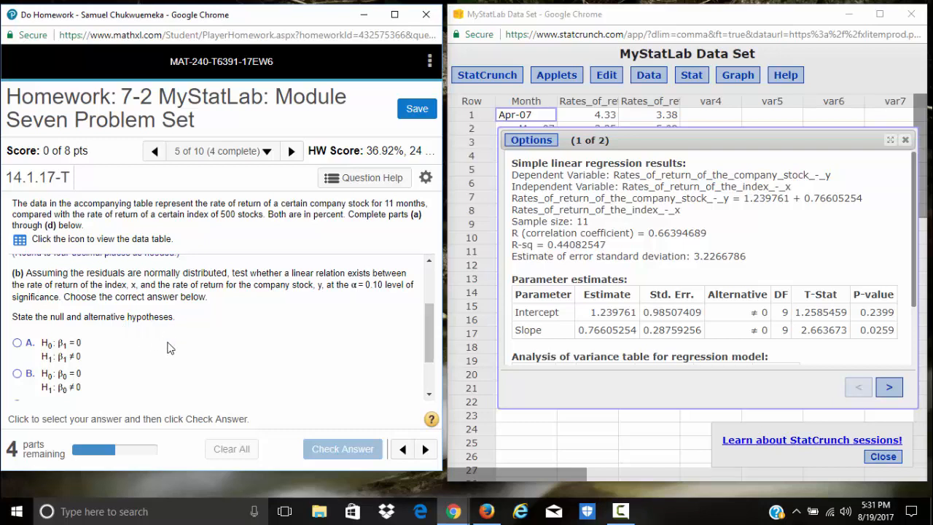
Step: Submit option A, H0: β1 = 0 and H1: β1 ≠ 0, as part (b)'s null and alternative hypotheses
scroll(184, 308, "down", 2)
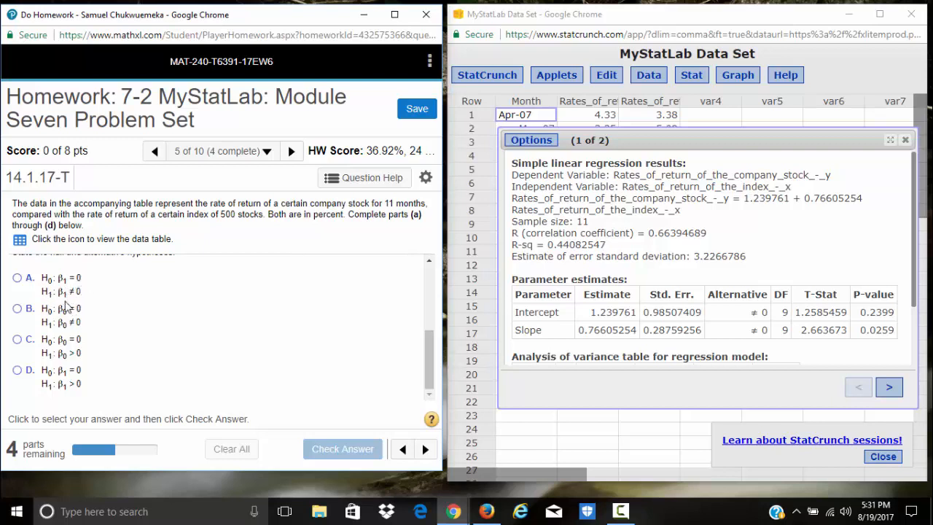
left_click(19, 280)
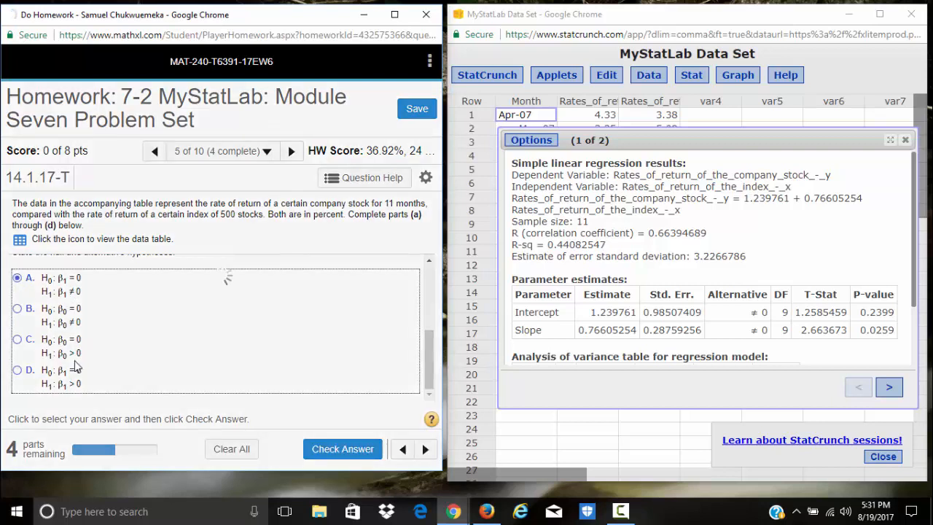
key("Return")
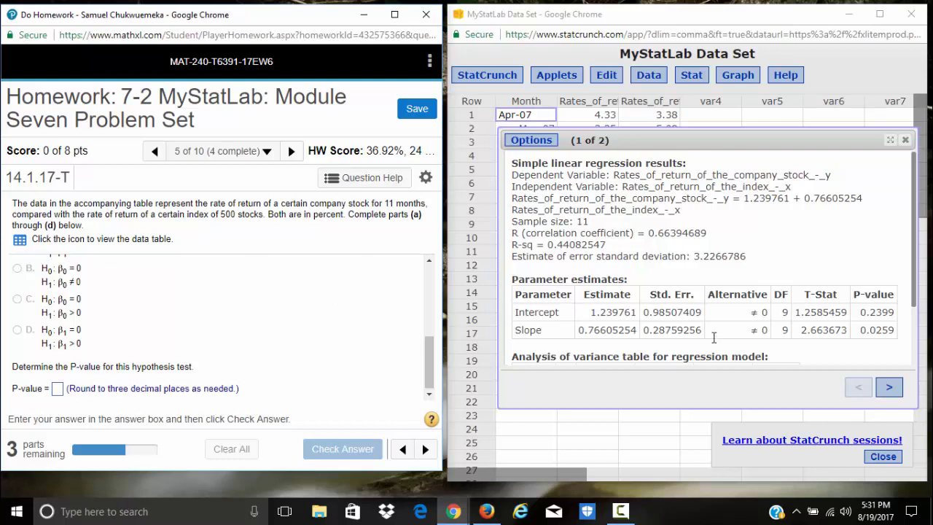
Step: Take the slope's P-value from the parameter estimates and submit it as 0.026 for part (b)'s hypothesis test
left_click(862, 329)
double_click(862, 330)
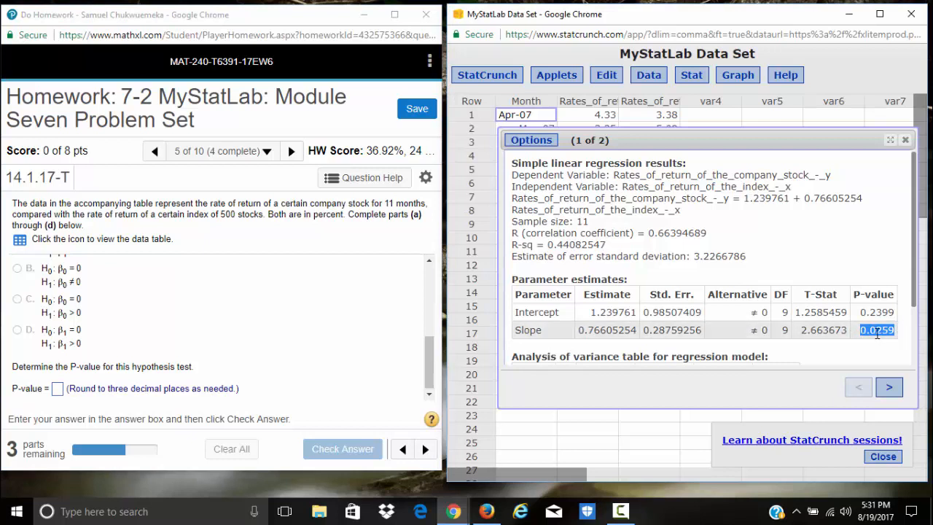
left_click(894, 335)
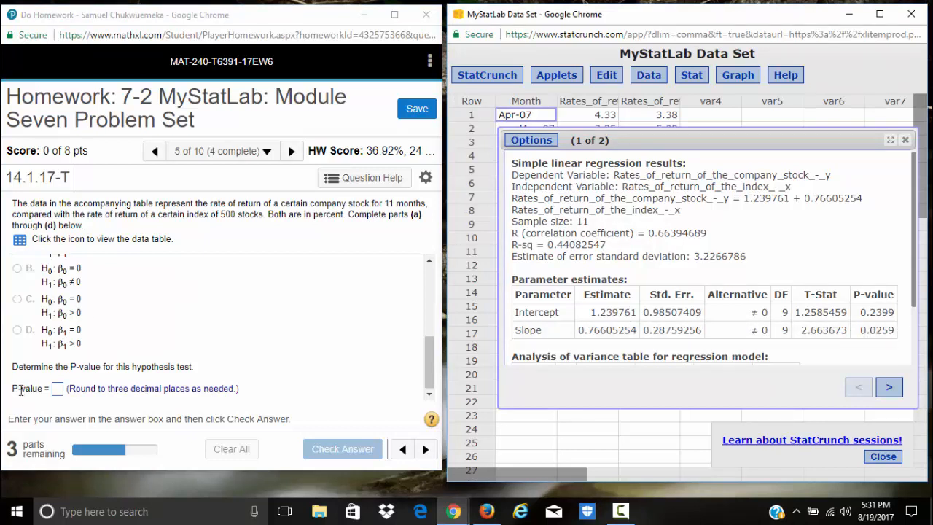
left_click(57, 389)
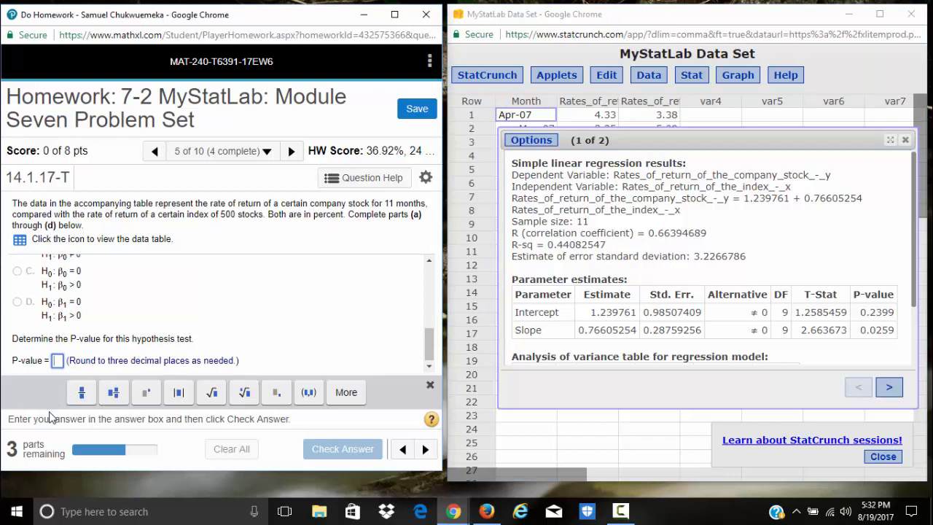
type("0.0")
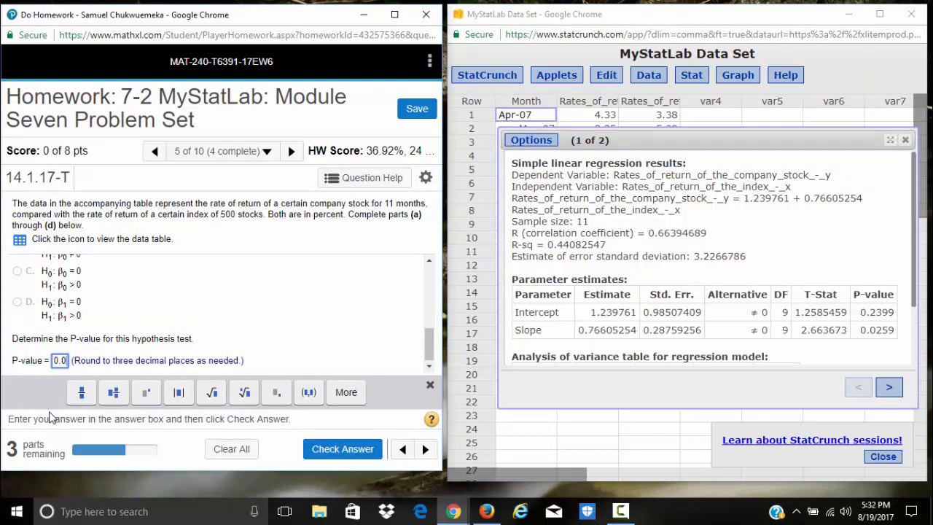
type("26")
key("Return")
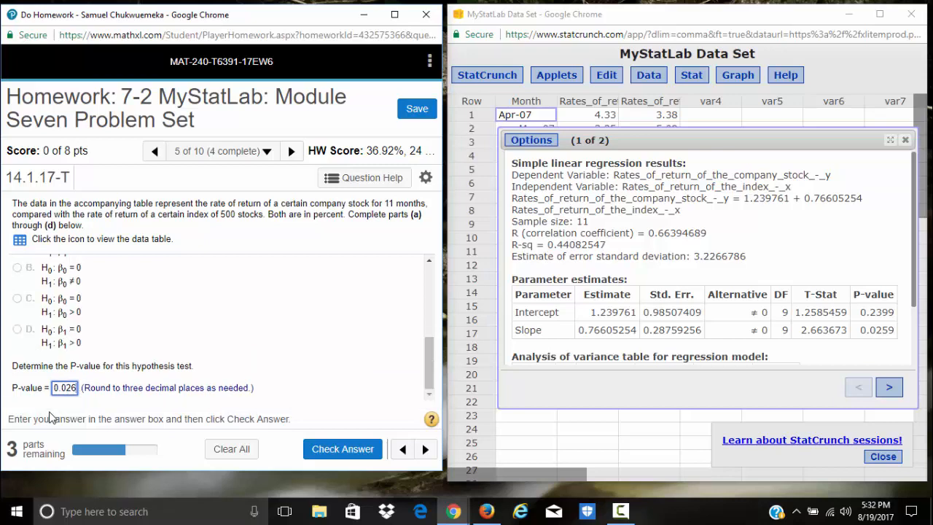
Step: Submit 0.026 as part (b)'s P-value and read the conclusion choices at the α = 0.10 level
key("Return")
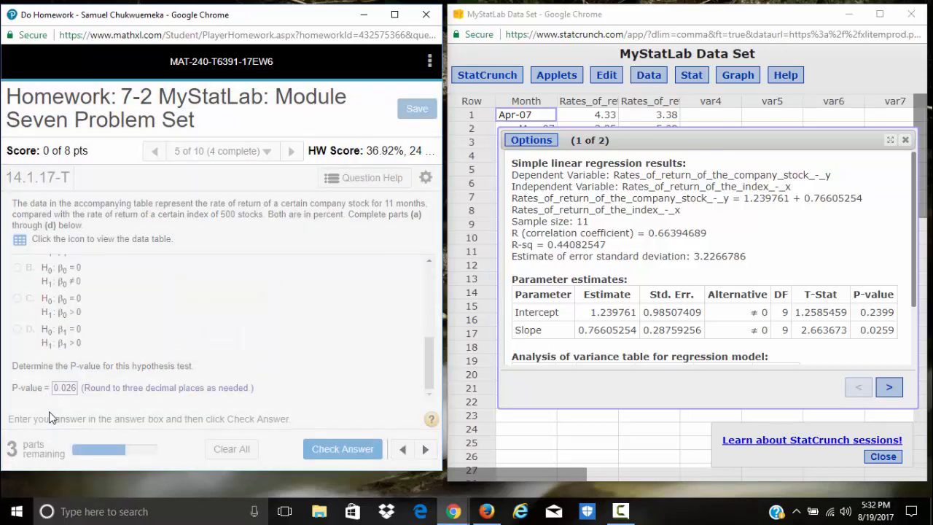
scroll(194, 316, "up", 3)
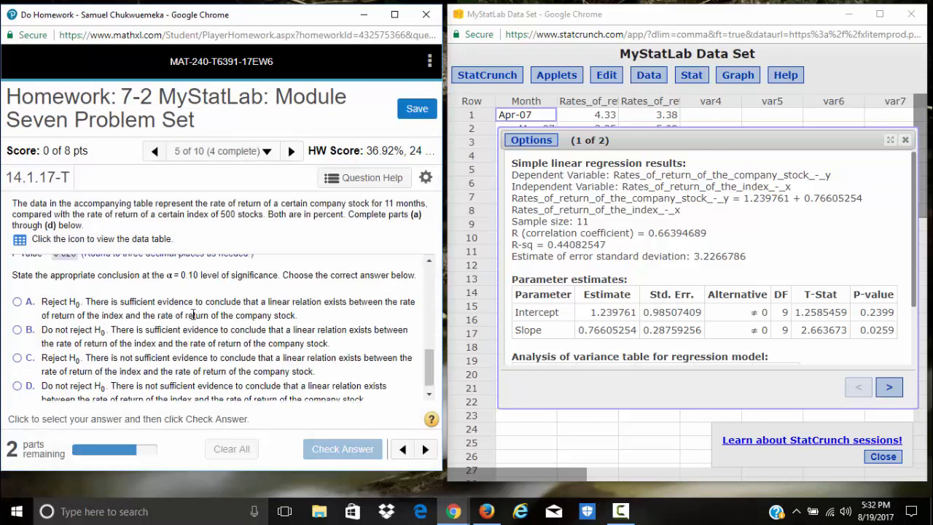
scroll(194, 316, "down", 2)
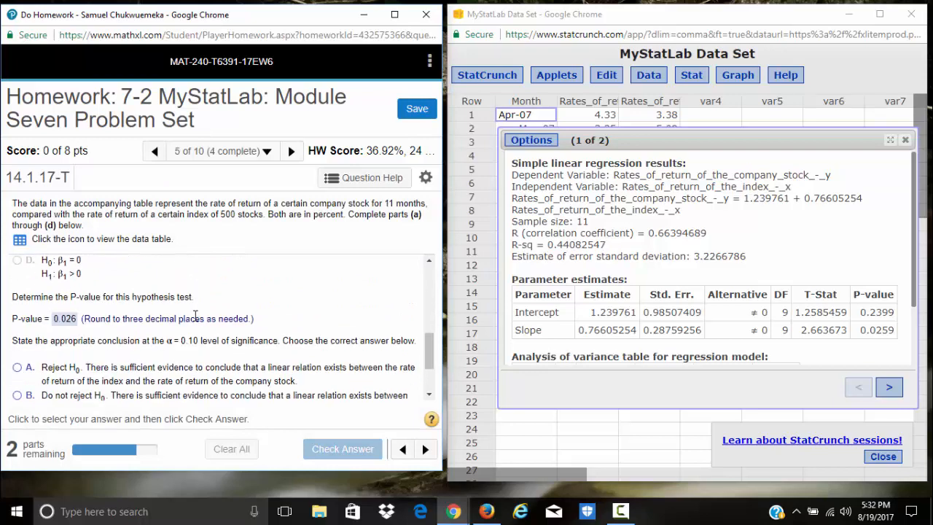
scroll(195, 321, "down", 2)
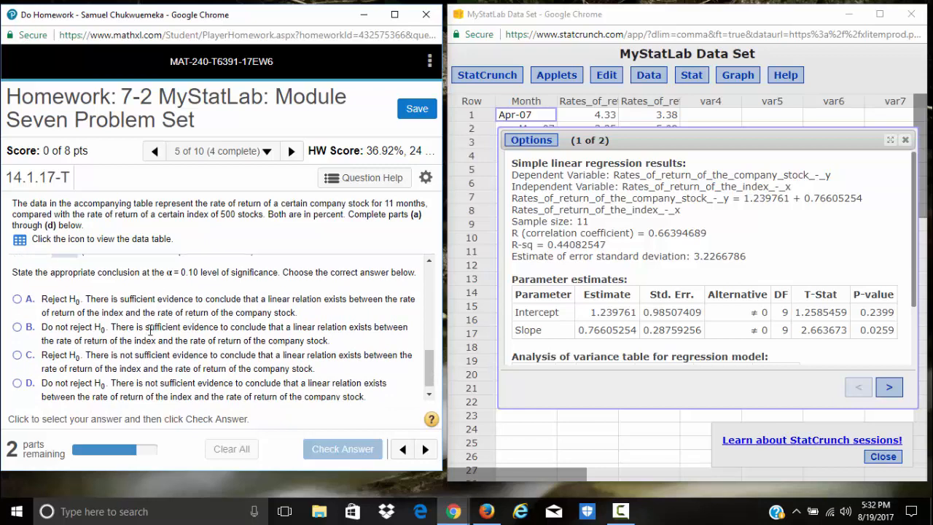
Step: Compare the P-value with part (b)'s significance level and review the stated hypotheses against the four conclusion choices
scroll(150, 329, "up", 4)
scroll(150, 329, "down", 3)
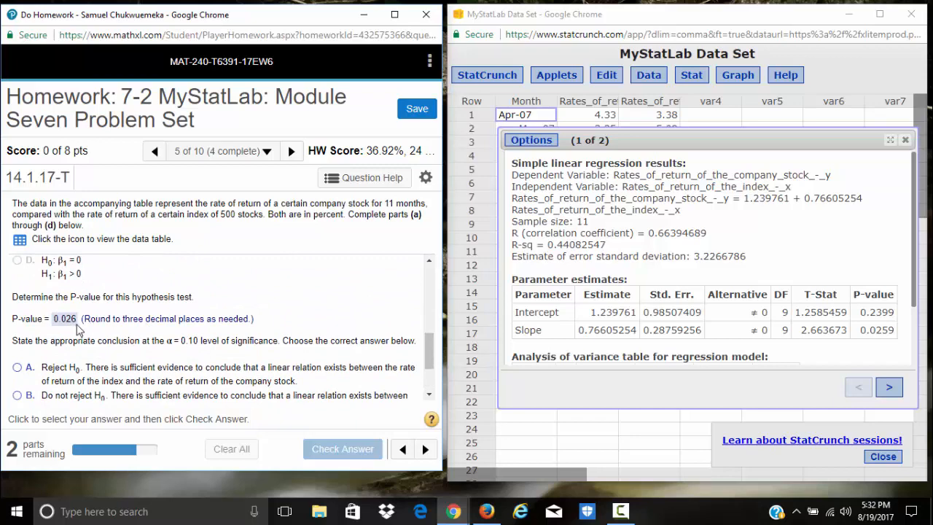
scroll(78, 328, "up", 3)
scroll(109, 346, "down", 4)
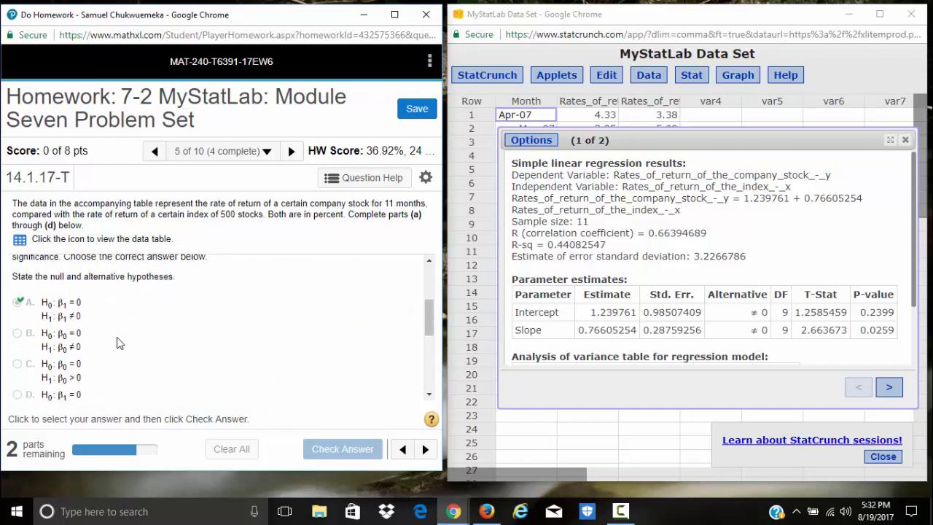
scroll(126, 342, "up", 5)
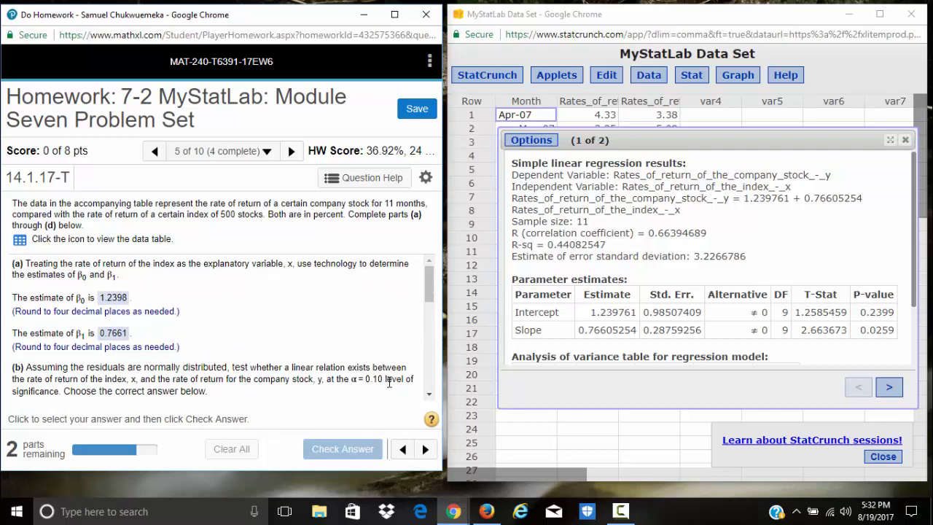
scroll(387, 379, "down", 5)
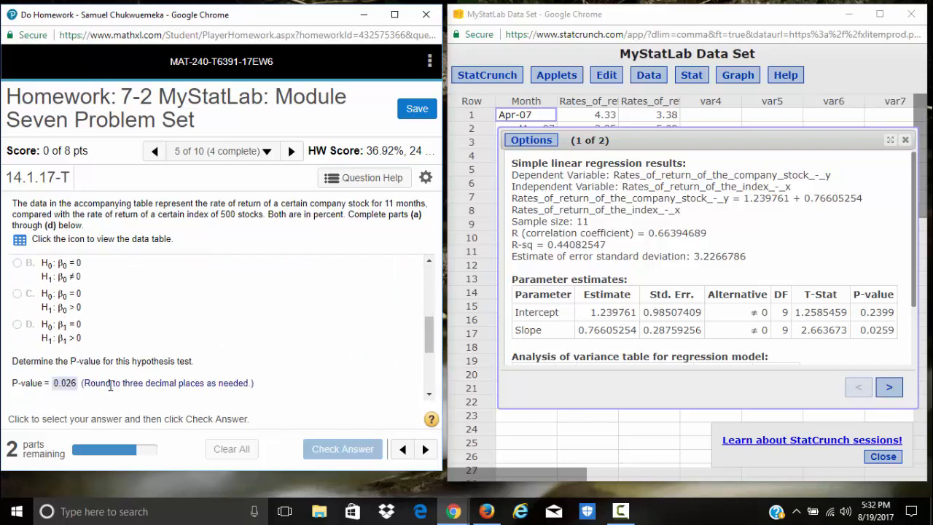
scroll(183, 364, "up", 5)
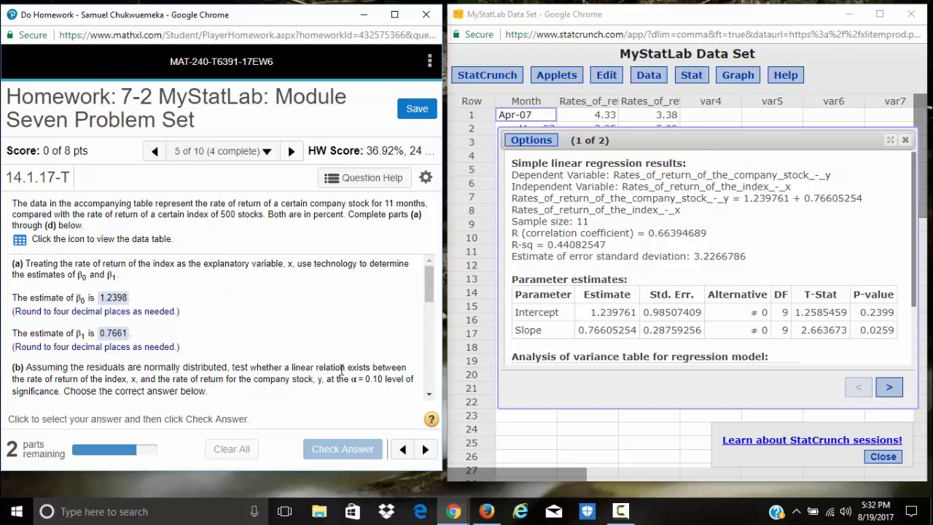
scroll(291, 365, "down", 5)
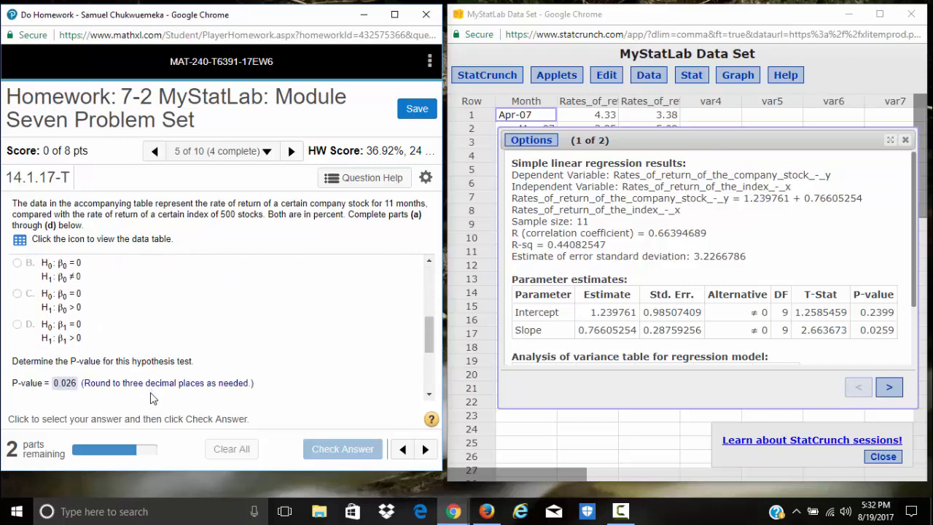
scroll(277, 360, "up", 4)
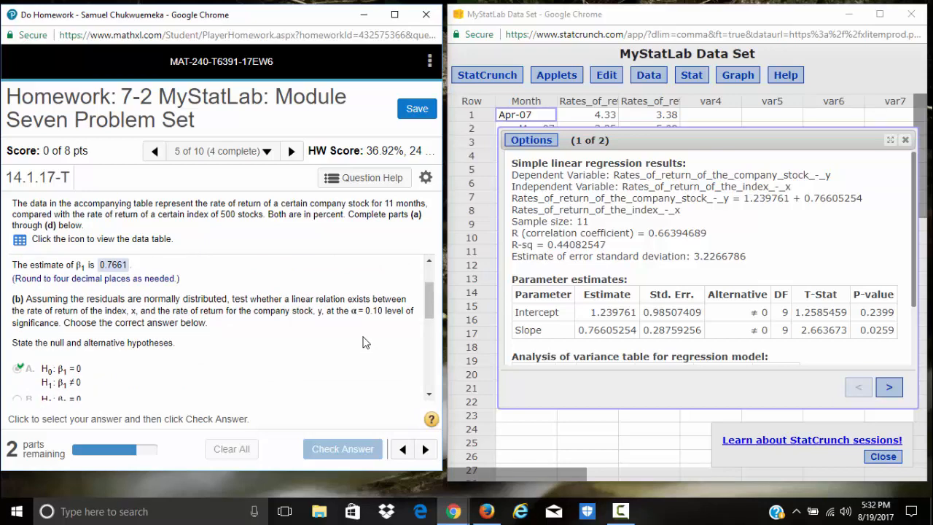
scroll(285, 349, "down", 4)
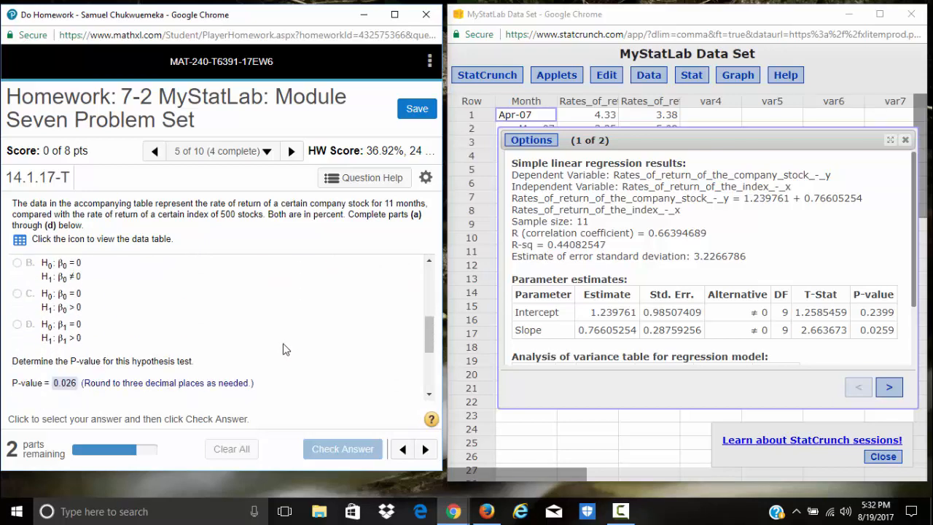
scroll(286, 350, "down", 3)
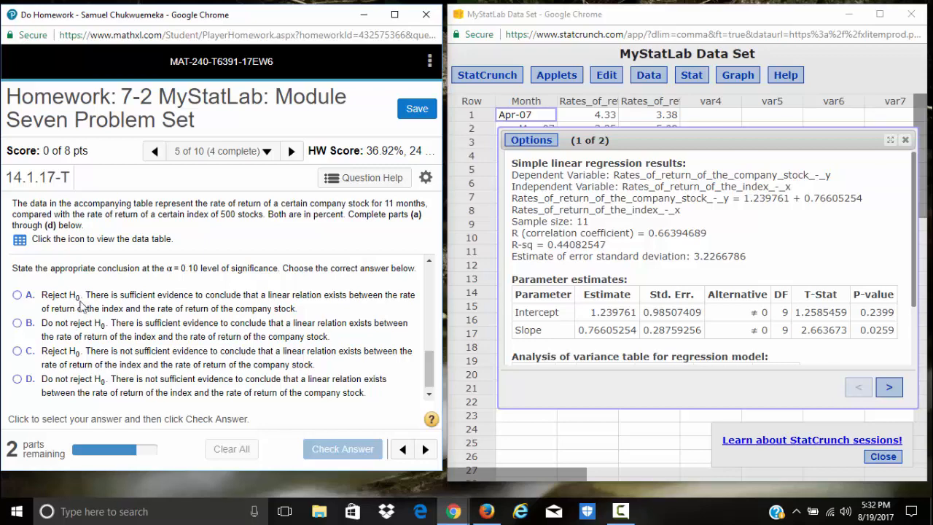
scroll(109, 331, "up", 2)
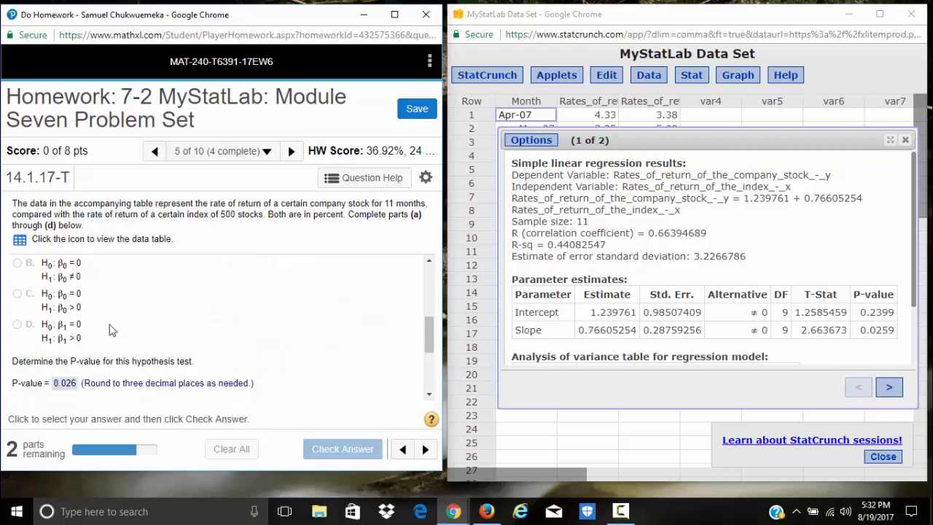
scroll(110, 331, "down", 2)
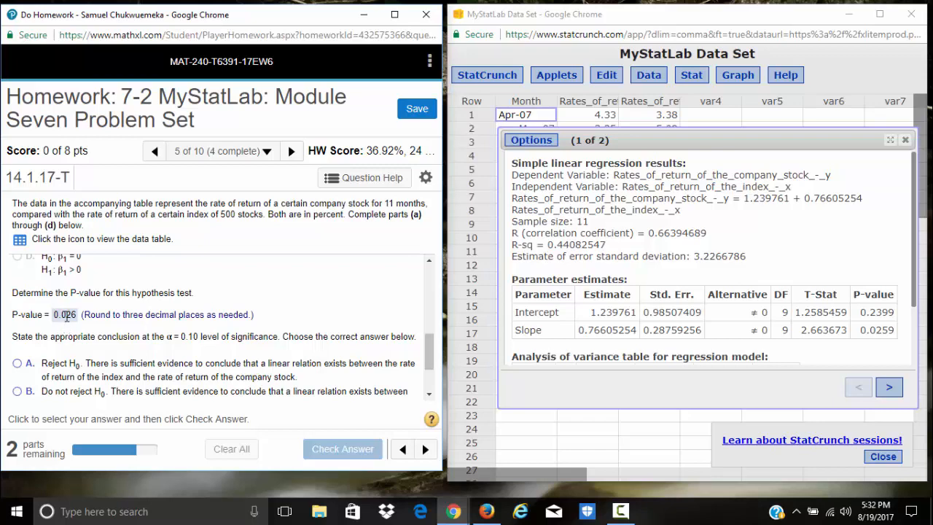
scroll(142, 332, "up", 4)
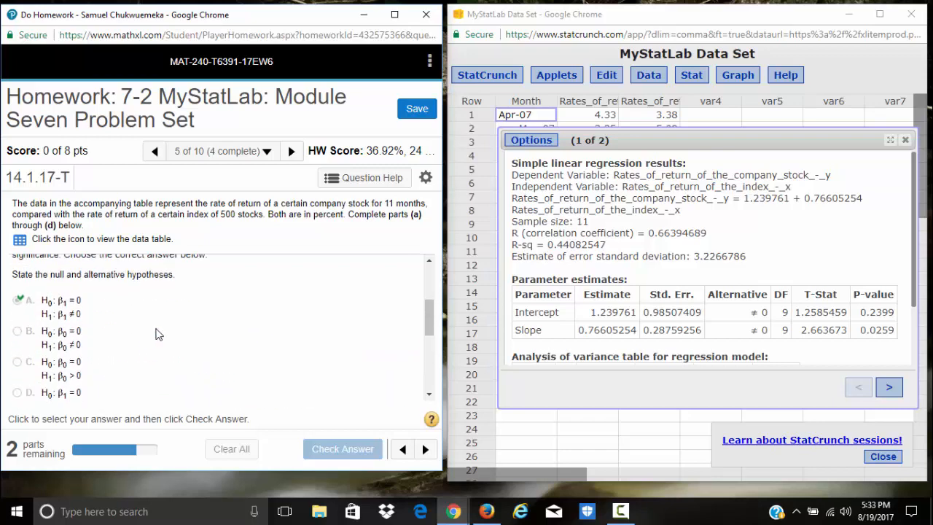
scroll(159, 334, "up", 4)
scroll(159, 334, "down", 8)
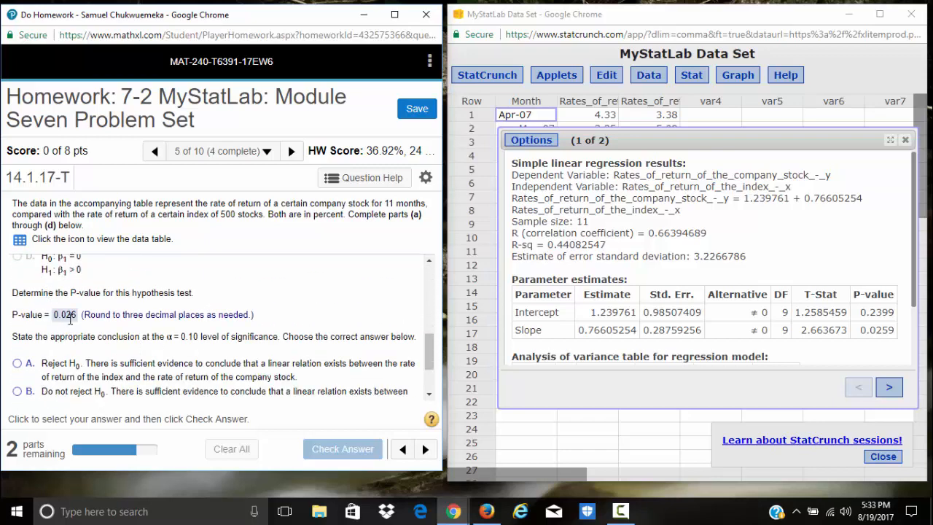
scroll(162, 391, "up", 6)
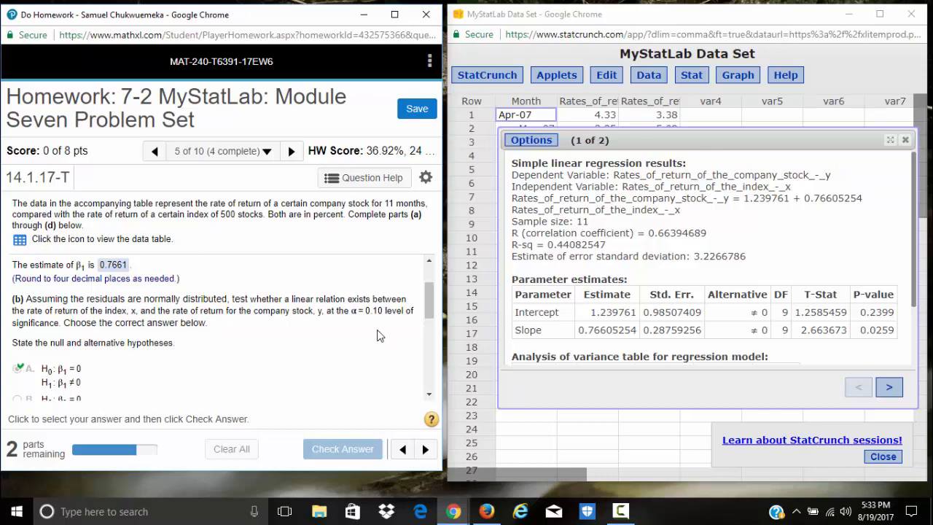
scroll(374, 340, "down", 1)
scroll(373, 340, "down", 5)
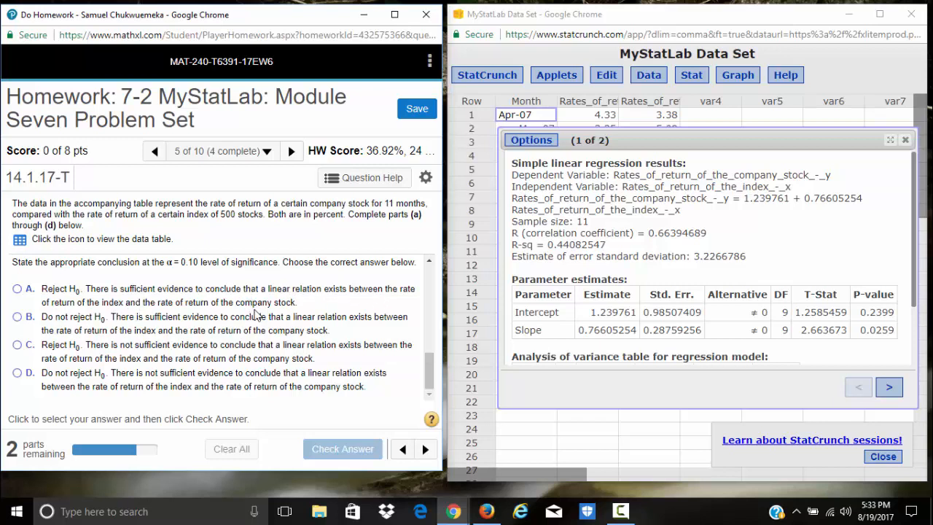
Step: Submit option A, reject H0 with sufficient evidence of a linear relation, as part (b)'s conclusion and continue to part (c)
left_click(20, 291)
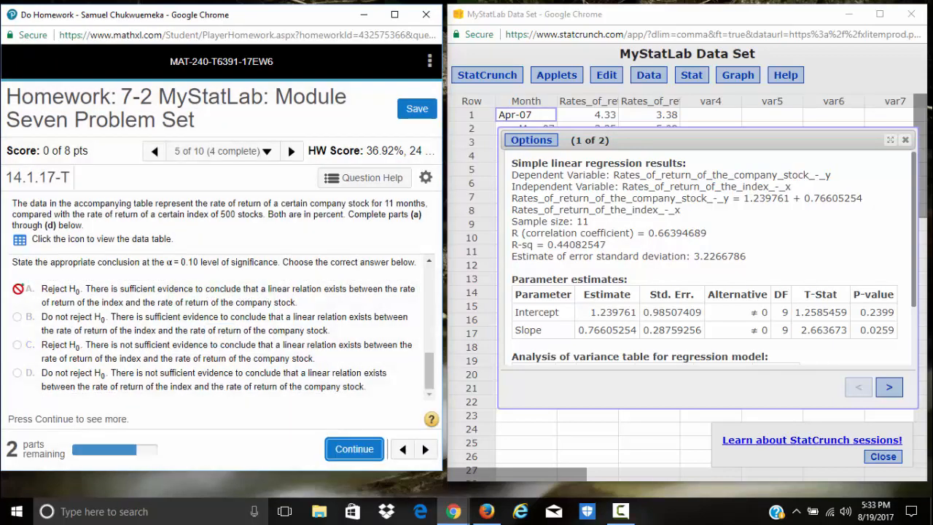
left_click(349, 450)
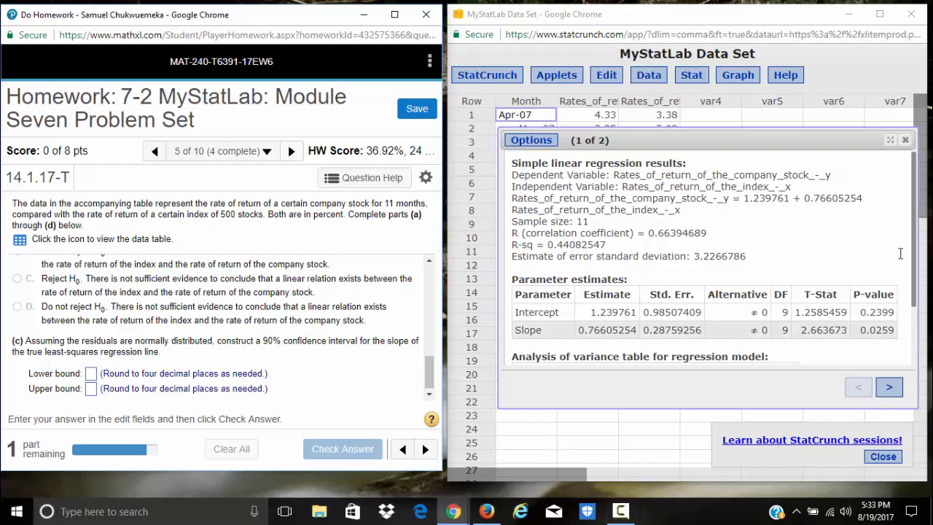
Step: Close the old regression results and set up a new simple linear regression with the index returns as X and company stock returns as Y
left_click(906, 142)
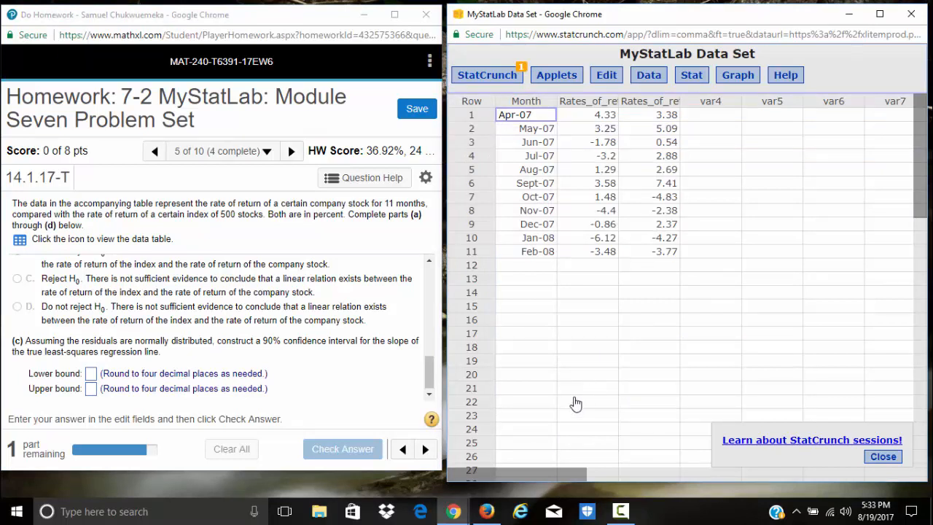
left_click(700, 79)
mouse_move(712, 194)
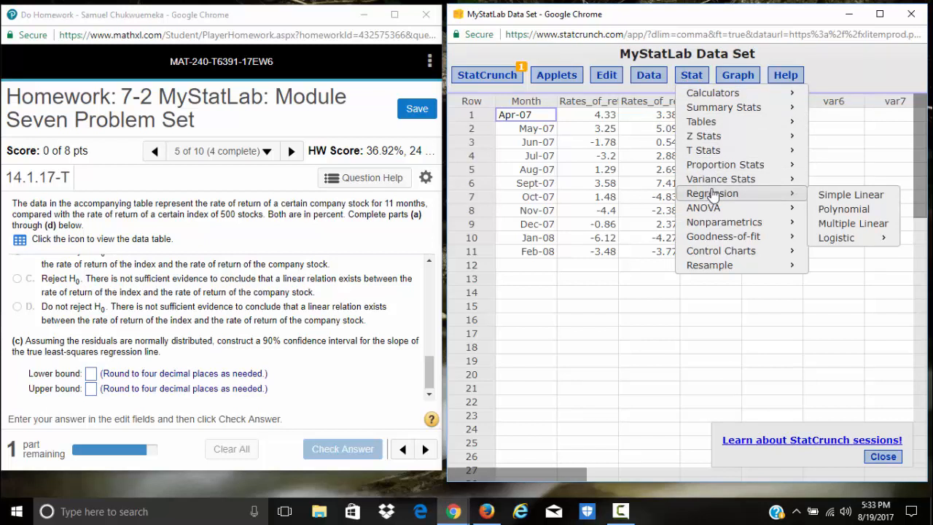
left_click(827, 196)
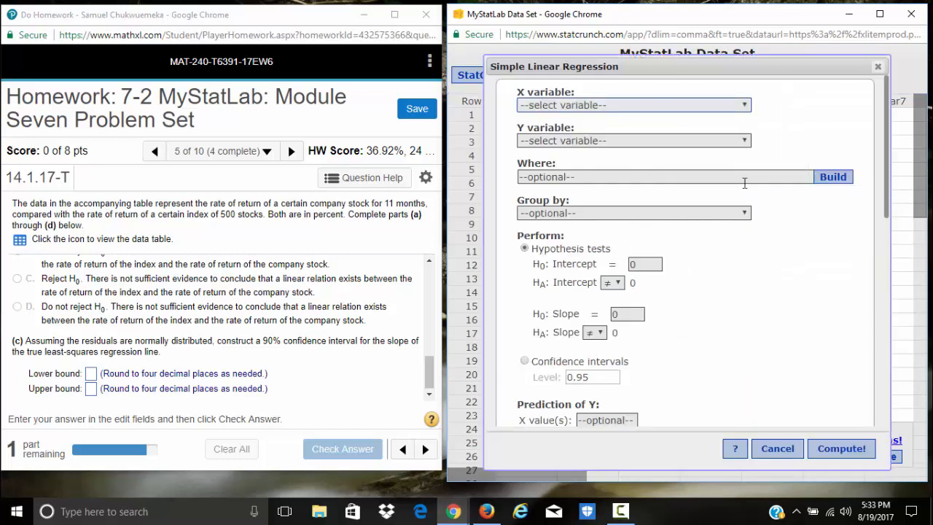
left_click(596, 106)
left_click(598, 131)
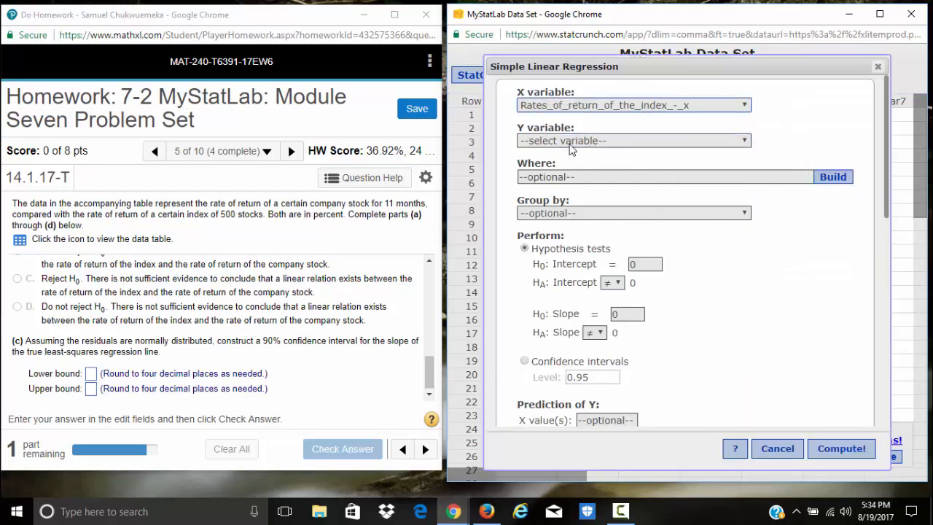
left_click(570, 142)
left_click(579, 178)
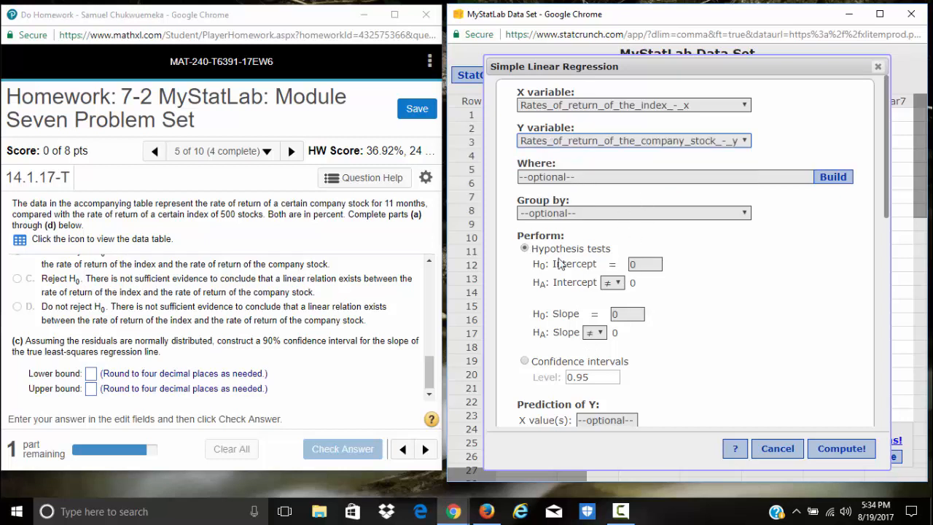
Step: Compute the regression with confidence intervals at level 0.90 and widen the results window to fit the full parameter estimates table
scroll(645, 284, "down", 2)
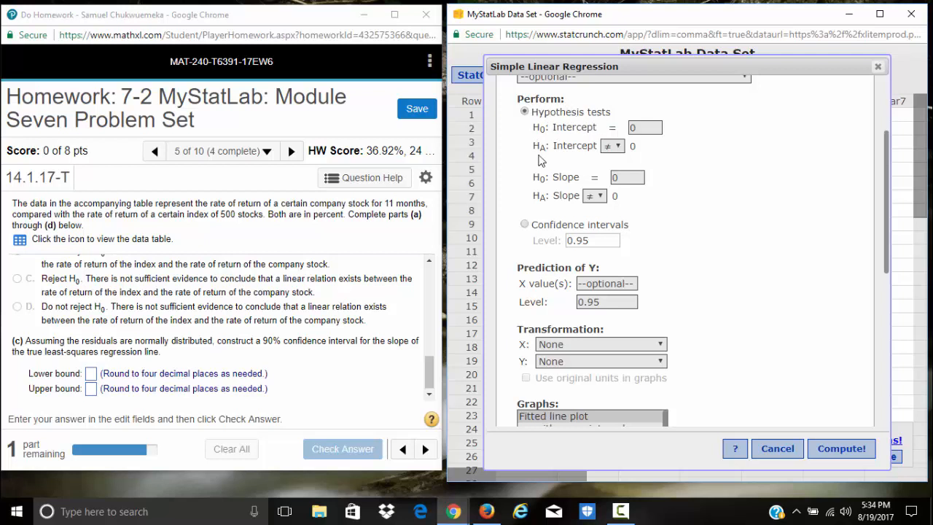
left_click(526, 225)
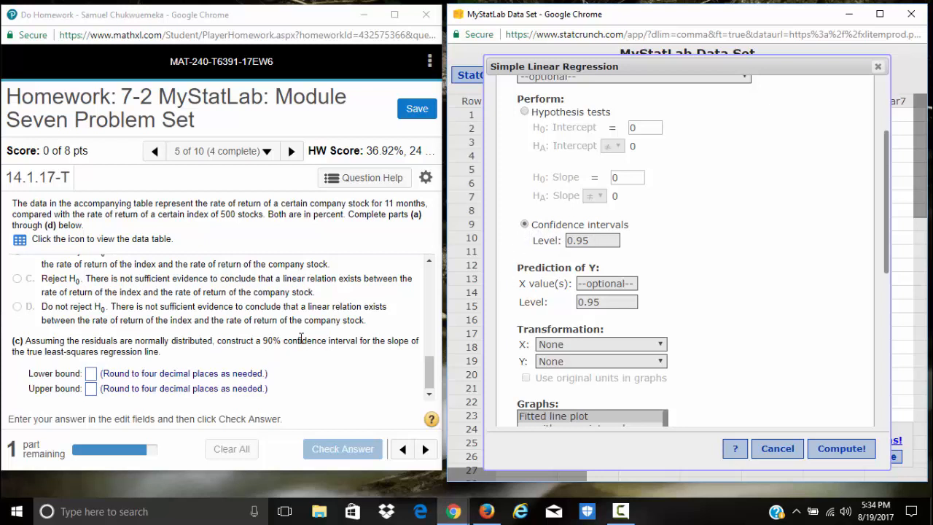
left_click(599, 241)
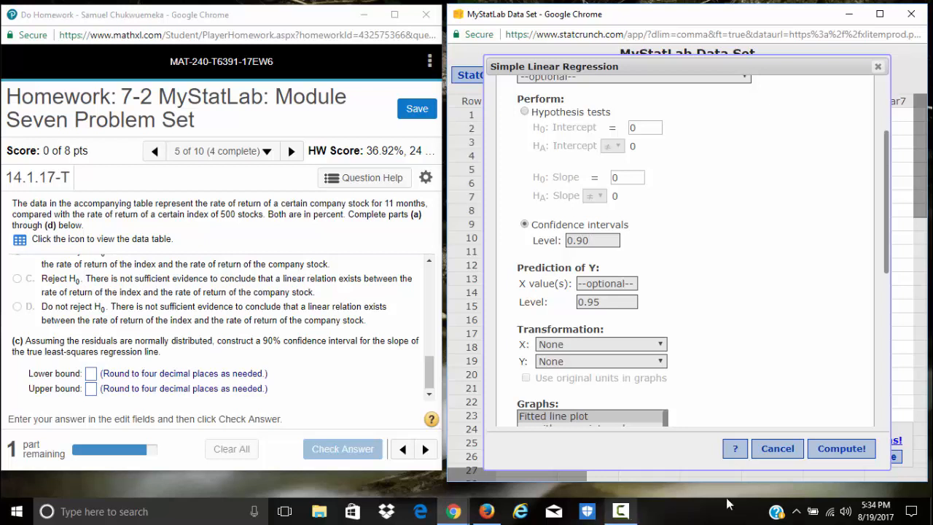
scroll(729, 364, "down", 5)
left_click(827, 450)
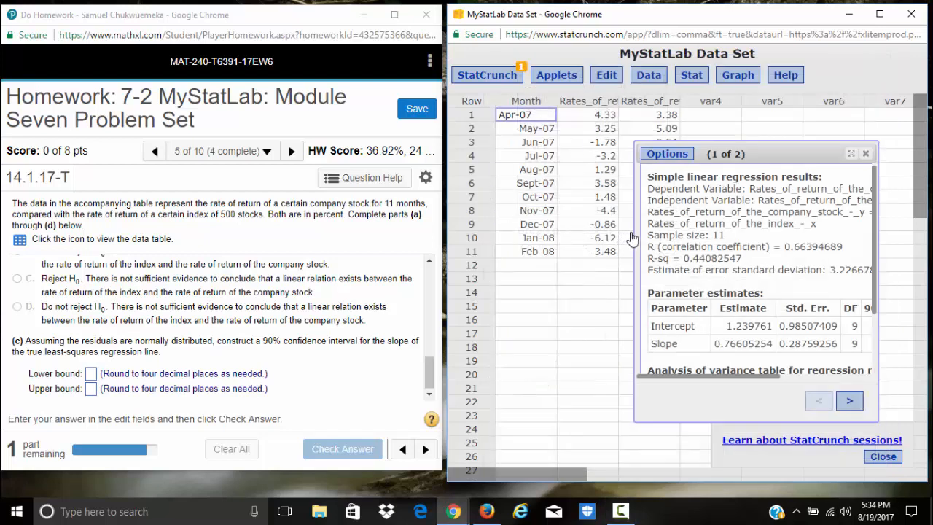
left_click_drag(633, 232, 470, 217)
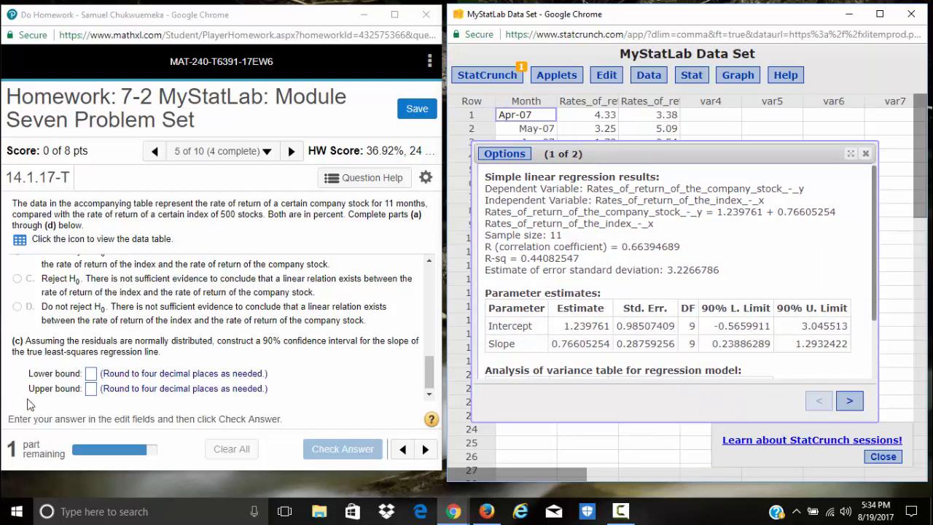
Step: Submit 0.2389 as the lower bound and 1.2932 as the upper bound of the slope's 90% confidence interval, and continue to part (d)
left_click(89, 374)
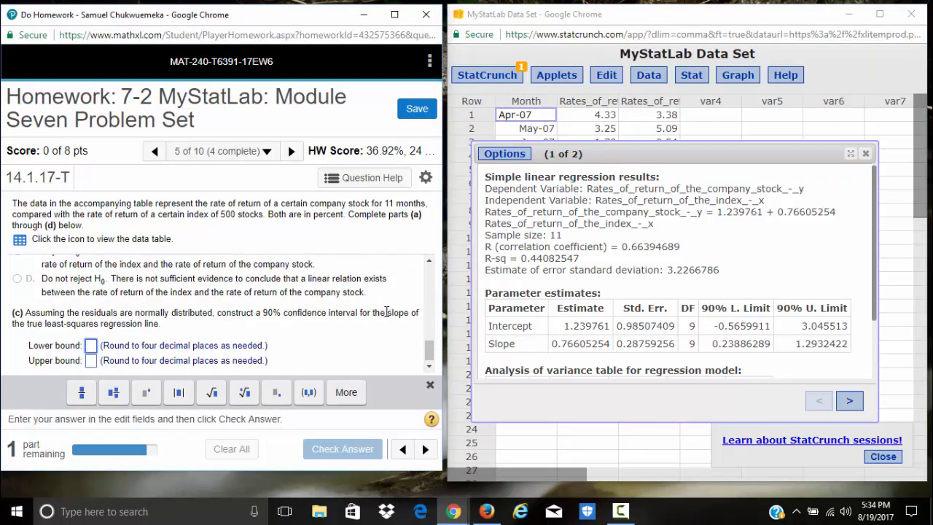
left_click_drag(386, 312, 419, 328)
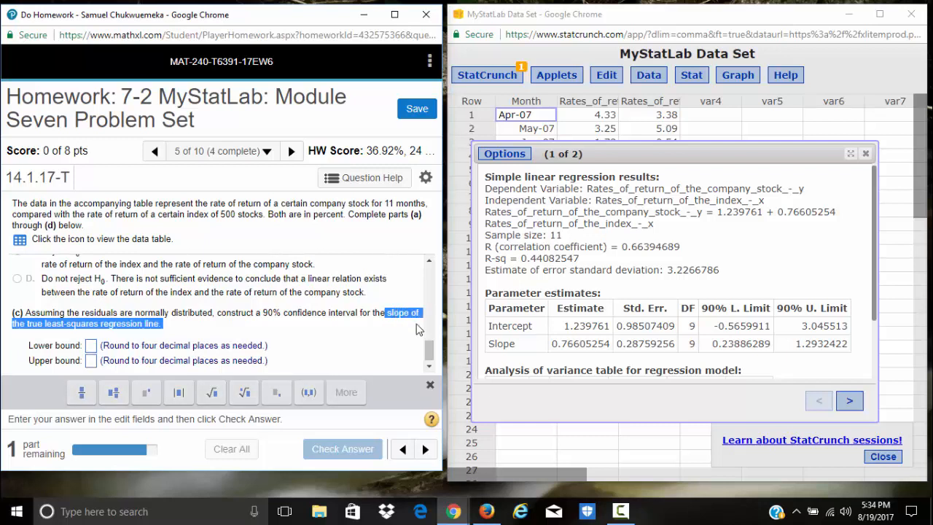
left_click(239, 312)
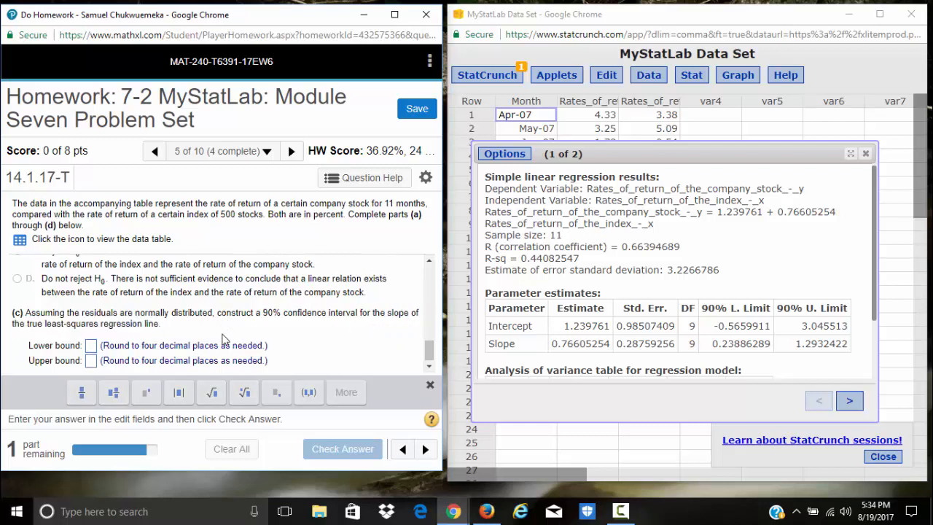
left_click_drag(703, 344, 846, 342)
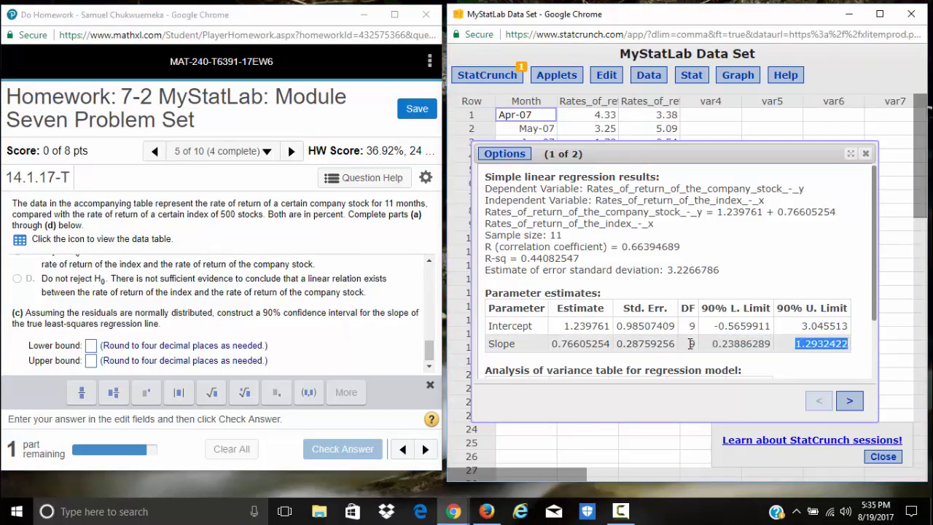
left_click(89, 346)
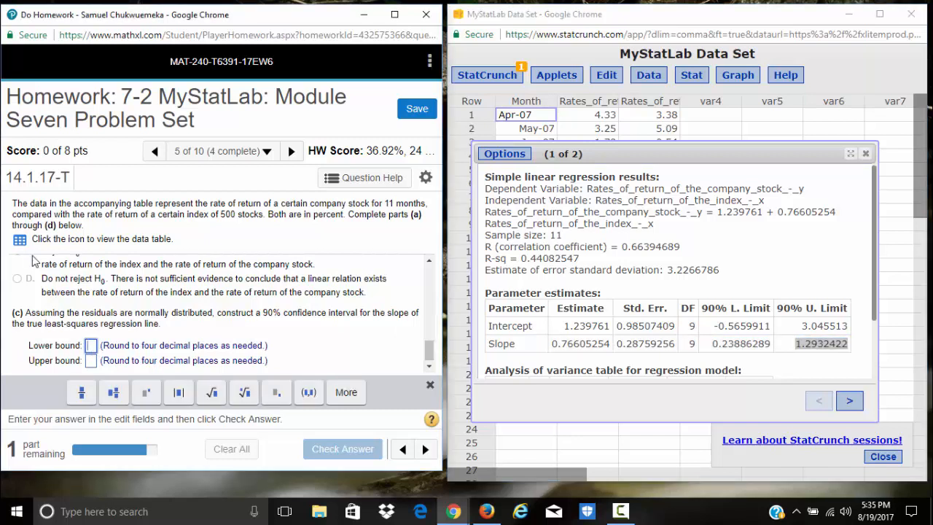
type("0.2389")
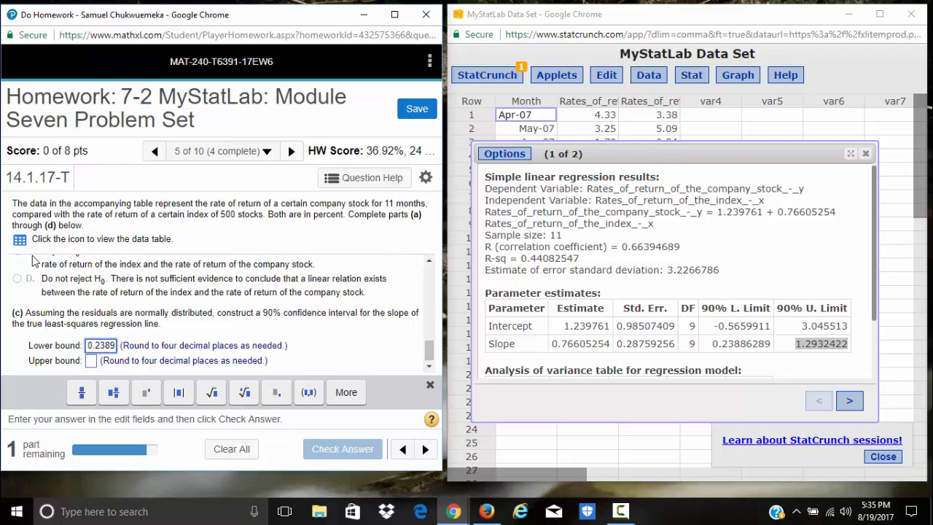
key("Tab")
type("1.")
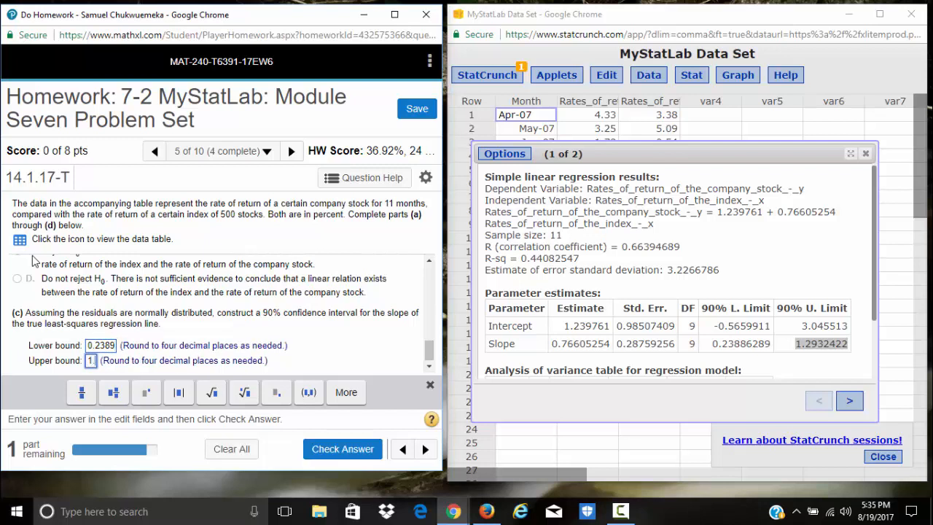
type("29")
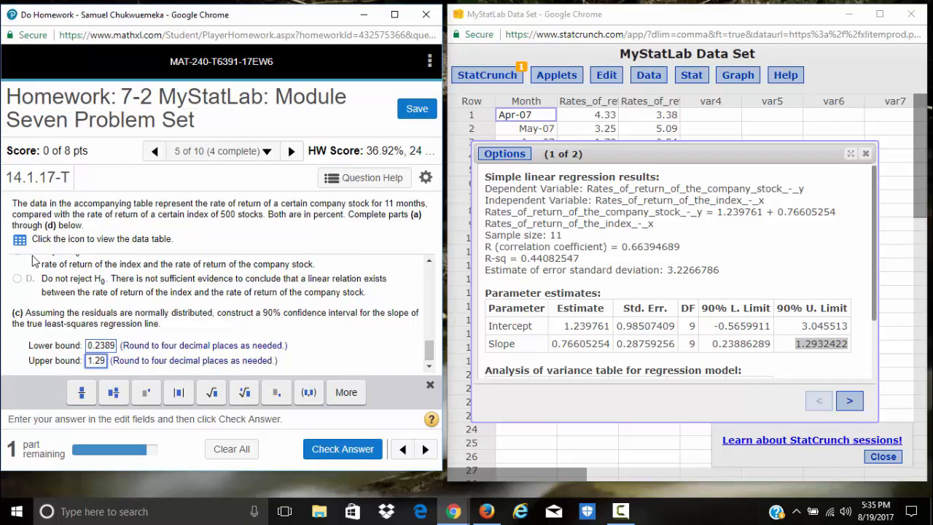
type("32")
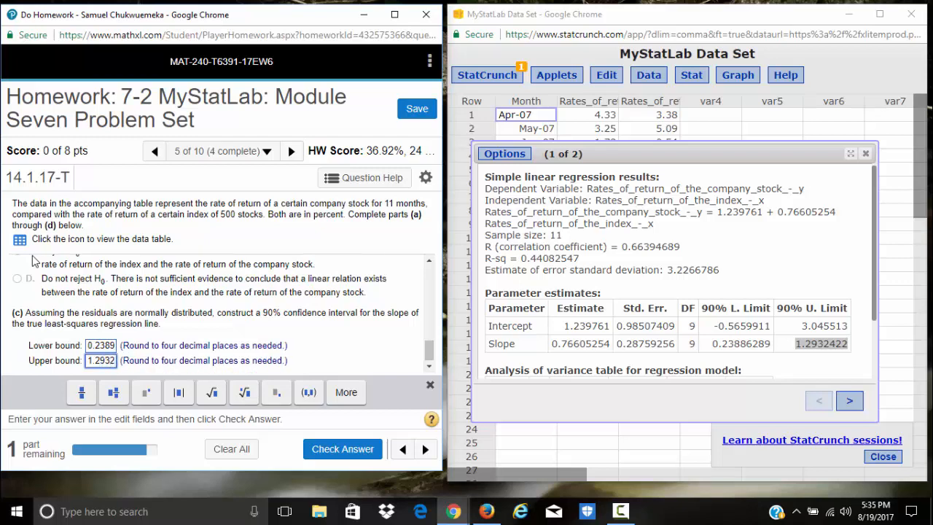
key("Return")
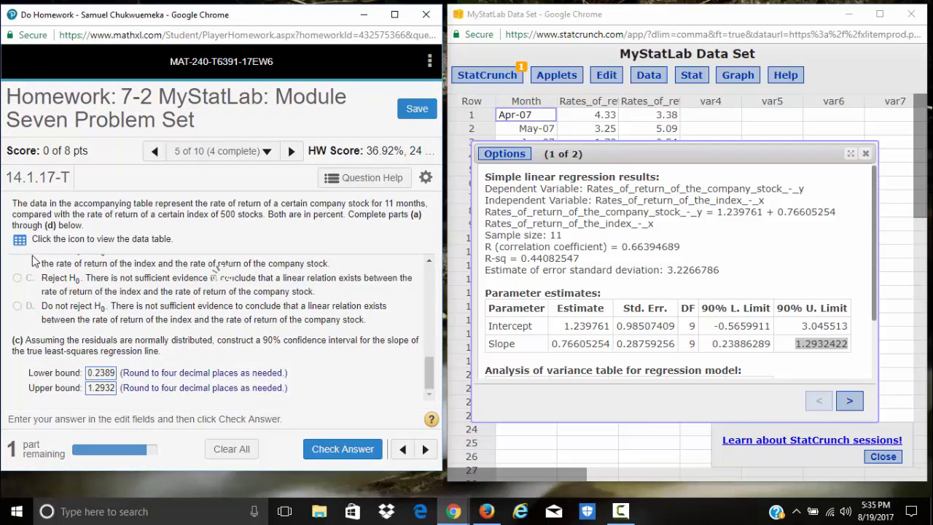
key("Return")
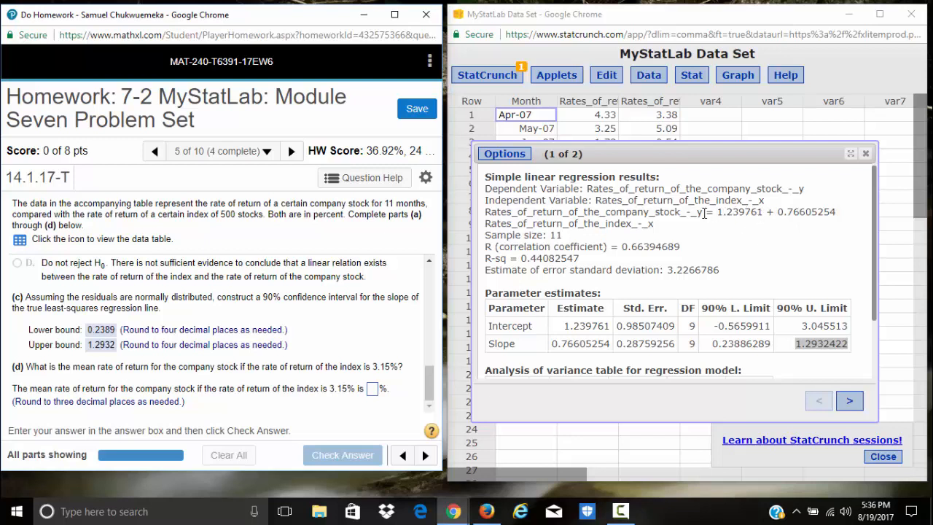
Step: Close the confidence interval results and set up a new simple linear regression with index returns as X and company stock returns as Y
left_click_drag(699, 213, 706, 225)
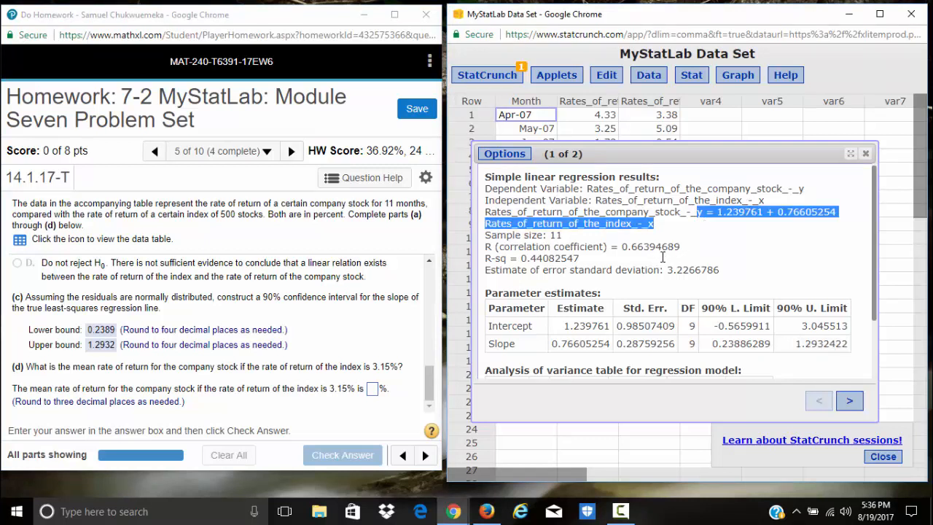
left_click(704, 224)
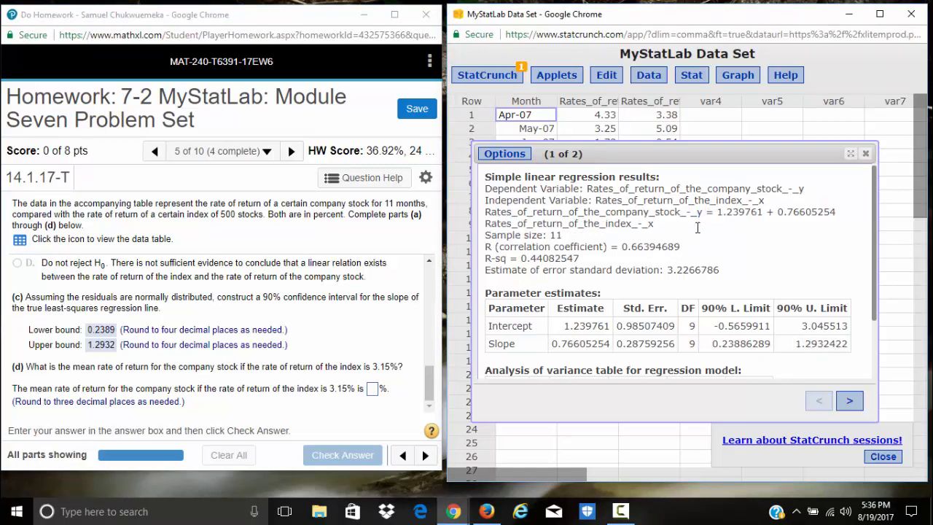
left_click(865, 154)
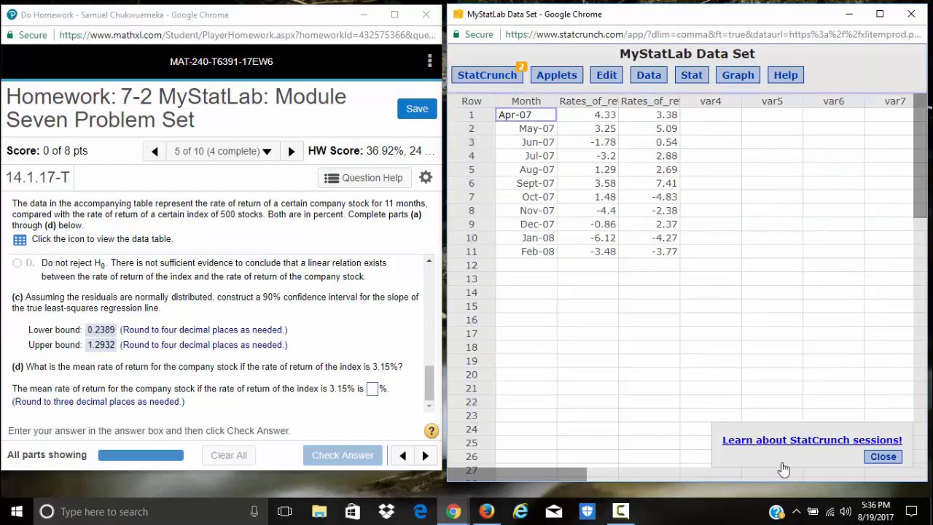
left_click(693, 76)
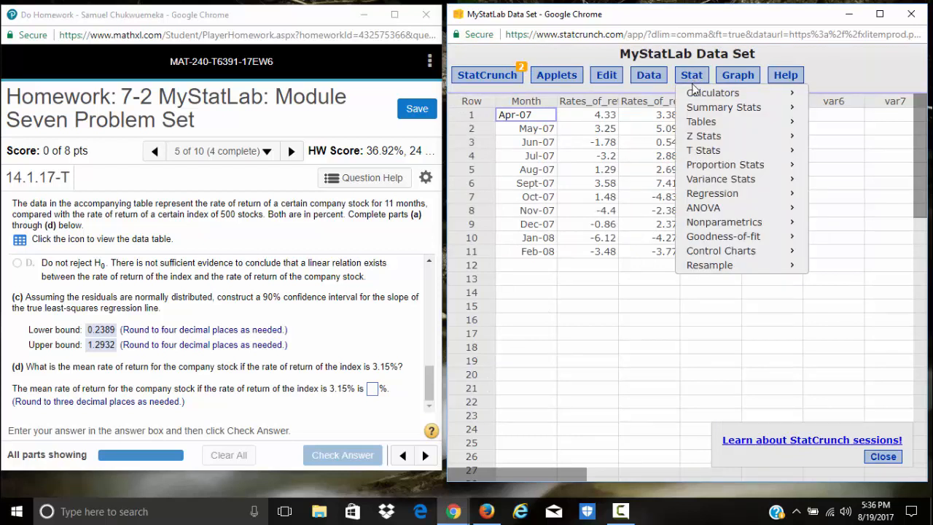
mouse_move(758, 197)
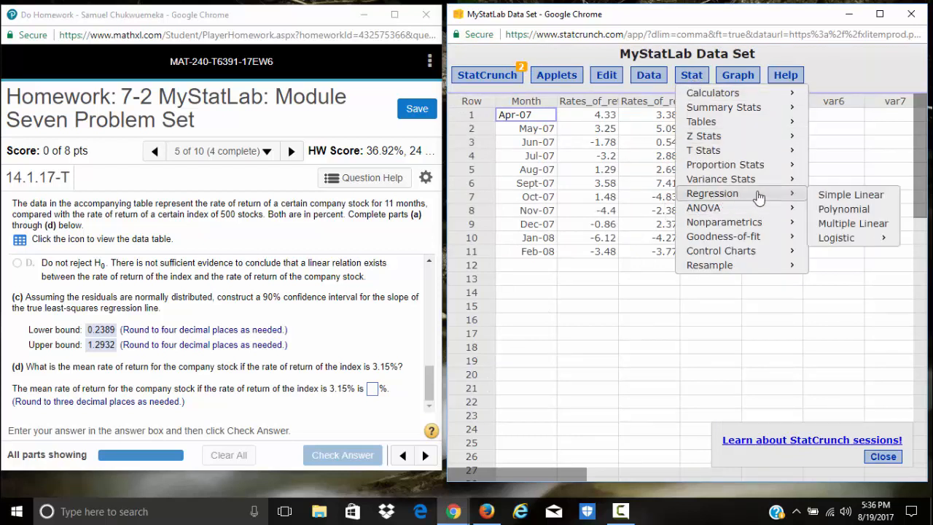
left_click(845, 194)
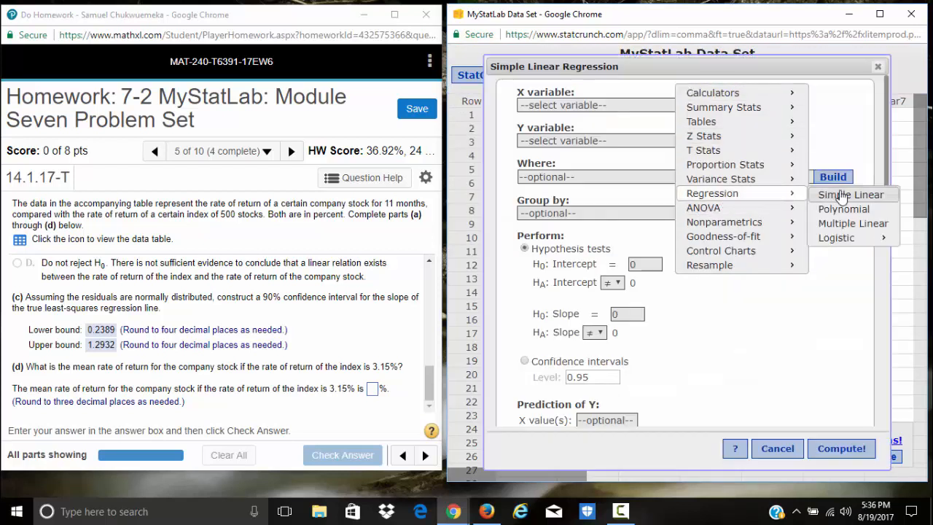
left_click(590, 104)
left_click(583, 130)
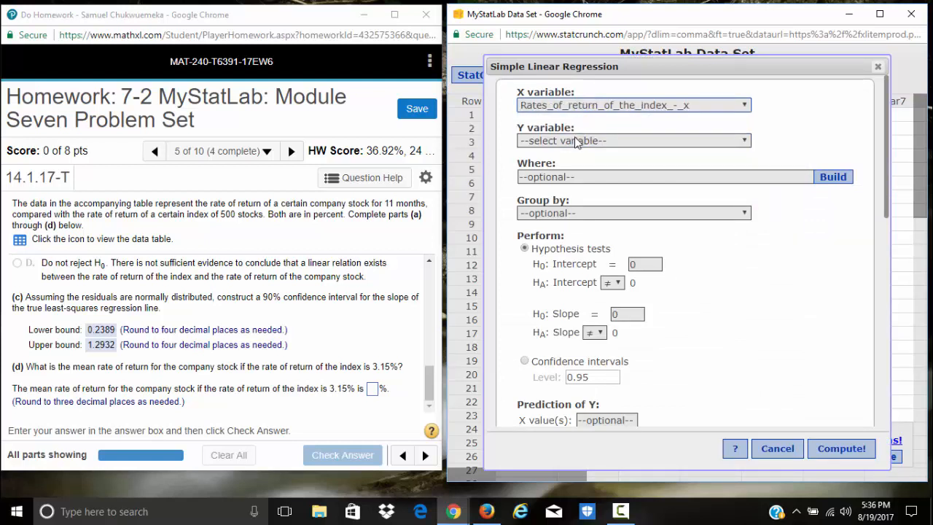
left_click(580, 141)
left_click(582, 180)
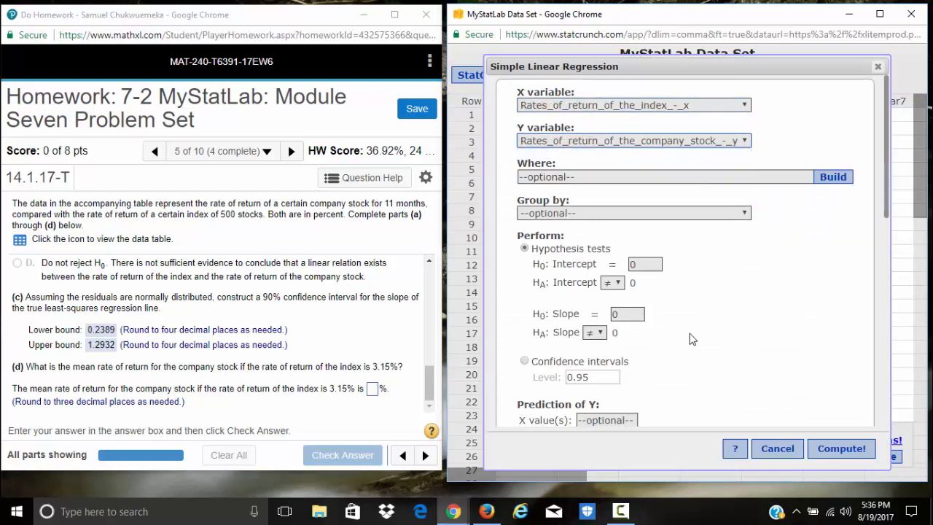
Step: Compute the regression with a prediction of Y at an X value of 3.15 and widen the results window
scroll(693, 339, "down", 2)
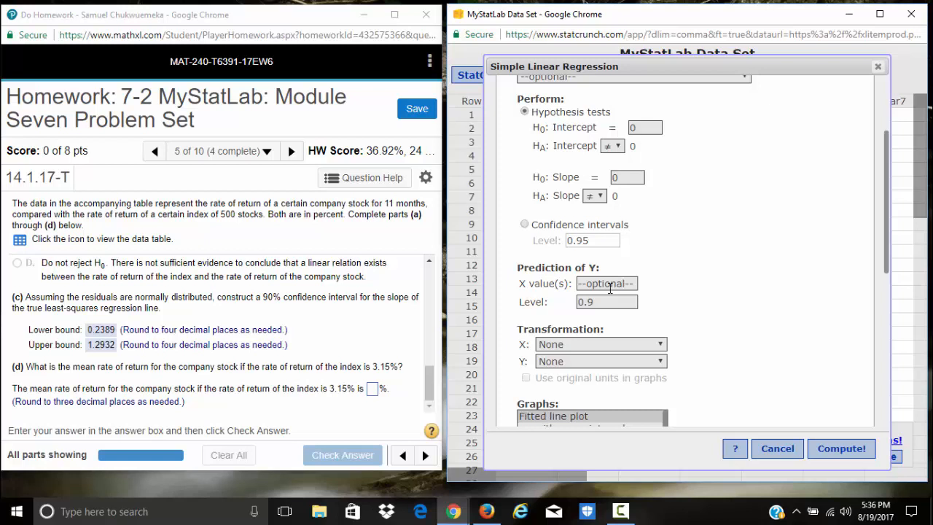
type("3.15")
left_click(845, 449)
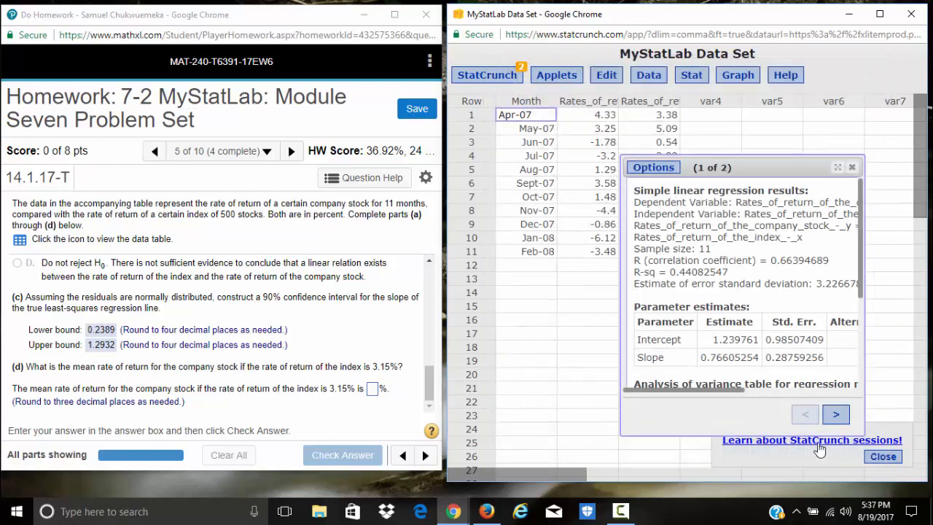
left_click(607, 265)
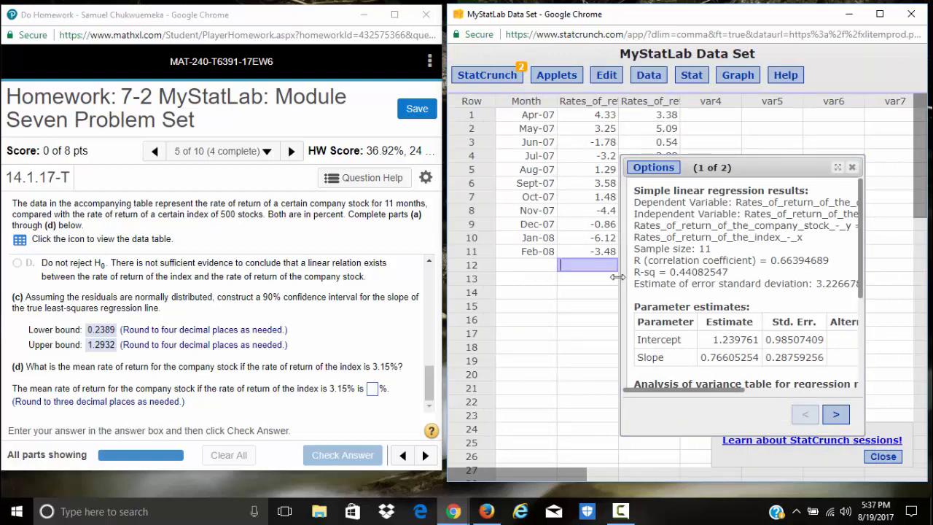
left_click_drag(615, 276, 493, 277)
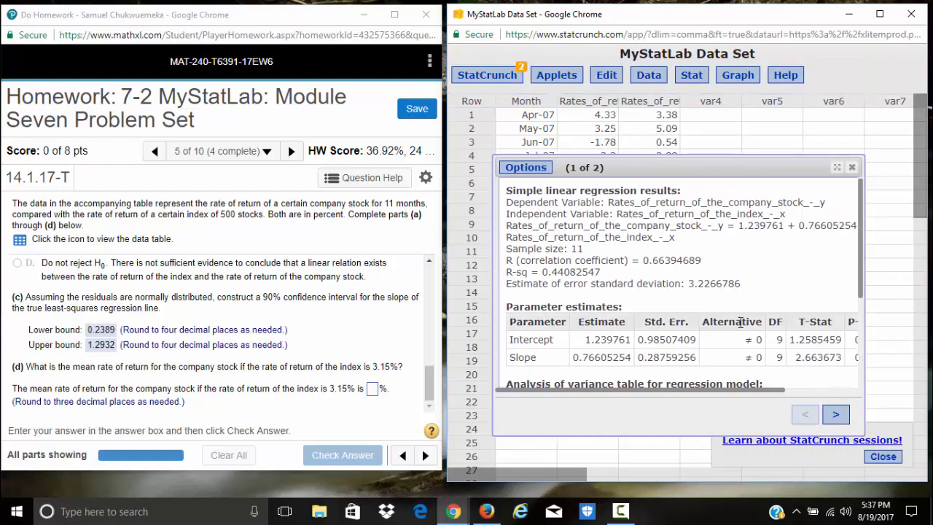
Step: Find the predicted Y for 3.15 in the results and submit 3.653 as part (d)'s mean rate of return
scroll(739, 318, "down", 1)
scroll(740, 318, "down", 3)
scroll(740, 315, "up", 3)
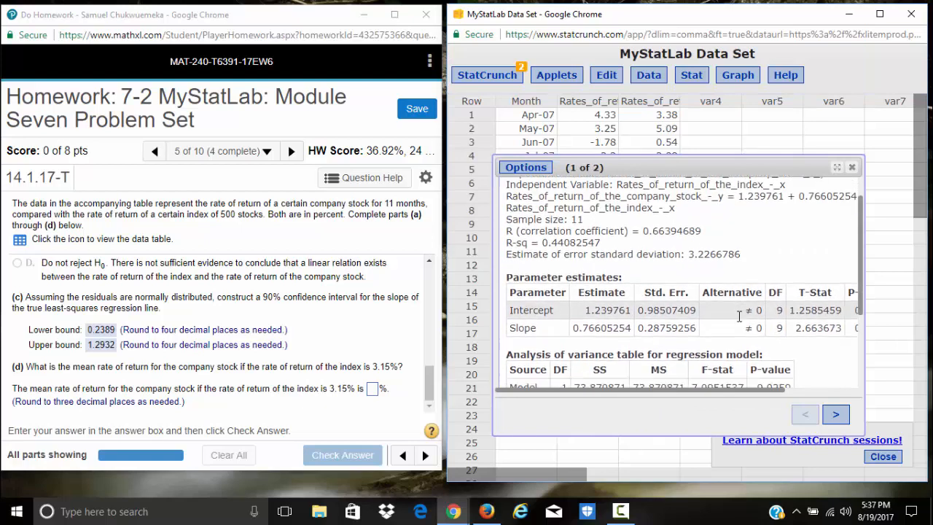
scroll(740, 313, "down", 3)
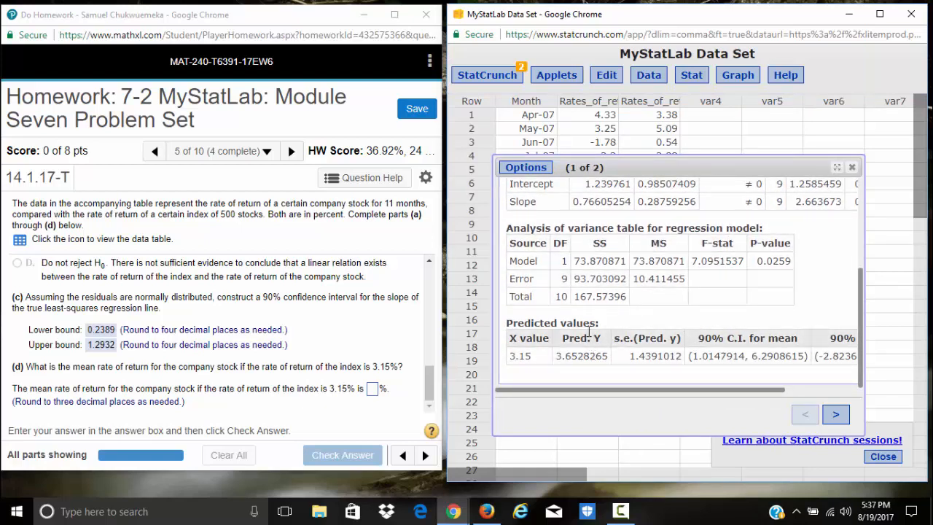
left_click_drag(558, 357, 609, 358)
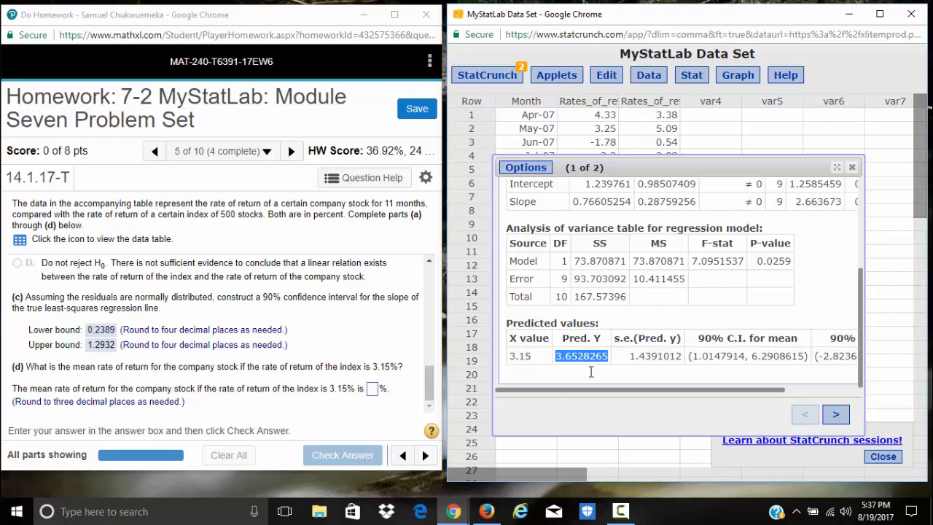
left_click(372, 387)
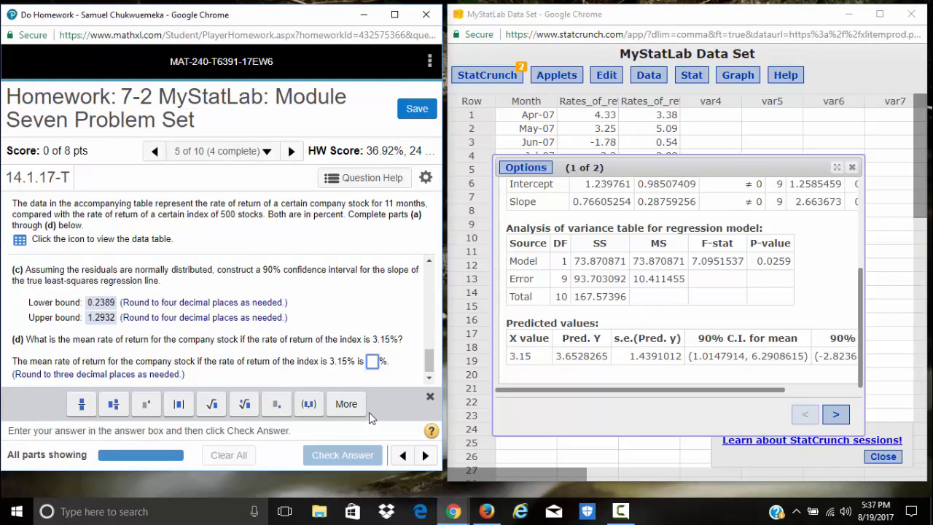
type("3.")
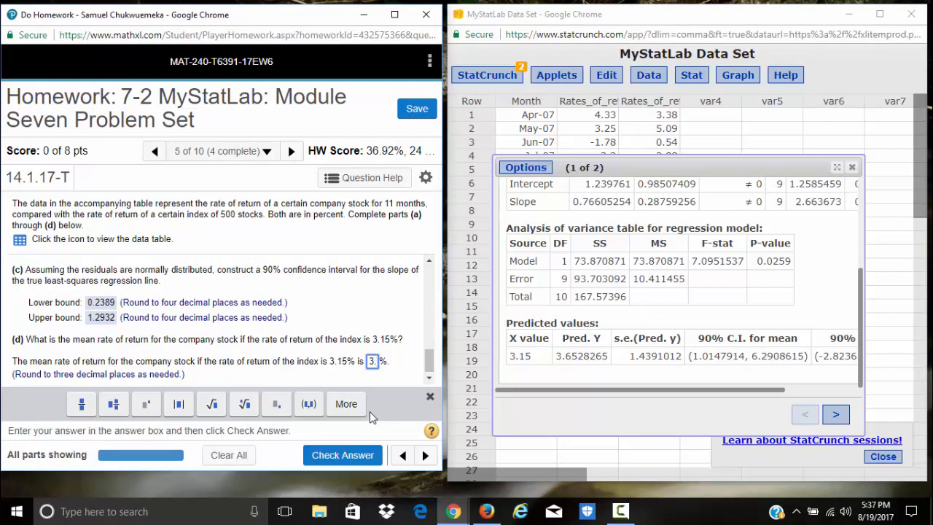
type("653")
key("Return")
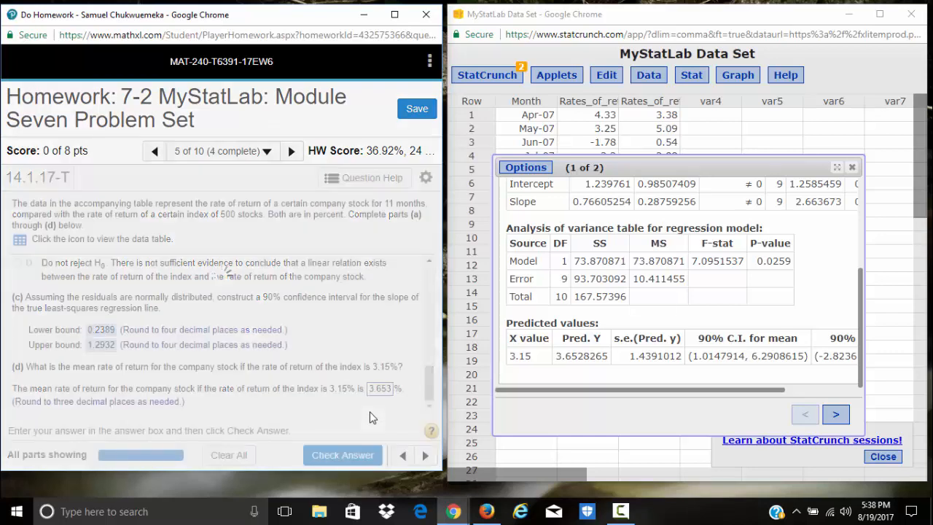
key("Return")
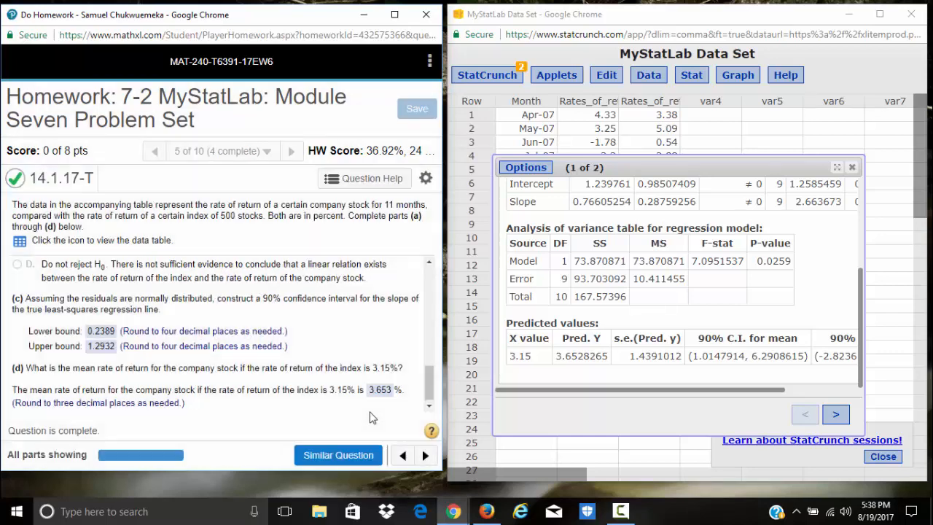
Step: Close the regression results and the old StatCrunch data set, and dismiss the instructor tip on question 6
left_click(852, 168)
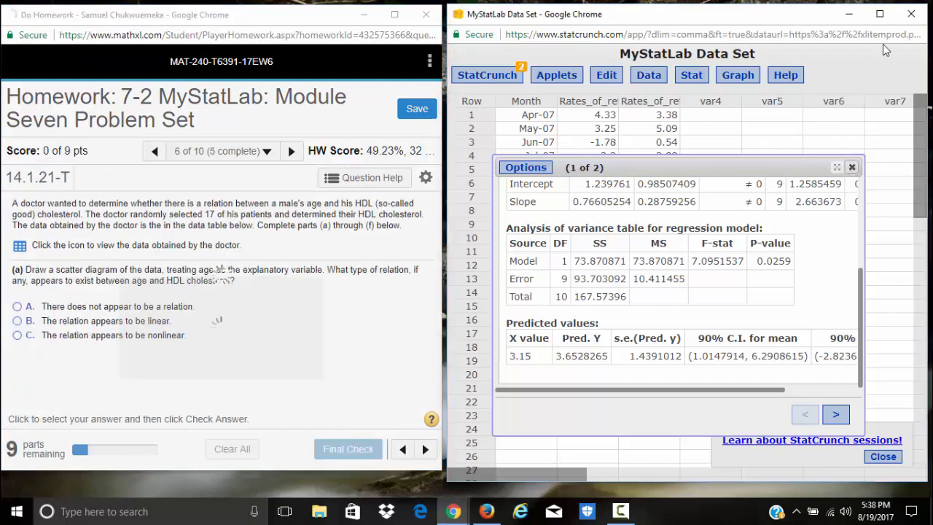
left_click(910, 14)
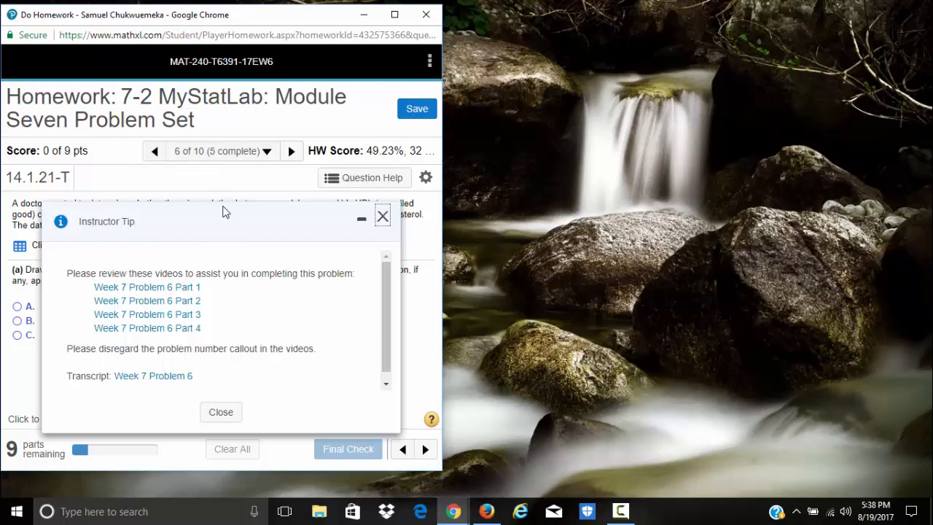
left_click(382, 216)
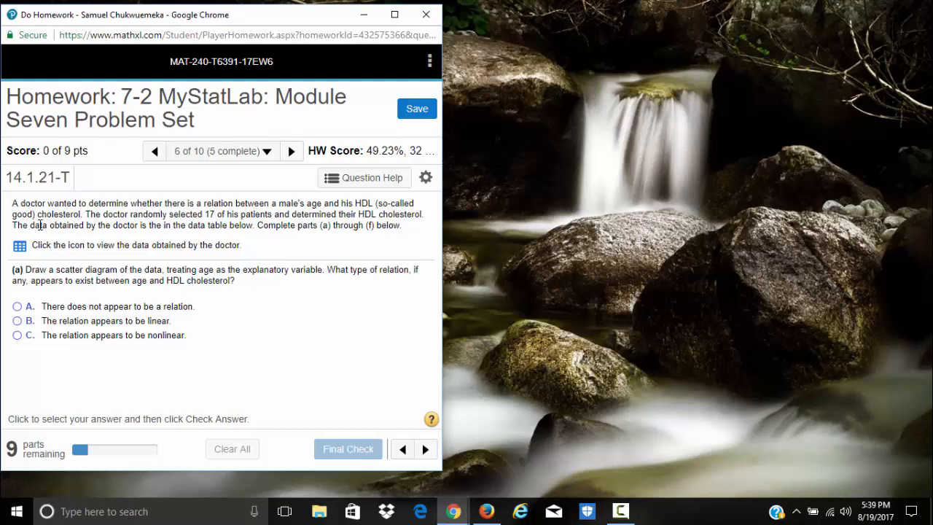
Step: Open the question's Age vs. HDL Cholesterol data table and load it into StatCrunch
left_click(19, 245)
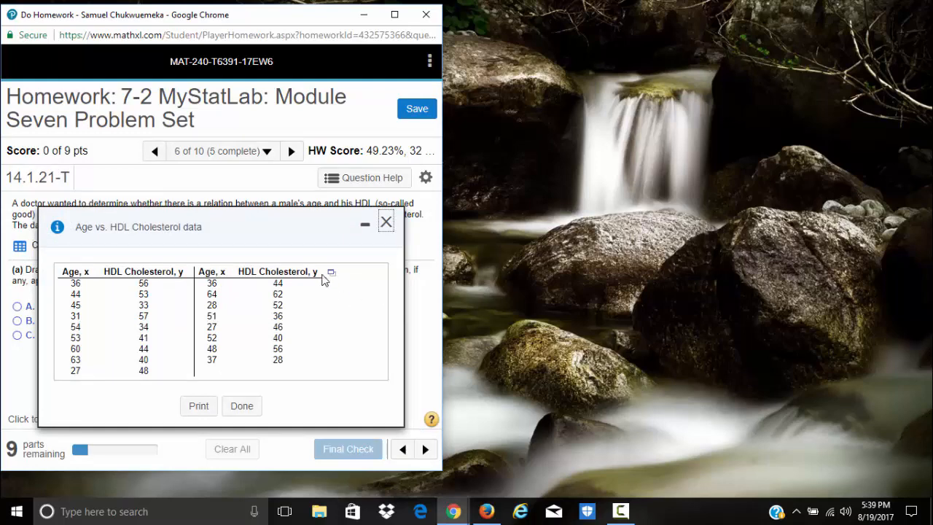
left_click(334, 272)
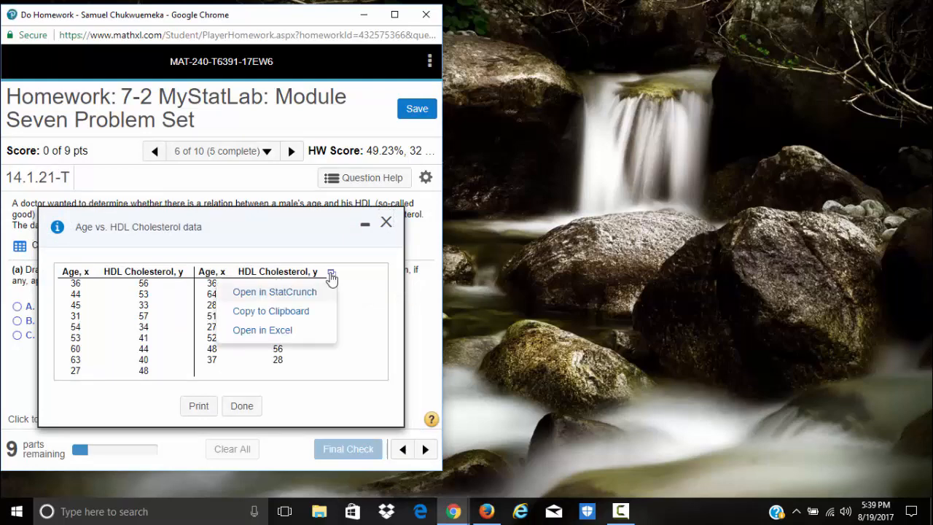
left_click(277, 292)
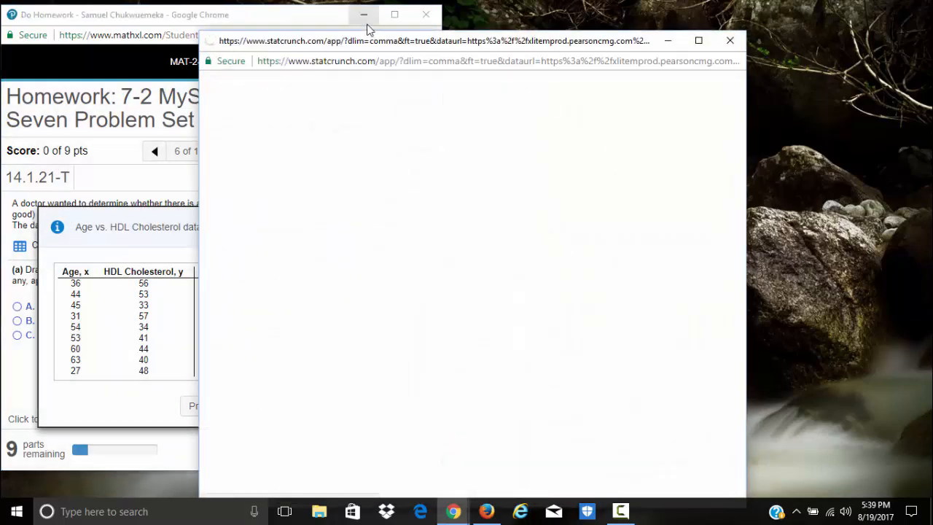
Step: Resize and move the StatCrunch window beside the homework window, and close the data table popup
left_click_drag(377, 49, 501, 20)
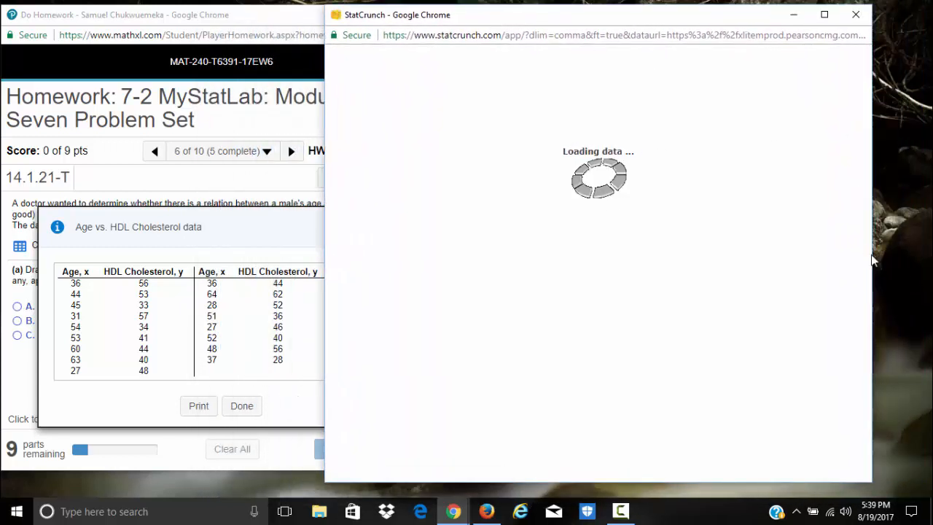
left_click_drag(871, 255, 821, 253)
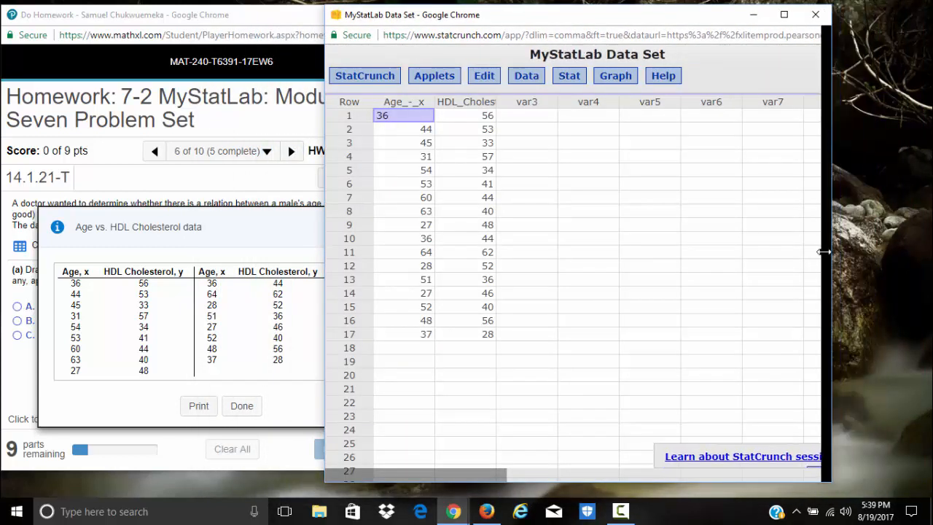
left_click_drag(542, 16, 617, 29)
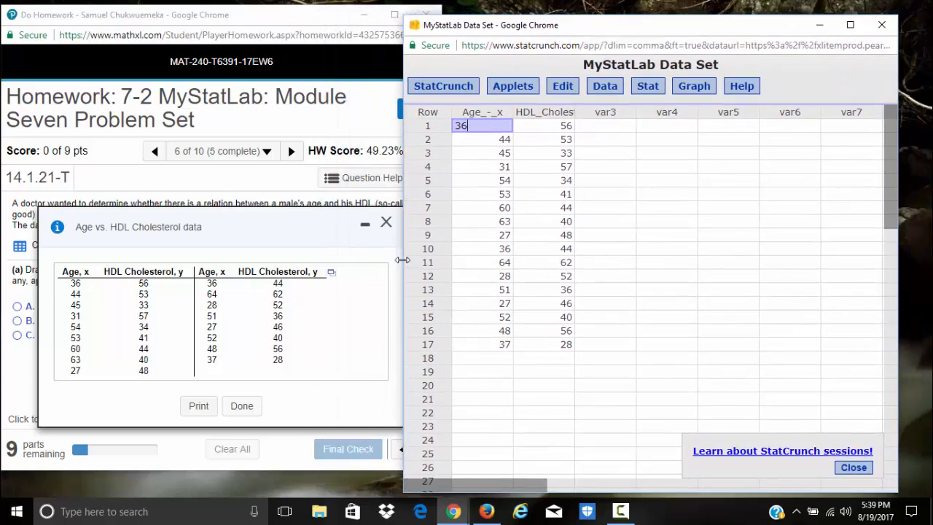
left_click_drag(404, 261, 470, 252)
left_click_drag(445, 252, 442, 251)
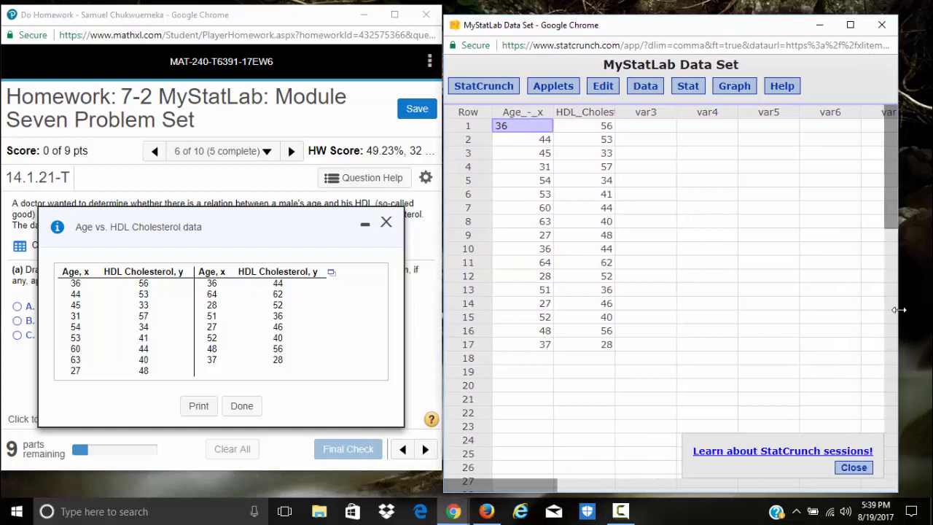
left_click_drag(898, 314, 927, 312)
left_click_drag(654, 27, 654, 17)
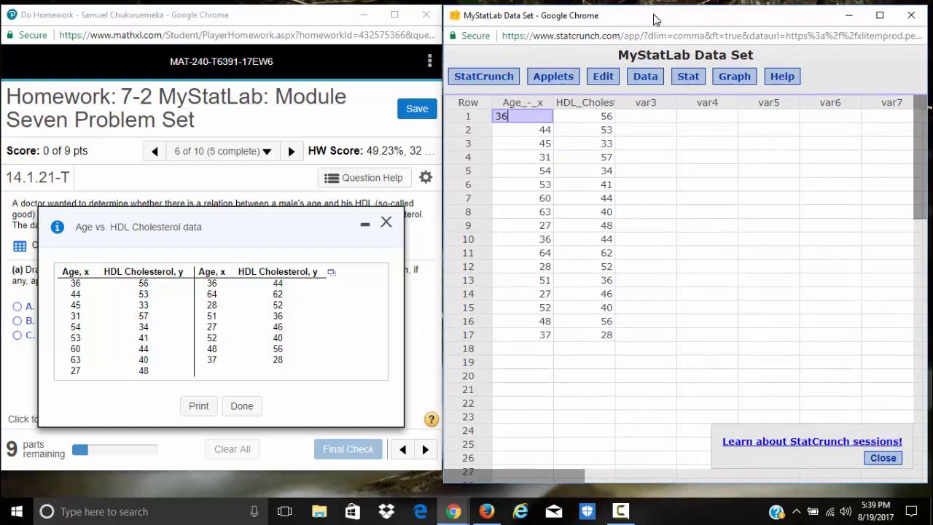
left_click(387, 222)
left_click(387, 223)
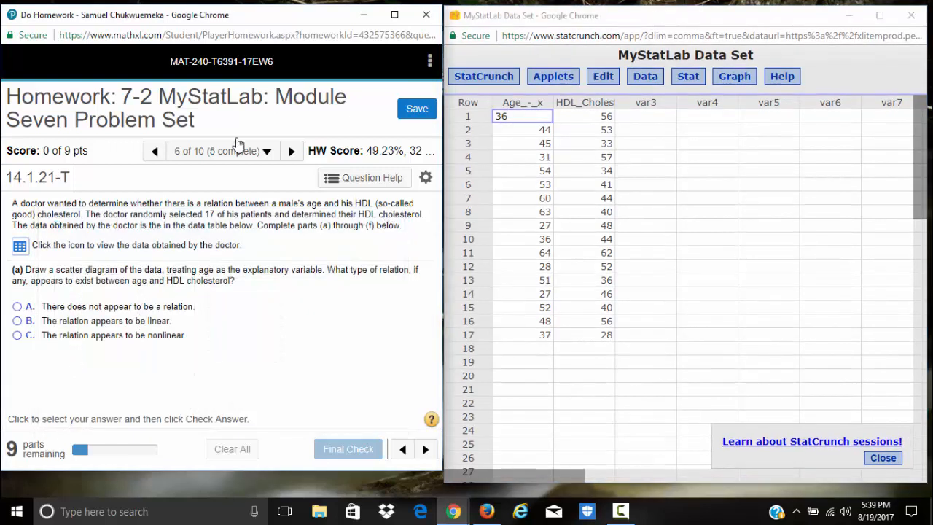
Step: Create a scatter plot with Age_-_x as the X variable and HDL_Cholesterol_-_y as the Y variable, and widen the plot window
left_click(736, 80)
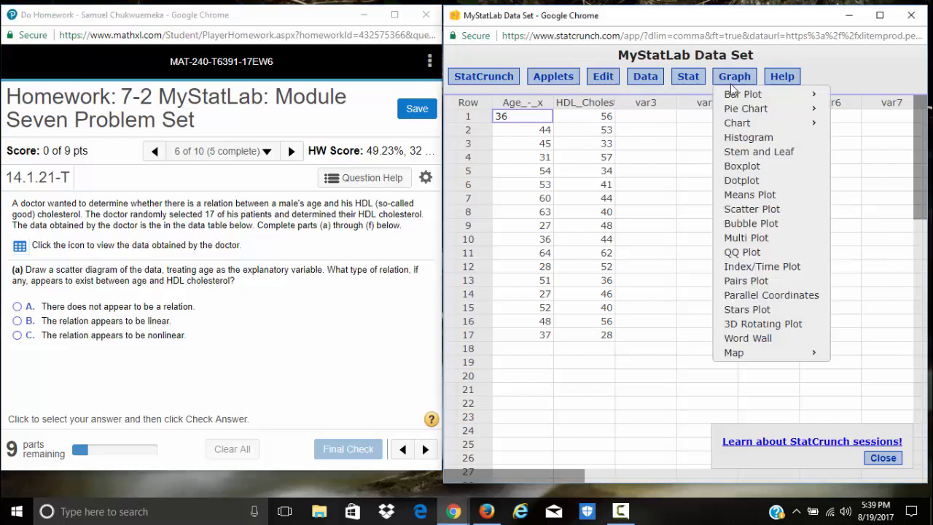
left_click(754, 213)
left_click(590, 107)
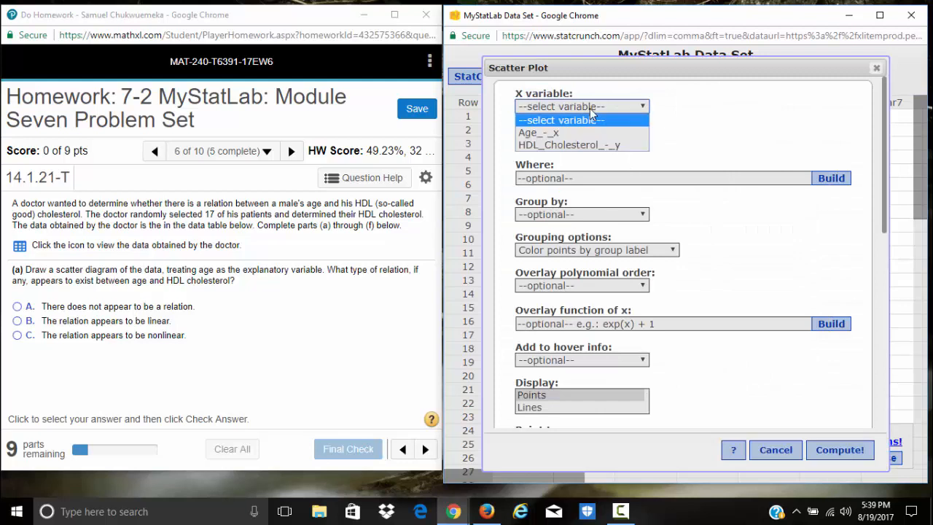
left_click(585, 132)
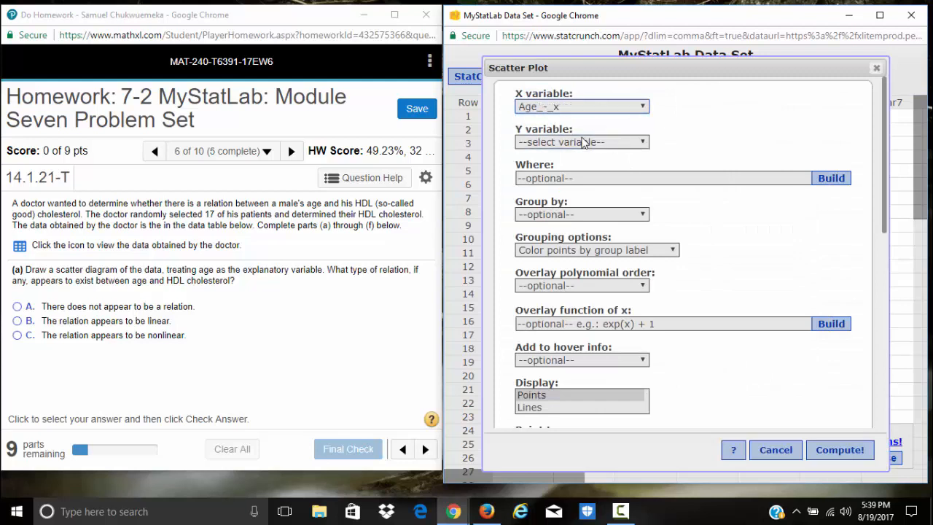
left_click(562, 143)
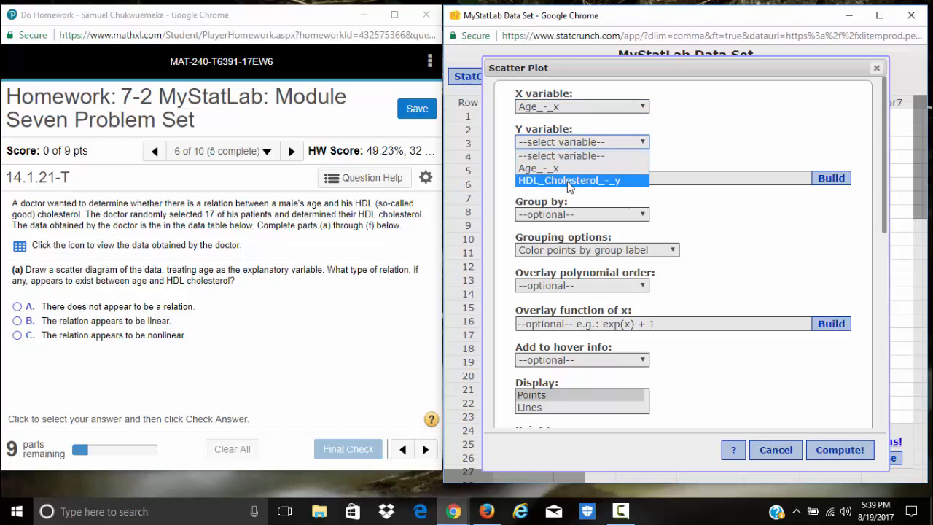
left_click(568, 181)
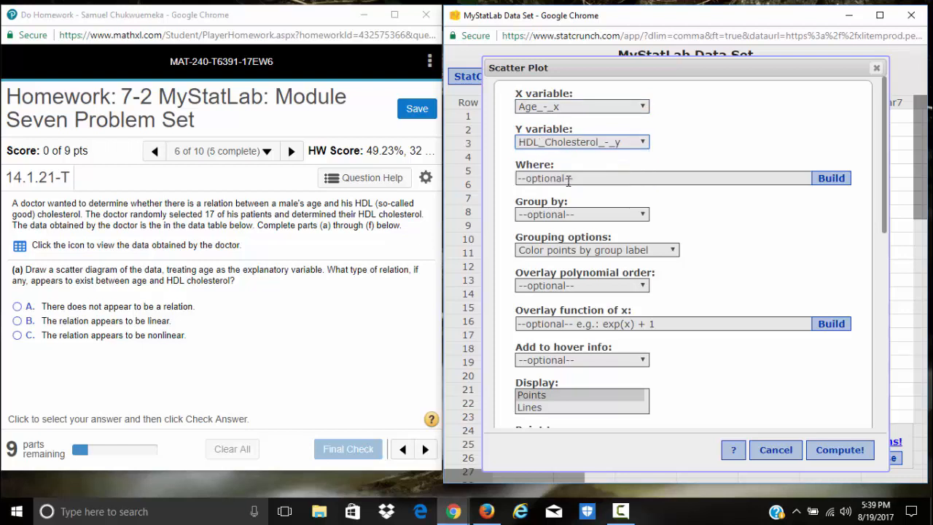
left_click(831, 449)
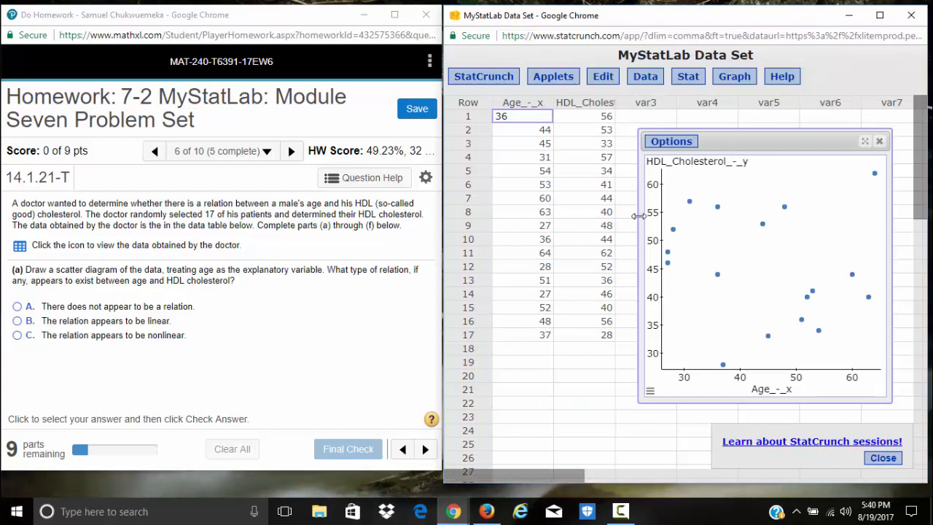
left_click_drag(638, 215, 493, 213)
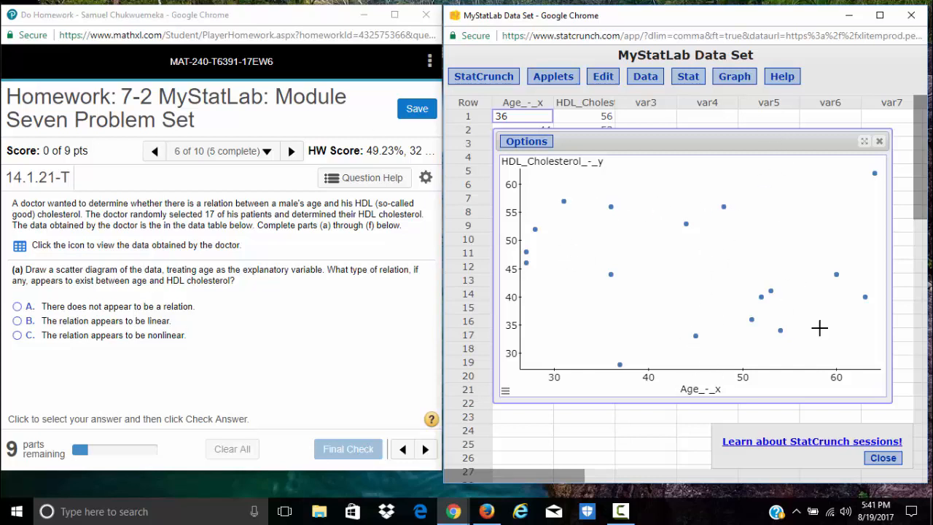
Step: Submit "There does not appear to be a relation" as the answer to part (a) and continue to part (b)
left_click(18, 307)
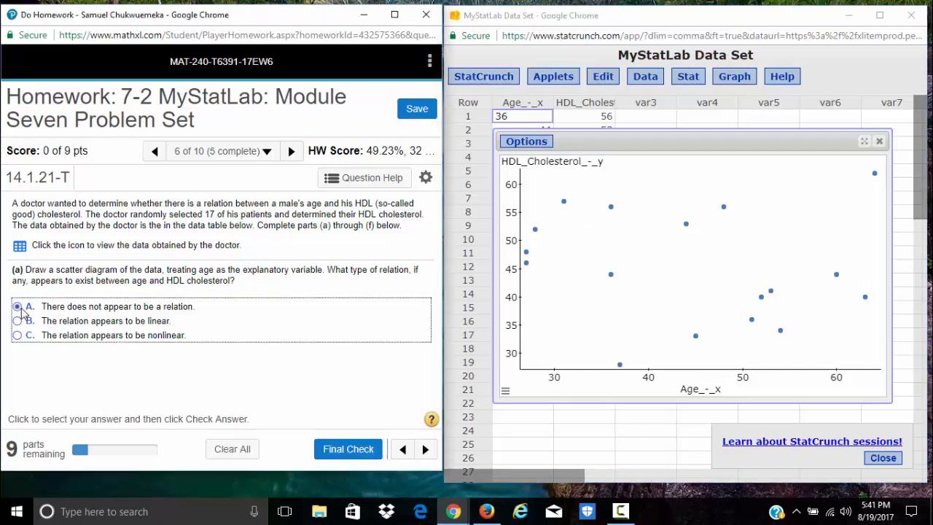
key("Return")
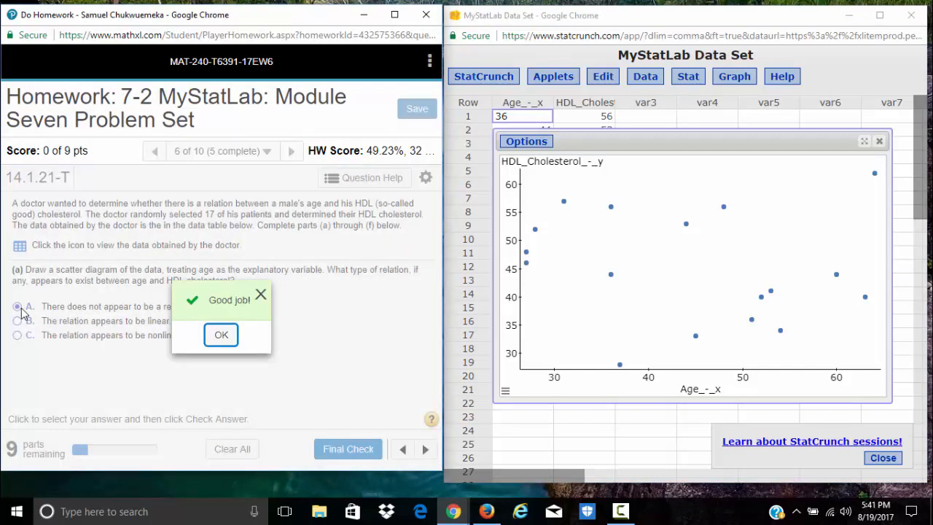
key("Return")
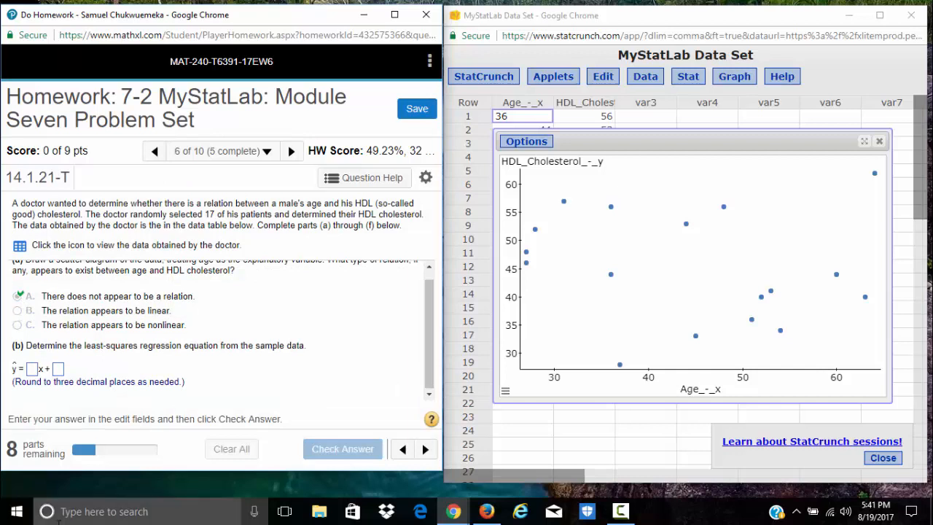
Step: Close the scatter plot and compute a simple linear regression with Age_-_x as X and HDL_Cholesterol_-_y as Y
left_click(879, 141)
left_click(688, 77)
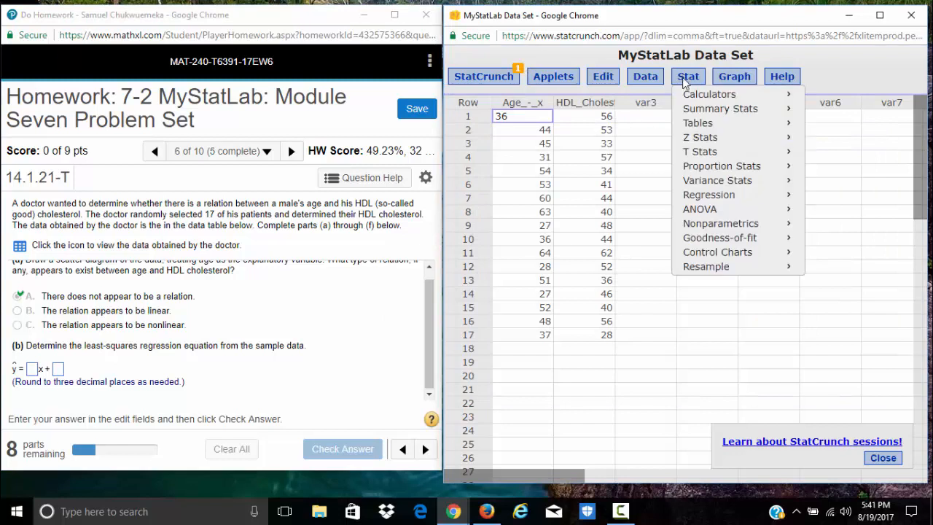
mouse_move(715, 200)
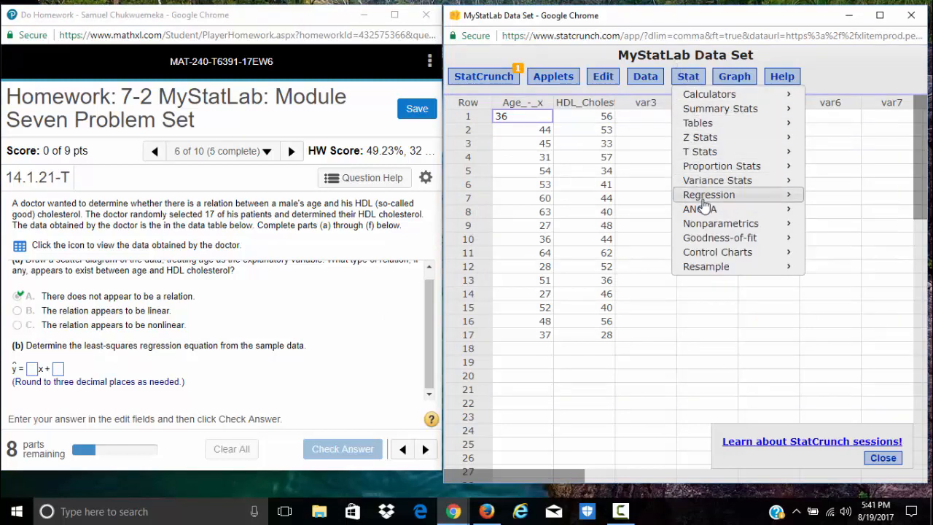
left_click(827, 200)
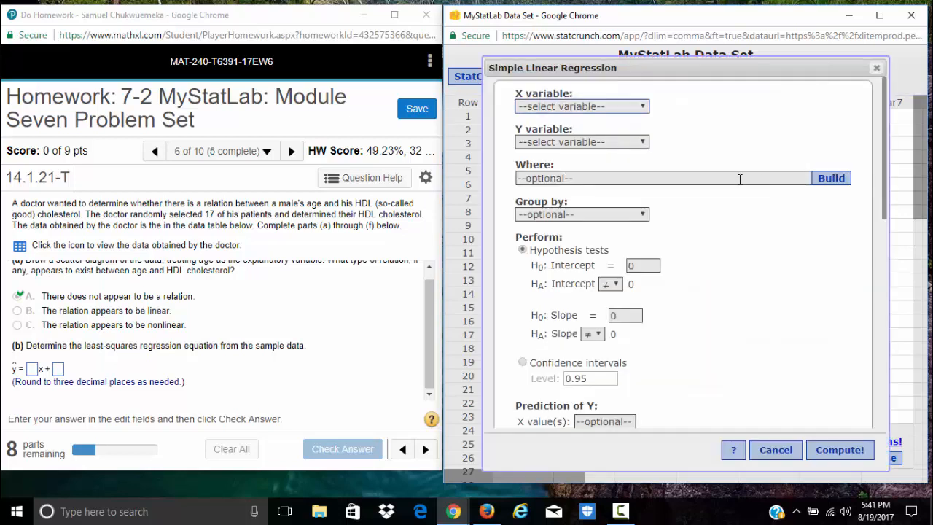
left_click(573, 107)
left_click(567, 133)
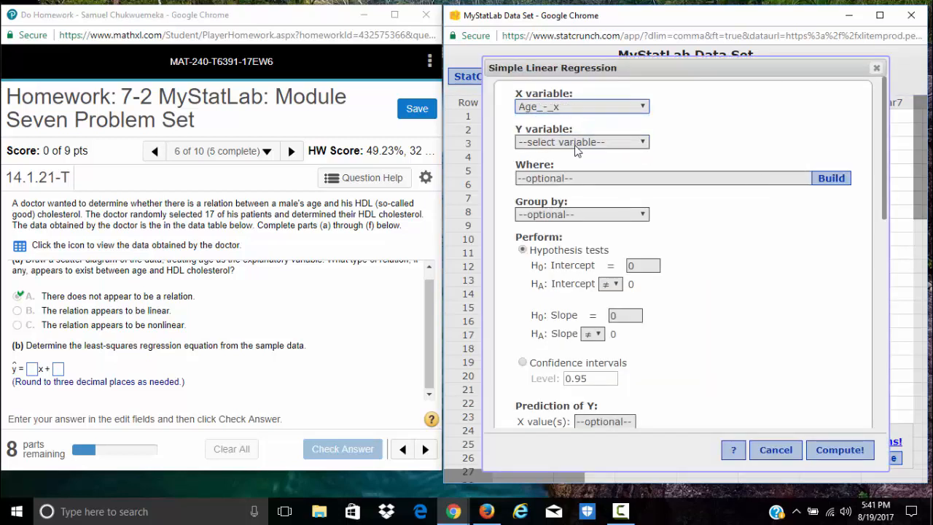
left_click(577, 142)
left_click(567, 181)
scroll(765, 333, "down", 5)
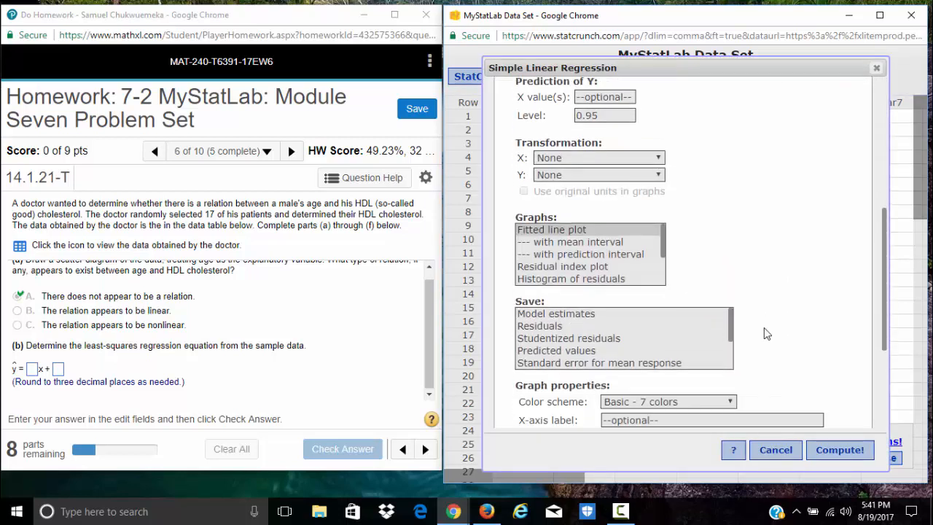
left_click(840, 455)
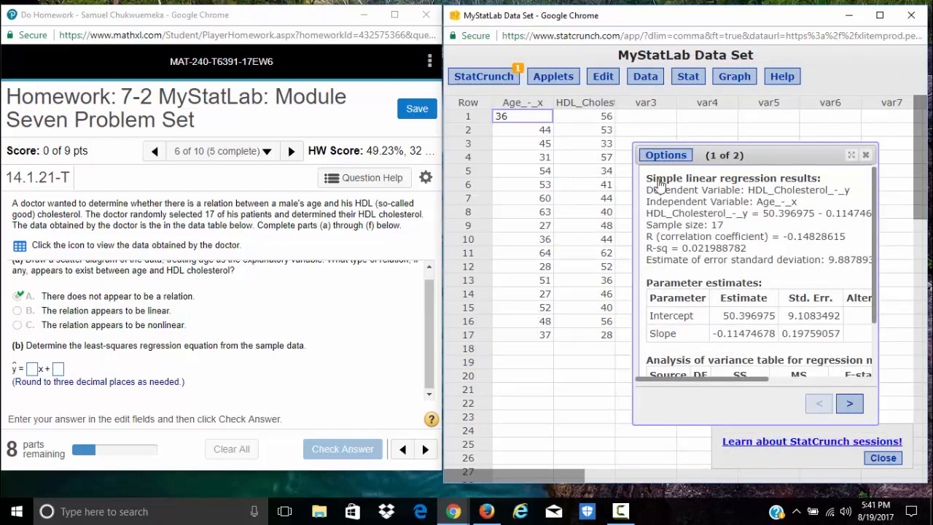
Step: Widen and reposition the regression results window, and locate the least-squares regression equation in it
left_click_drag(633, 245, 452, 240)
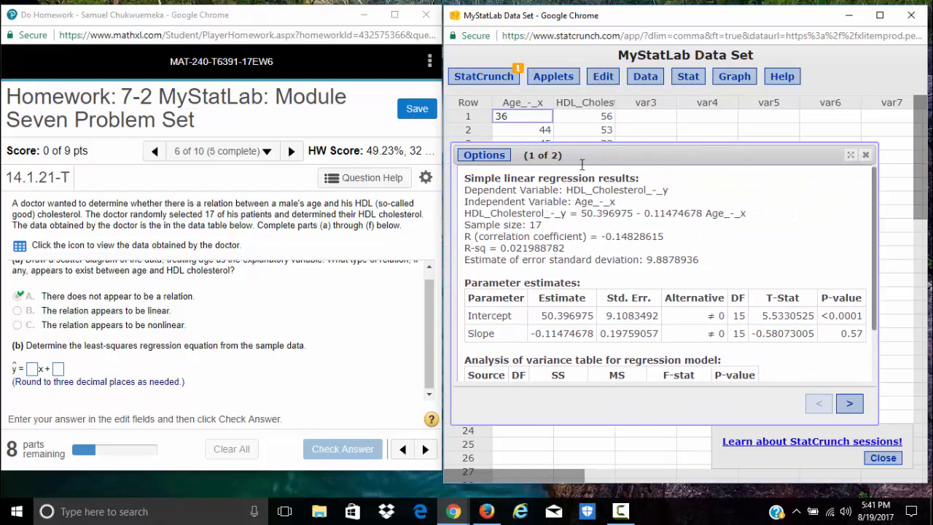
left_click_drag(583, 161, 574, 135)
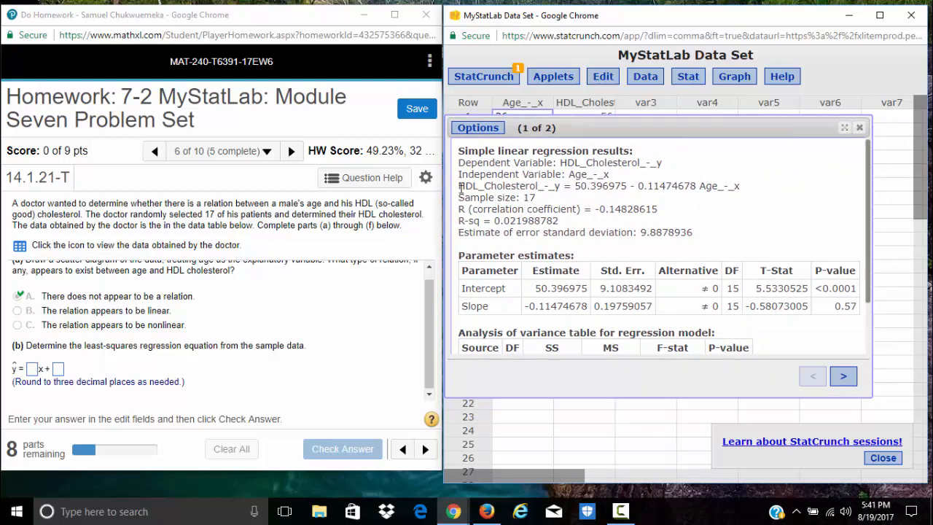
left_click_drag(460, 186, 776, 188)
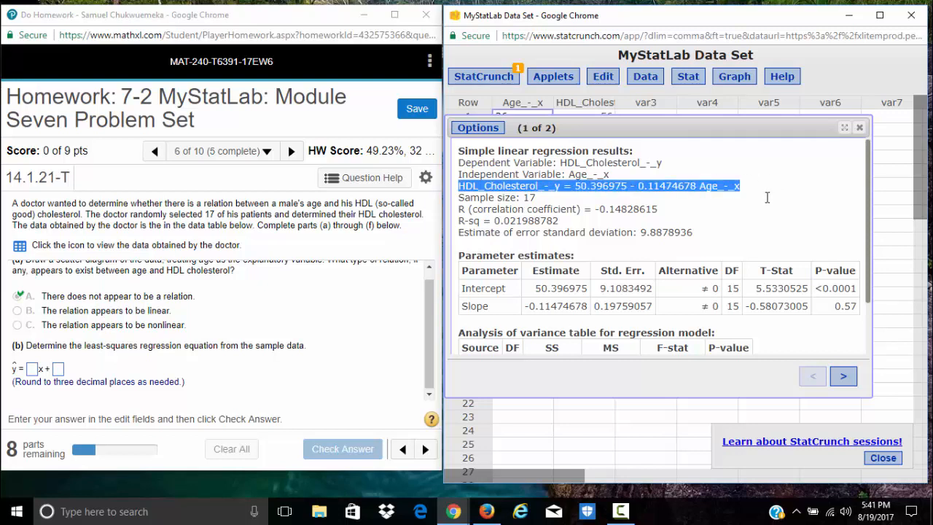
left_click(766, 197)
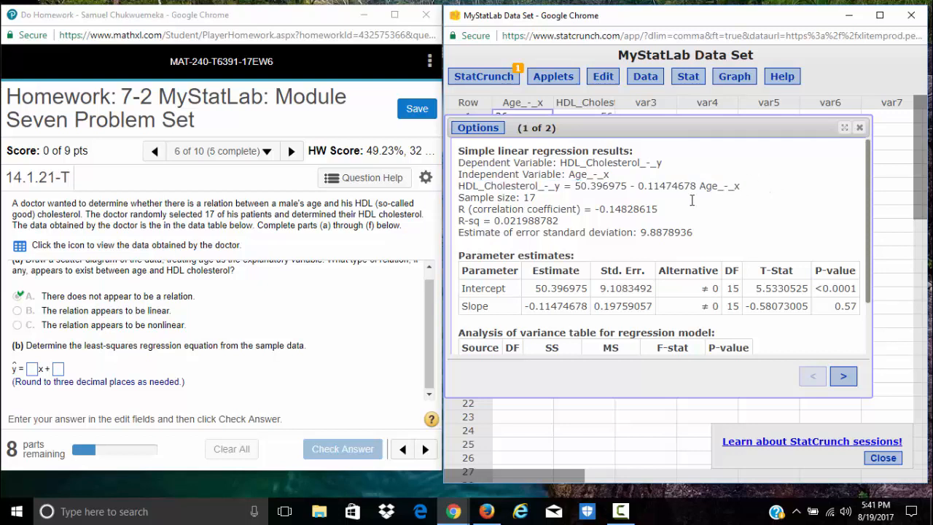
Step: Enter -0.115 as the slope coefficient of x in the part (b) regression equation
left_click(32, 369)
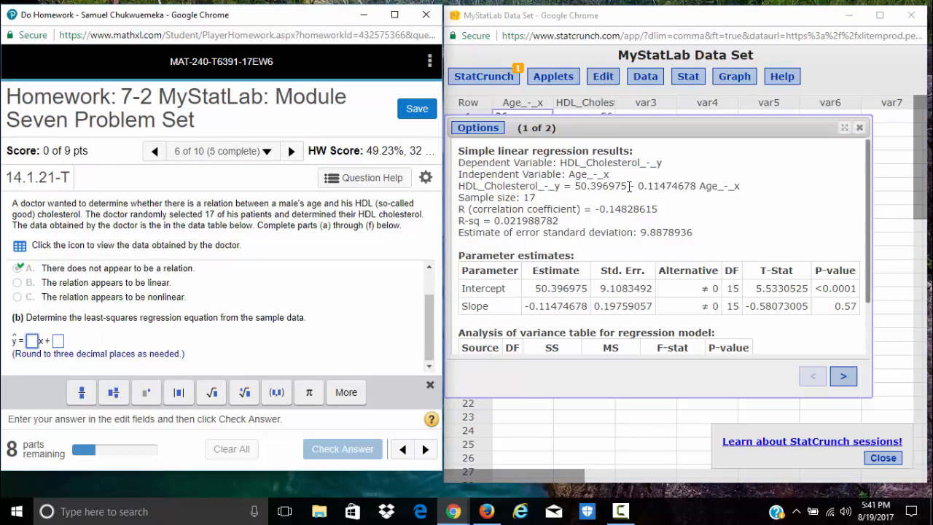
left_click_drag(630, 186, 696, 184)
left_click(687, 217)
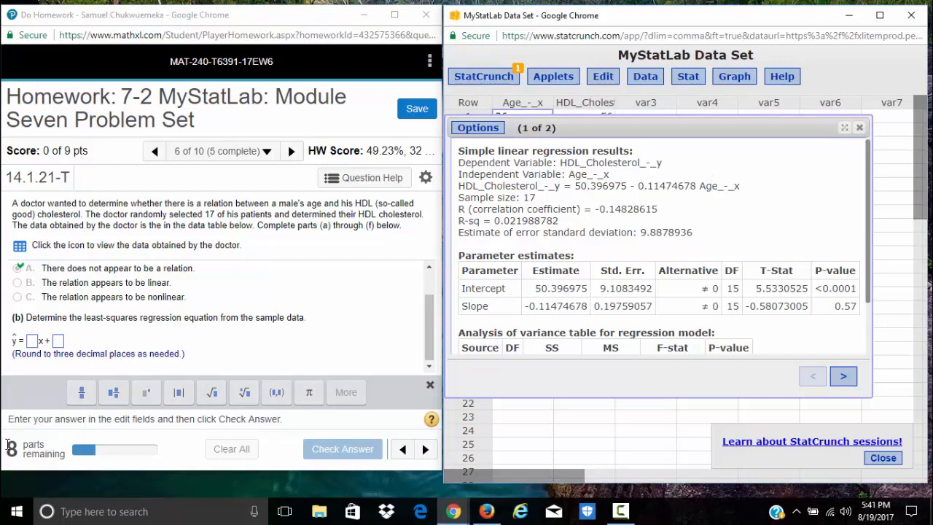
left_click(32, 340)
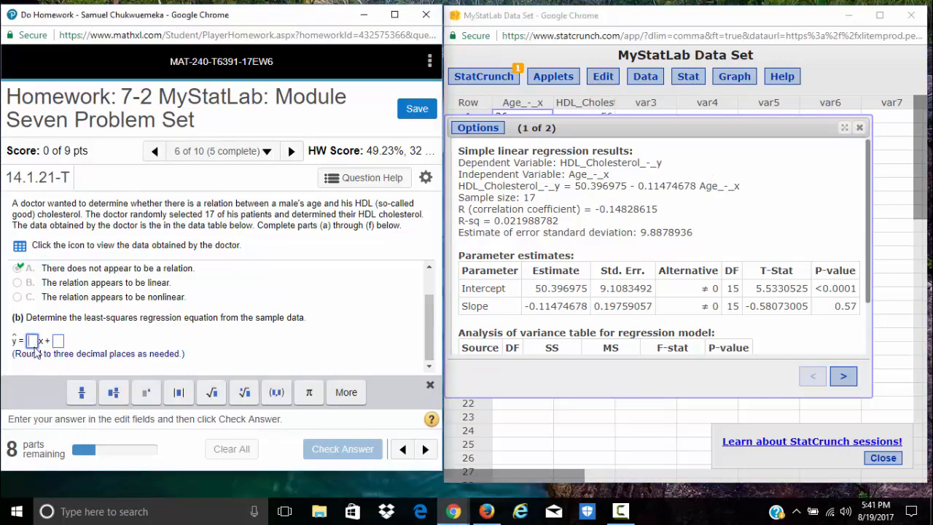
type("-0.")
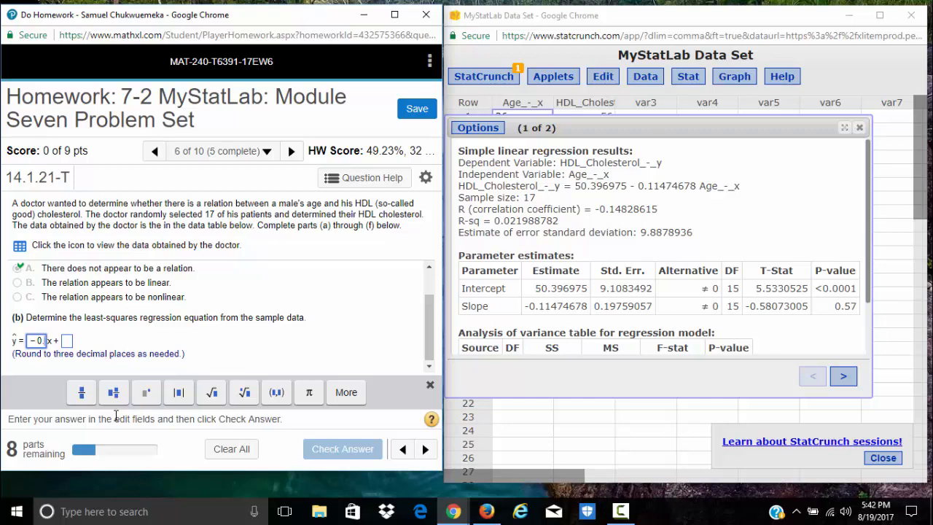
type("115")
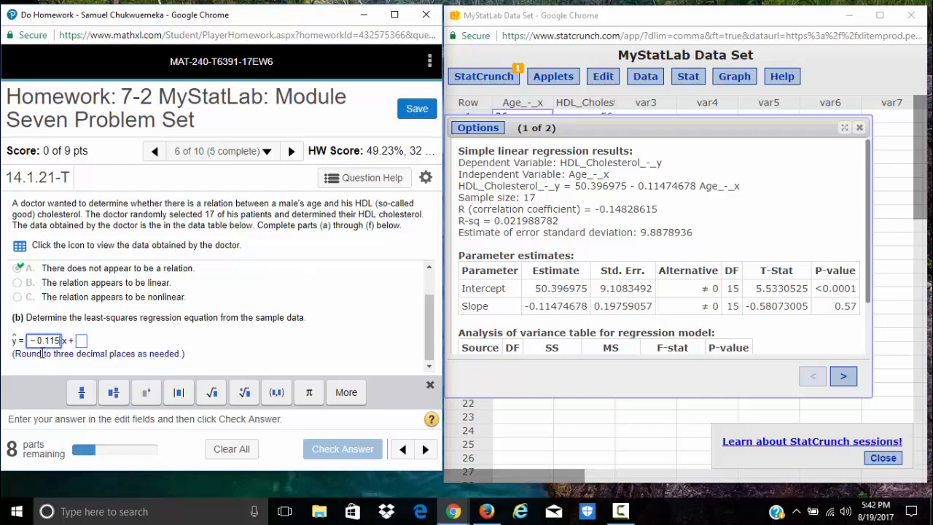
Step: Submit 50.397 as the constant term of the part (b) equation and close the regression results
left_click(633, 186)
left_click_drag(632, 185, 740, 189)
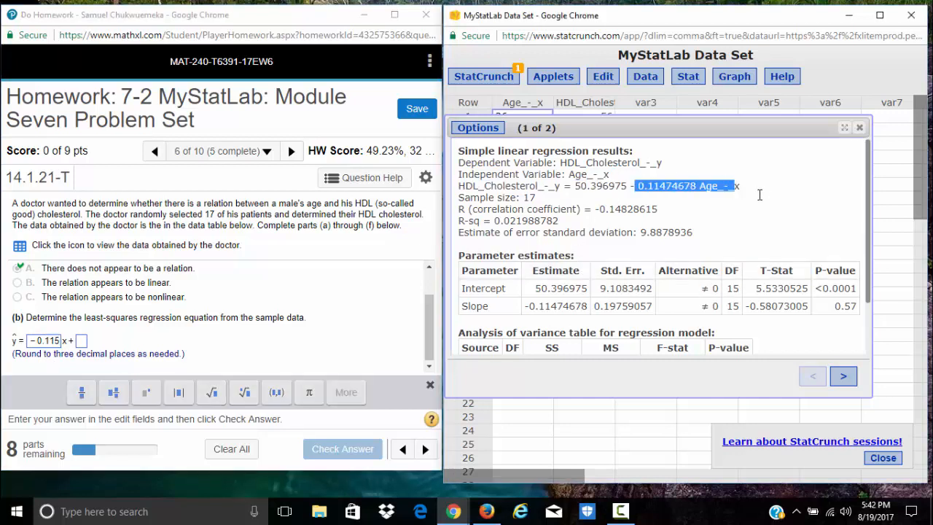
left_click(752, 193)
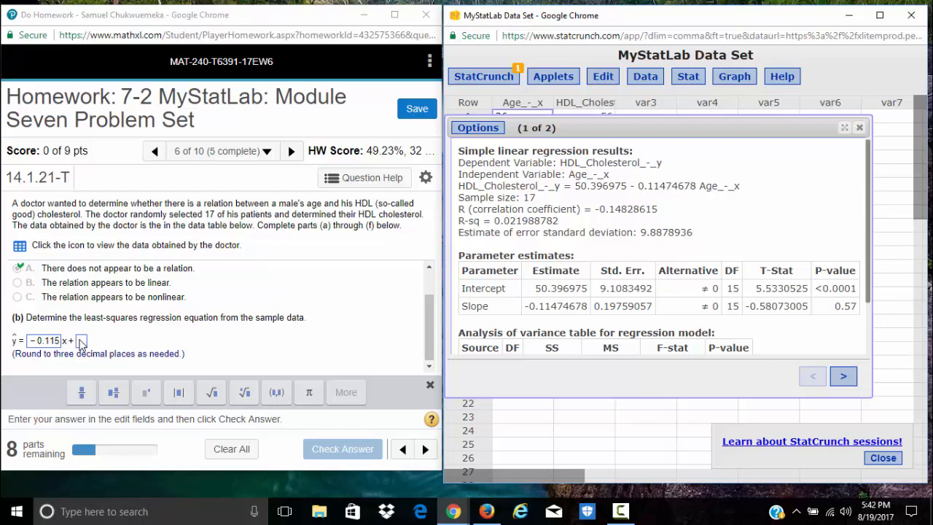
left_click(81, 341)
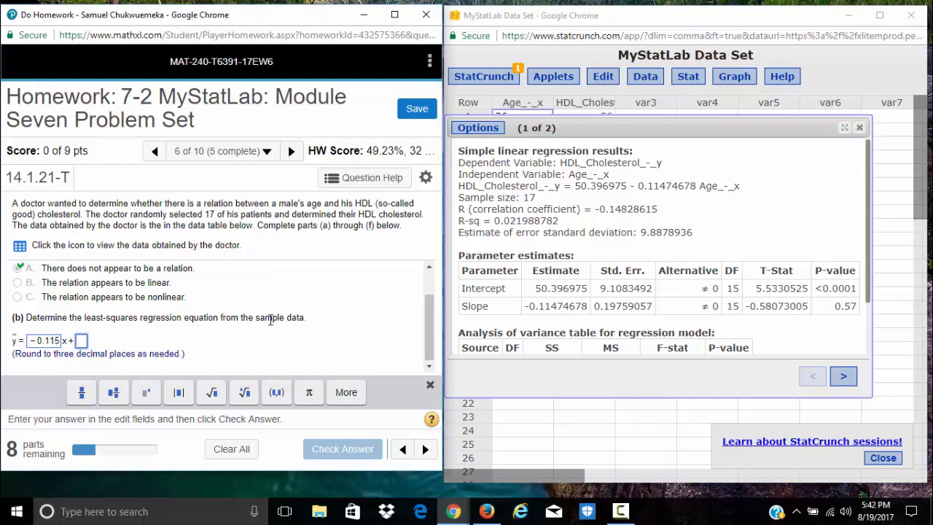
type("50")
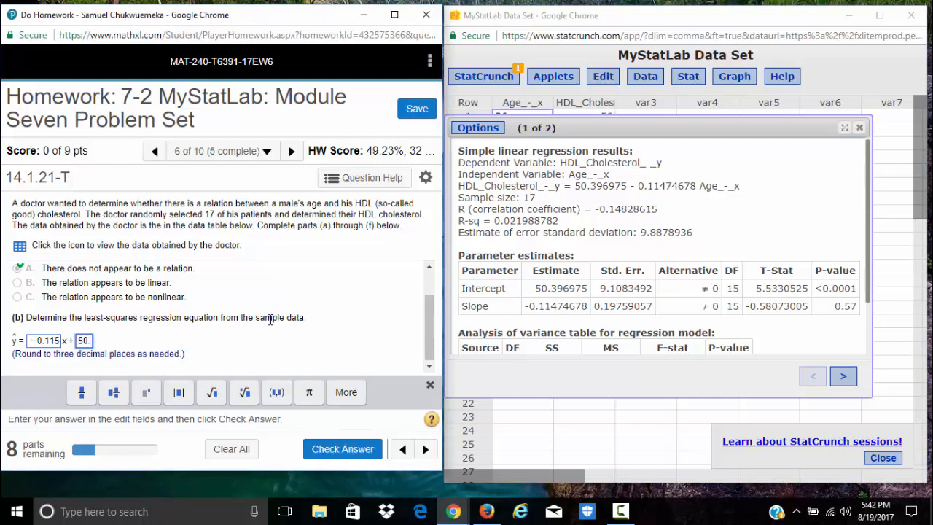
type(".397")
key("Return")
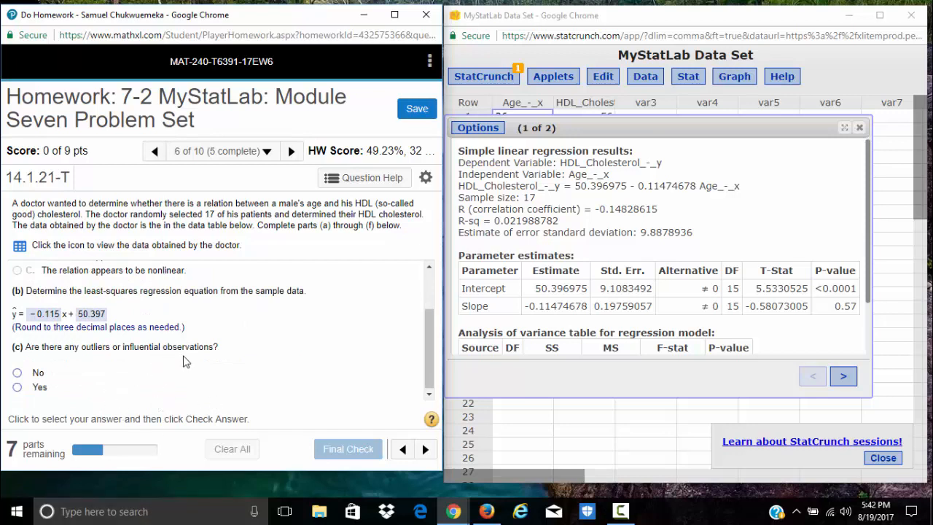
left_click(860, 126)
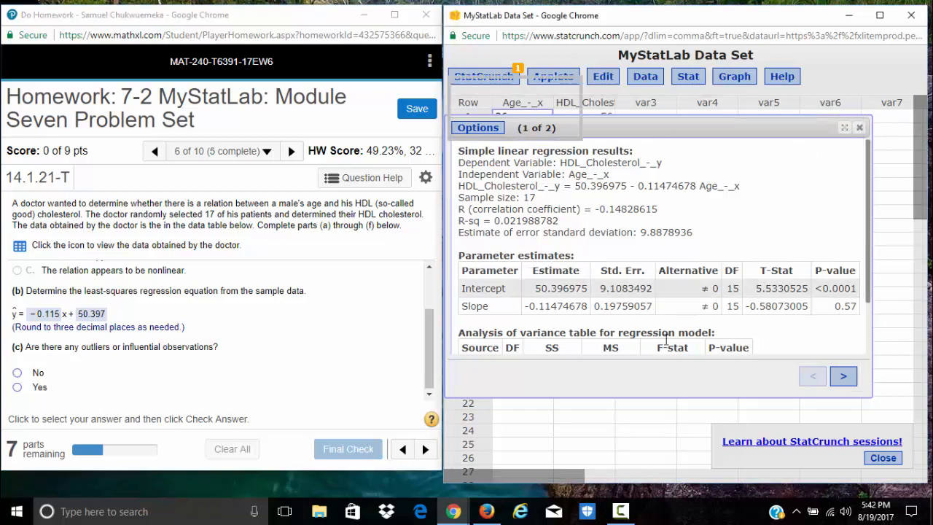
left_click(696, 77)
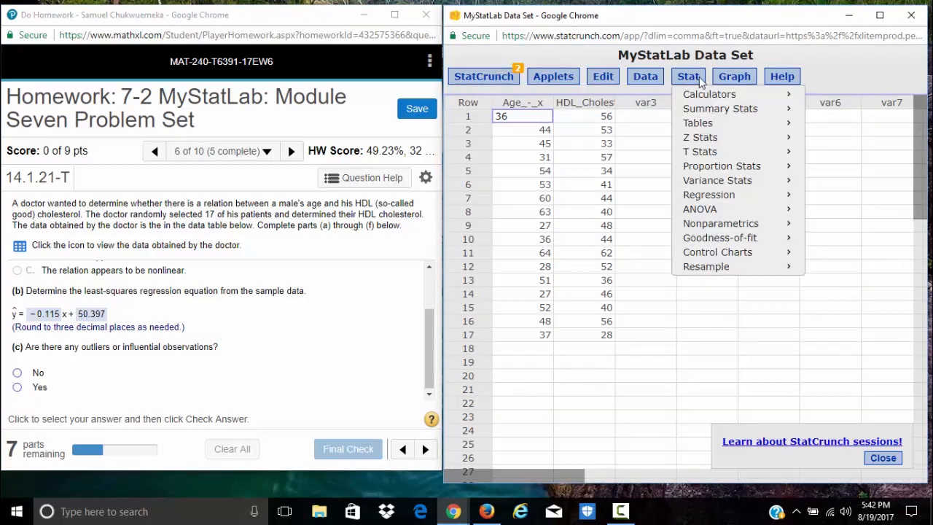
left_click(737, 77)
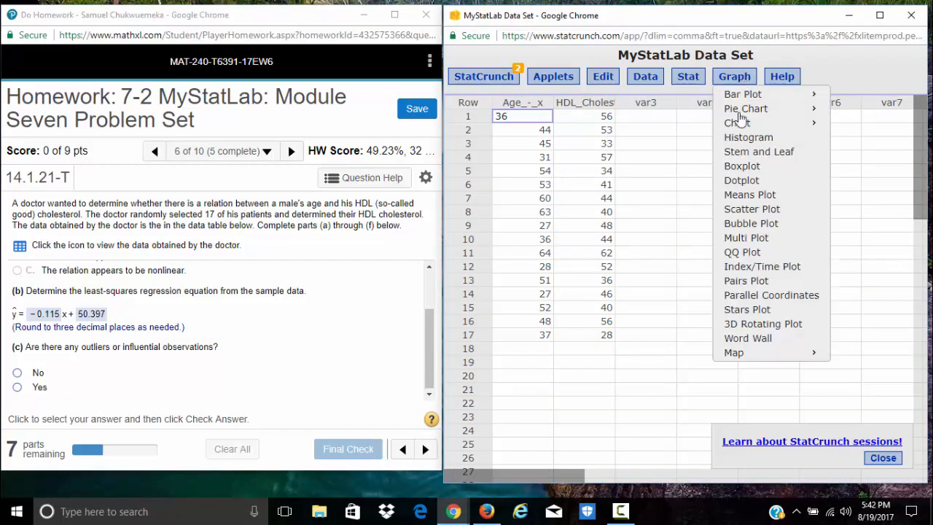
left_click(751, 194)
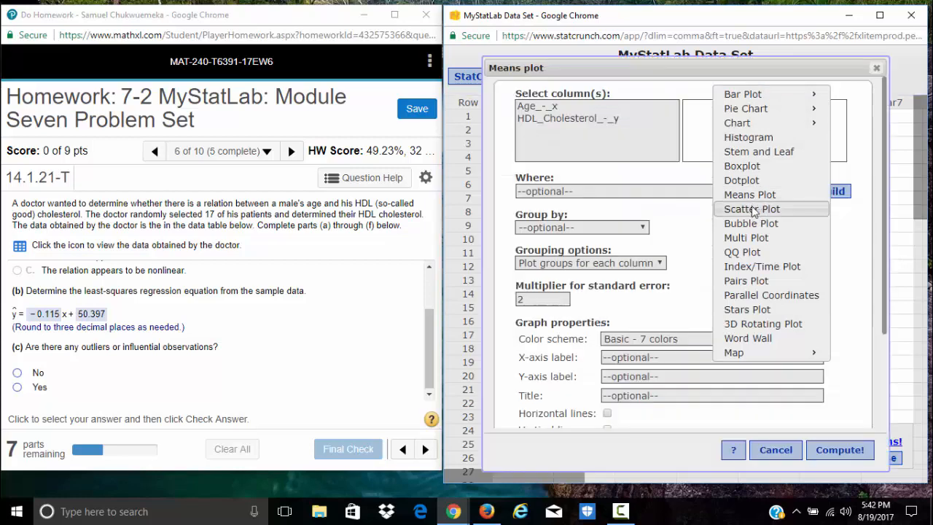
left_click(876, 70)
left_click(688, 77)
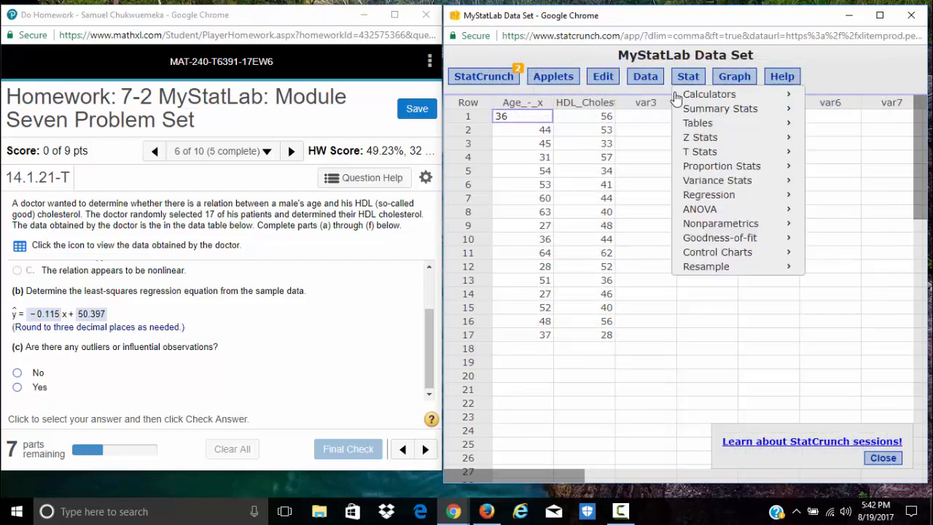
Step: Set up a scatter plot with Age_-_x as the X variable and HDL_Cholesterol_-_y as the Y variable
left_click(741, 81)
left_click(741, 81)
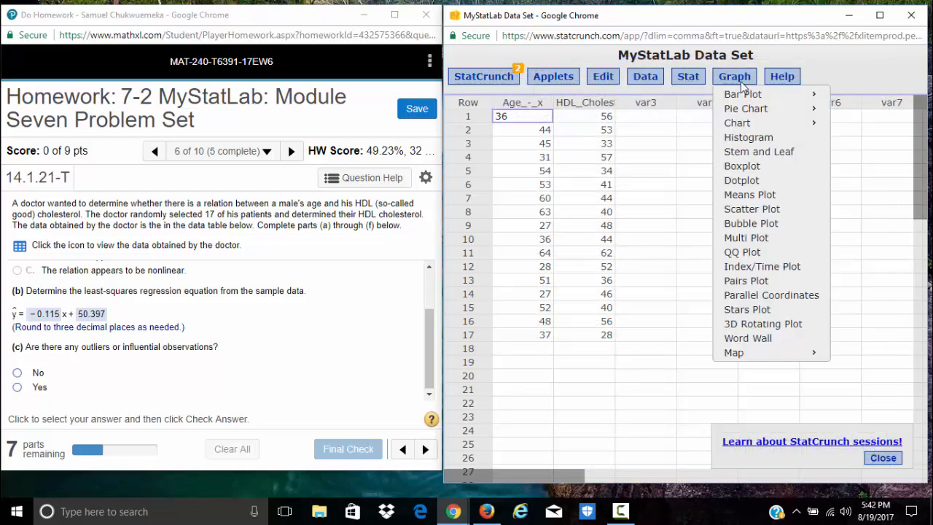
left_click(748, 211)
left_click(593, 107)
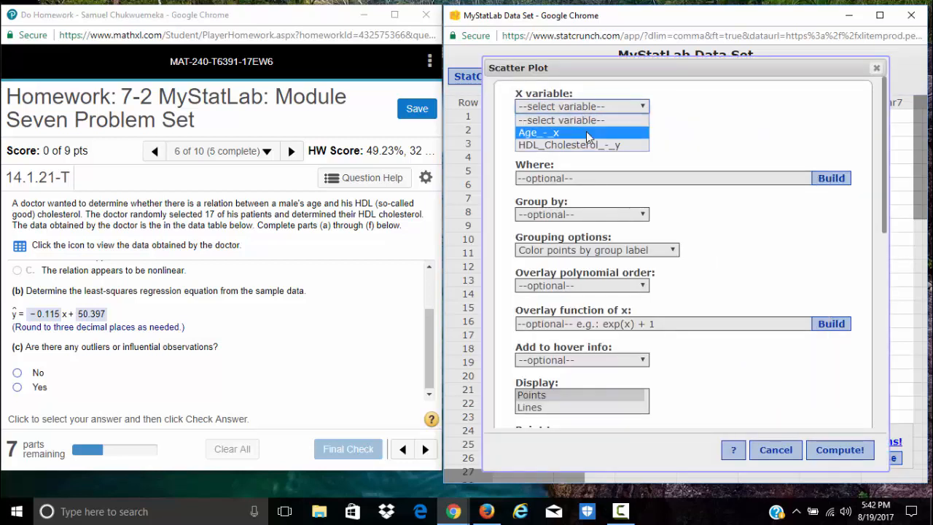
left_click(576, 132)
left_click(587, 142)
left_click(579, 181)
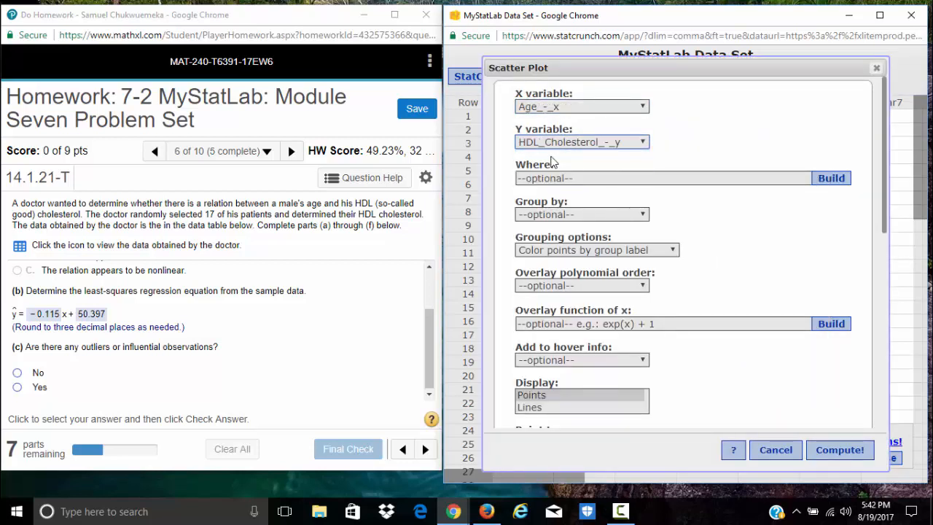
Step: Look through the scatter plot's overlay, display, divider and graph property options
scroll(733, 387, "down", 4)
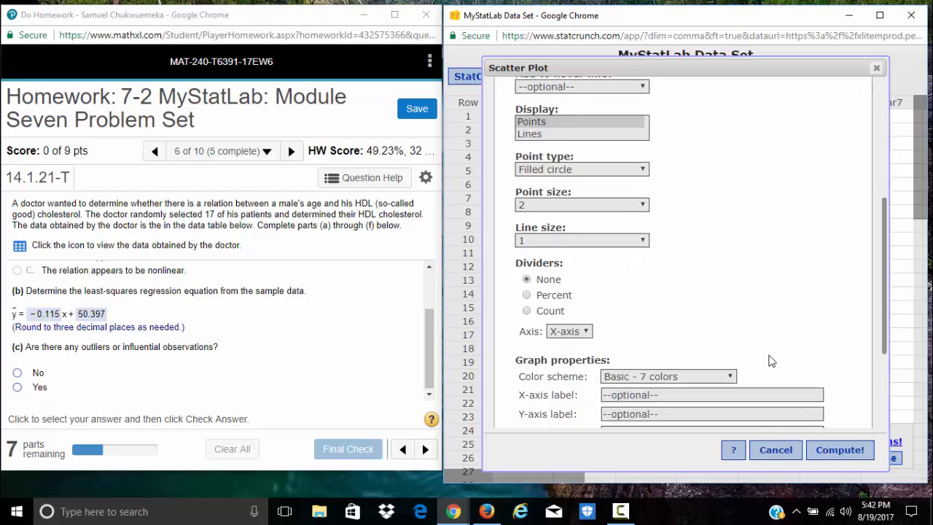
scroll(723, 303, "up", 1)
scroll(721, 297, "down", 3)
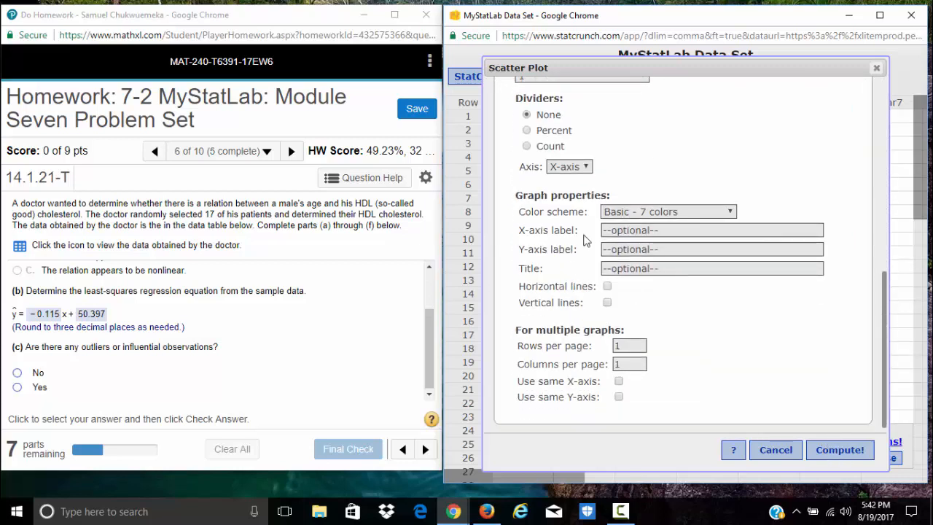
scroll(758, 348, "up", 6)
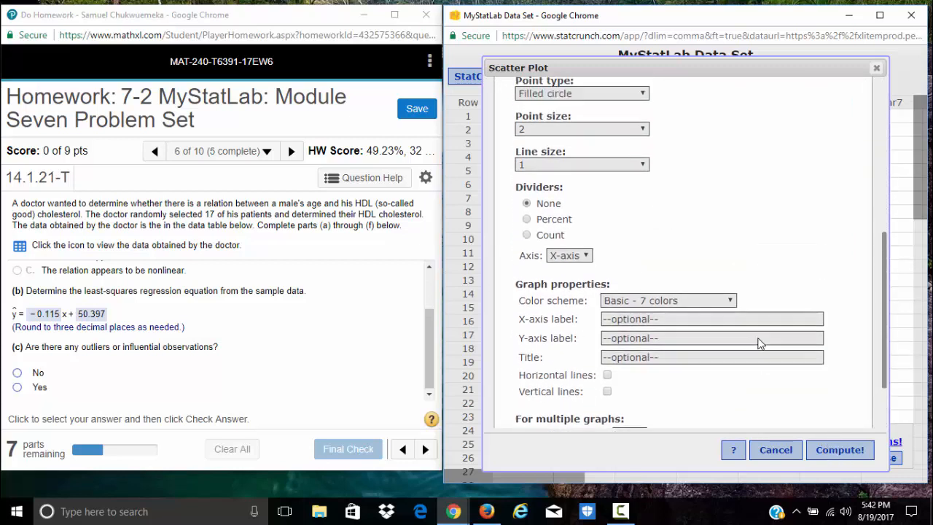
scroll(748, 335, "up", 1)
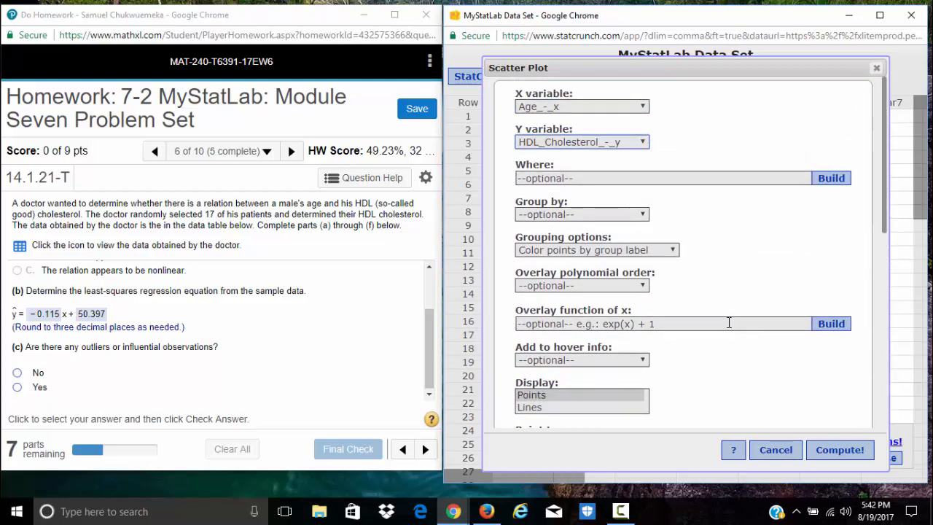
scroll(725, 320, "down", 6)
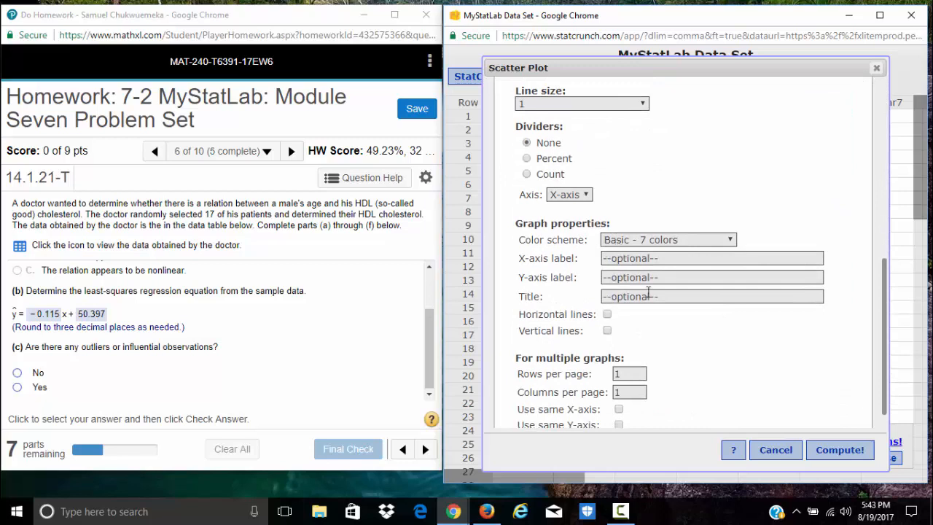
scroll(703, 321, "down", 1)
scroll(705, 327, "down", 1)
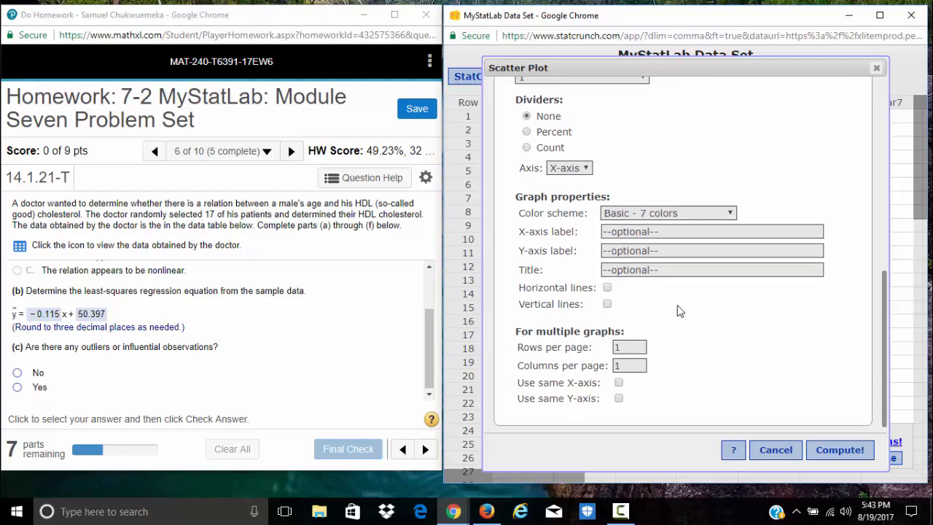
scroll(678, 311, "up", 5)
scroll(704, 316, "down", 5)
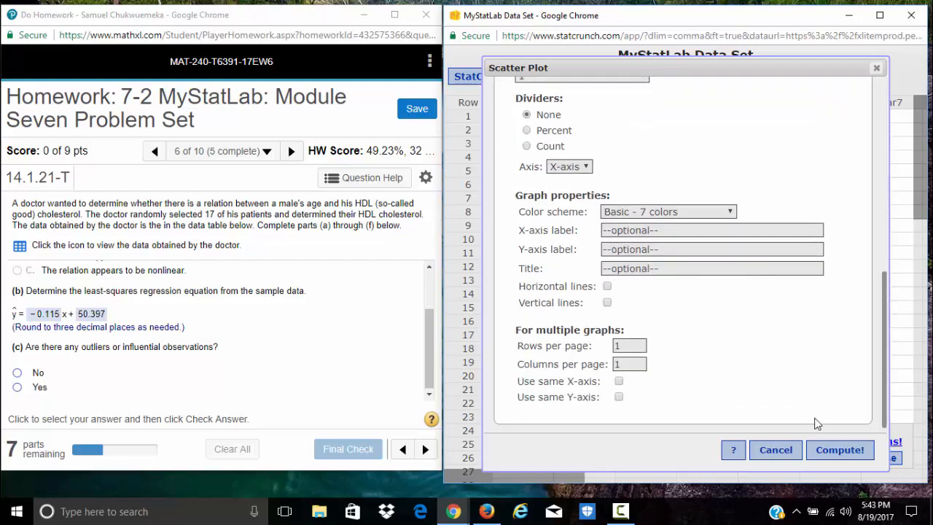
Step: Compute the scatter plot and enlarge its window in width and height to inspect the points for outliers
left_click(838, 452)
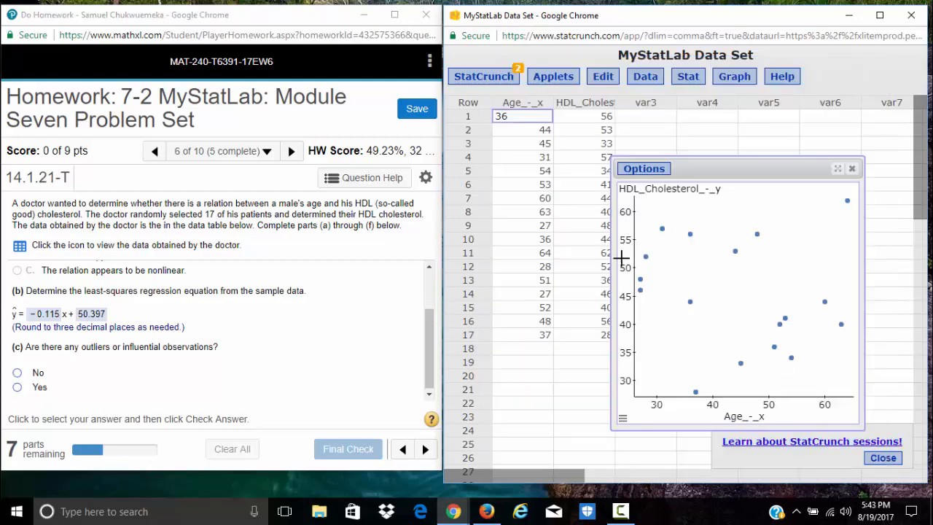
left_click_drag(616, 244, 458, 246)
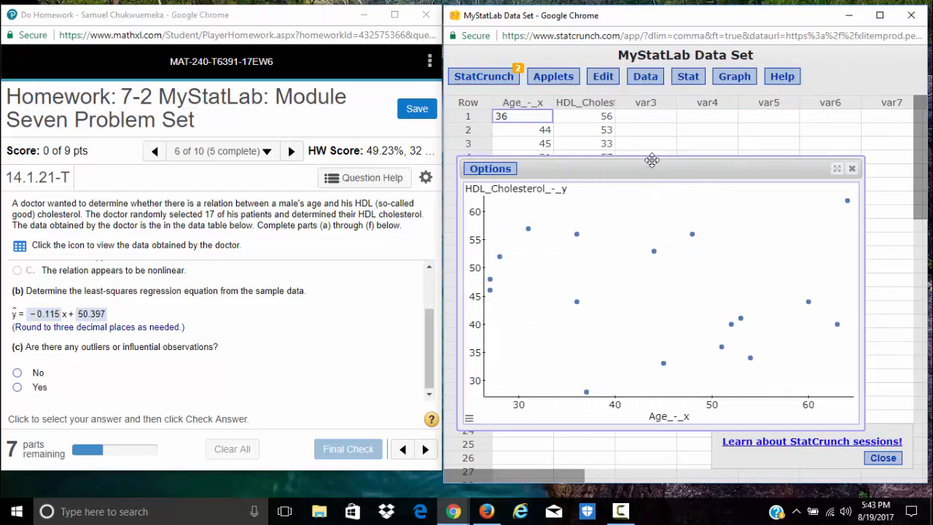
left_click_drag(662, 157, 660, 62)
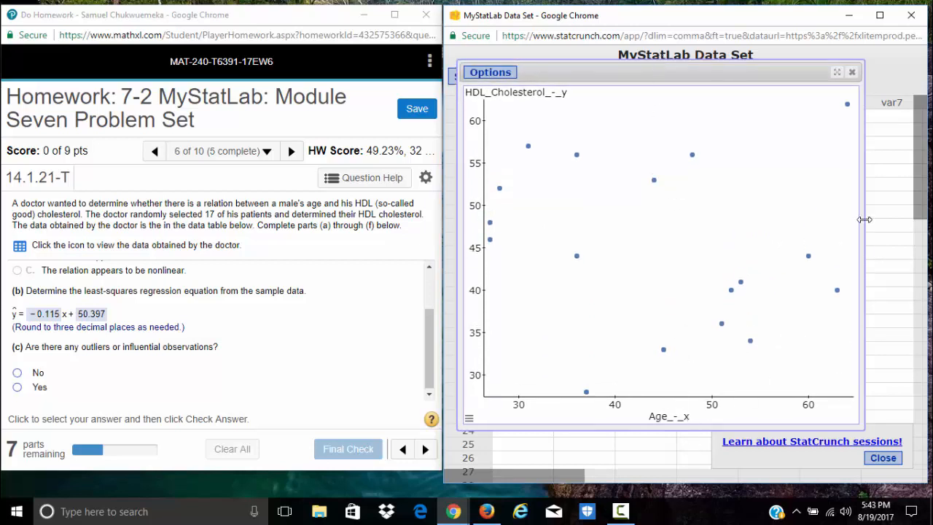
Step: Widen the age versus HDL cholesterol scatterplot for inspection, close it, and answer No to part (c) on outliers or influential observations
left_click_drag(864, 220, 905, 232)
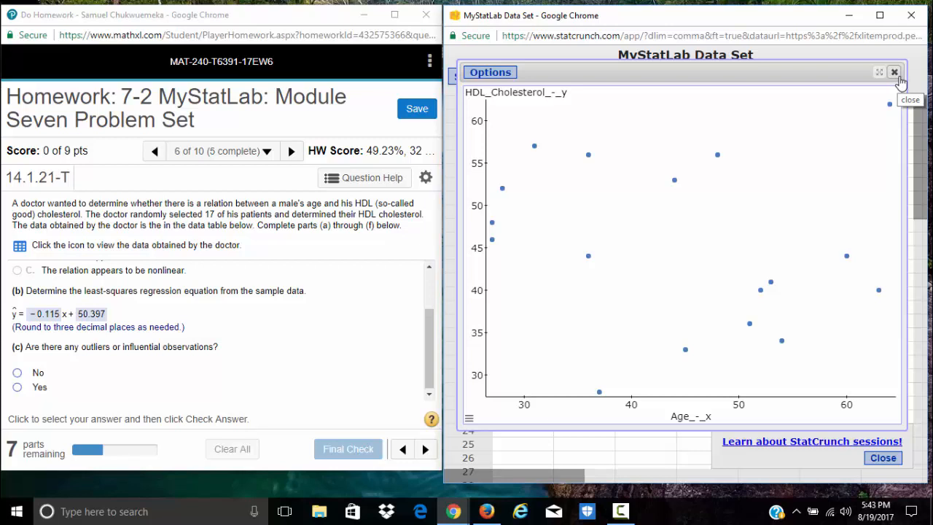
left_click(894, 73)
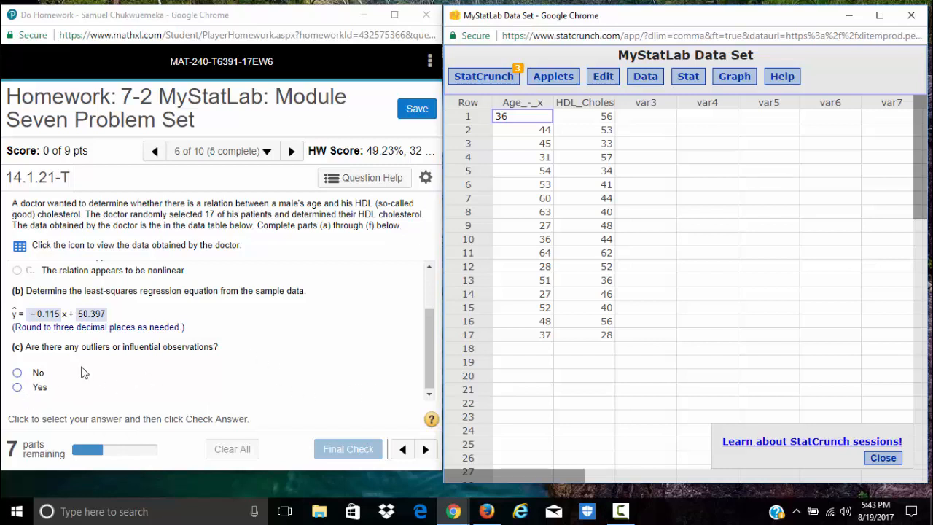
left_click(21, 373)
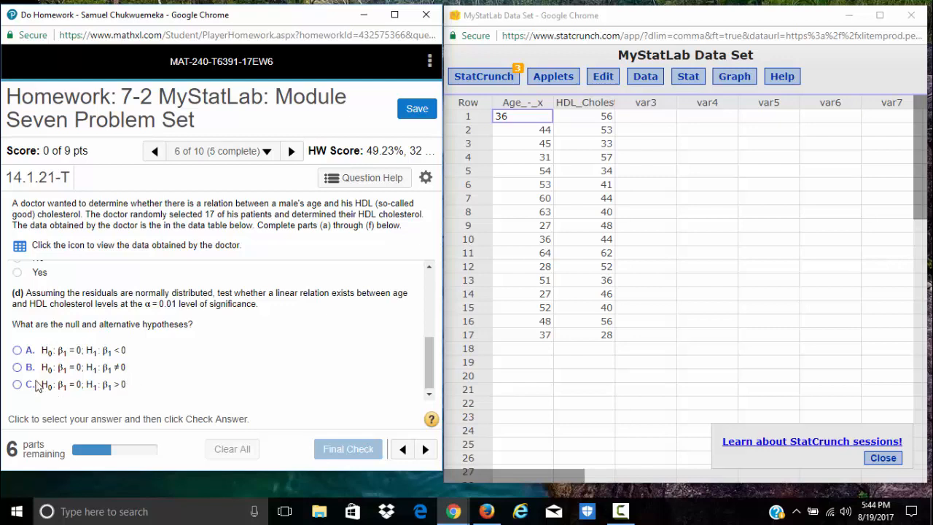
Step: Submit option B, H0: β1 = 0; H1: β1 ≠ 0, as the hypotheses for part (d)
left_click(17, 367)
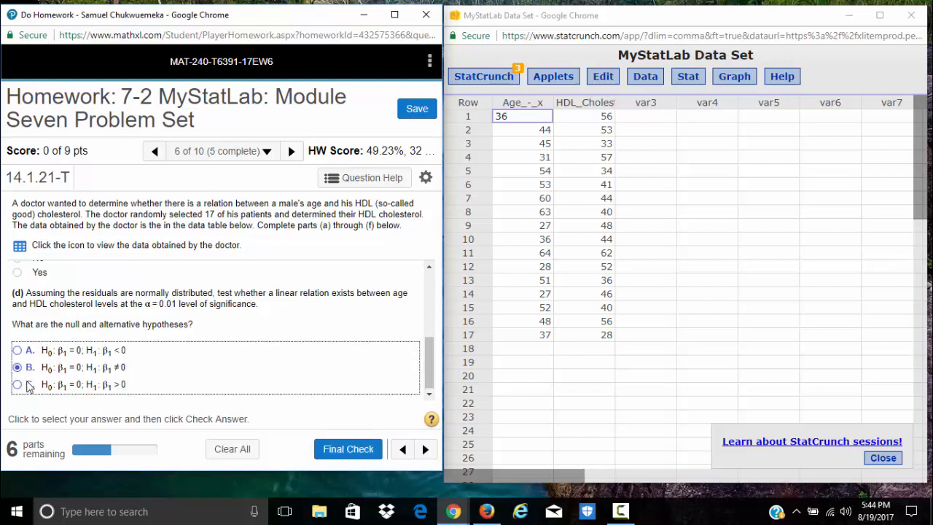
key("Return")
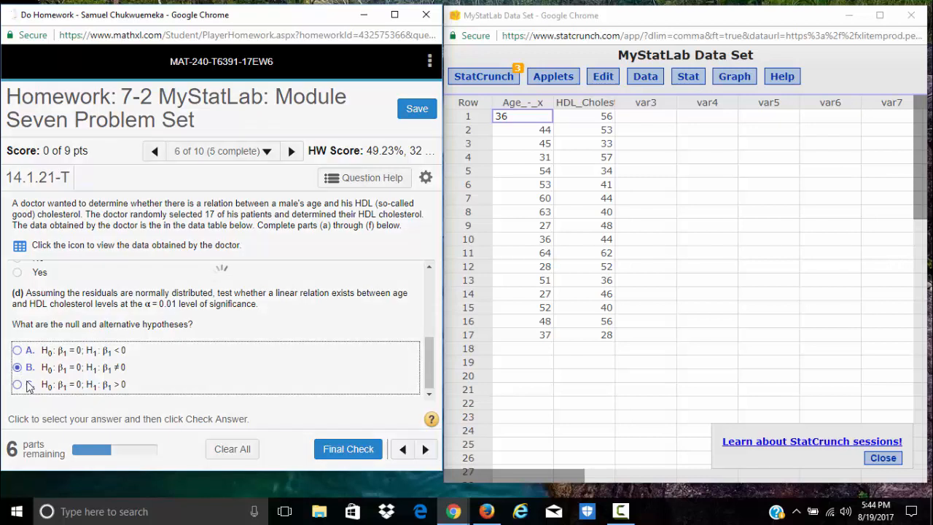
key("Return")
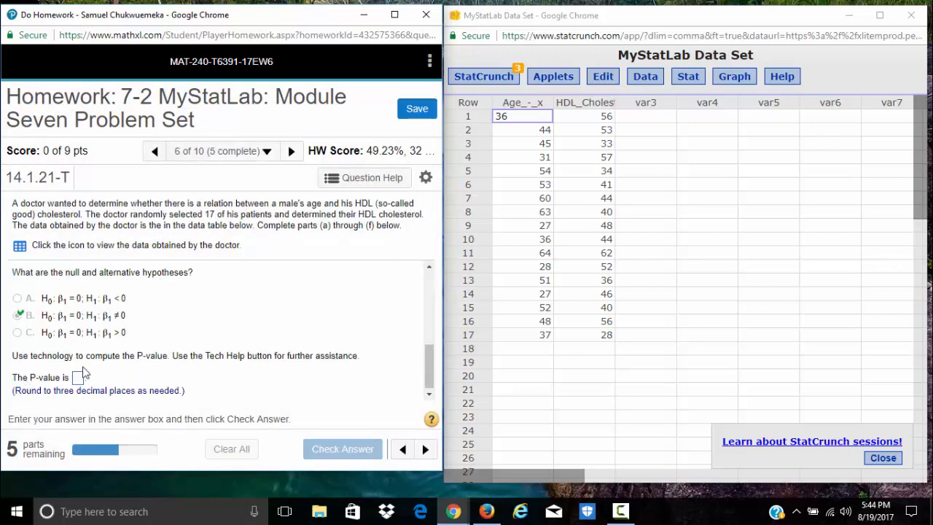
Step: Compute a simple linear regression with Age_-_x as the X variable and HDL_Cholesterol_-_y as the Y variable
left_click(688, 83)
mouse_move(695, 195)
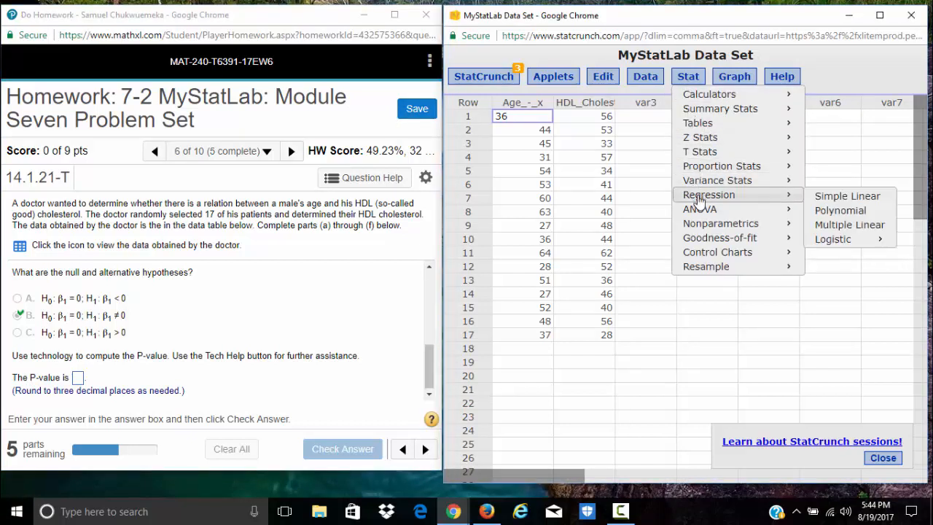
left_click(838, 196)
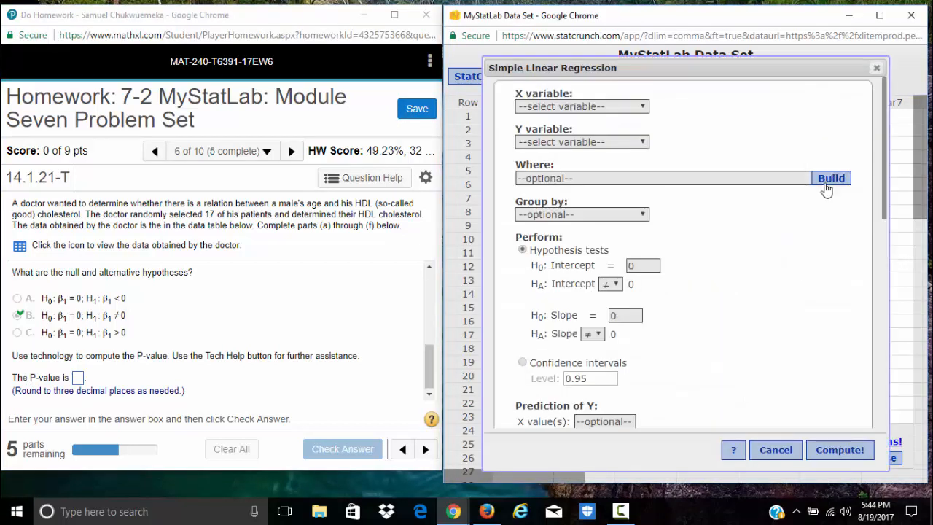
left_click(599, 111)
left_click(583, 135)
left_click(589, 142)
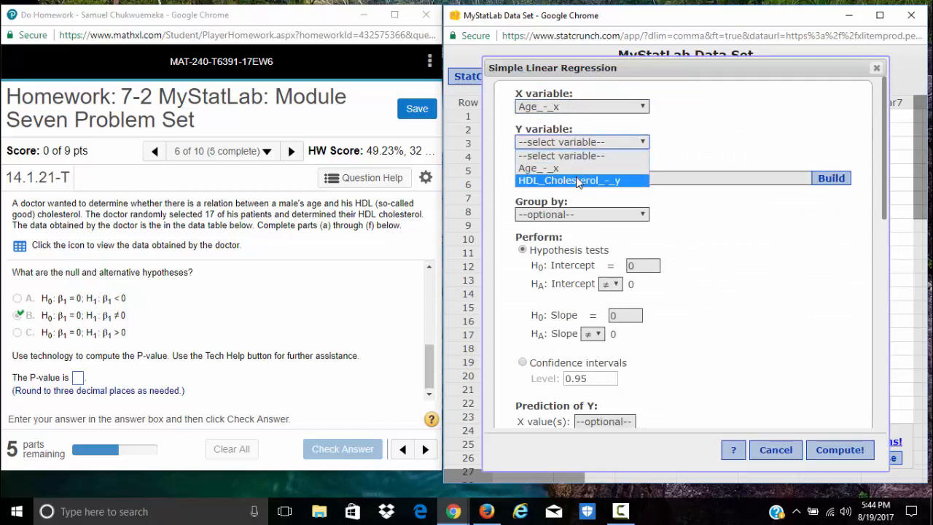
left_click(575, 181)
scroll(754, 328, "down", 4)
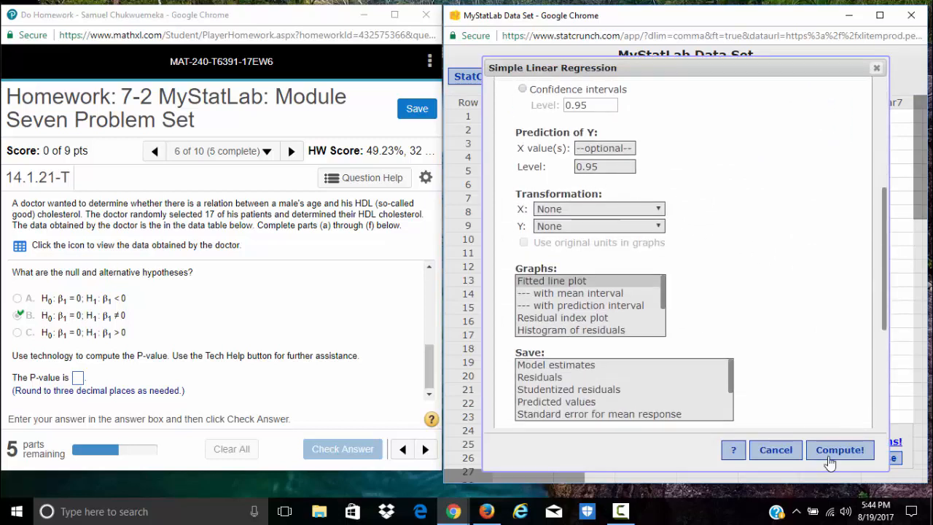
left_click(832, 452)
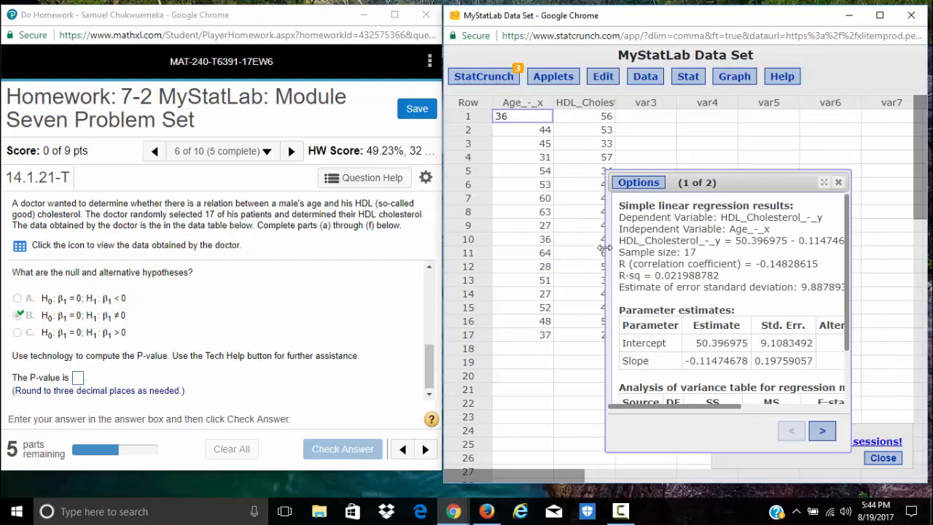
Step: Enlarge the regression results to expose the slope's P-value, and submit 0.57 as the P-value answer
left_click_drag(606, 249, 456, 251)
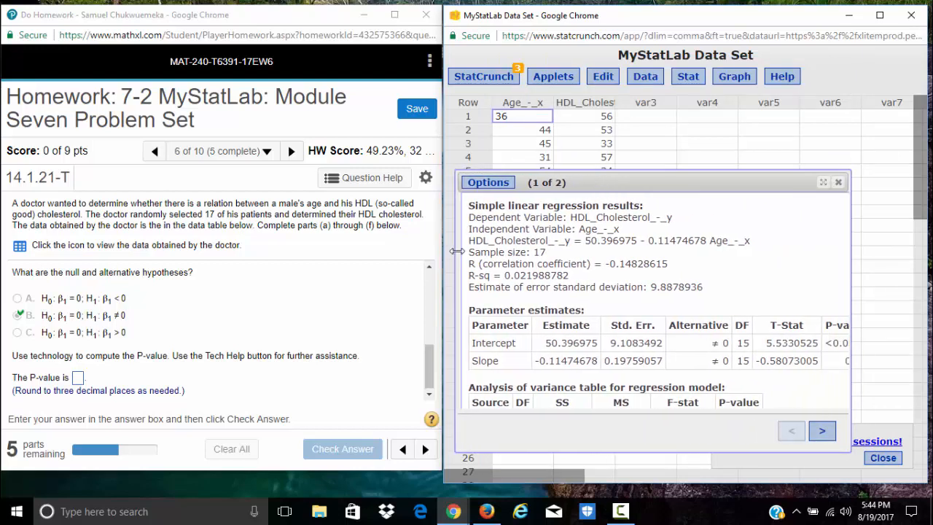
left_click_drag(669, 169, 673, 100)
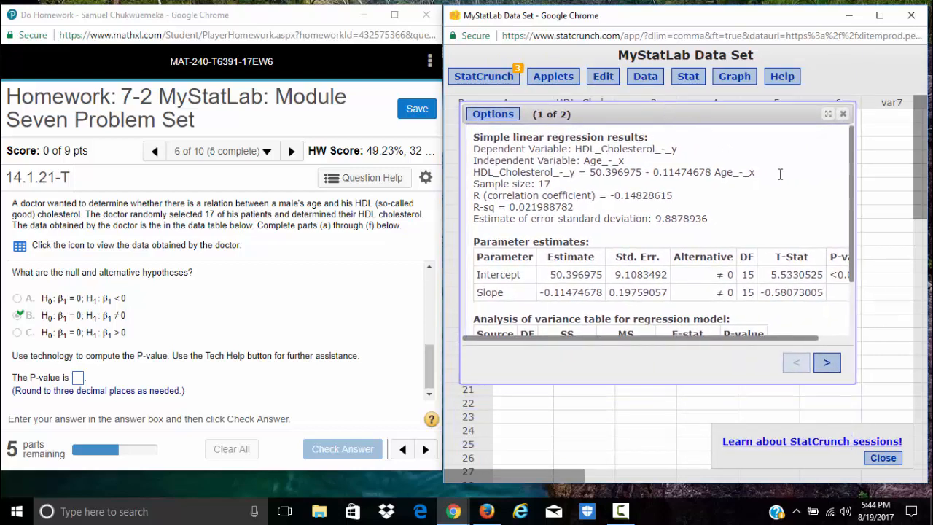
left_click_drag(856, 233, 906, 233)
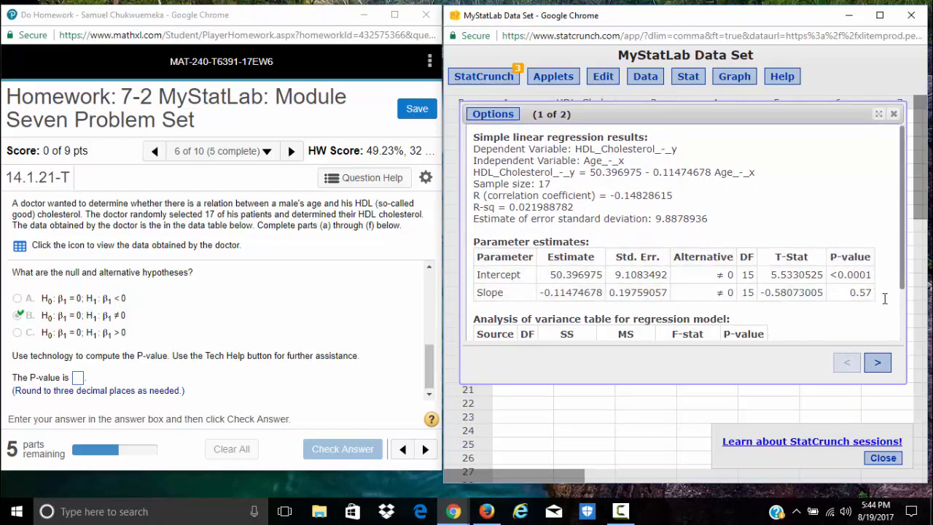
left_click(77, 377)
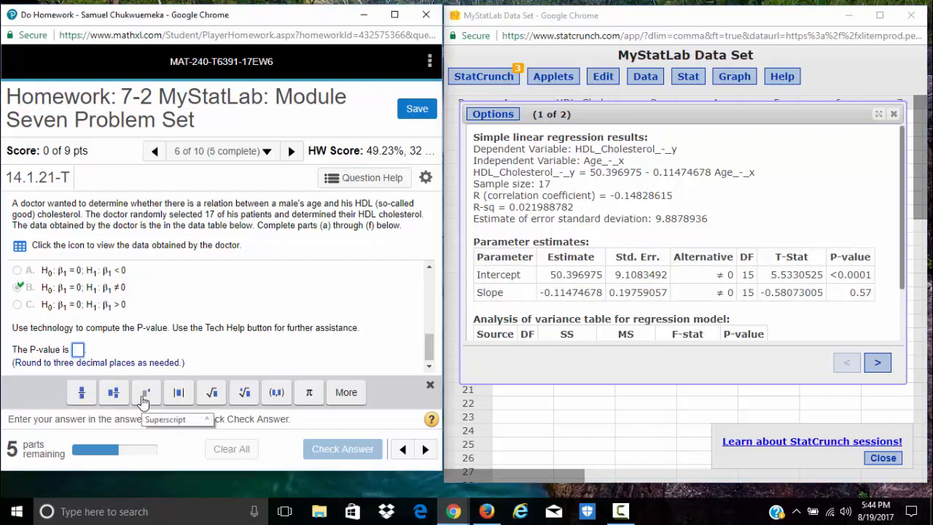
type("0.57")
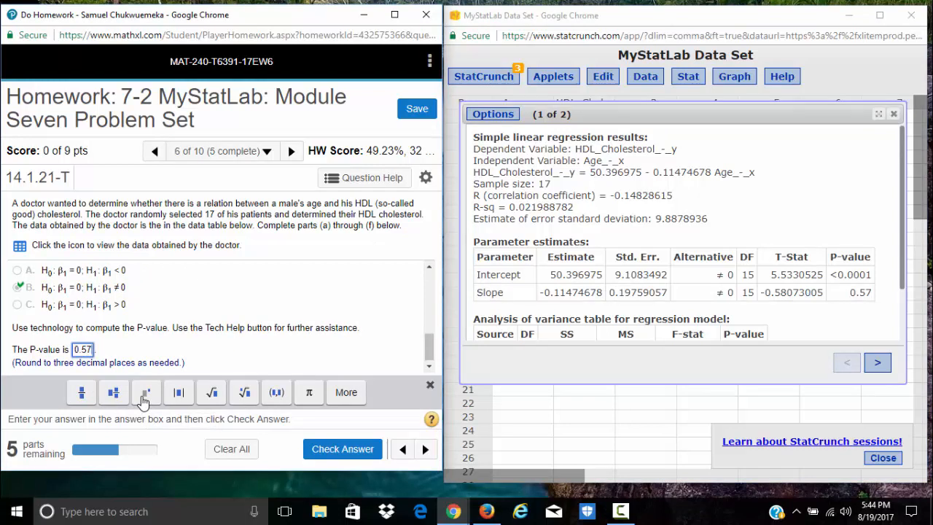
key("Return")
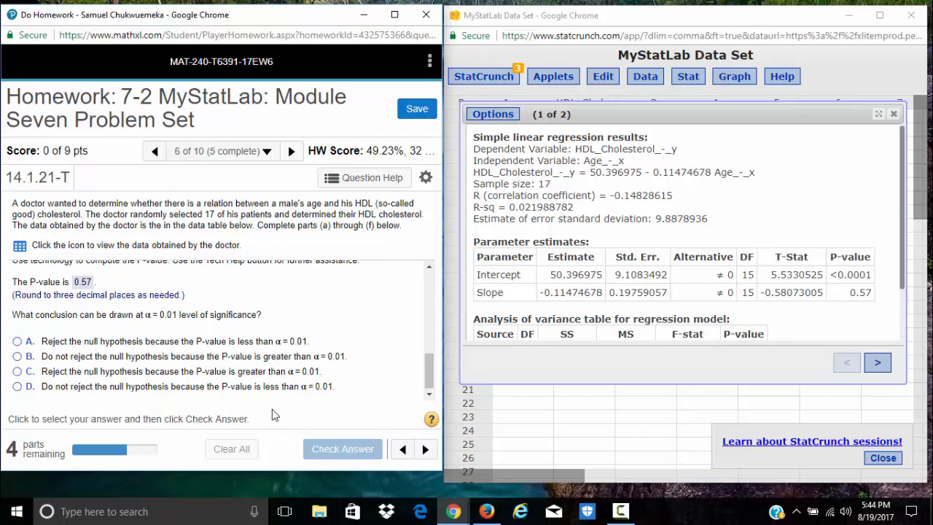
Step: Review part (d)'s significance level, hypotheses and P-value against the available conclusion choices
scroll(71, 341, "up", 2)
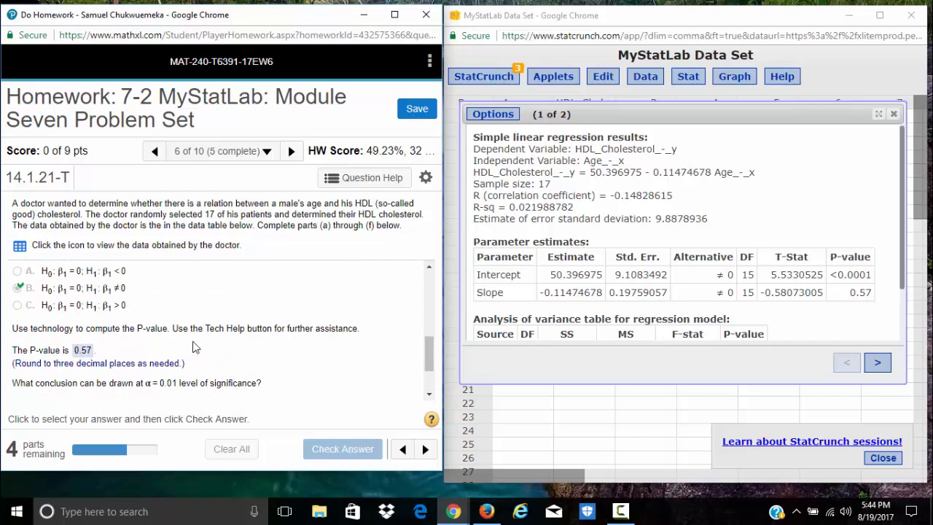
scroll(188, 349, "up", 2)
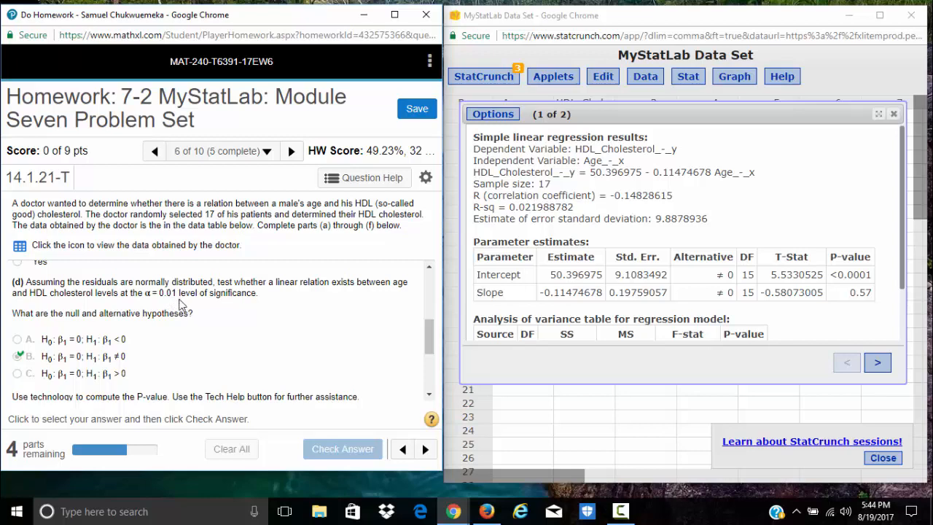
scroll(190, 320, "down", 4)
scroll(198, 317, "up", 2)
scroll(146, 343, "up", 1)
scroll(89, 364, "down", 1)
scroll(98, 361, "up", 4)
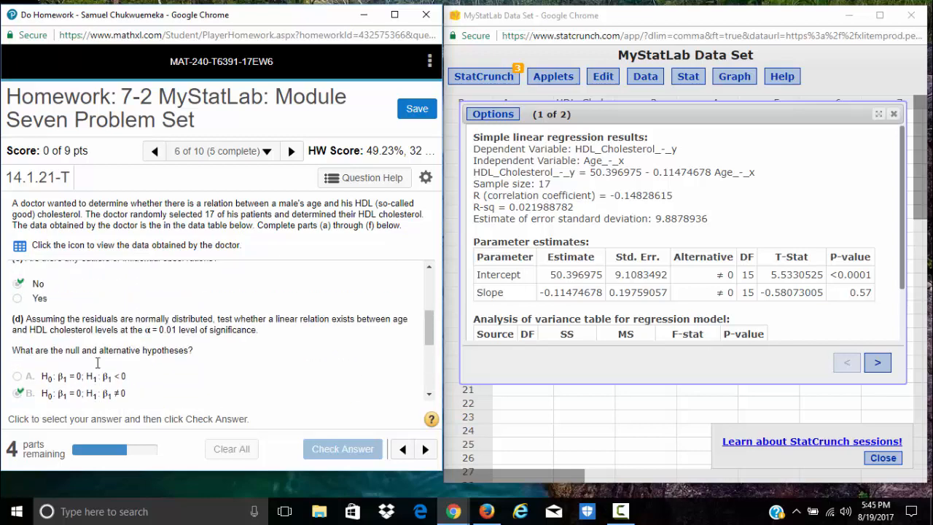
scroll(145, 335, "down", 3)
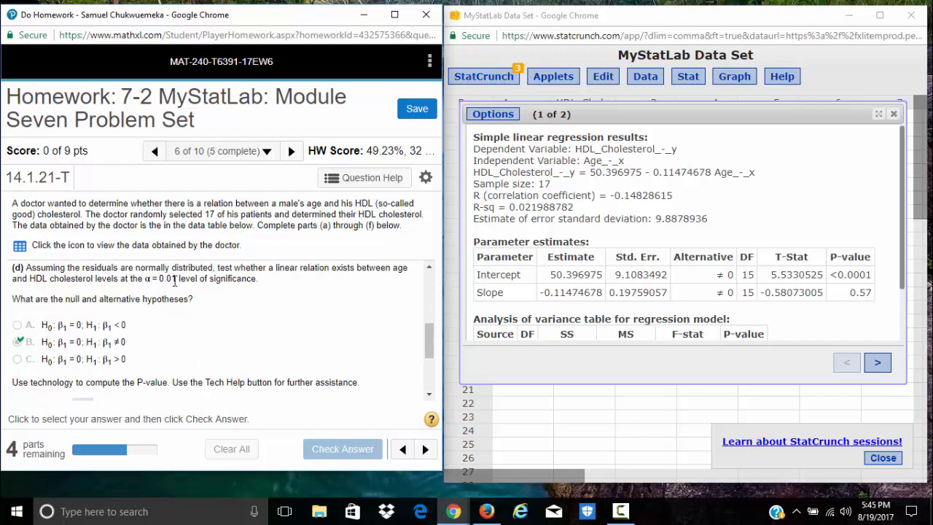
scroll(153, 331, "down", 1)
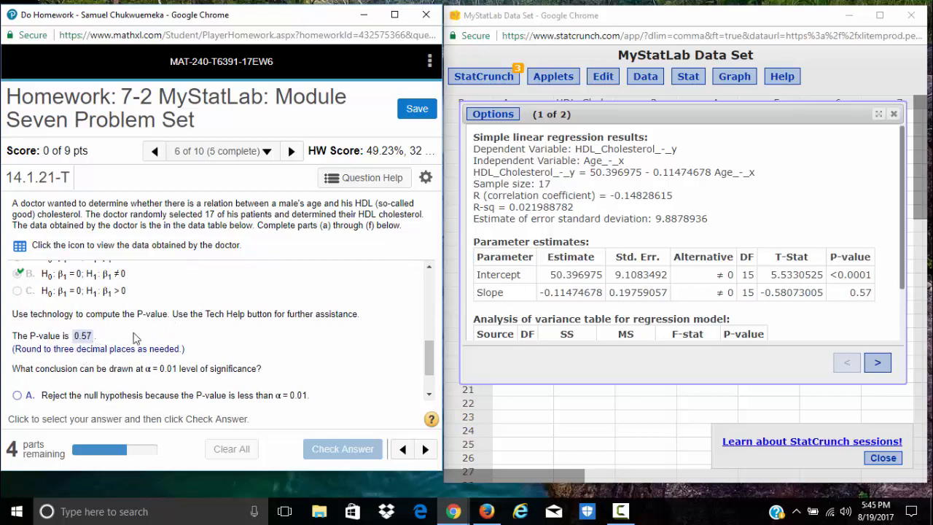
scroll(138, 337, "up", 3)
scroll(172, 342, "down", 2)
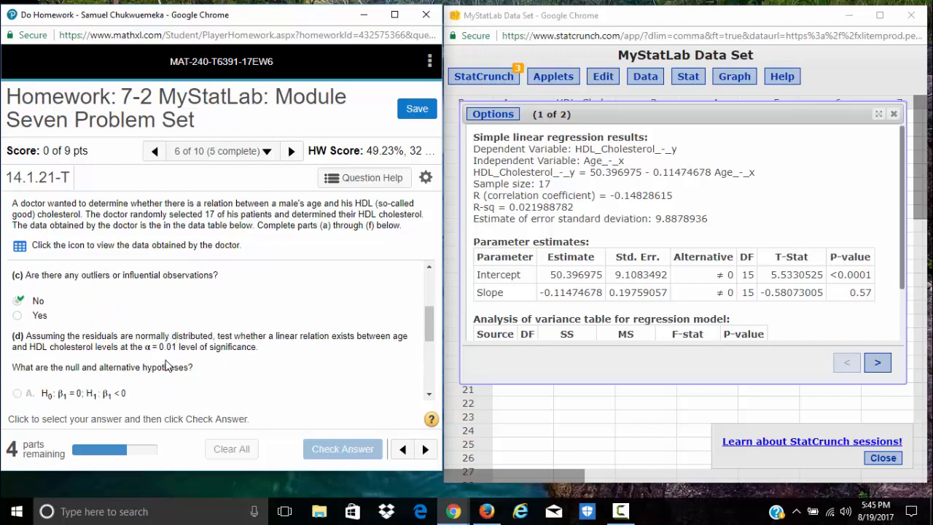
scroll(163, 353, "down", 3)
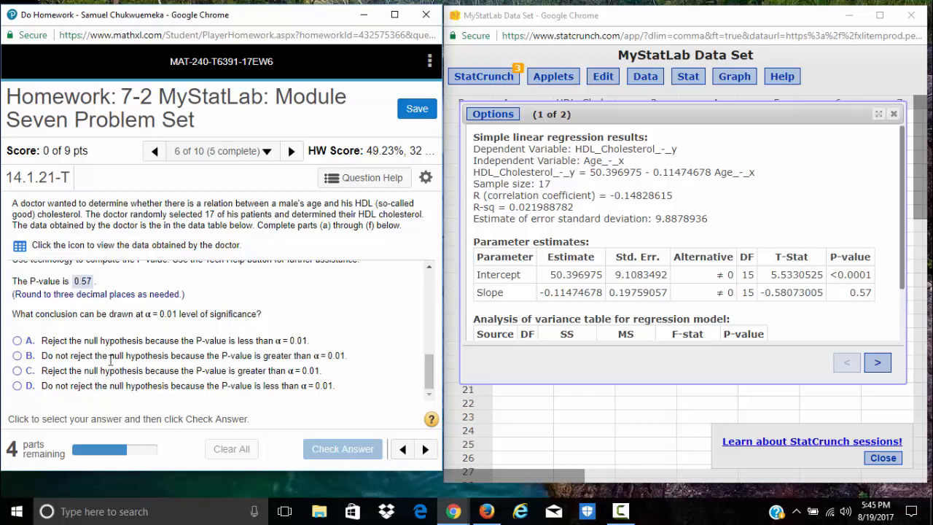
Step: Submit conclusion B, do not reject the null hypothesis because the P-value is greater than α = 0.01
left_click(17, 356)
key("Return")
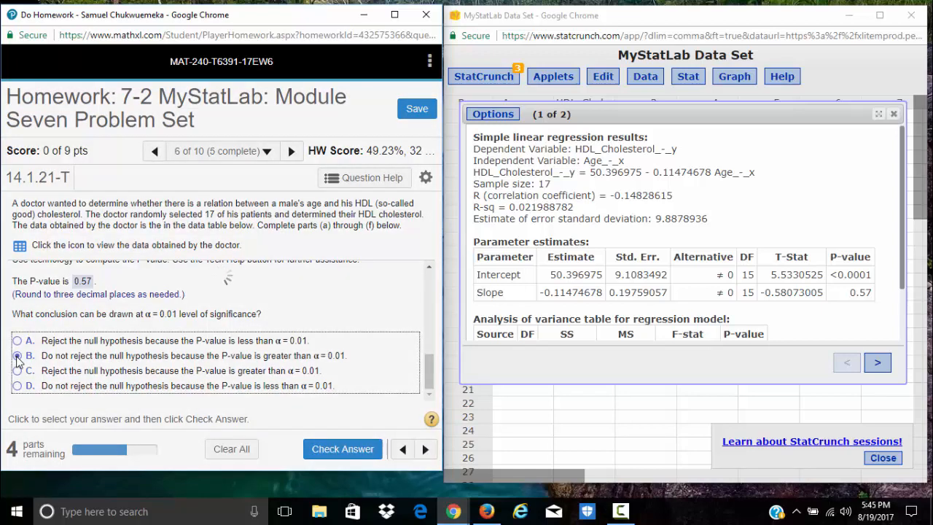
key("Return")
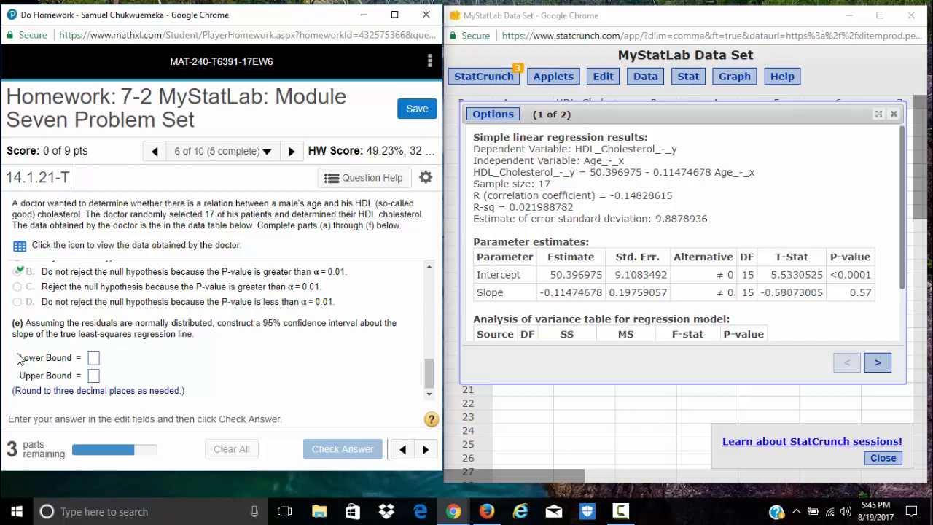
Step: Close the regression results and set up a new simple linear regression with Age_-_x as X and HDL_Cholesterol_-_y as Y
left_click(894, 115)
left_click(688, 76)
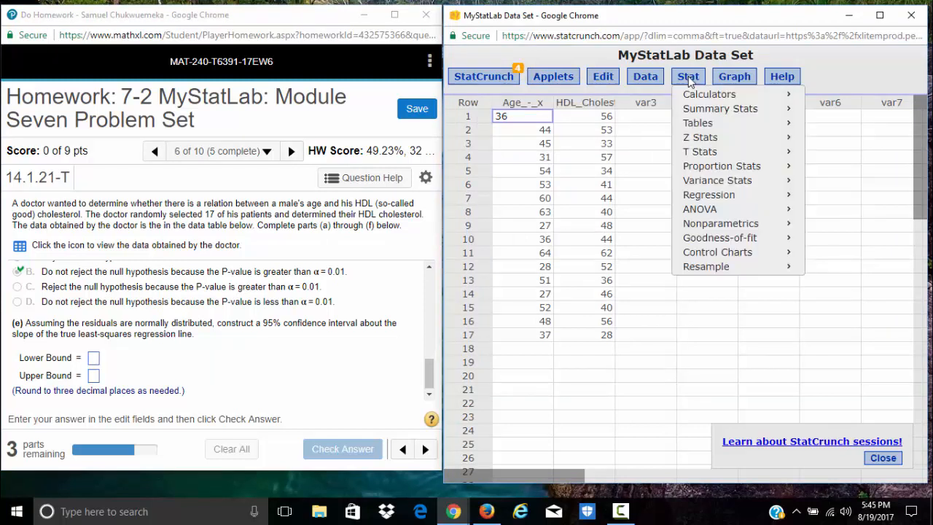
mouse_move(705, 199)
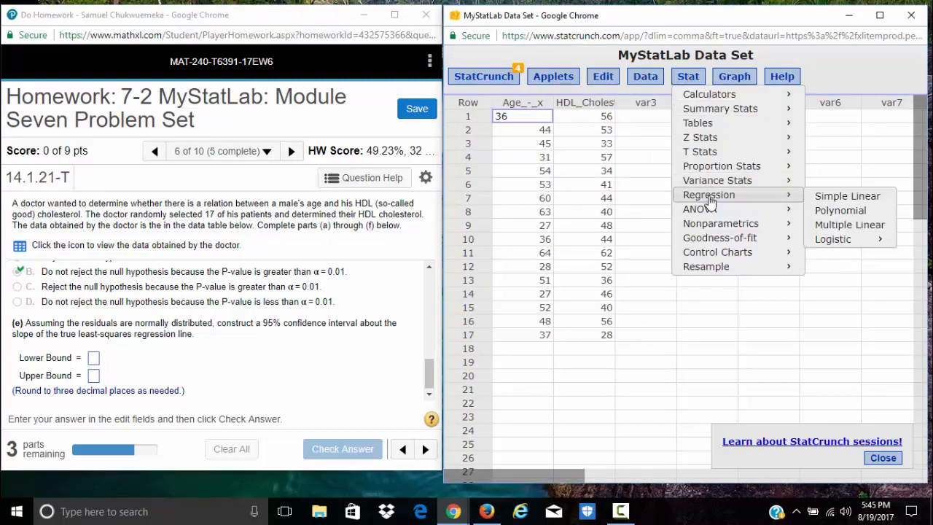
left_click(838, 201)
left_click(583, 110)
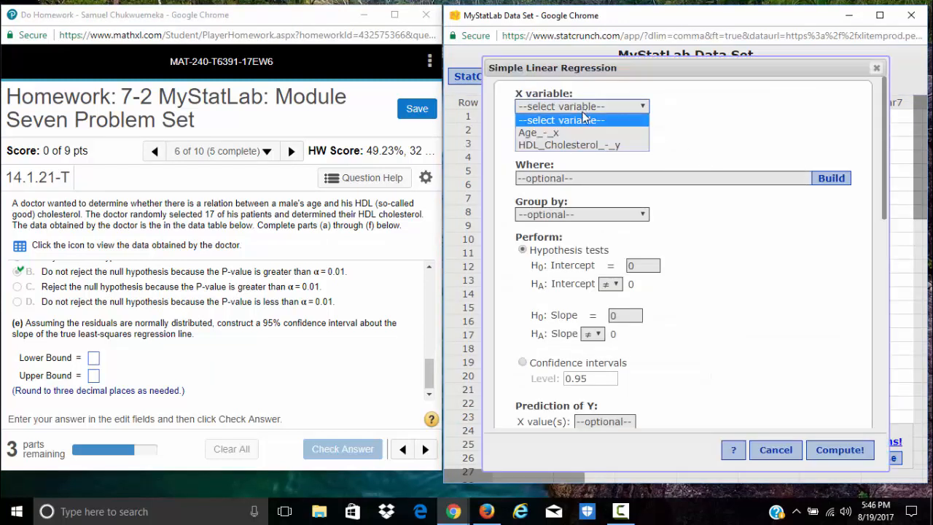
left_click(575, 133)
left_click(583, 141)
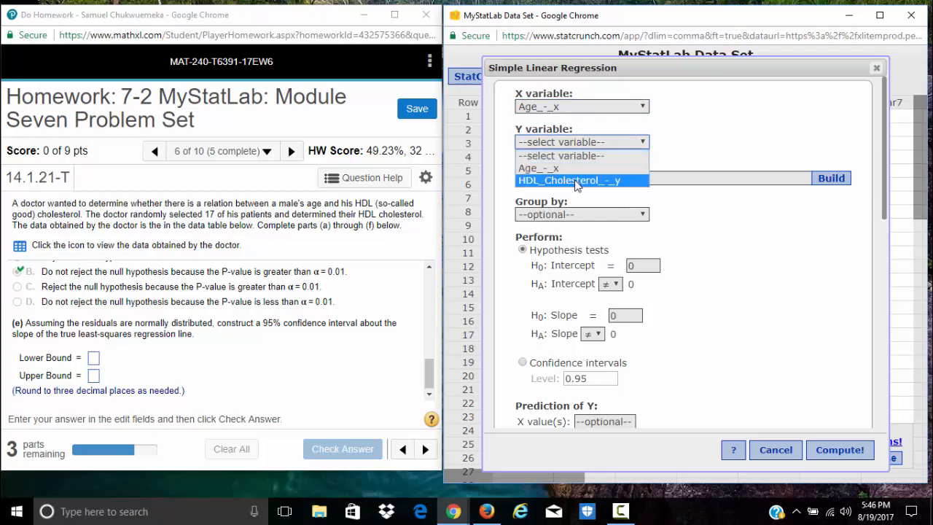
left_click(576, 182)
Step: Compute the regression with confidence intervals at level 0.95, and widen the results to show the slope's lower and upper limits
scroll(794, 293, "down", 1)
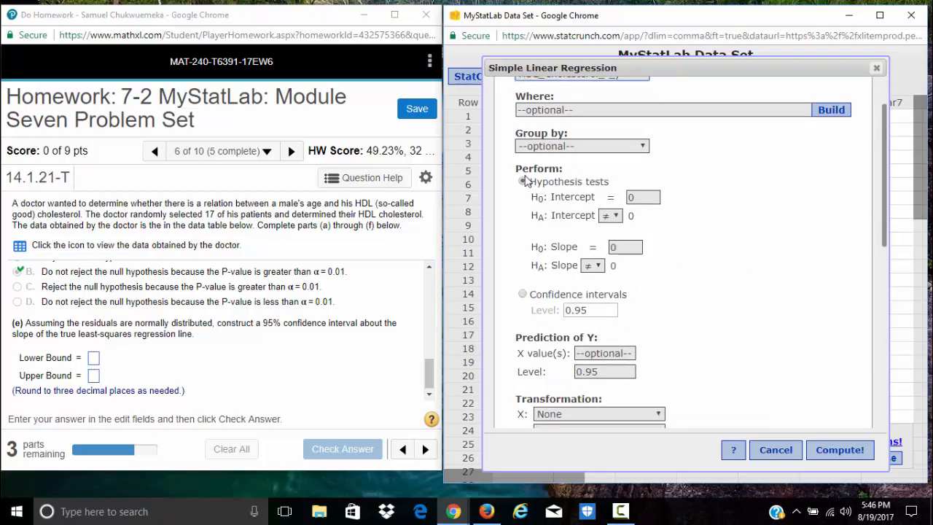
left_click(524, 297)
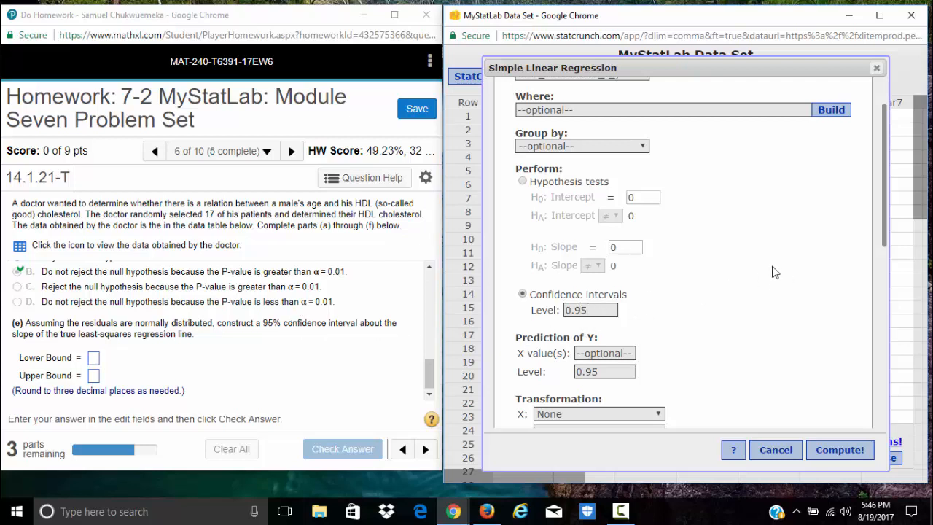
scroll(724, 260, "down", 2)
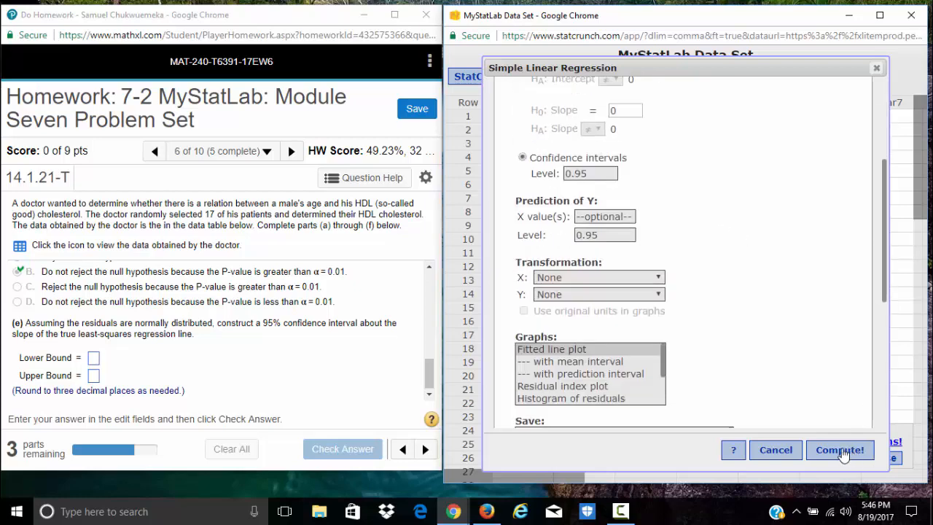
left_click(841, 450)
left_click_drag(591, 284, 450, 281)
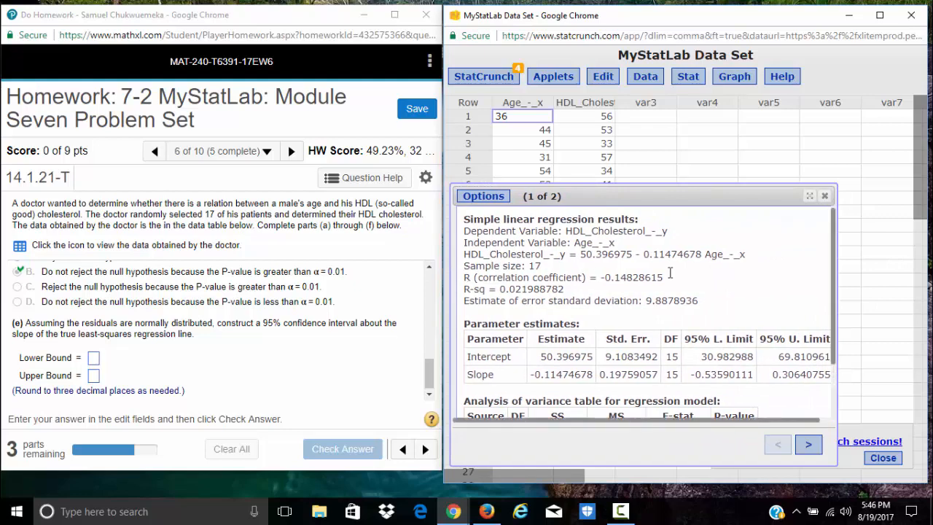
left_click_drag(837, 291, 891, 294)
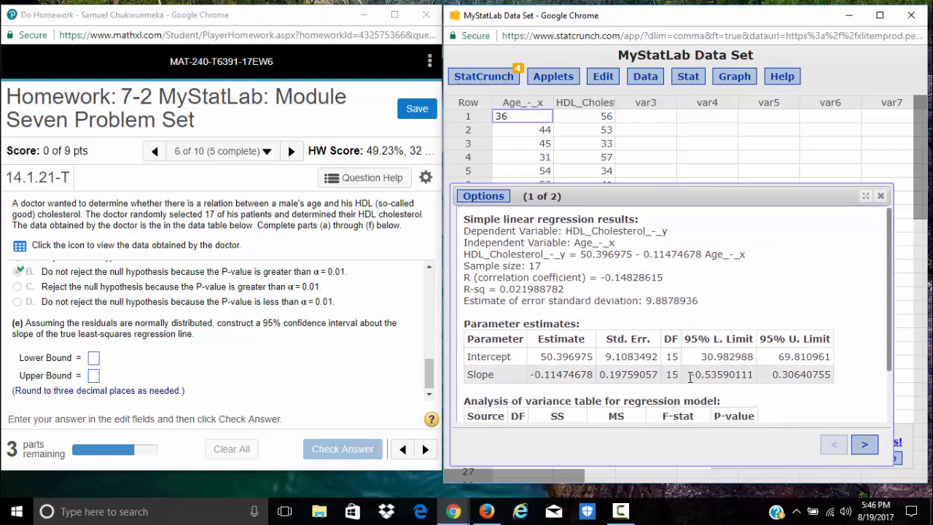
Step: Submit -0.536 and 0.306 as the slope's lower and upper bounds in part (e), and continue to part (f)'s multiple-choice question
left_click_drag(689, 373, 834, 374)
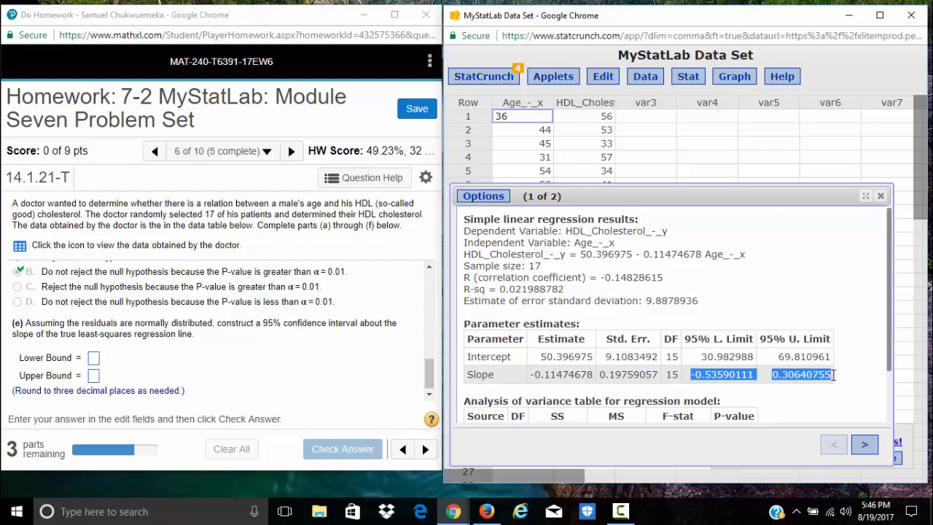
left_click(758, 379)
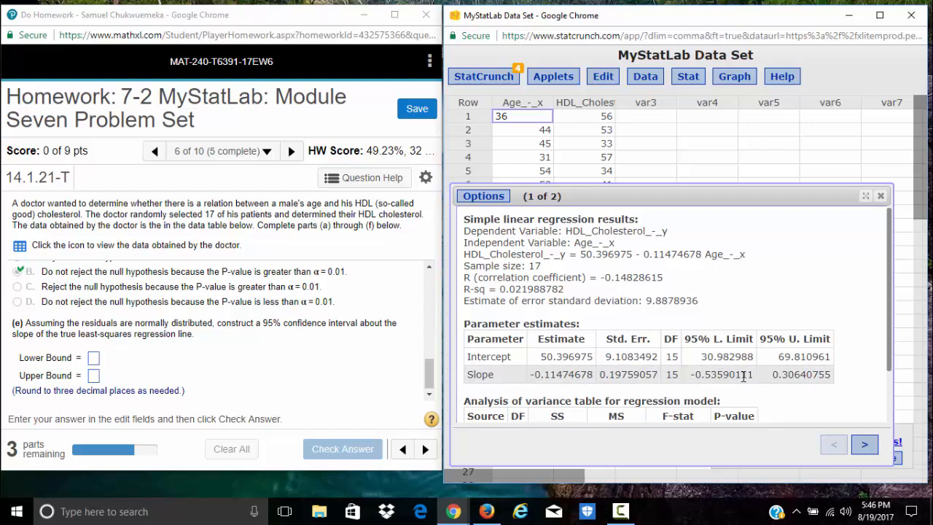
left_click(94, 358)
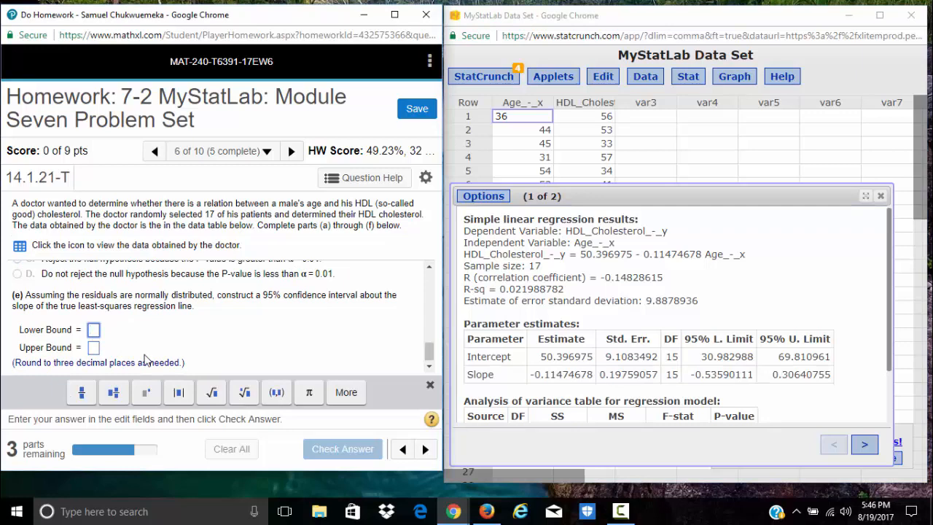
type("-0.5")
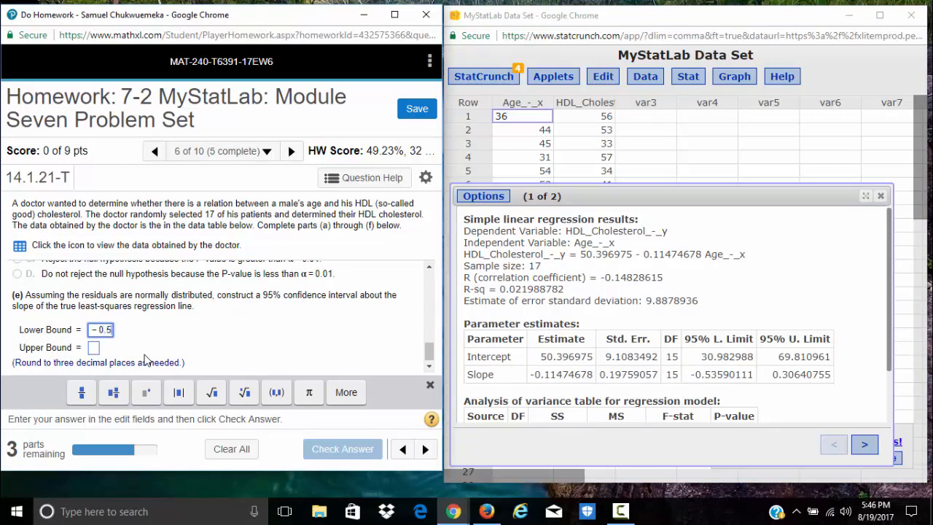
type("36")
key("Tab")
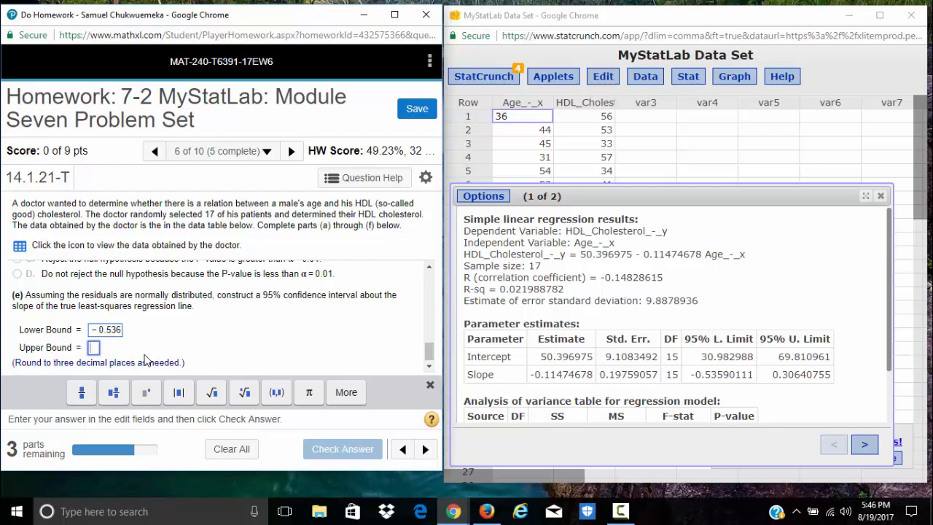
type("0.30")
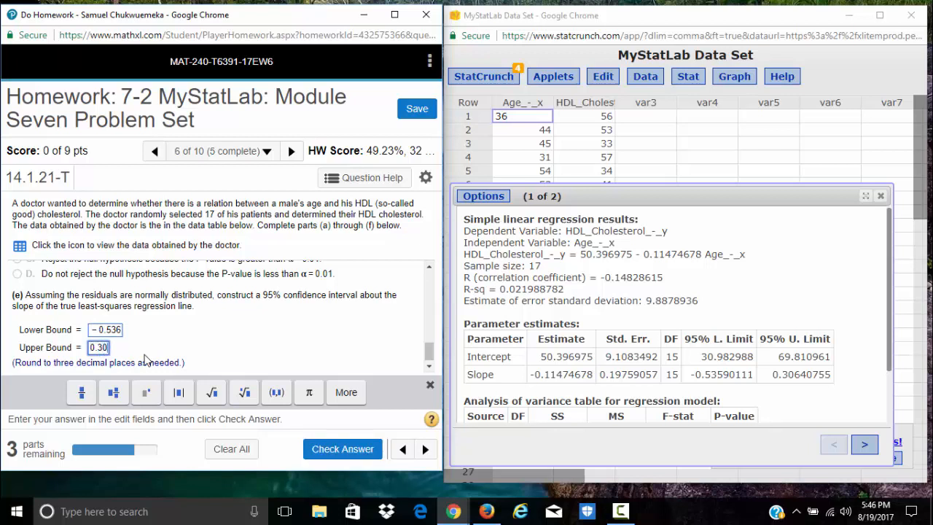
type("6")
key("Return")
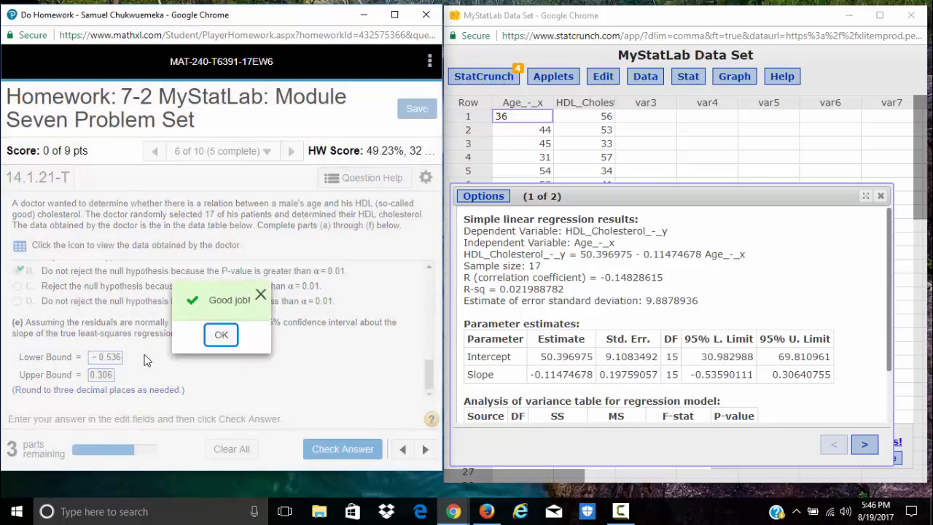
key("Return")
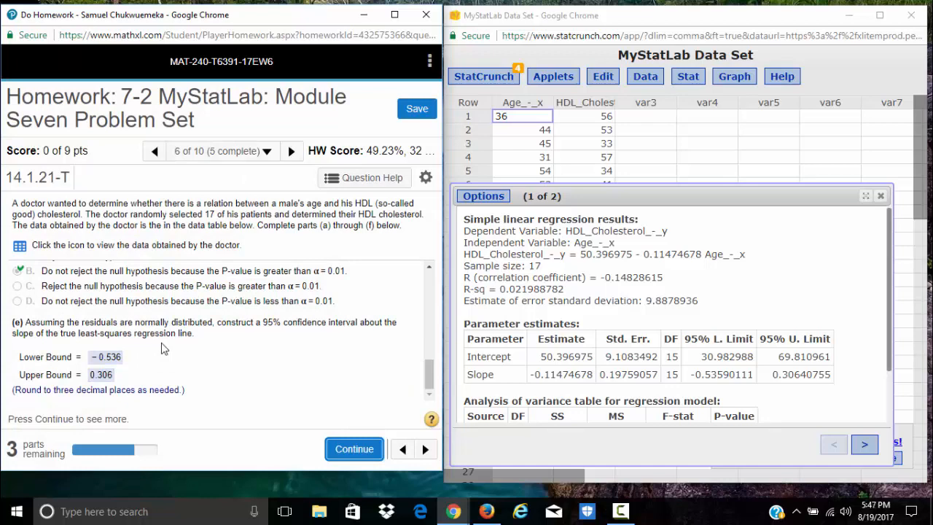
left_click(365, 452)
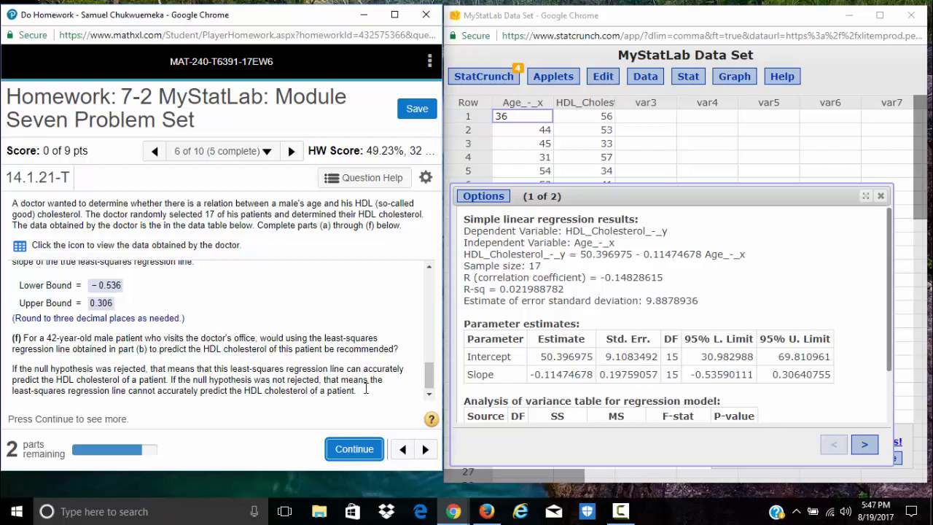
left_click(347, 448)
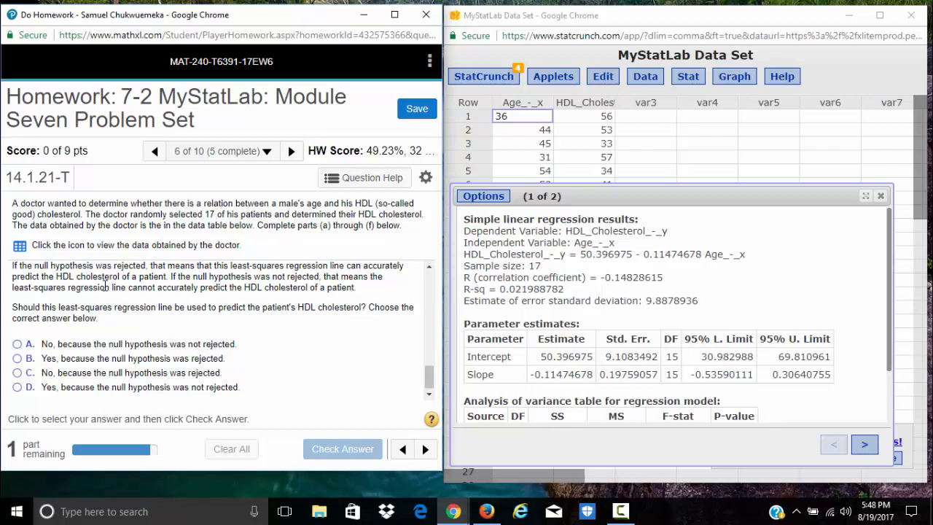
Step: Review part (f)'s explanation and answer choices against the null hypothesis conclusion in part (d)
scroll(106, 284, "up", 1)
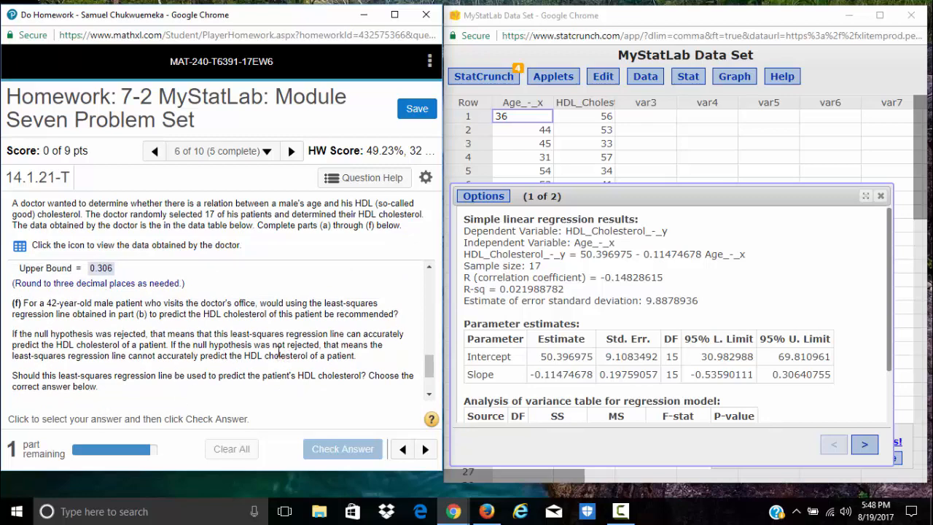
scroll(276, 357, "up", 5)
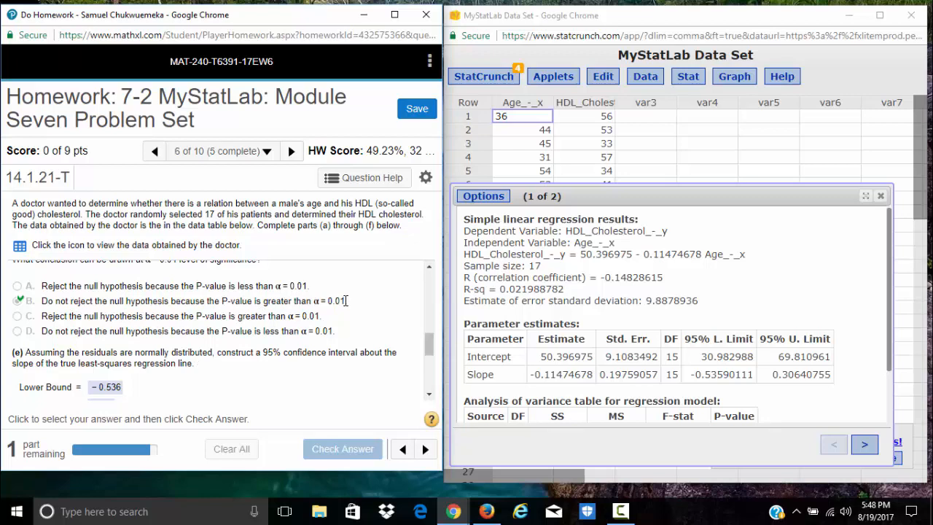
scroll(304, 375, "down", 5)
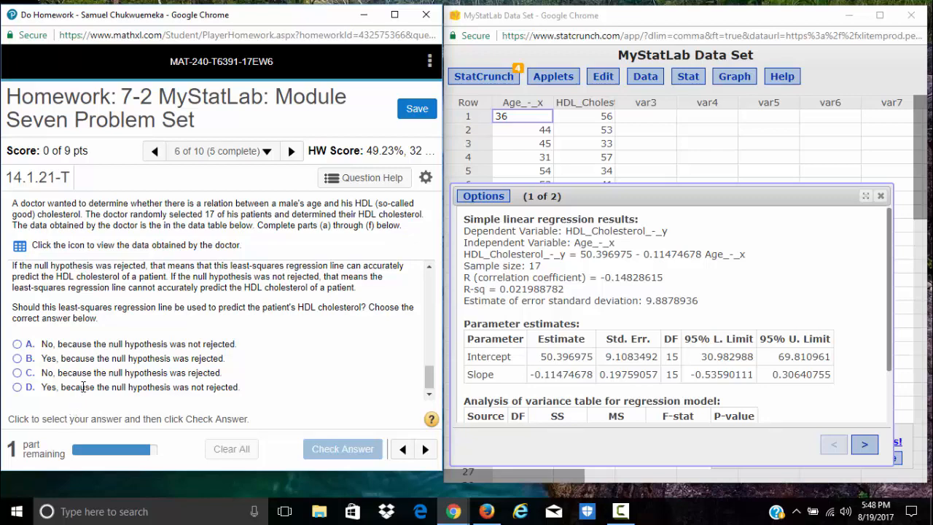
scroll(150, 342, "up", 5)
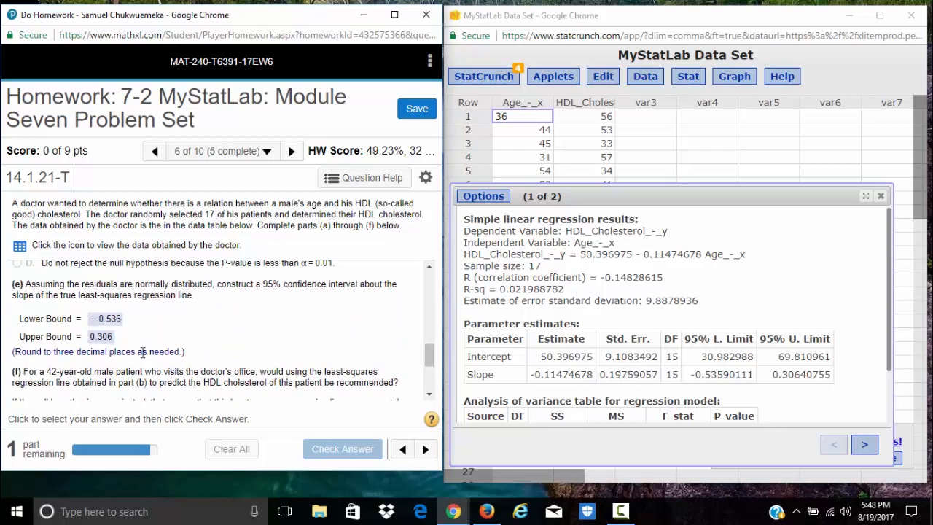
scroll(146, 346, "down", 2)
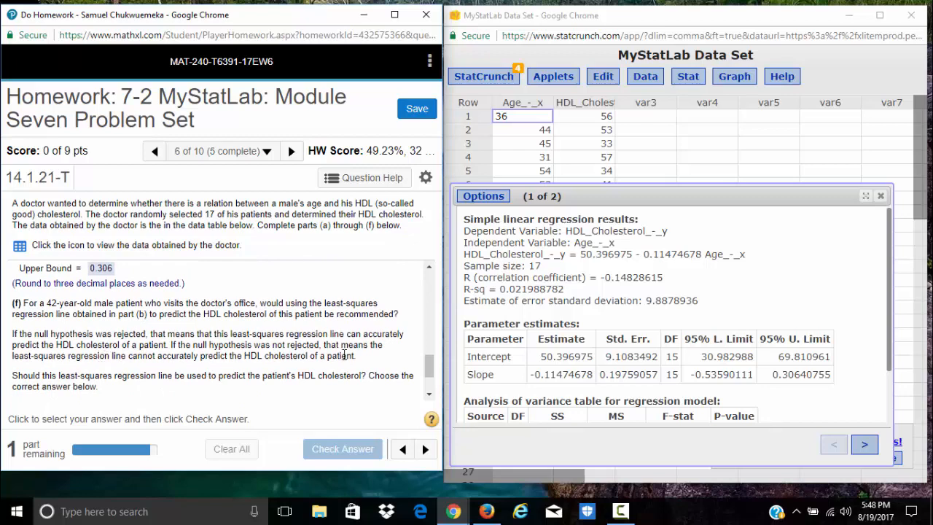
scroll(185, 339, "up", 2)
scroll(185, 339, "up", 3)
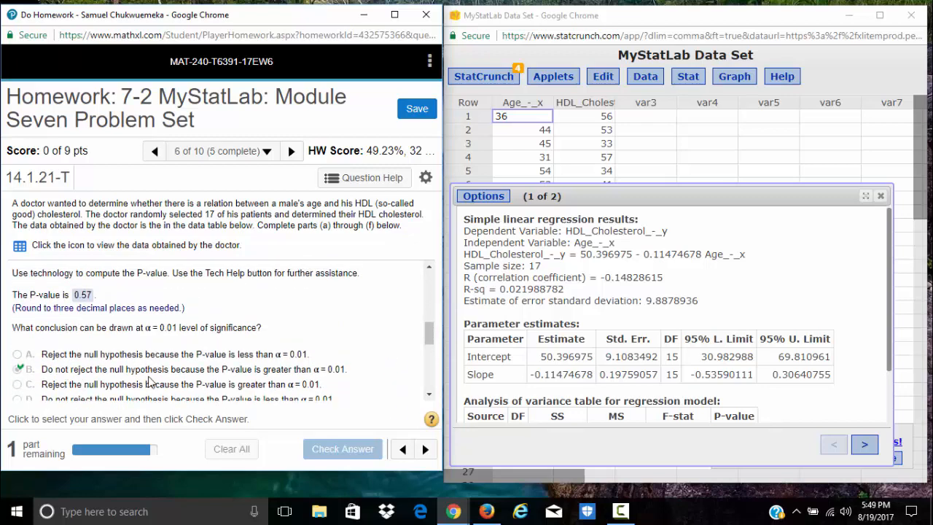
scroll(156, 379, "down", 3)
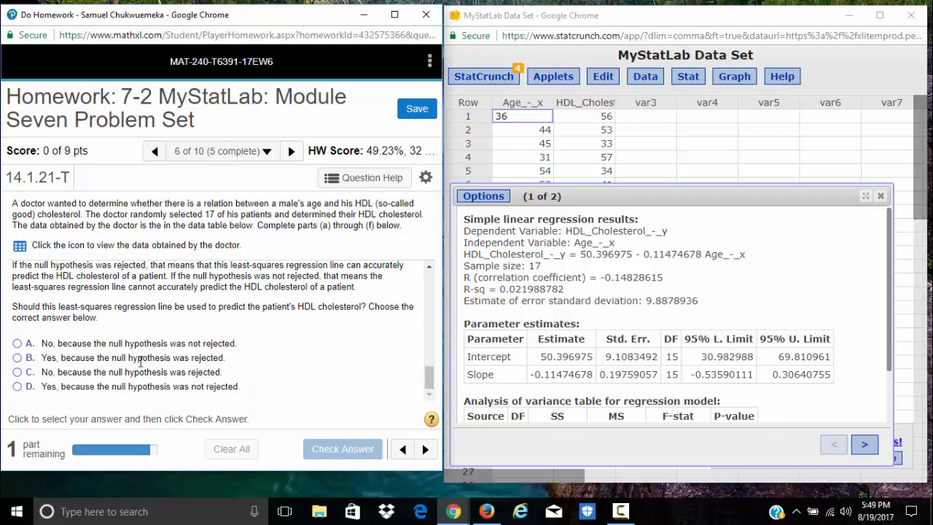
Step: Submit answer A for part (f), No, because the null hypothesis was not rejected
left_click(16, 343)
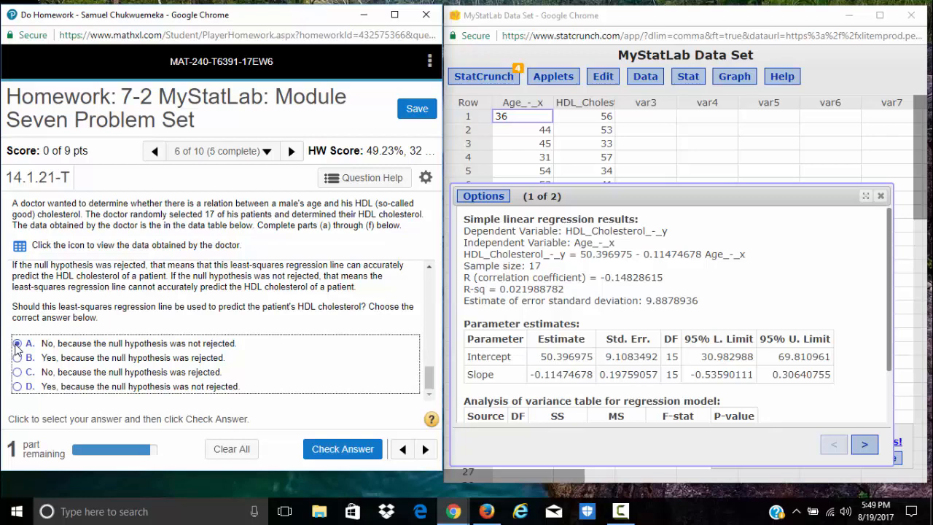
key("Return")
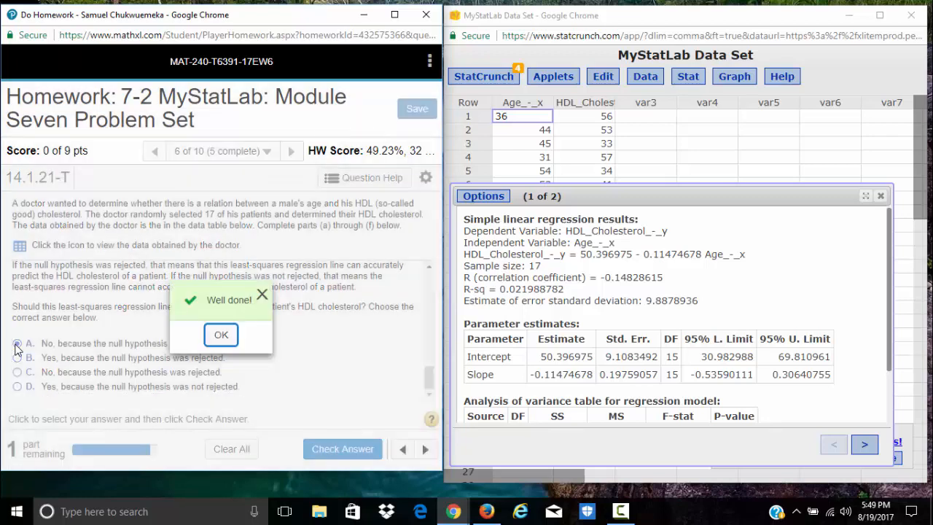
key("Return")
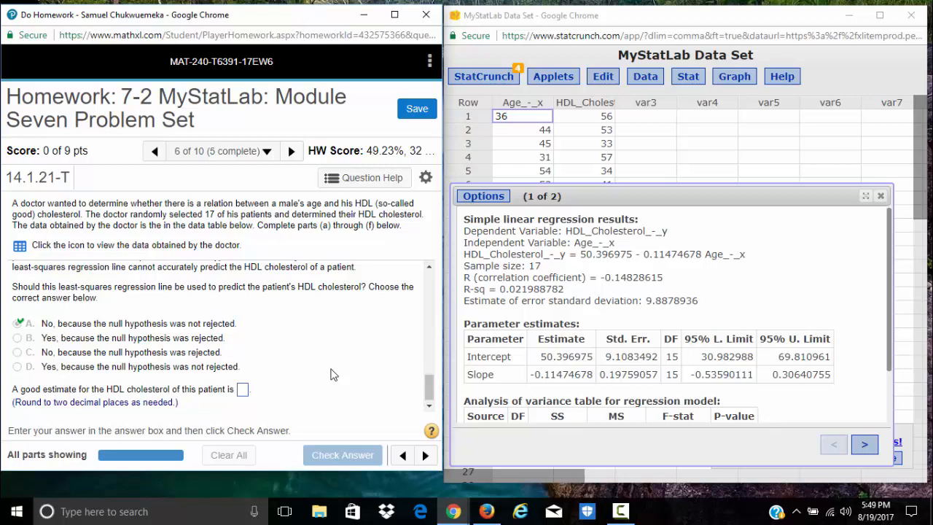
Step: Close the regression results, widen the HDL cholesterol column, and compute only the Mean summary statistic for HDL_Cholesterol_-_y
left_click(880, 196)
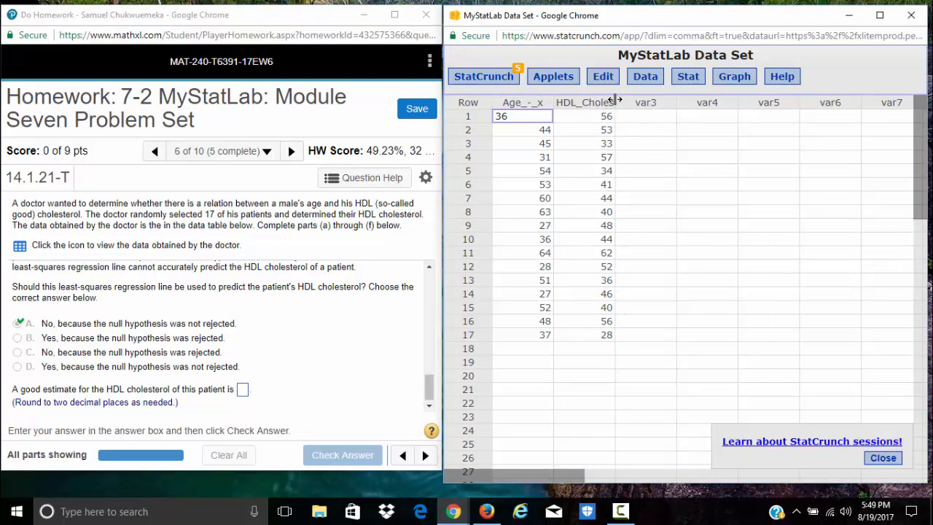
left_click_drag(615, 98, 671, 140)
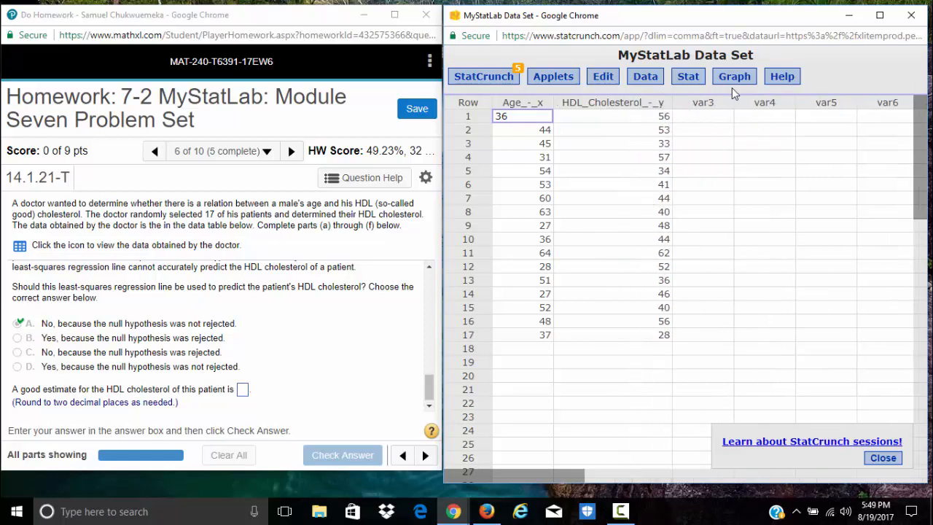
left_click(693, 81)
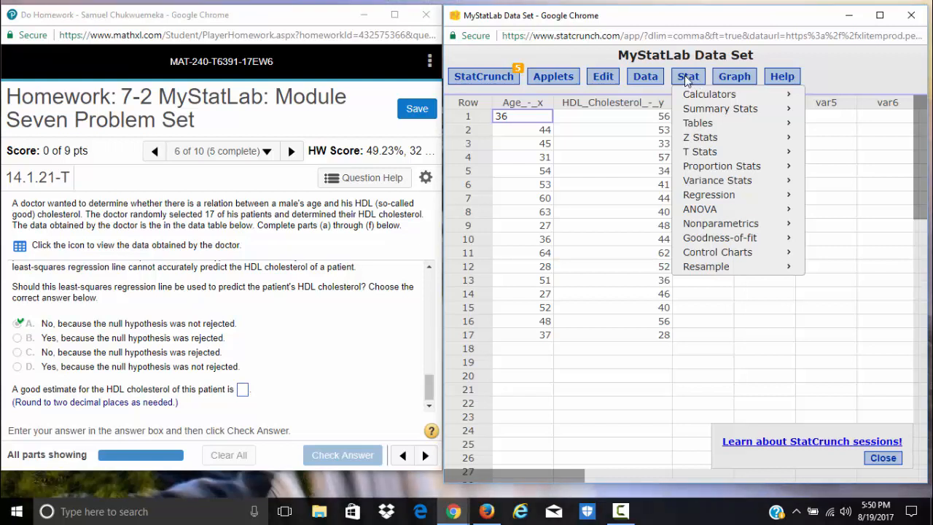
mouse_move(696, 111)
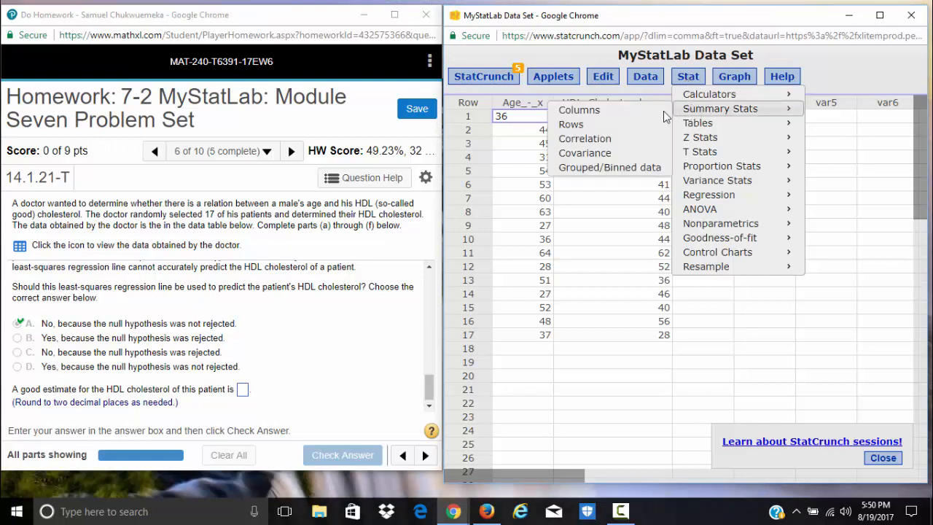
left_click(618, 118)
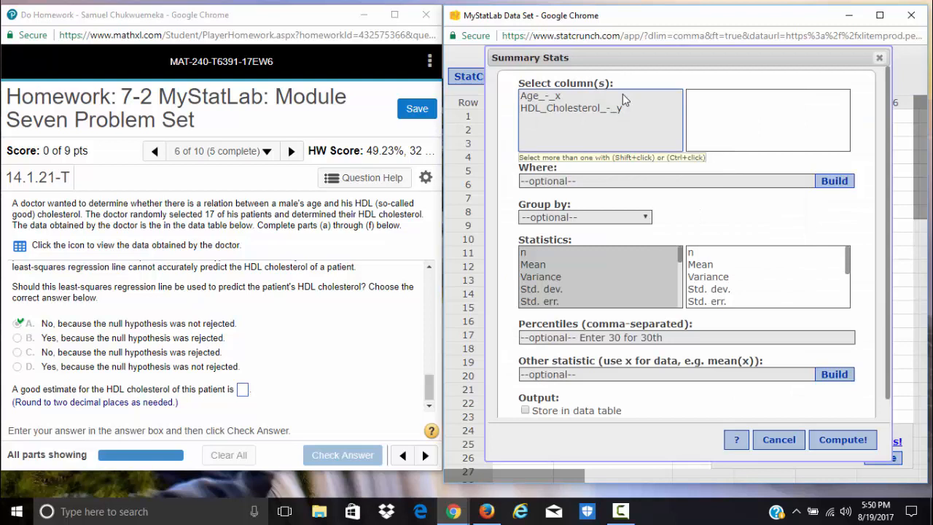
left_click(566, 109)
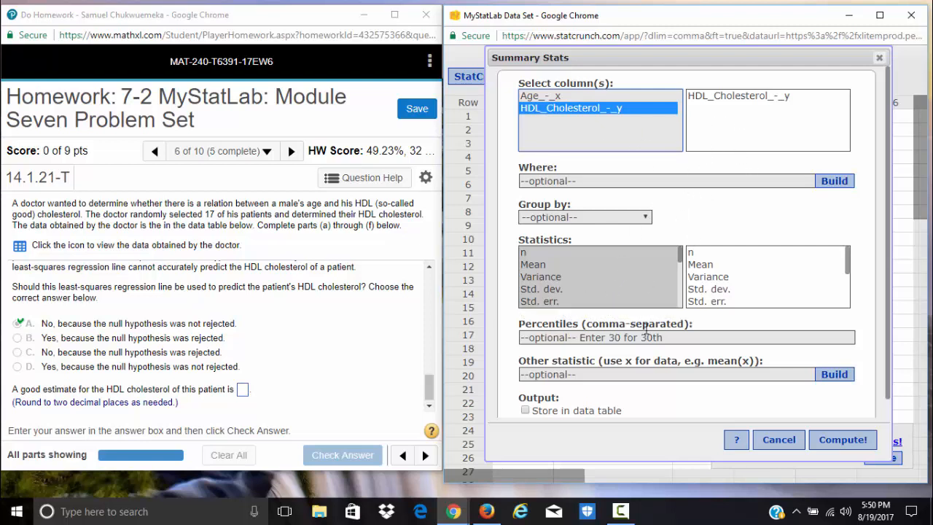
left_click(541, 267)
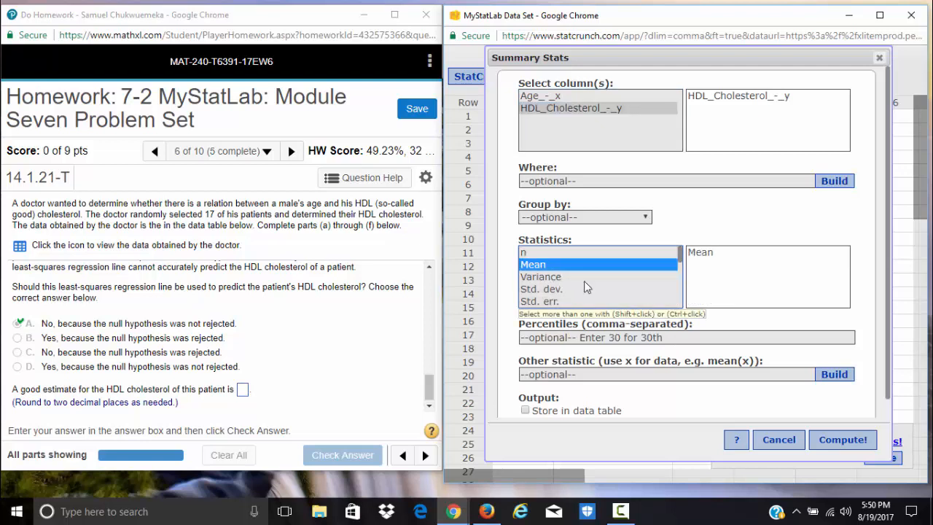
left_click(830, 446)
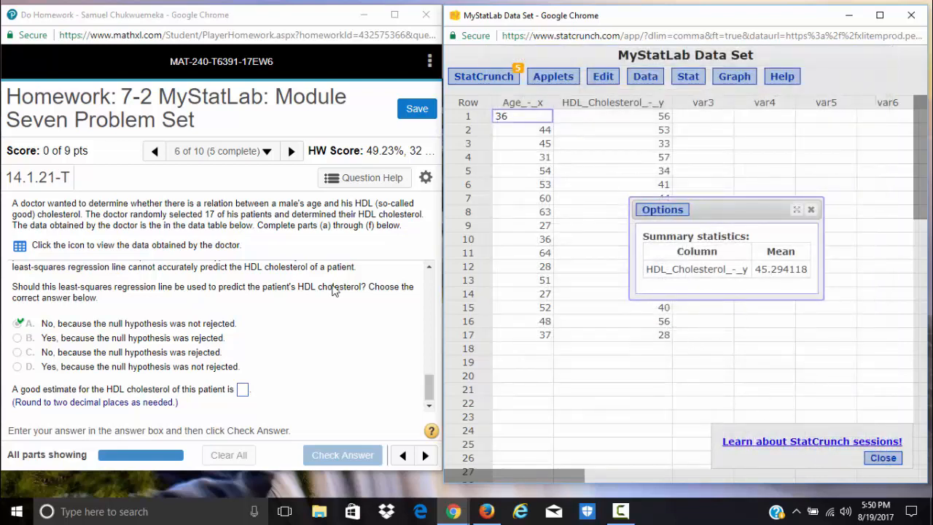
Step: Submit 45.29 as the good estimate for the patient's HDL cholesterol
left_click(238, 389)
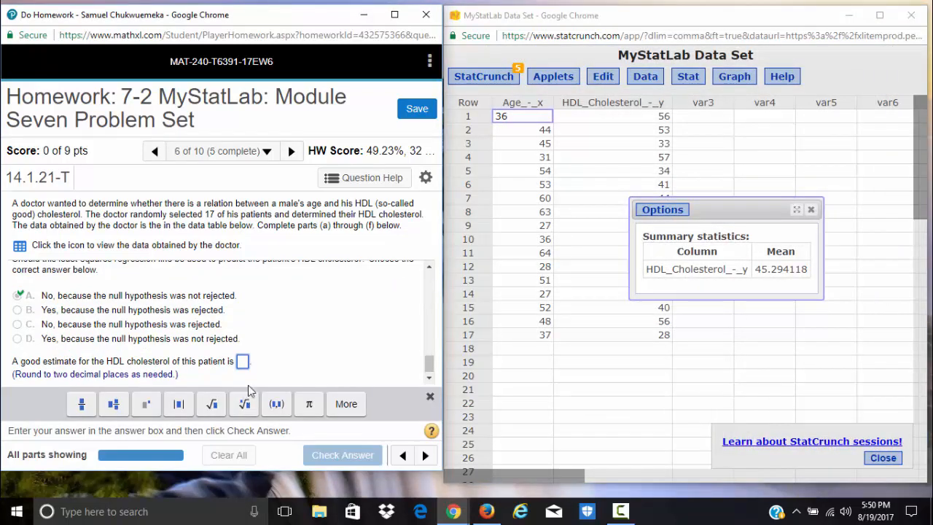
type("4")
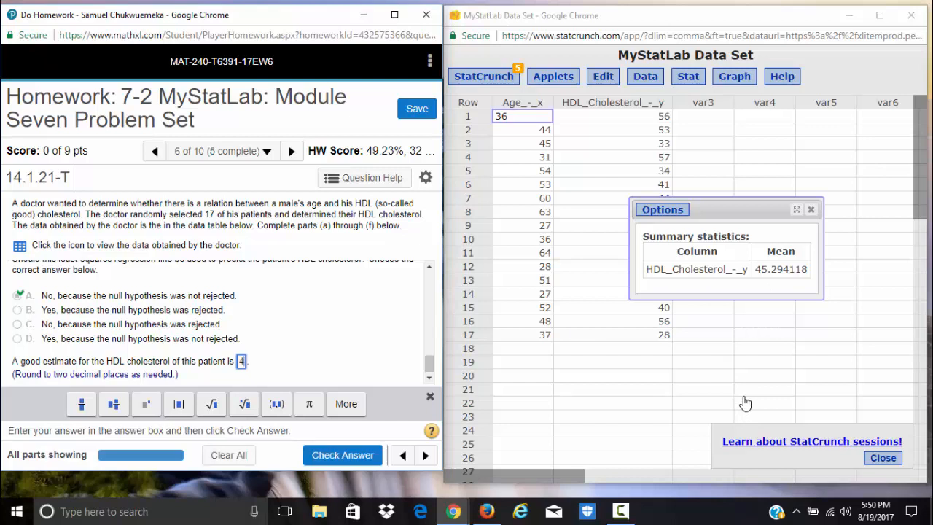
type("5.29")
key("Return")
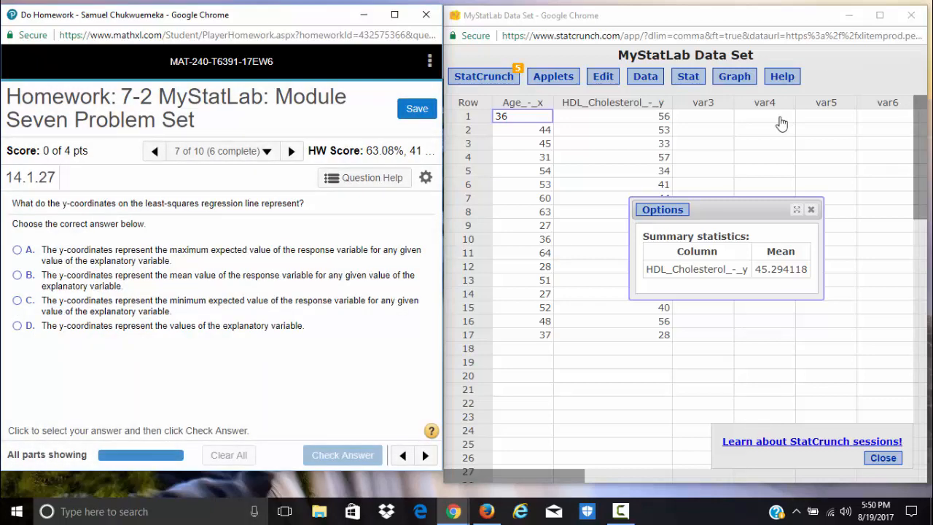
Step: Close the summary statistics results and the StatCrunch data set window
left_click(811, 211)
left_click(811, 211)
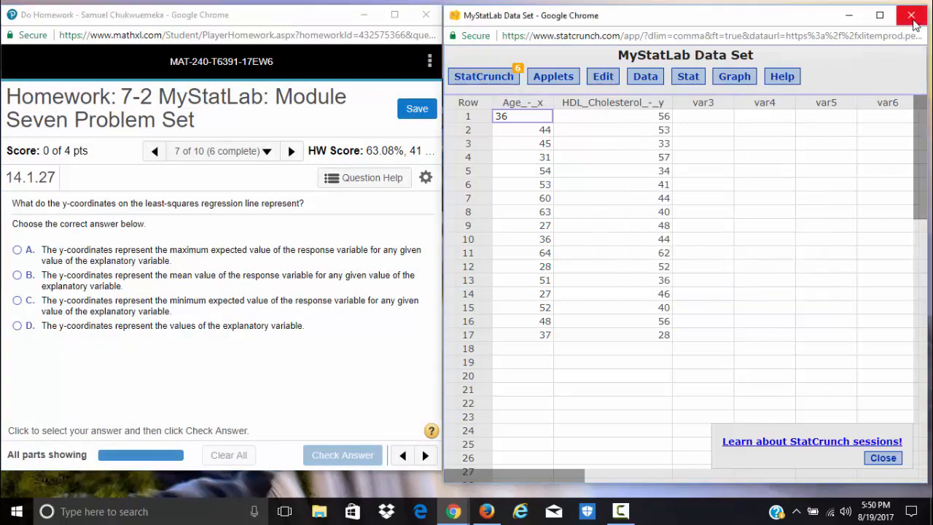
left_click(911, 15)
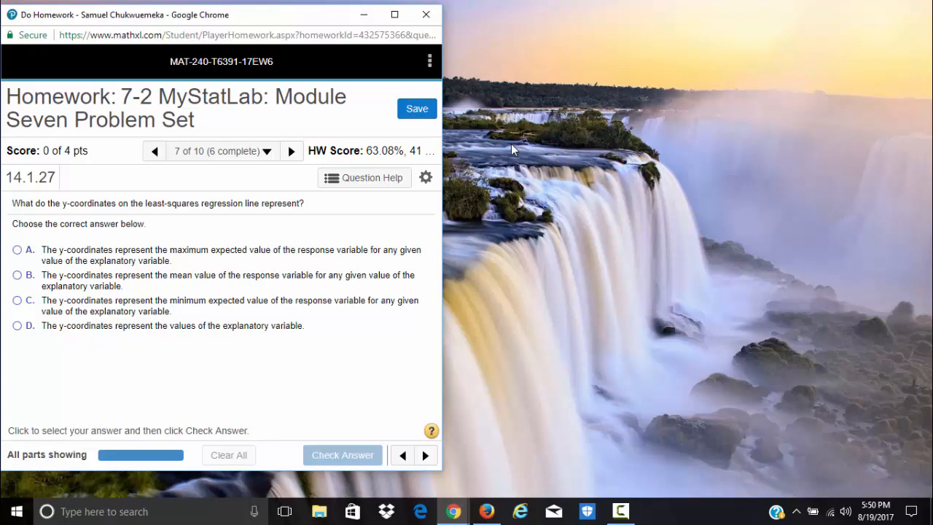
Step: Maximize the homework window and submit answer B for question 14.1.27, that y-coordinates represent the mean value of the response variable
left_click(395, 15)
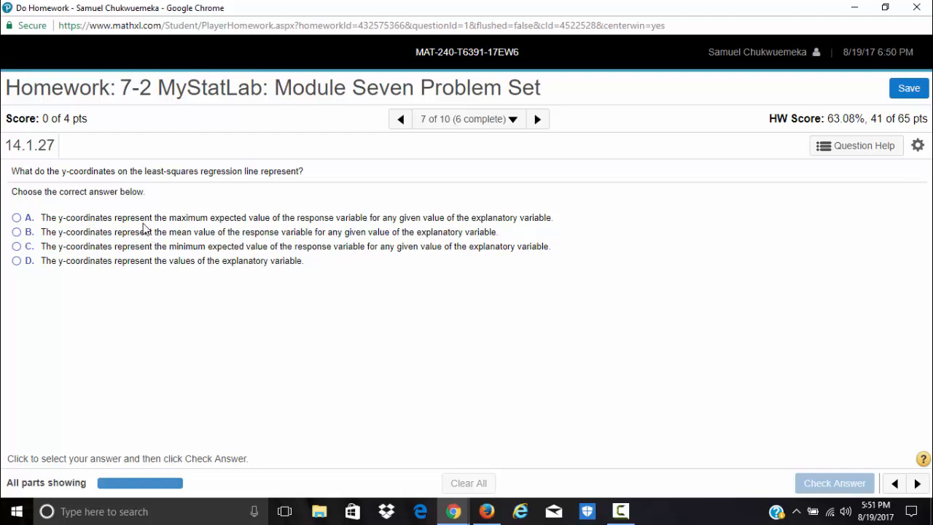
left_click(17, 234)
key("Return")
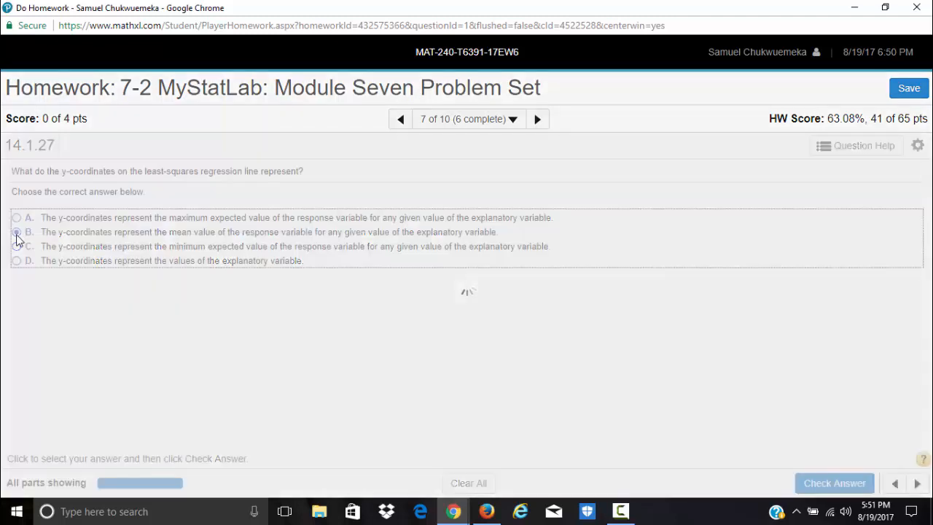
Step: Advance to question 14.3.3 and submit 2.45 units as the decrease in the response variable
key("Return")
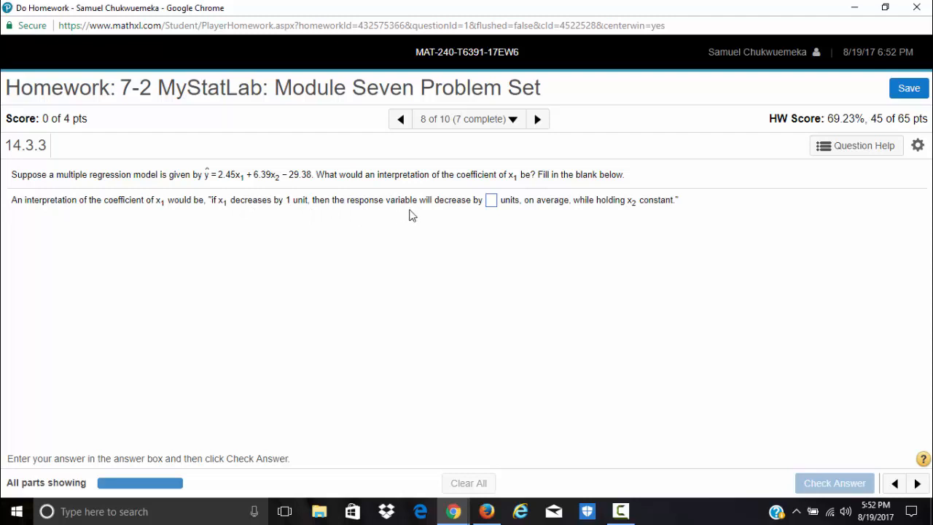
left_click(492, 201)
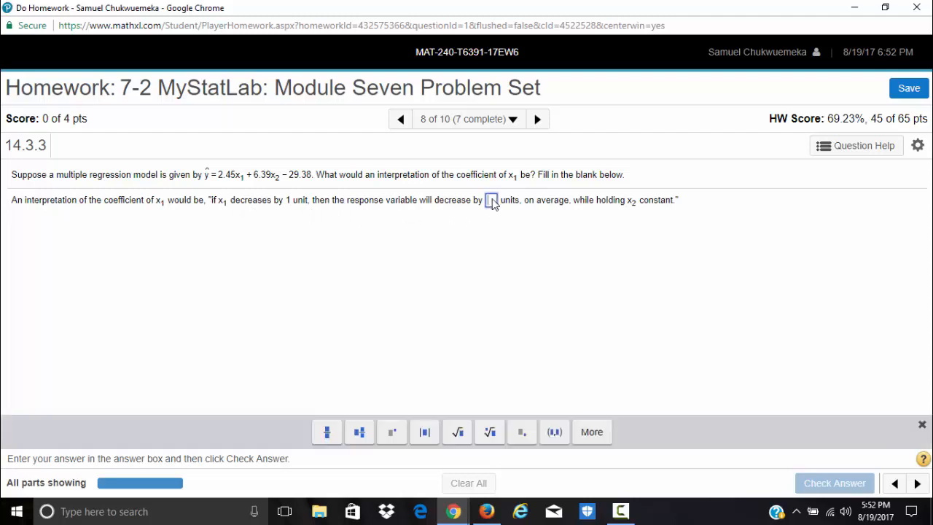
type("2.45")
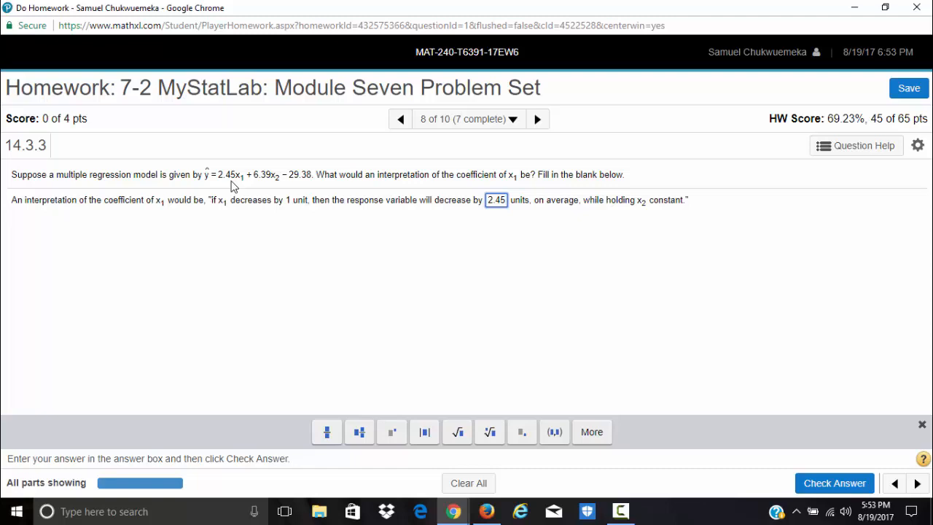
key("Return")
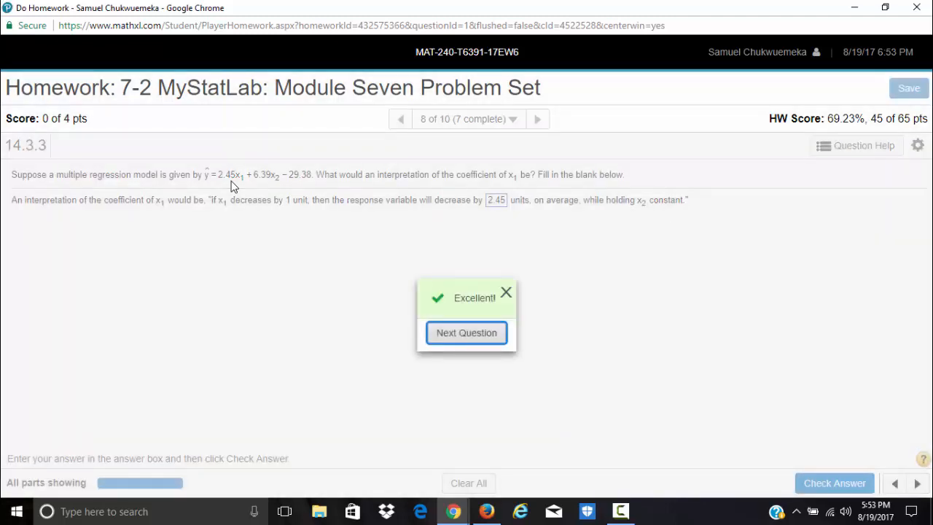
key("Return")
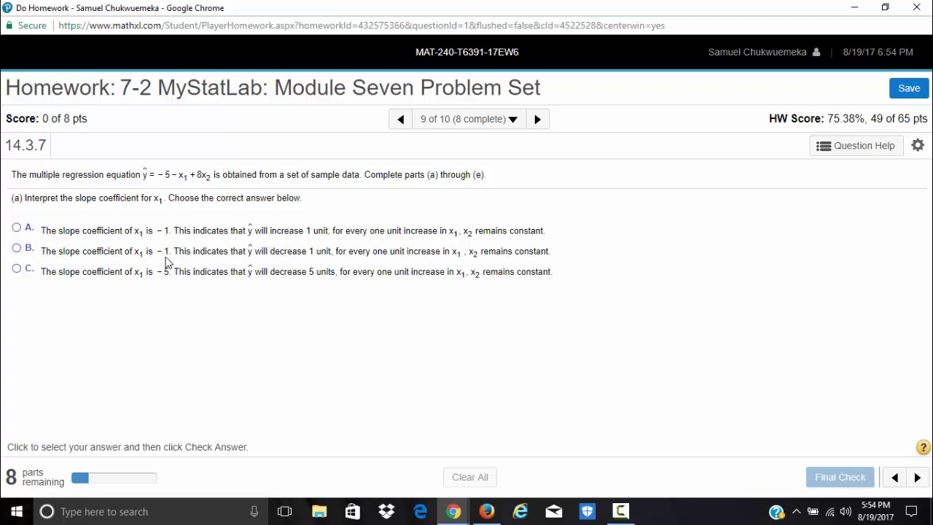
Step: Submit answer B for the x1 slope interpretation in question 14.3.7 part (a) and continue to the x2 interpretation
left_click(16, 248)
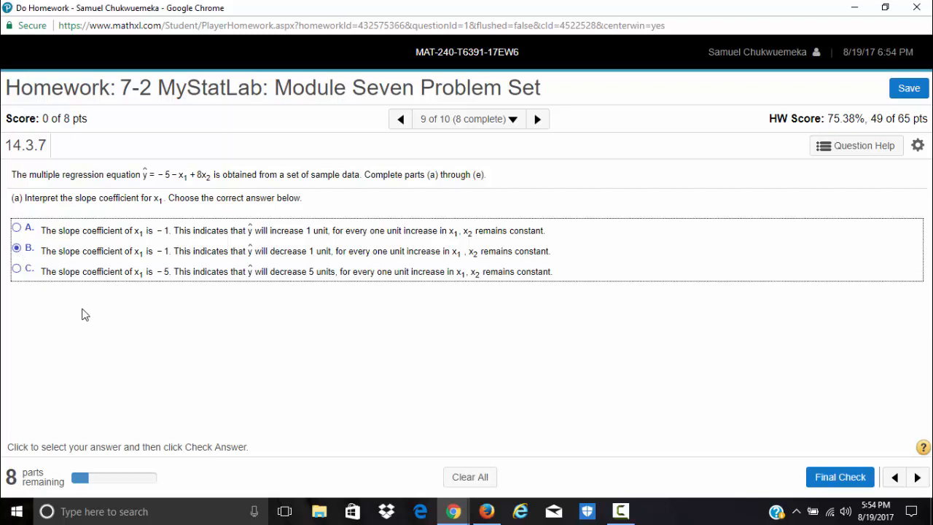
key("Return")
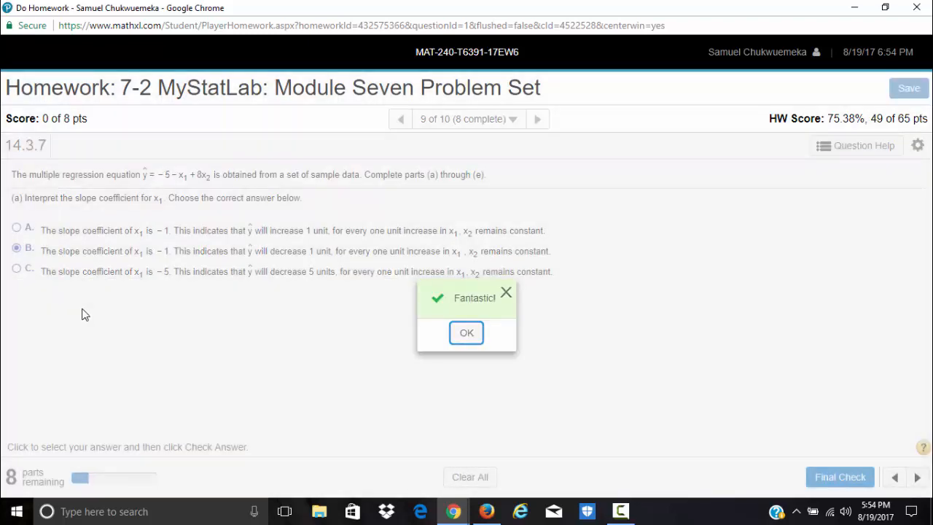
key("Return")
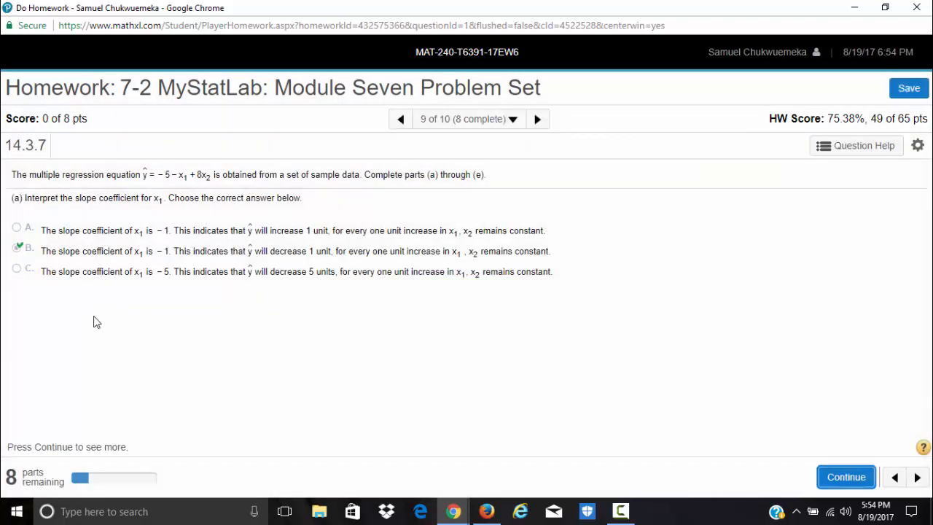
left_click(839, 478)
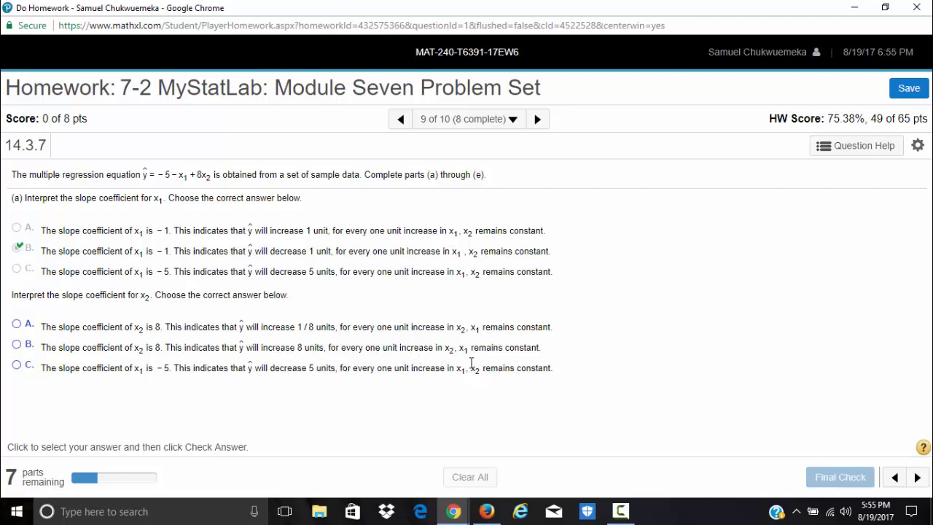
Step: Submit answer B for the x2 slope interpretation and ŷ = −15 + 8x2 for part (b), and continue to the graph question
left_click(15, 346)
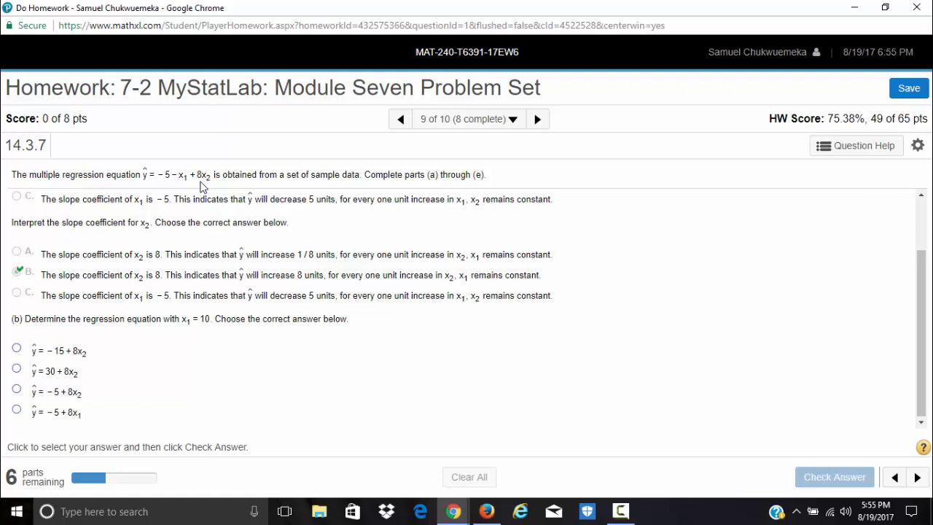
left_click(22, 352)
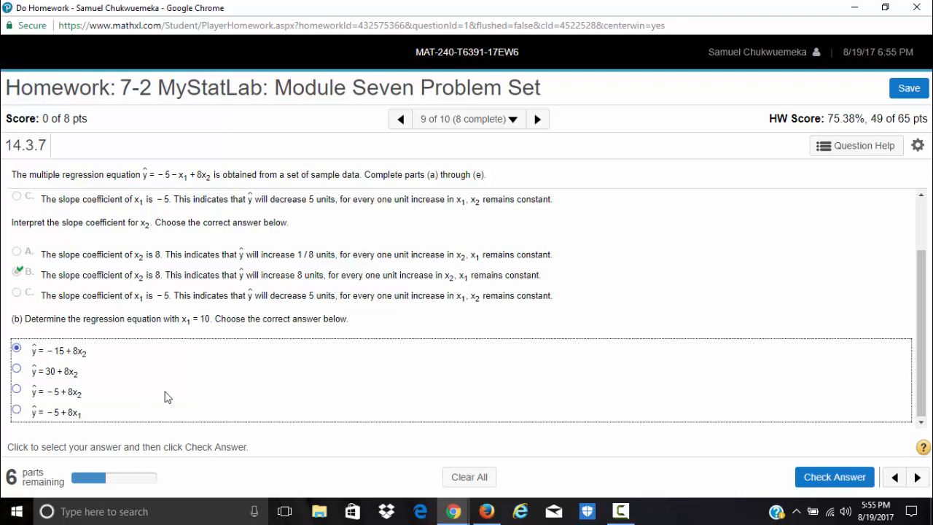
key("Return")
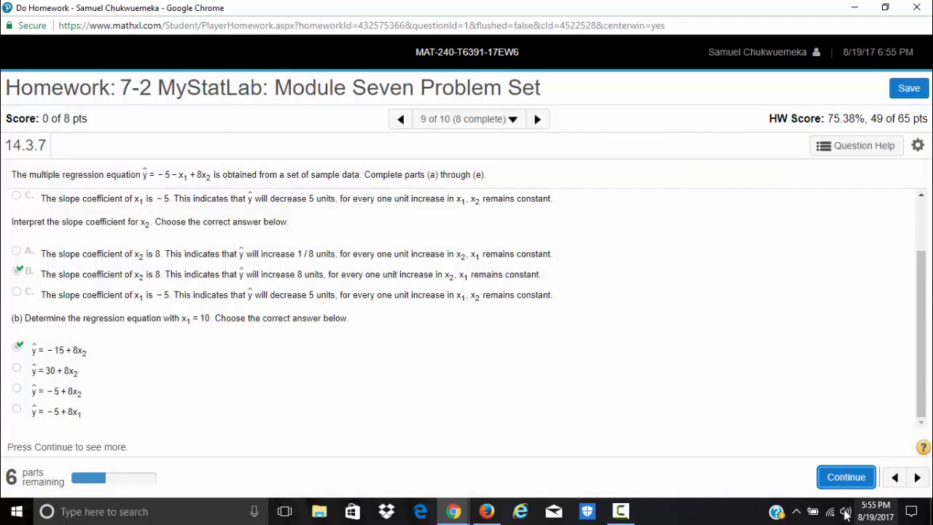
left_click(846, 477)
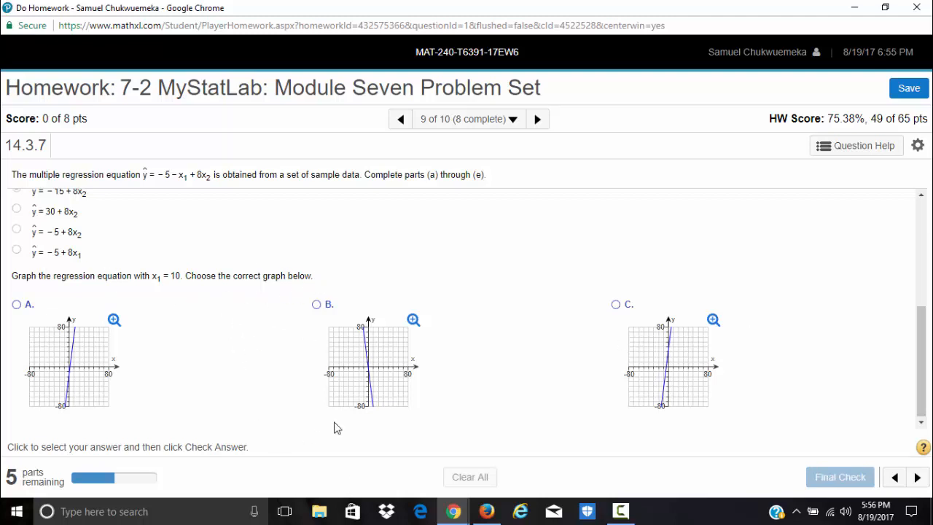
Step: Review the graph choices for x1 = 10, and switch to Firefox with its window maximized
scroll(386, 323, "up", 3)
scroll(386, 323, "down", 3)
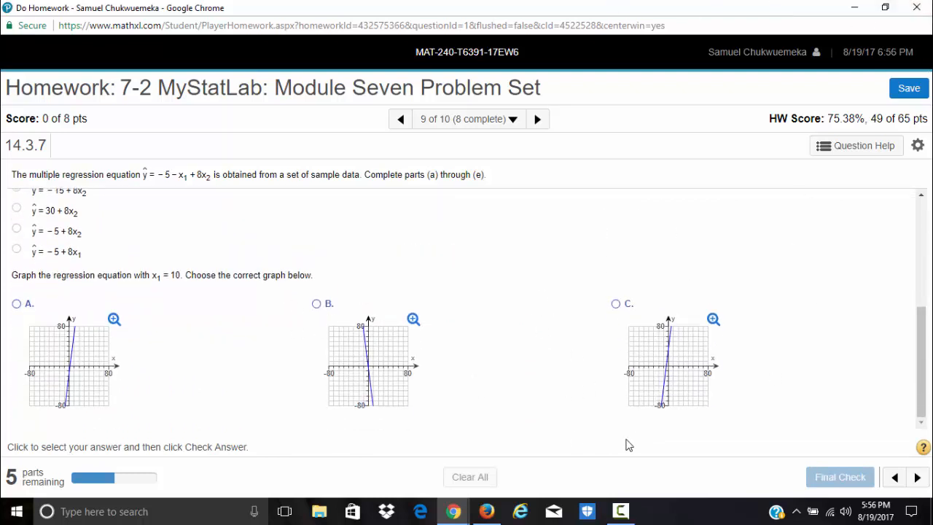
left_click(493, 512)
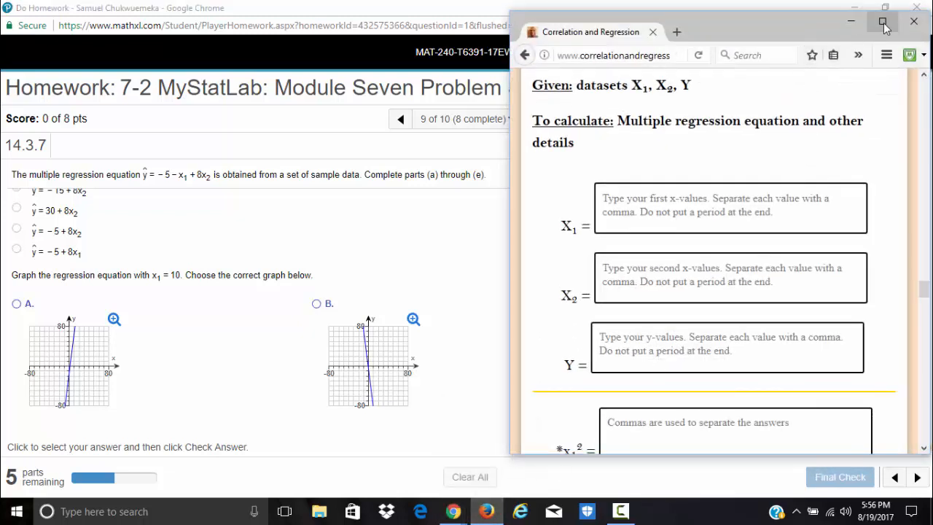
left_click(883, 25)
scroll(467, 218, "down", 4)
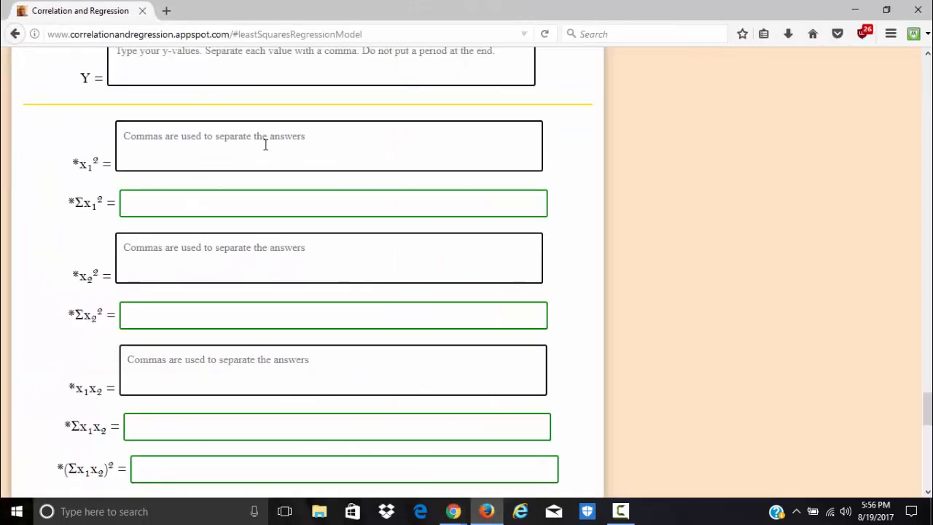
Step: Open the instructor's portfolios page in a new tab and go from it to the Samdom For Peace tutorial home page
left_click(167, 12)
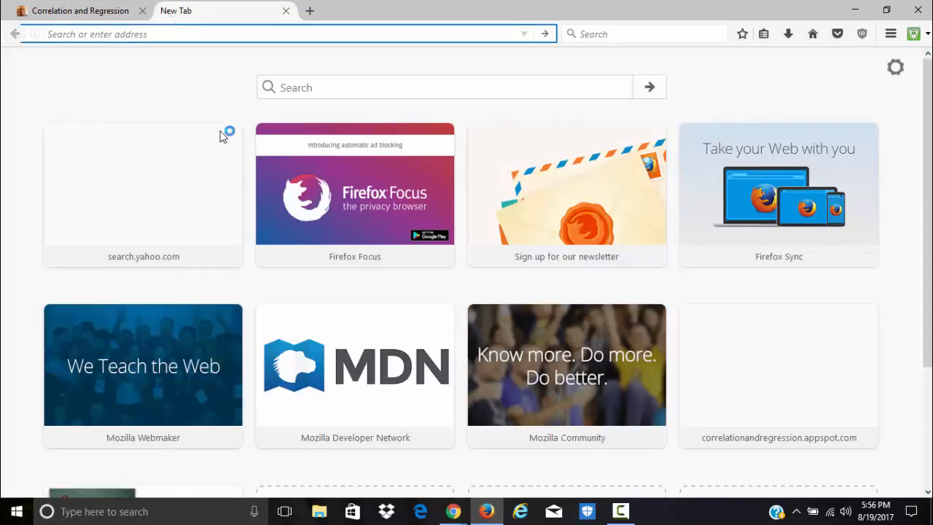
mouse_move(225, 133)
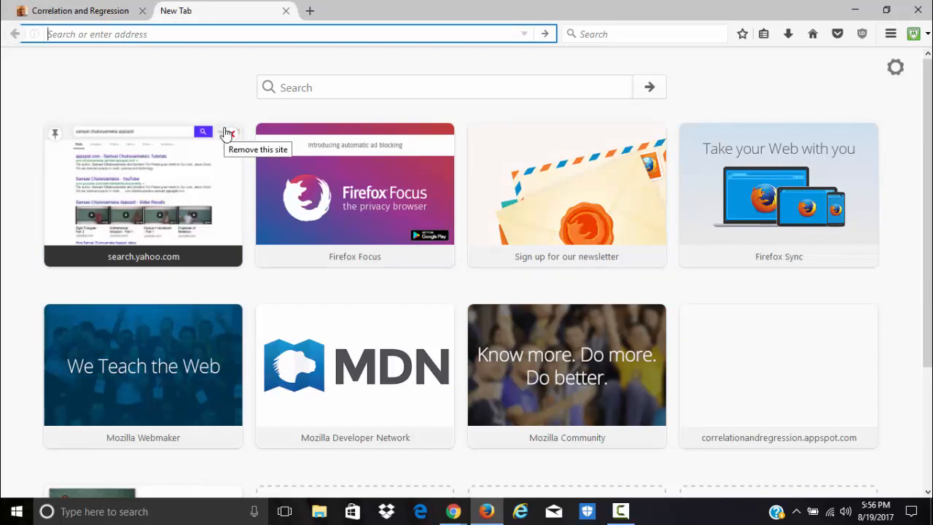
type("chu")
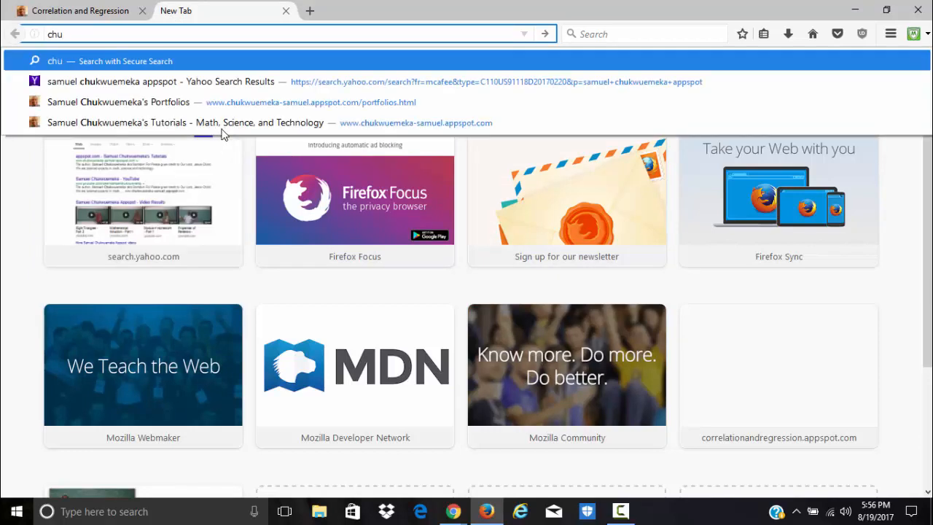
key("Escape")
key("Return")
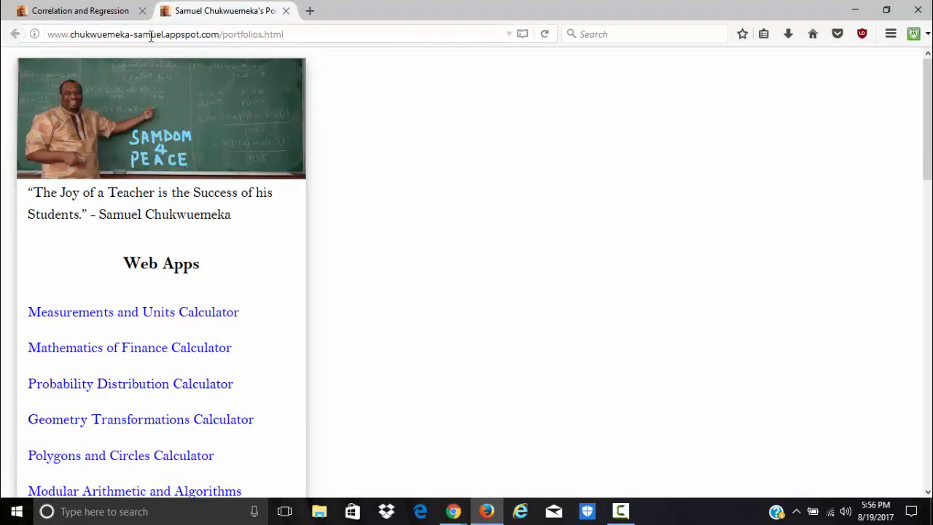
left_click(148, 116)
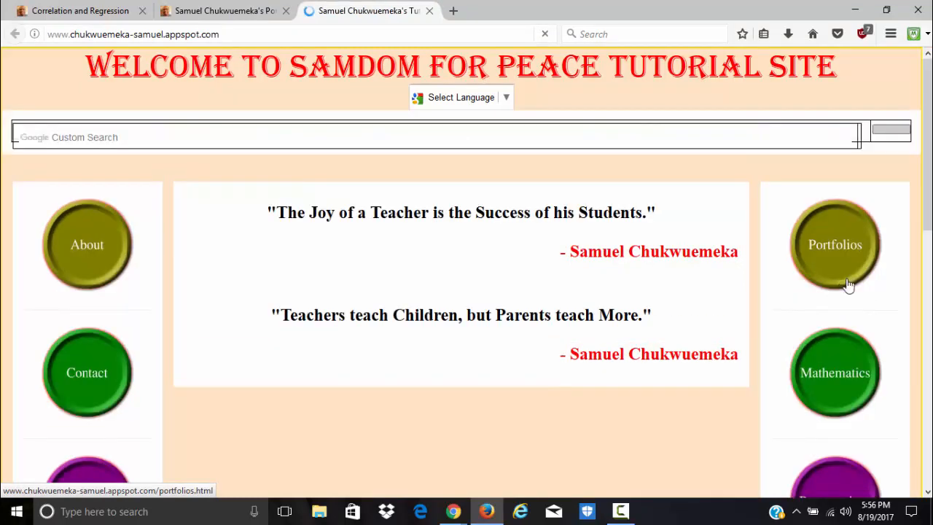
Step: Open the Mathematics section of the tutorial site and display the Resources list on its Statistics page
left_click(836, 381)
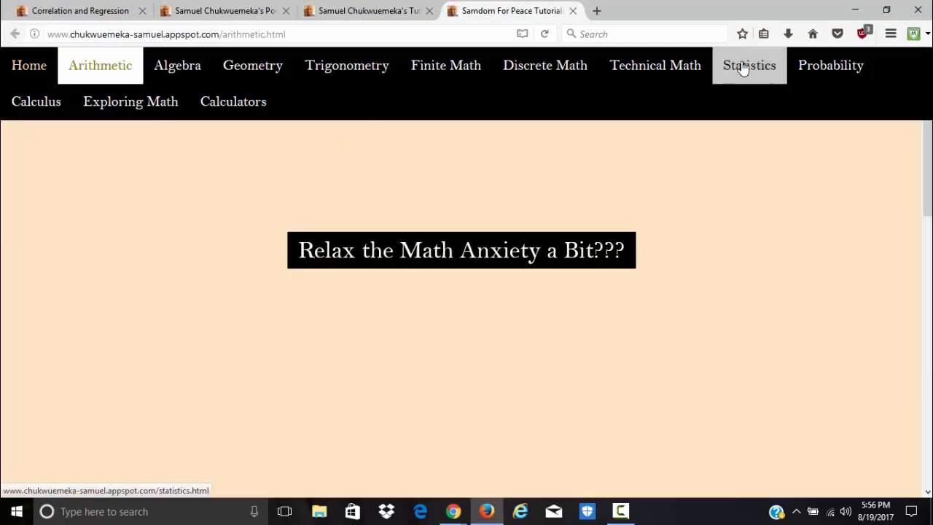
left_click(742, 67)
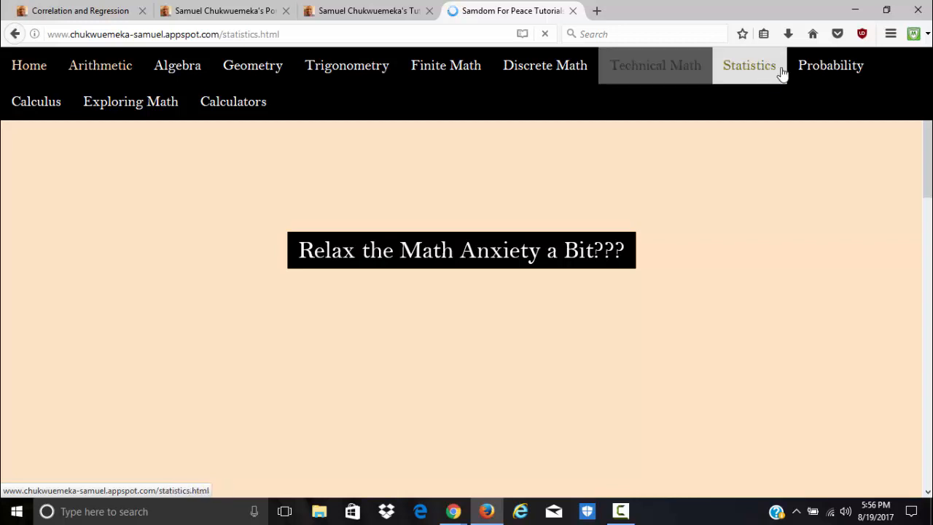
scroll(759, 253, "down", 5)
scroll(758, 253, "up", 5)
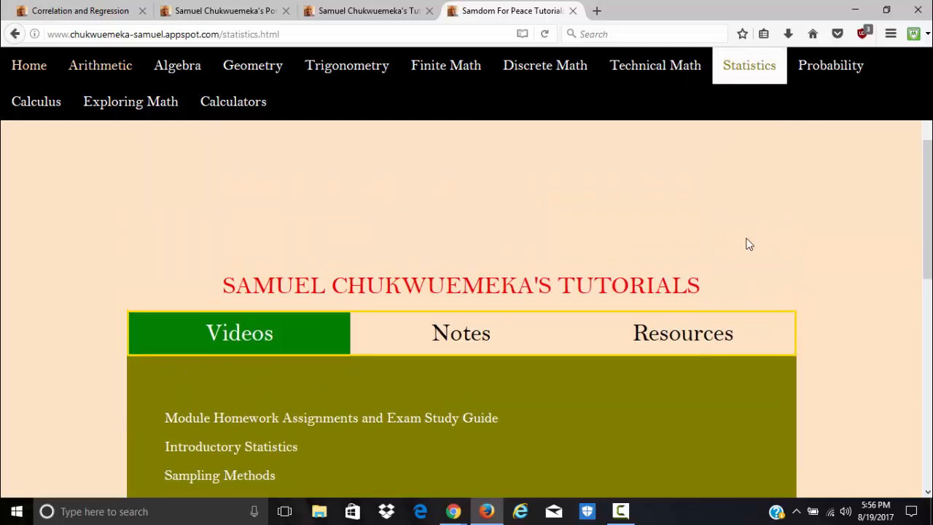
left_click(656, 333)
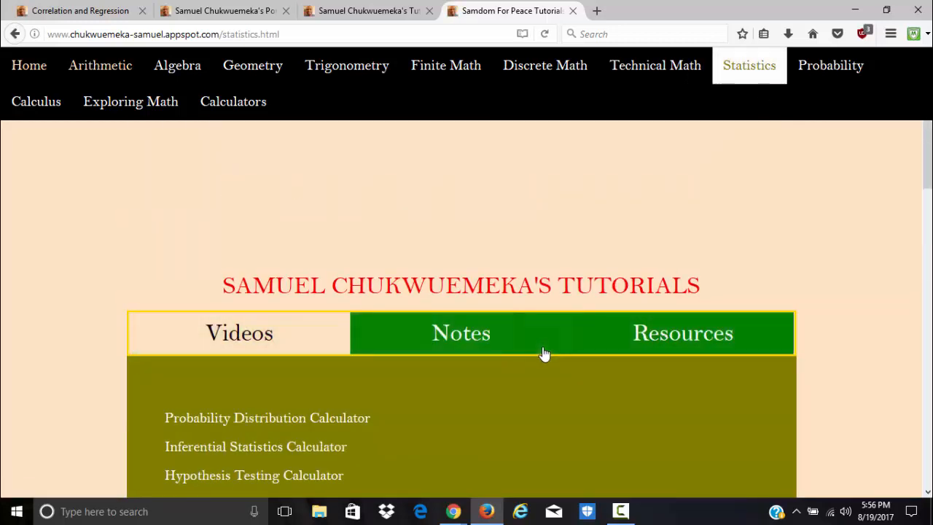
Step: Find the Desmos Graphing Calculator in the Statistics resources list and open it
scroll(544, 348, "down", 5)
scroll(694, 302, "up", 5)
scroll(577, 300, "down", 10)
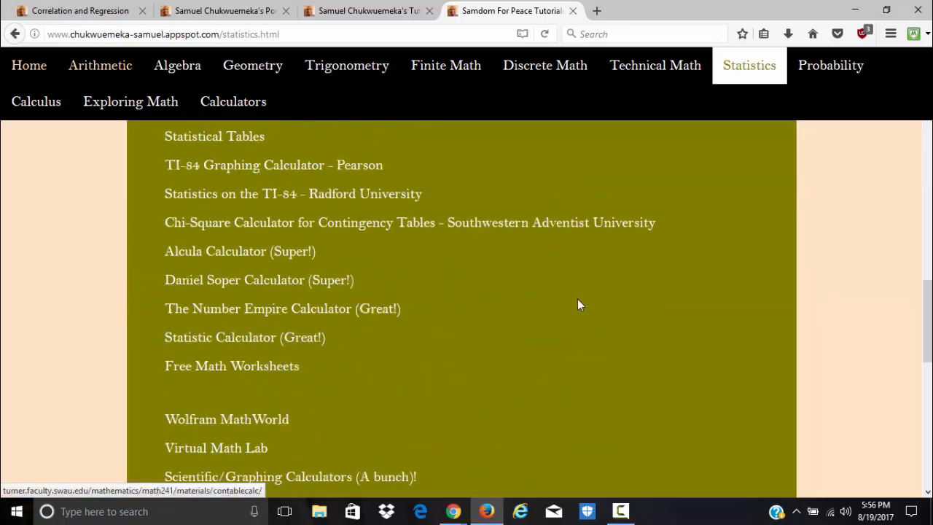
scroll(576, 305, "up", 5)
scroll(575, 294, "down", 5)
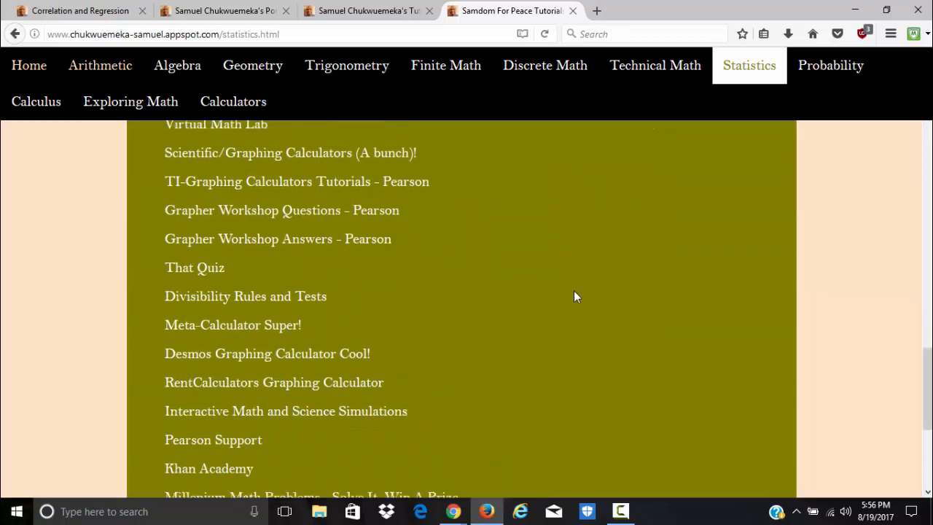
scroll(515, 241, "up", 5)
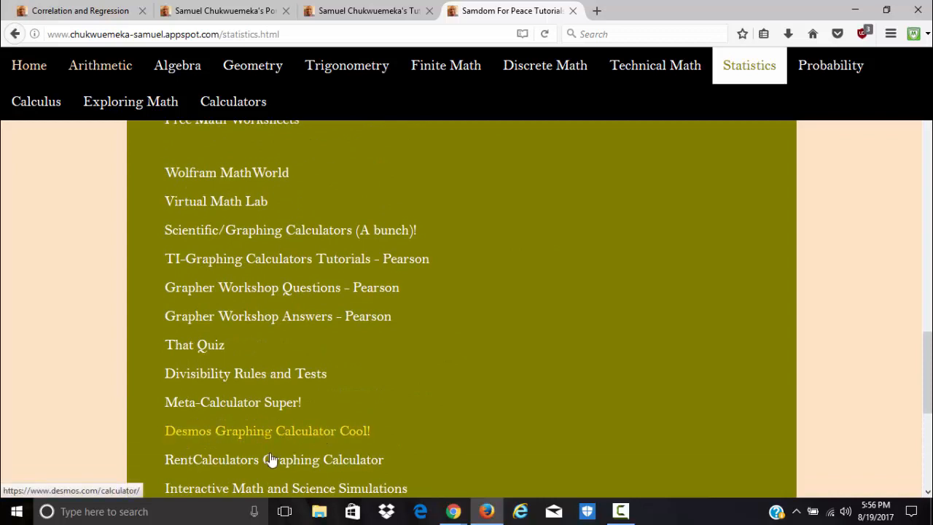
scroll(338, 389, "down", 3)
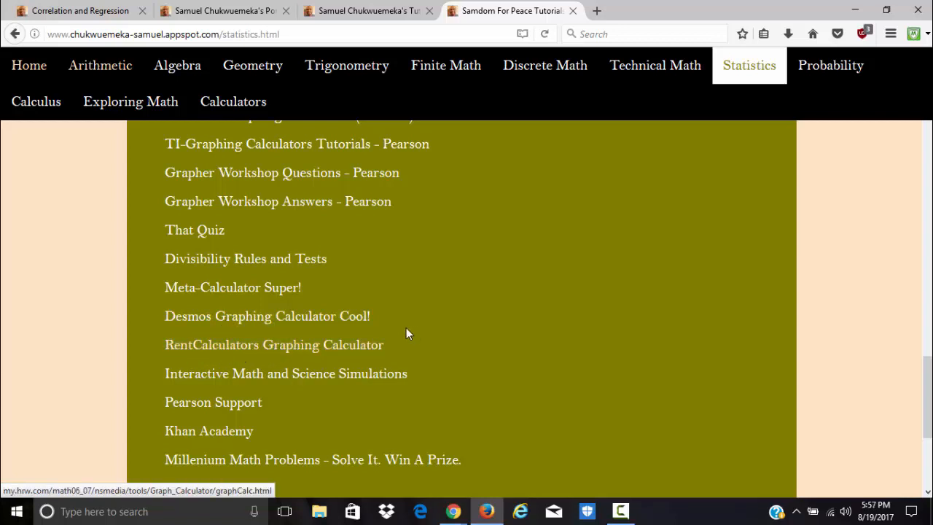
left_click(267, 318)
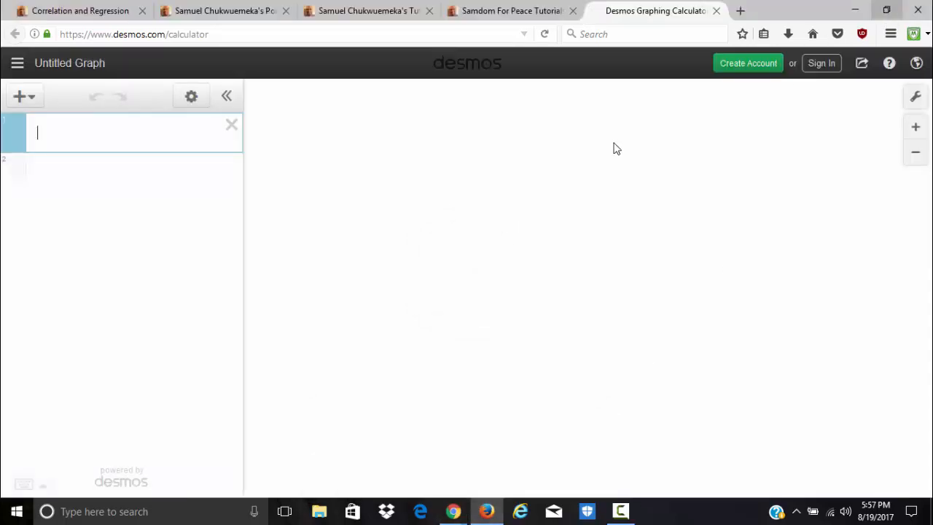
Step: Restore Firefox to a smaller window, close the Statistics and portfolios tabs, and bring the homework window back to the front
left_click(886, 11)
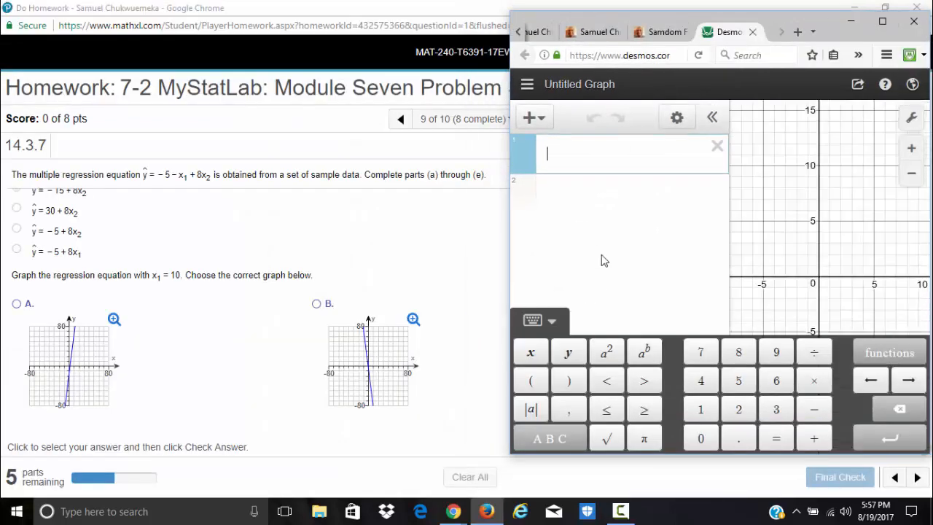
left_click(618, 35)
left_click(660, 33)
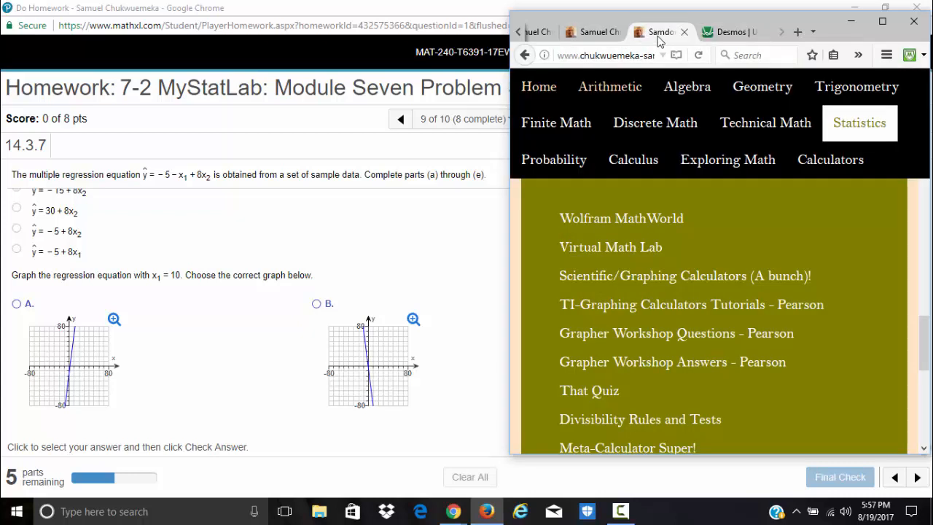
left_click(684, 32)
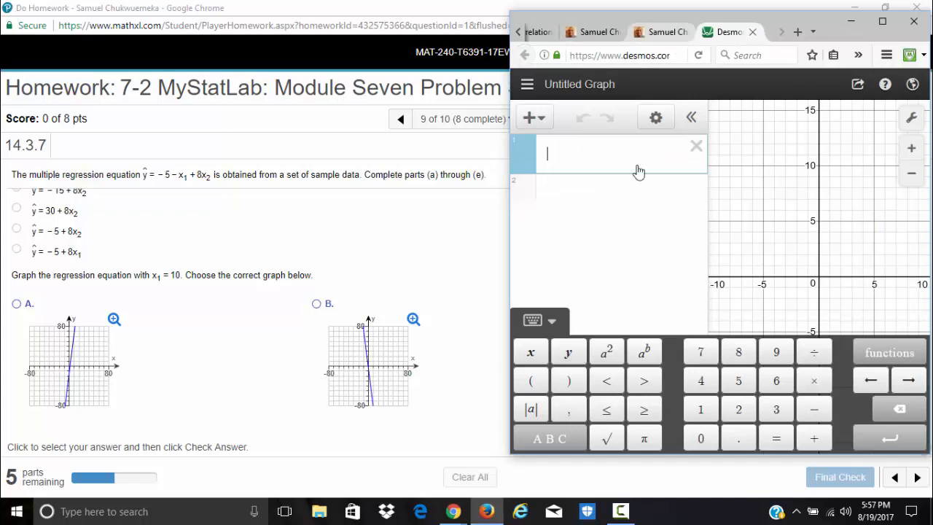
left_click(594, 33)
left_click(616, 33)
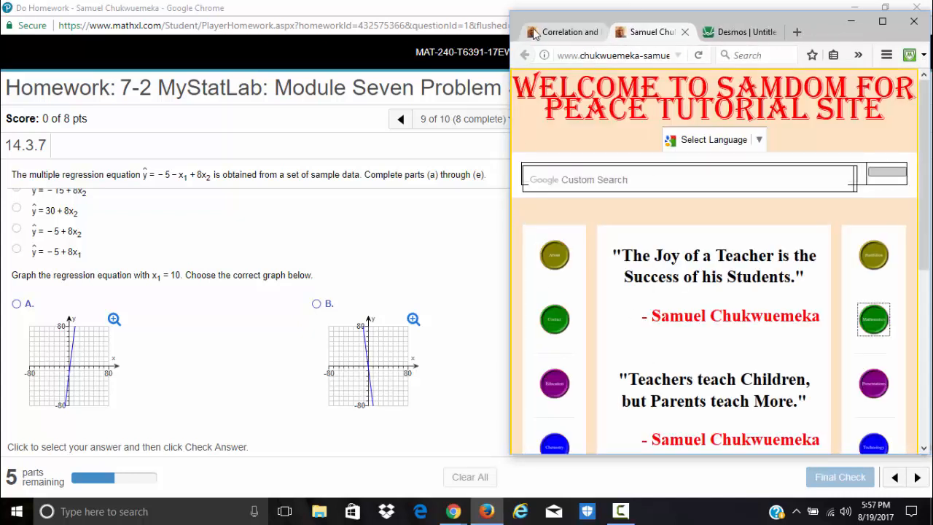
left_click(472, 229)
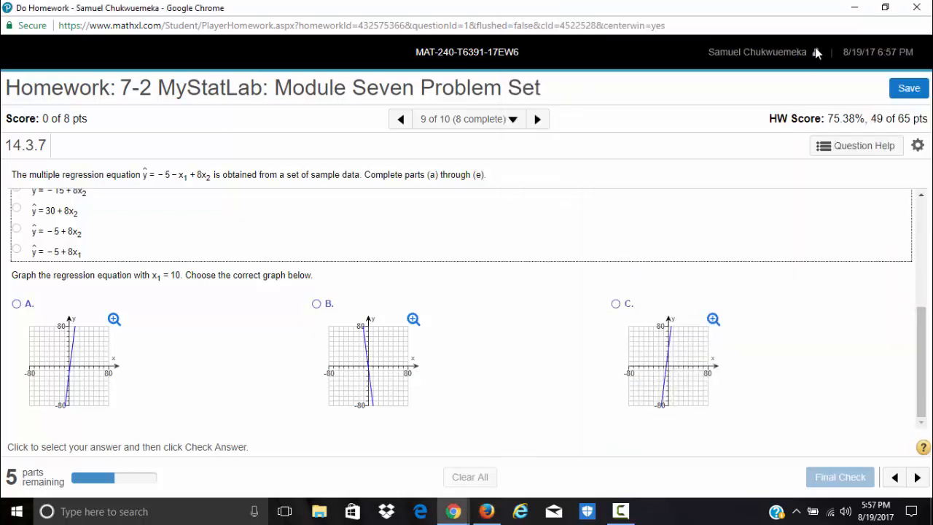
Step: Restore the homework window to a smaller size and resize it and the Firefox window to sit side by side
left_click(885, 8)
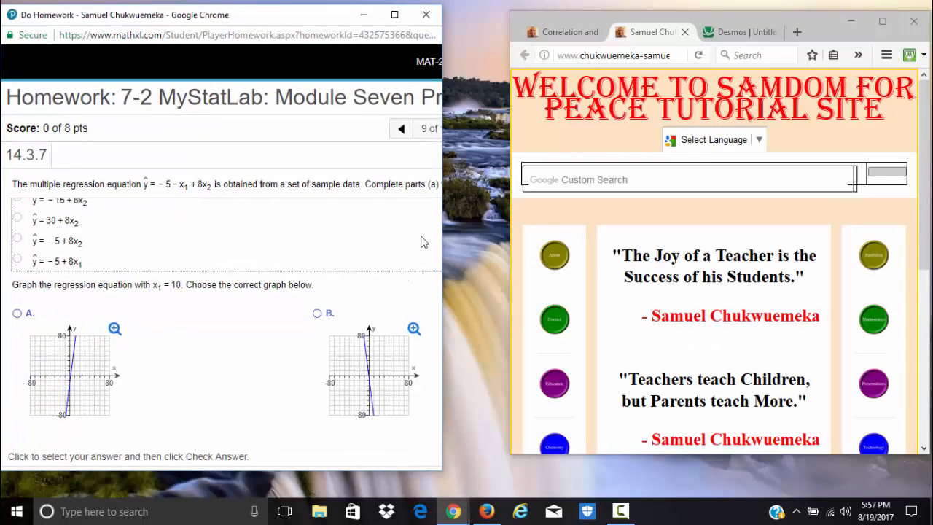
left_click_drag(442, 215, 479, 226)
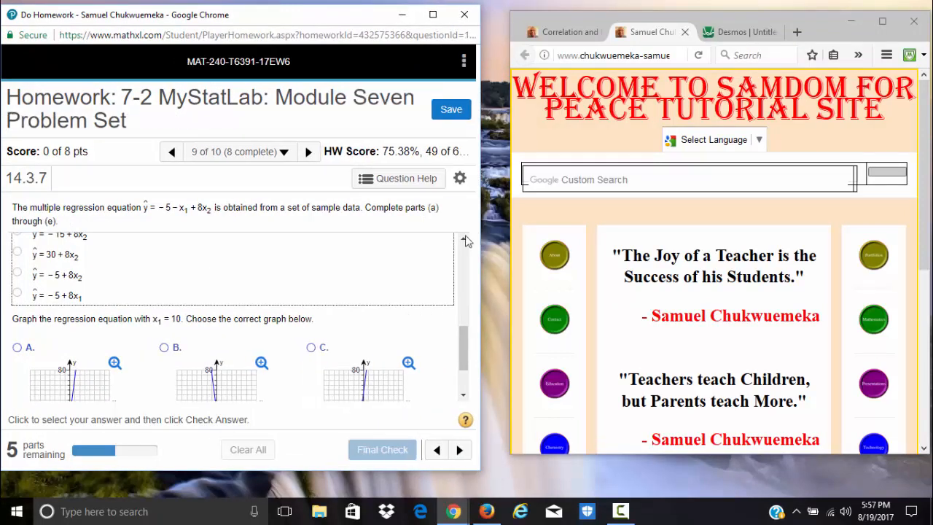
scroll(411, 247, "down", 2)
scroll(410, 253, "up", 1)
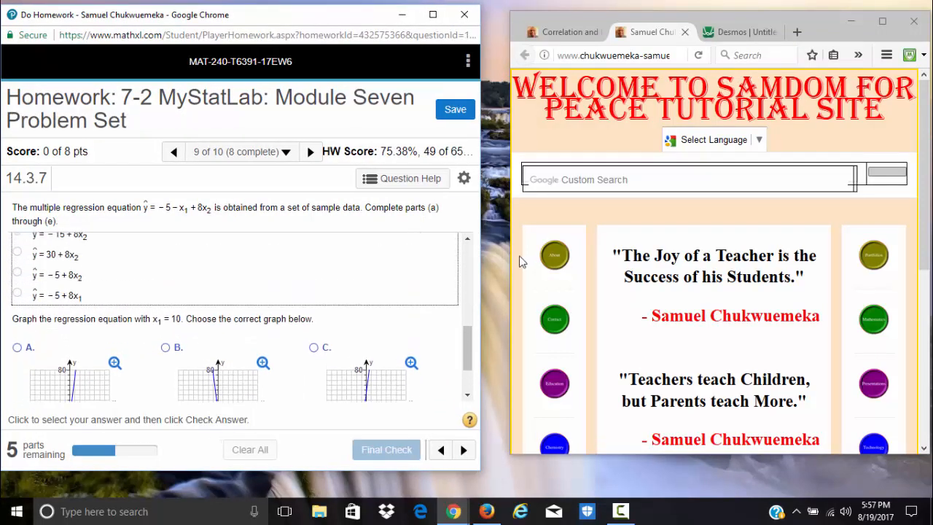
left_click_drag(511, 218, 482, 205)
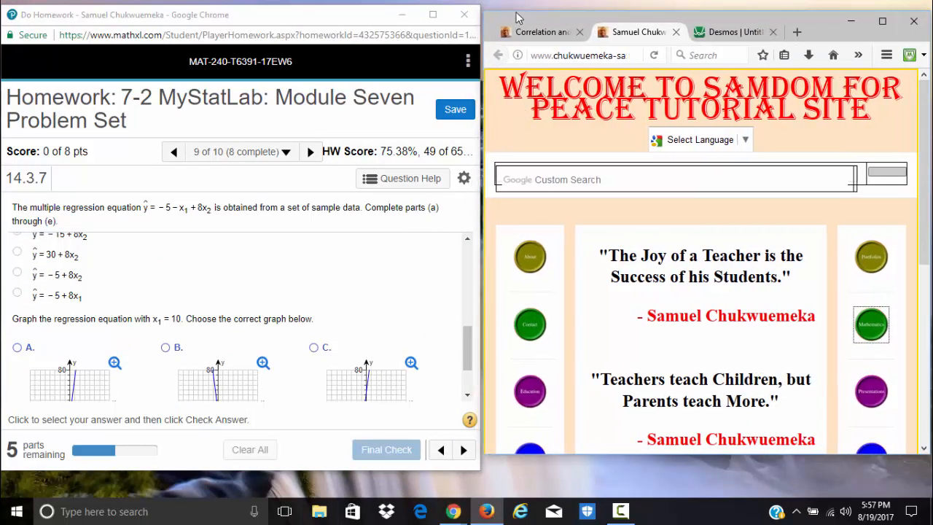
left_click_drag(516, 18, 514, 12)
Step: Switch to the Desmos calculator, hide its keypad, and graph the part (b) equation y = -15 + 8x
left_click(711, 26)
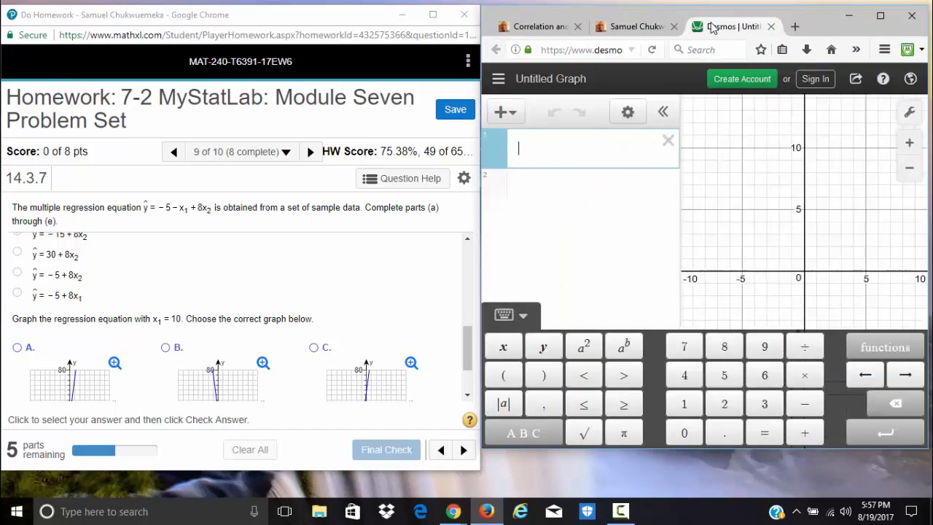
left_click(503, 316)
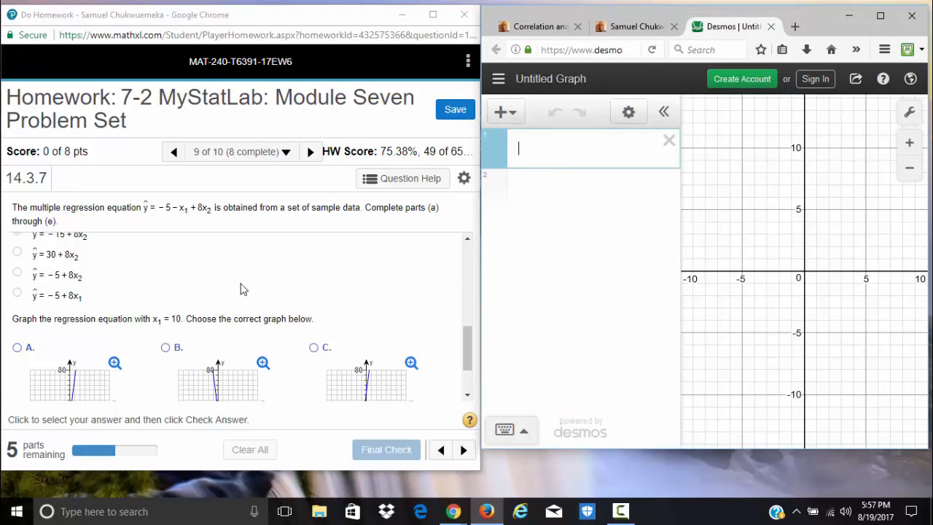
scroll(91, 275, "up", 1)
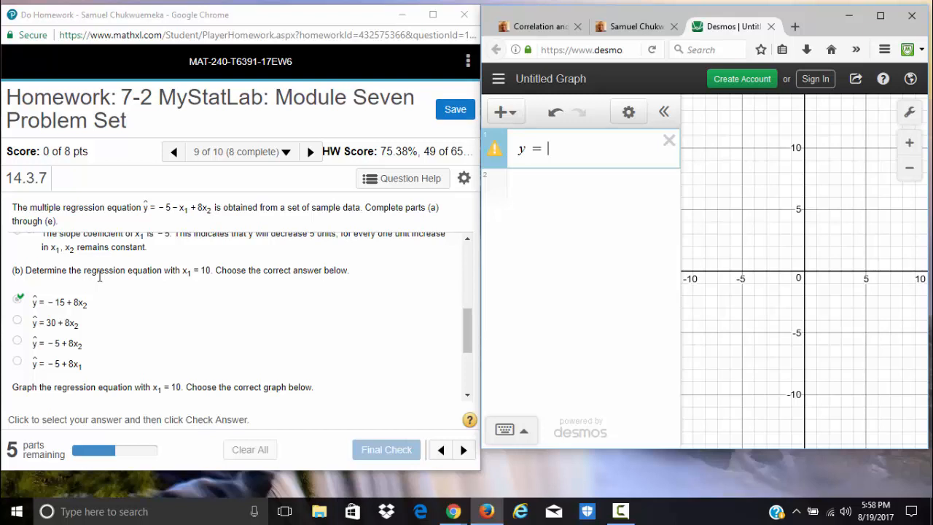
type("5 ")
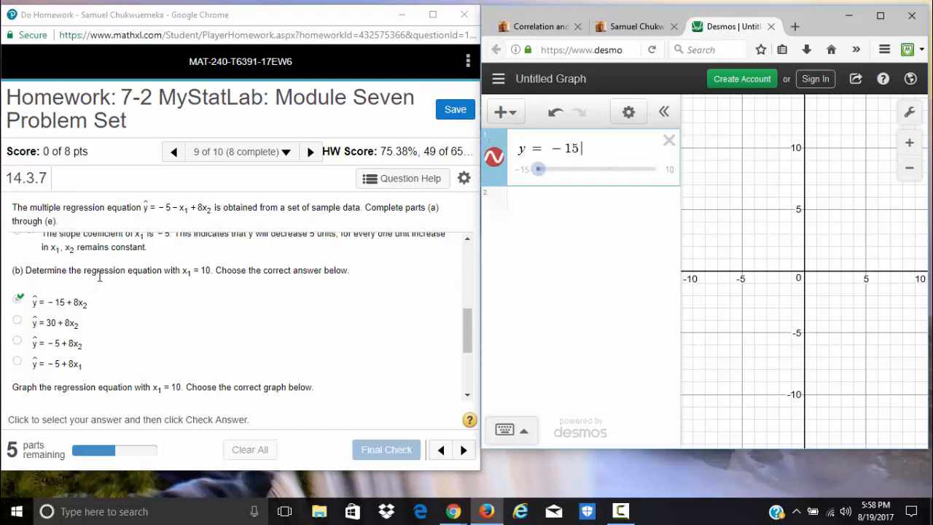
type("+ 8x")
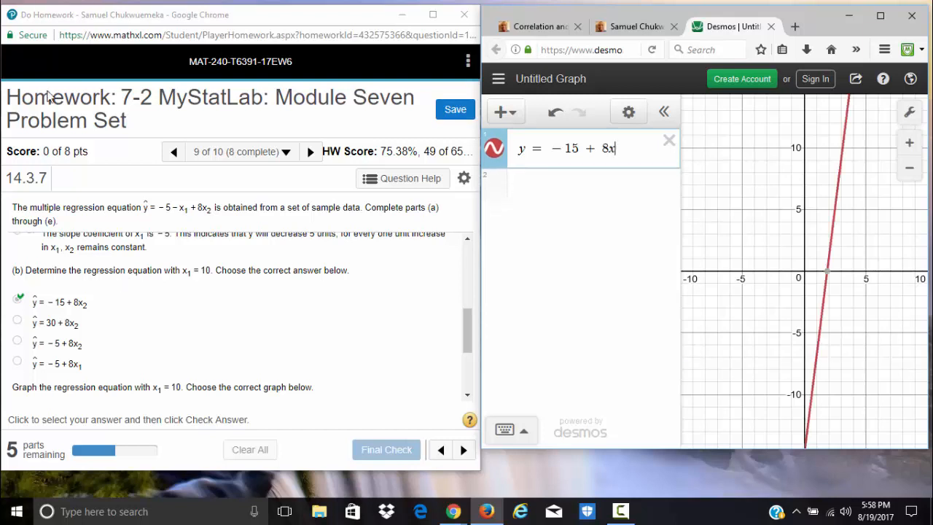
Step: Compare enlarged graph A with the Desmos line and submit A as the graph for x1 = 10
scroll(237, 357, "down", 1)
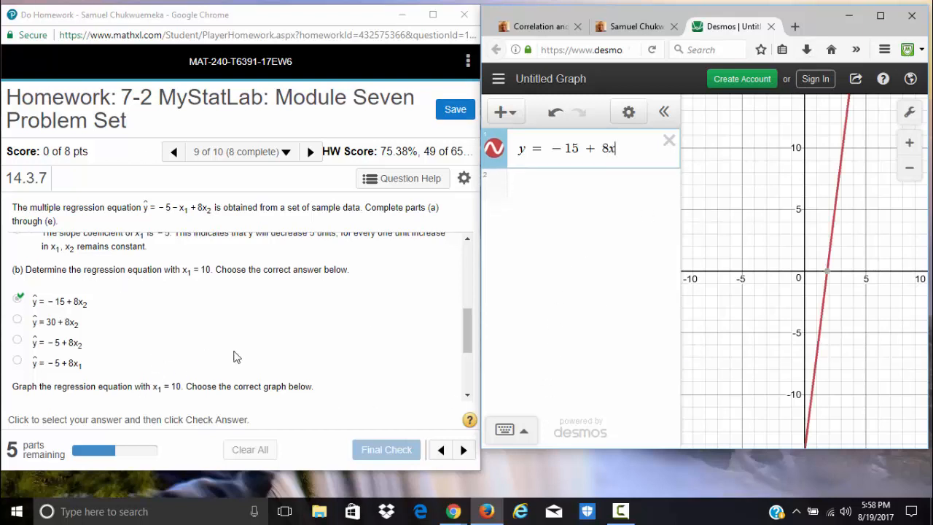
scroll(237, 357, "down", 2)
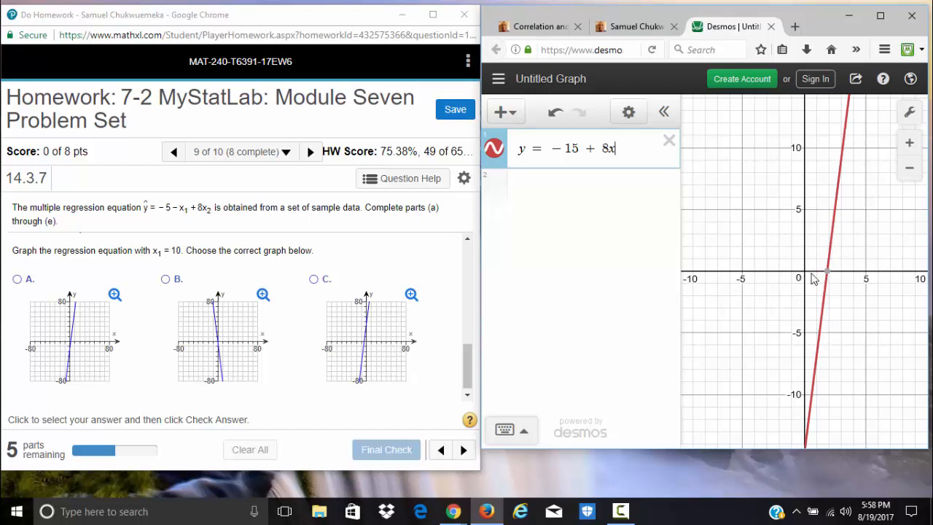
mouse_move(814, 281)
left_click(113, 295)
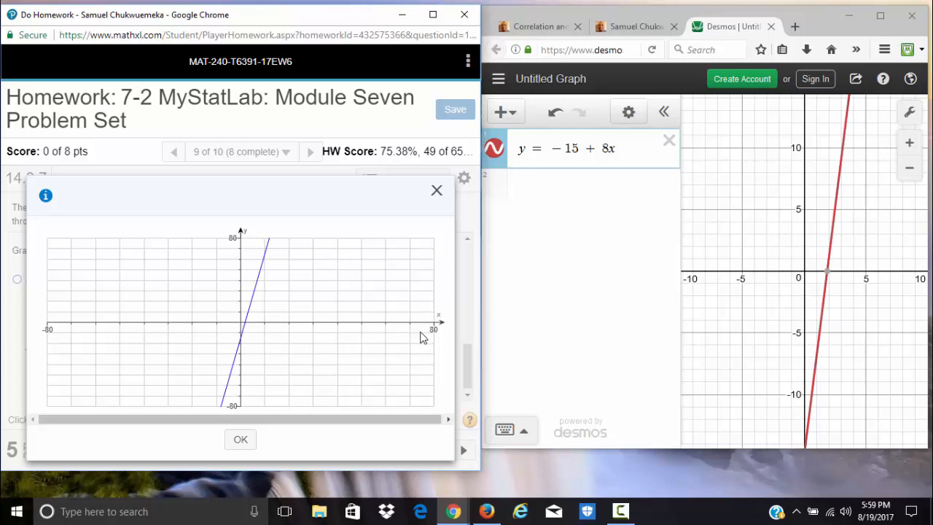
left_click(436, 191)
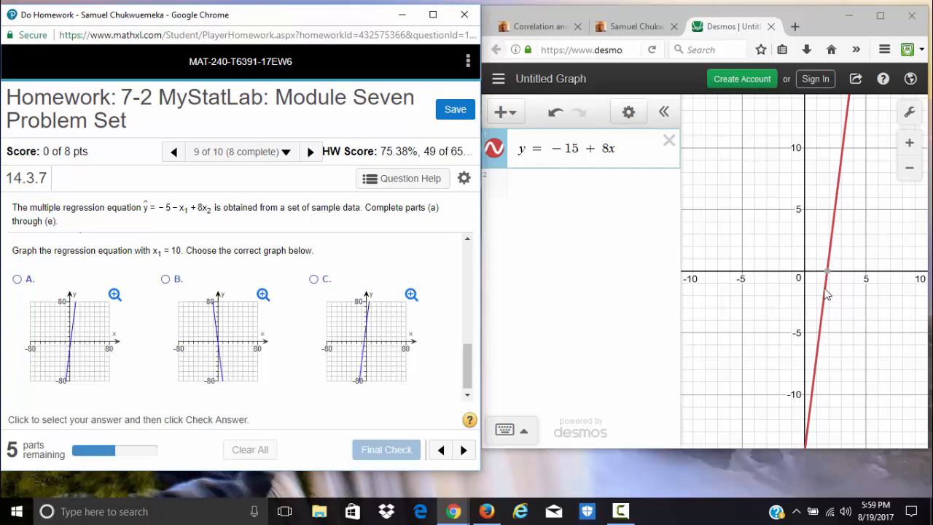
mouse_move(829, 279)
left_click(888, 20)
left_click(887, 16)
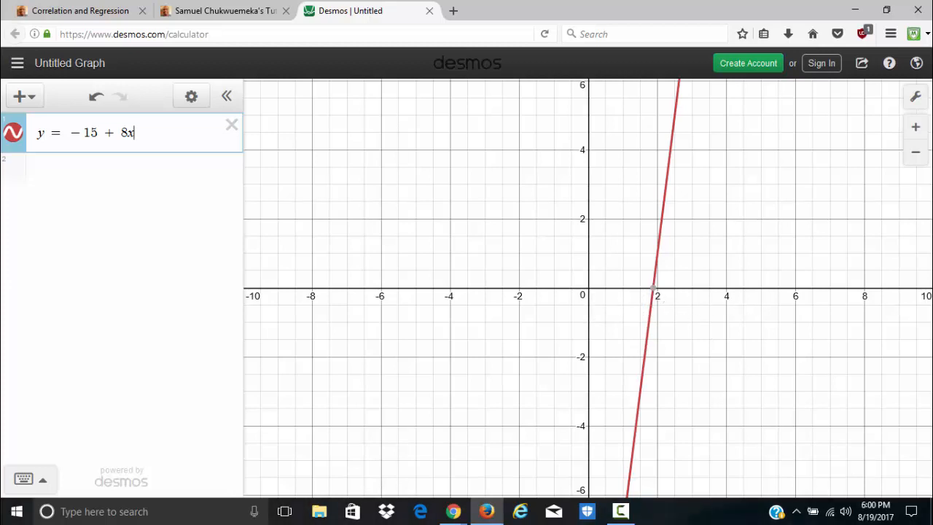
left_click(886, 10)
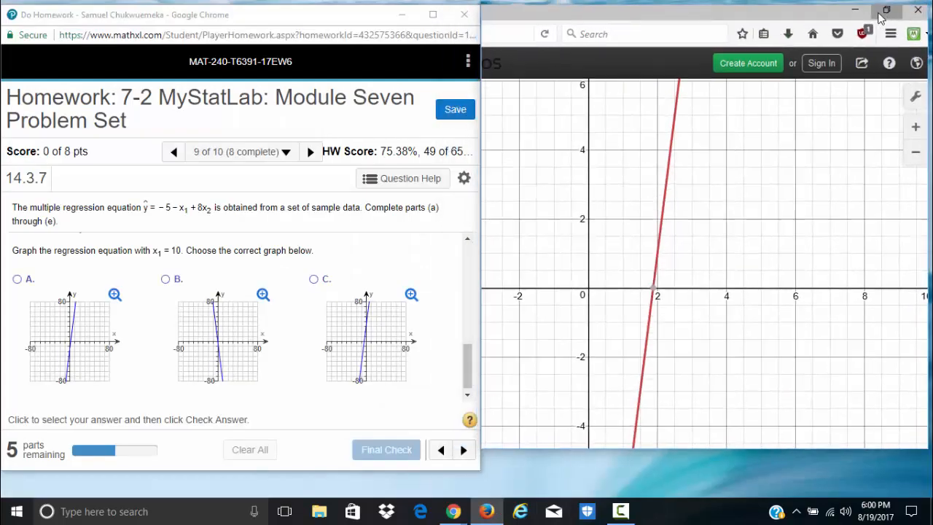
left_click(15, 282)
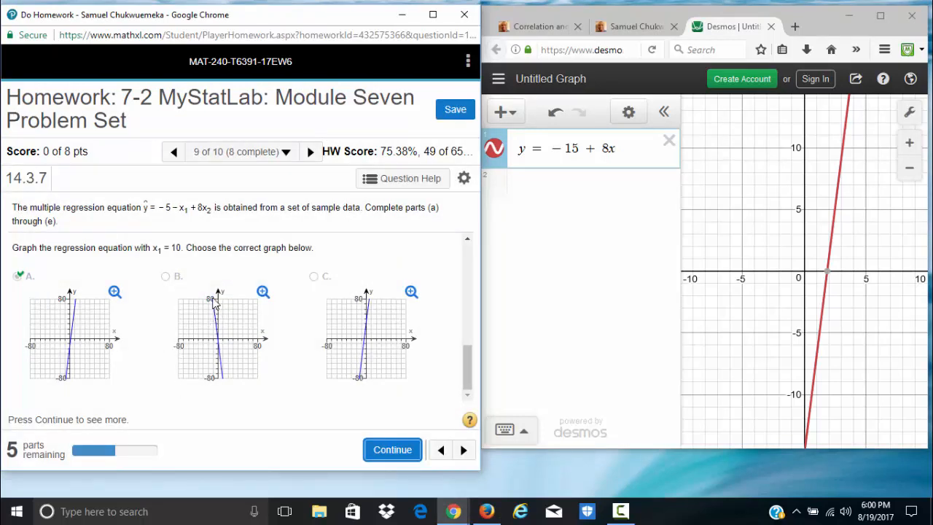
Step: Continue to part (c) and submit ŷ = -20 + 8x2 as the regression equation for x1 = 15
left_click(403, 454)
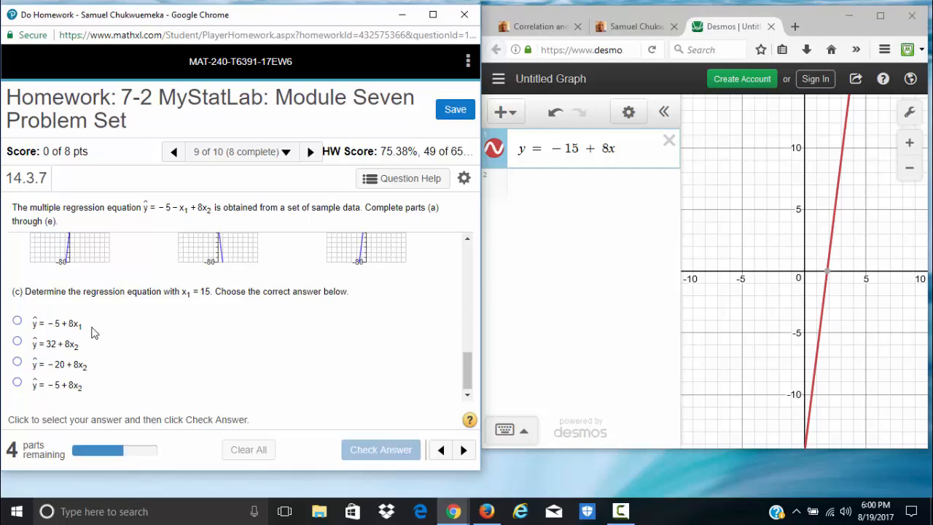
left_click(18, 362)
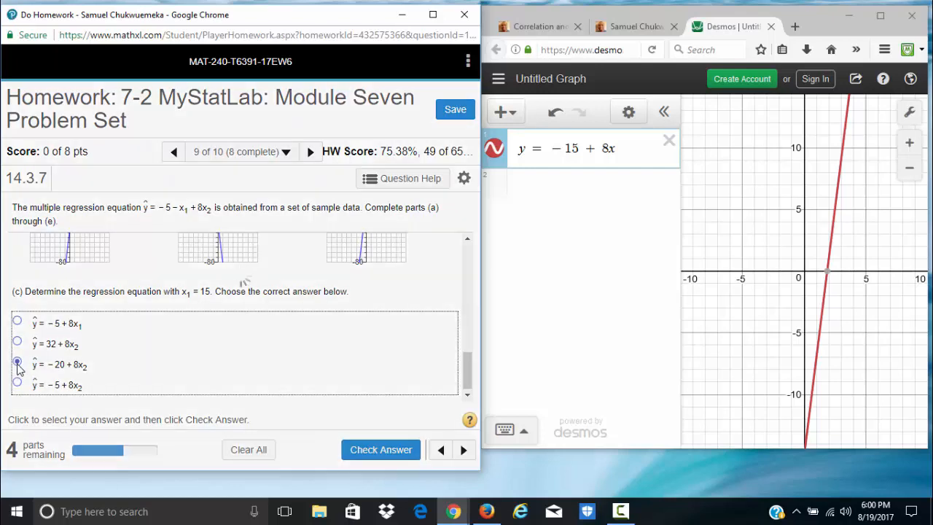
key("Return")
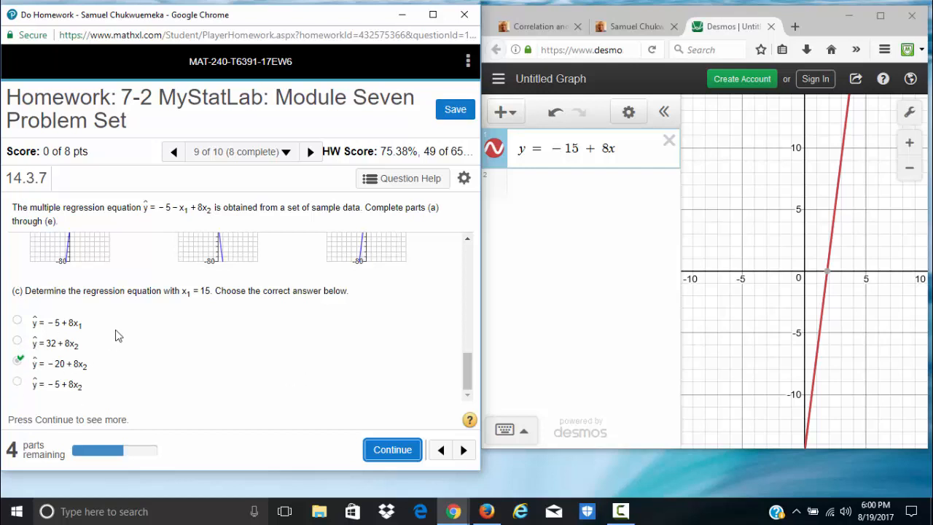
Step: Continue to the graph question for x1 = 15 and change the Desmos equation to y = -20 + 8x
left_click(378, 460)
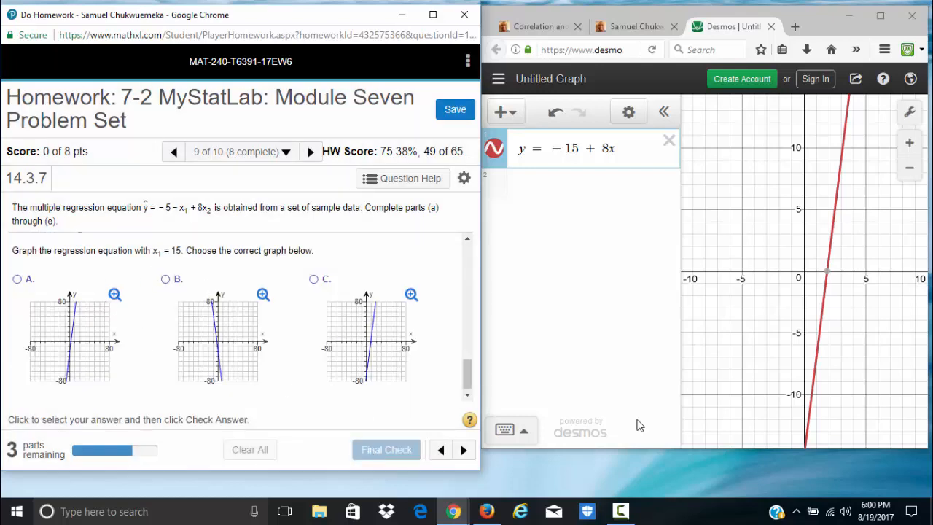
scroll(193, 281, "up", 2)
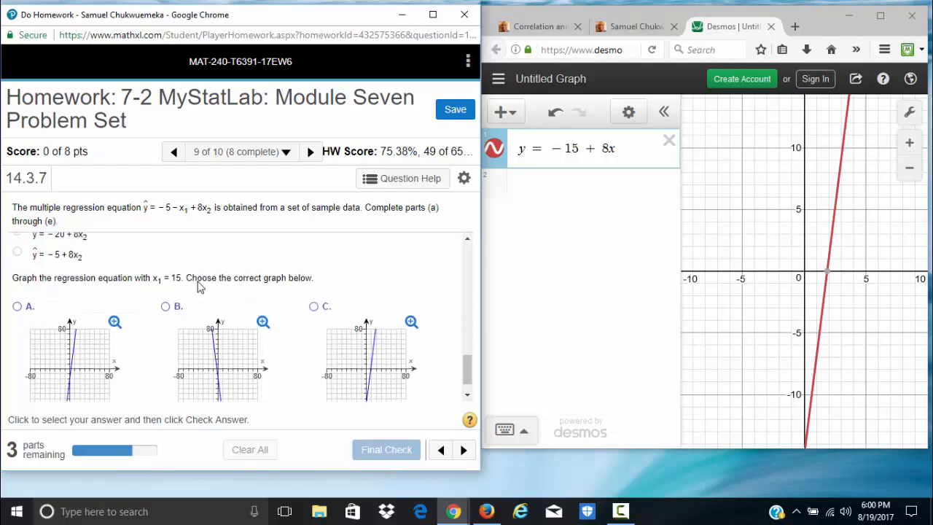
scroll(198, 285, "down", 2)
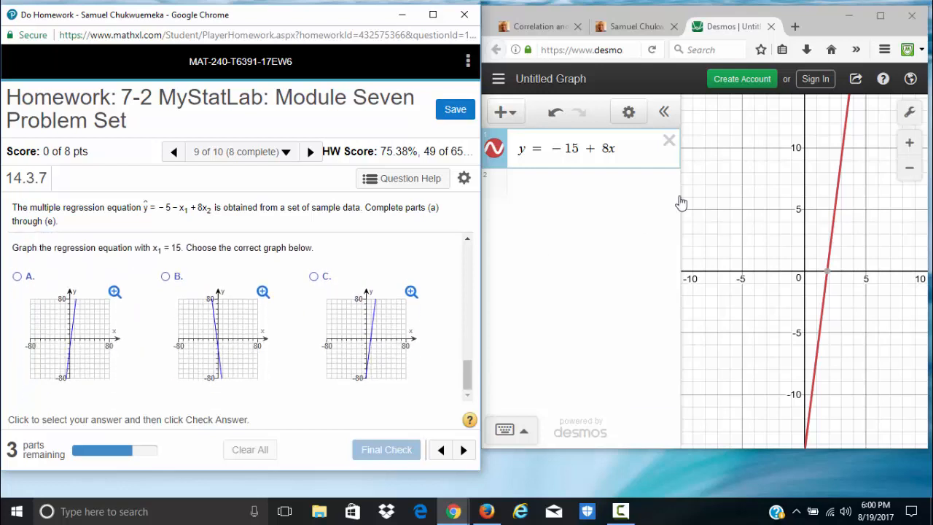
left_click(575, 147)
key("BackSpace")
key("BackSpace")
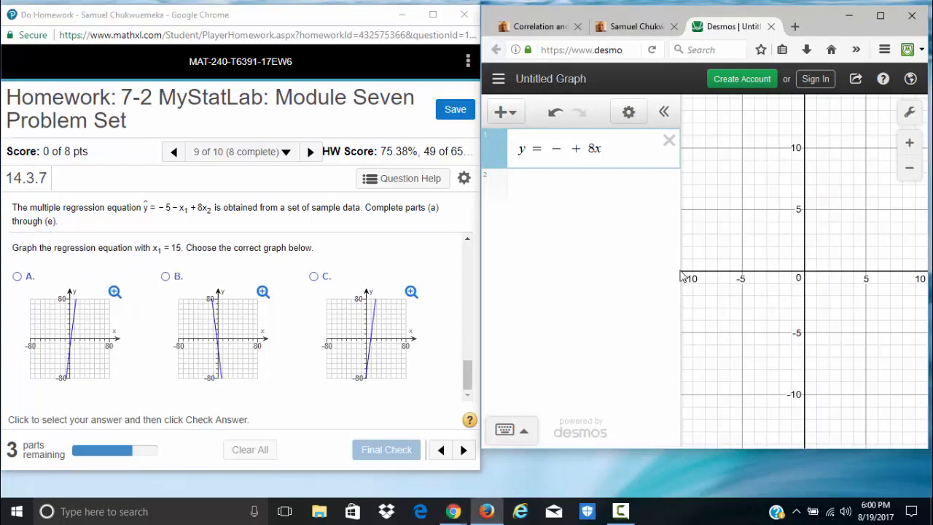
type("20")
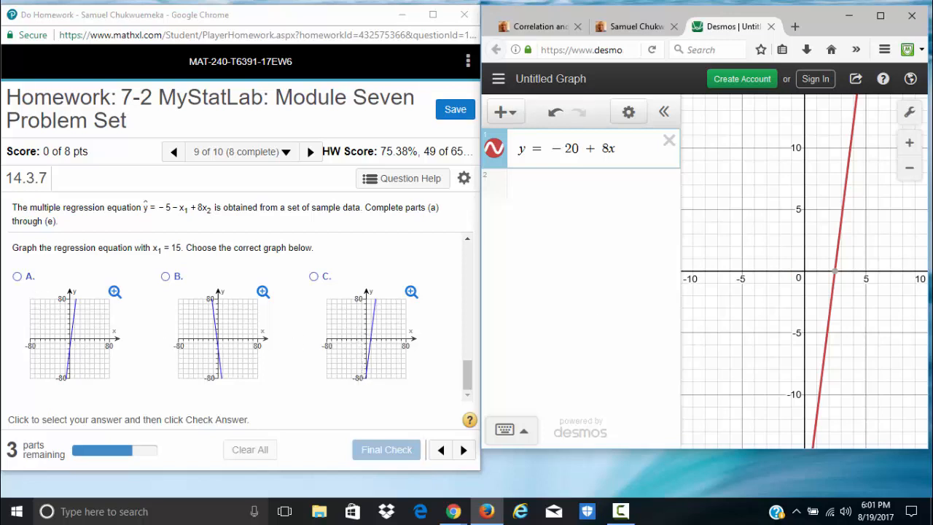
Step: Compare enlarged graphs C and A with the Desmos line, and submit A as the graph for x1 = 15
mouse_move(839, 281)
left_click(411, 292)
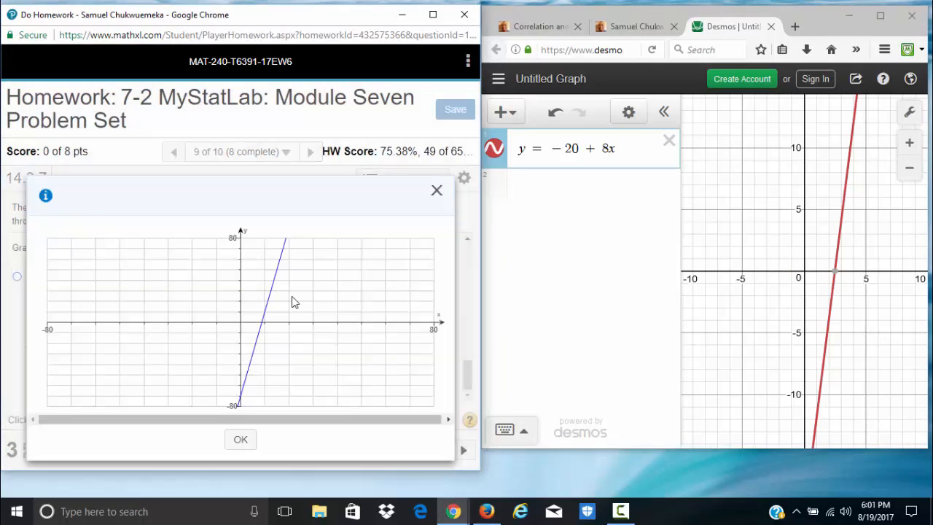
left_click(837, 275)
scroll(263, 323, "down", 1)
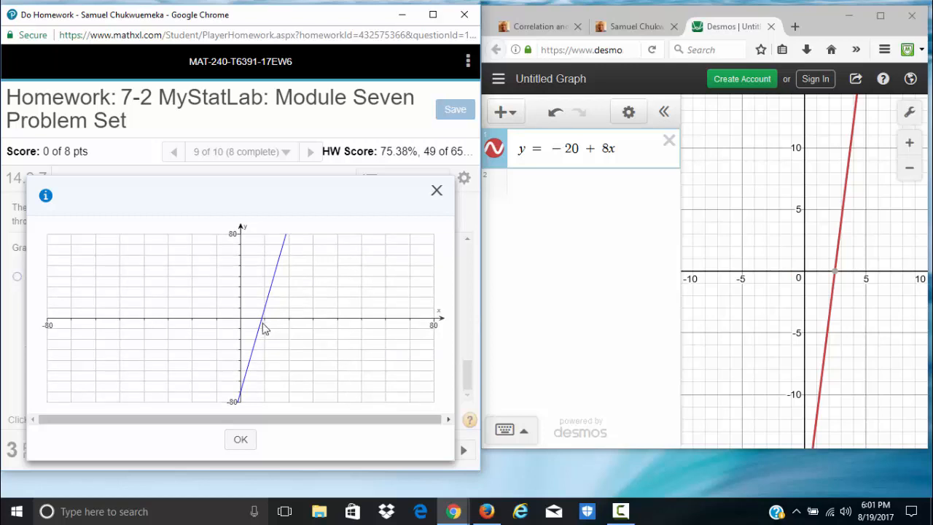
left_click(436, 190)
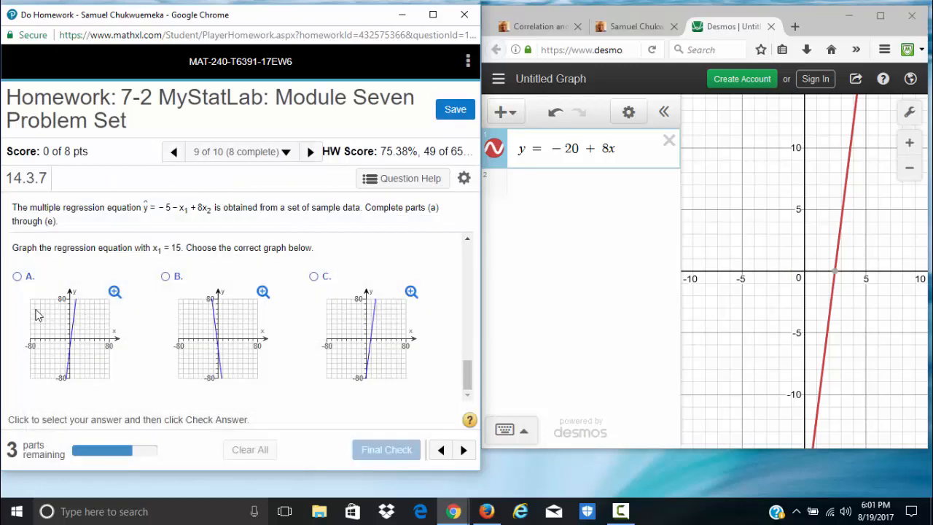
left_click(113, 291)
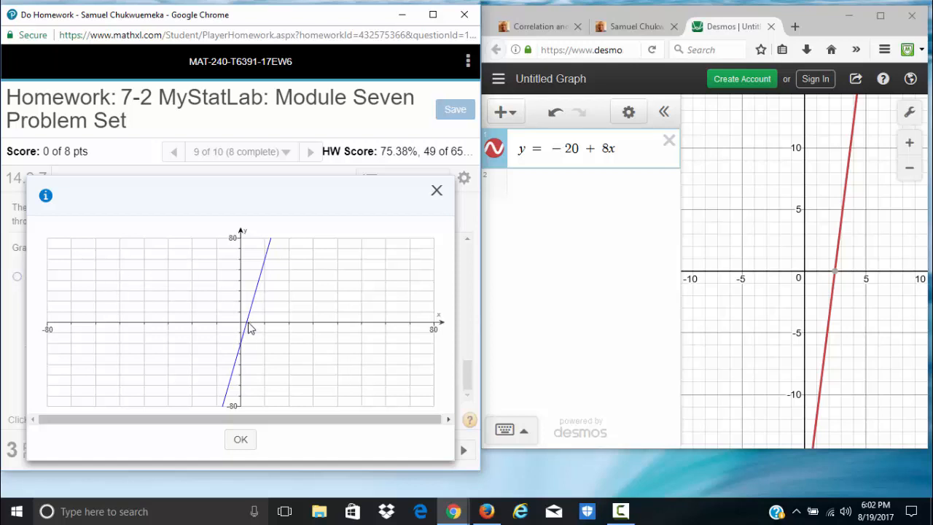
left_click(437, 190)
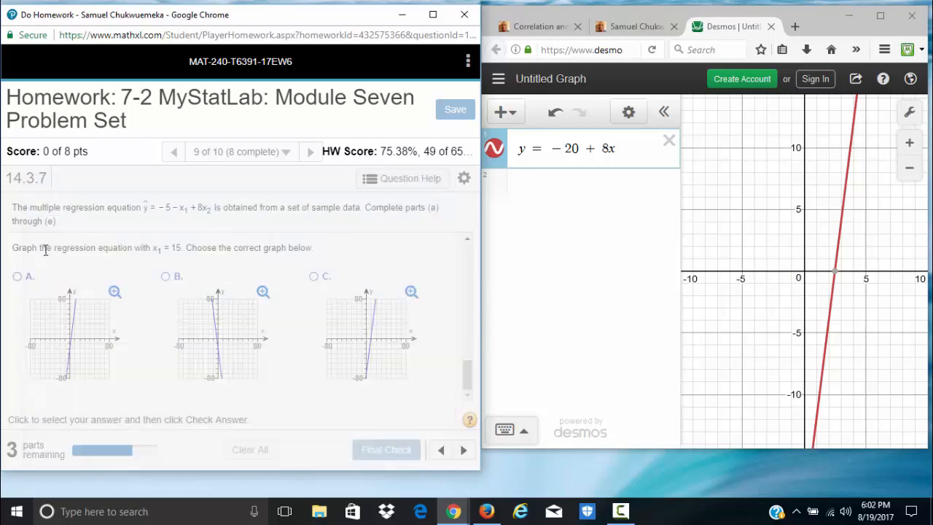
left_click(18, 279)
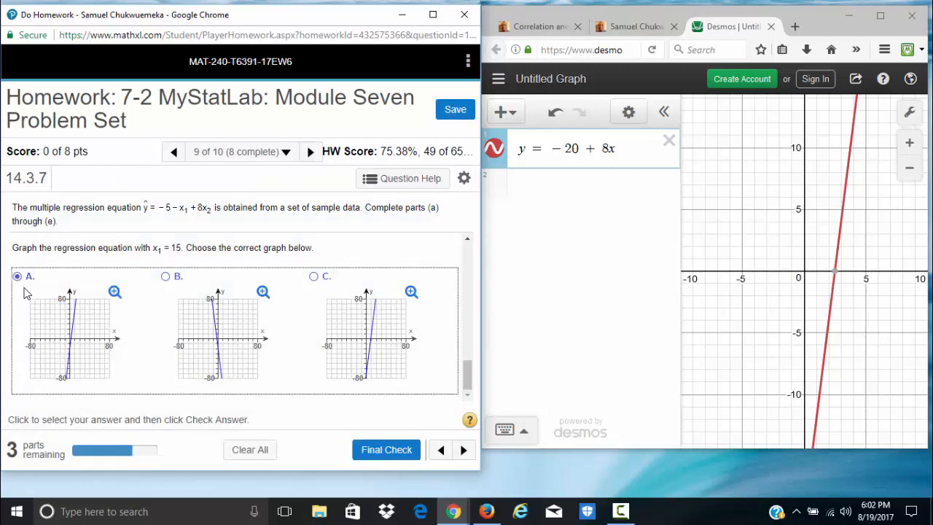
key("Return")
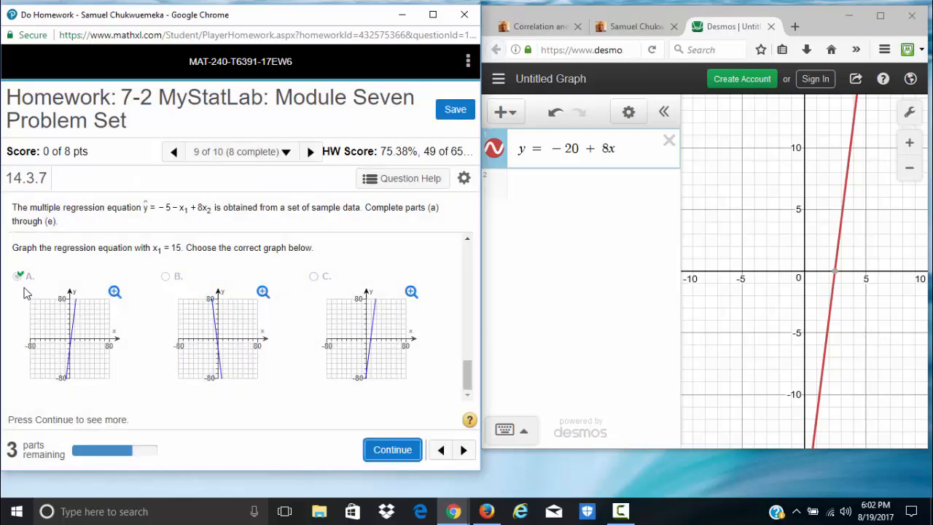
Step: Continue to part (d) and submit ŷ = -25 + 8x2 as the regression equation for x1 = 20
left_click(382, 455)
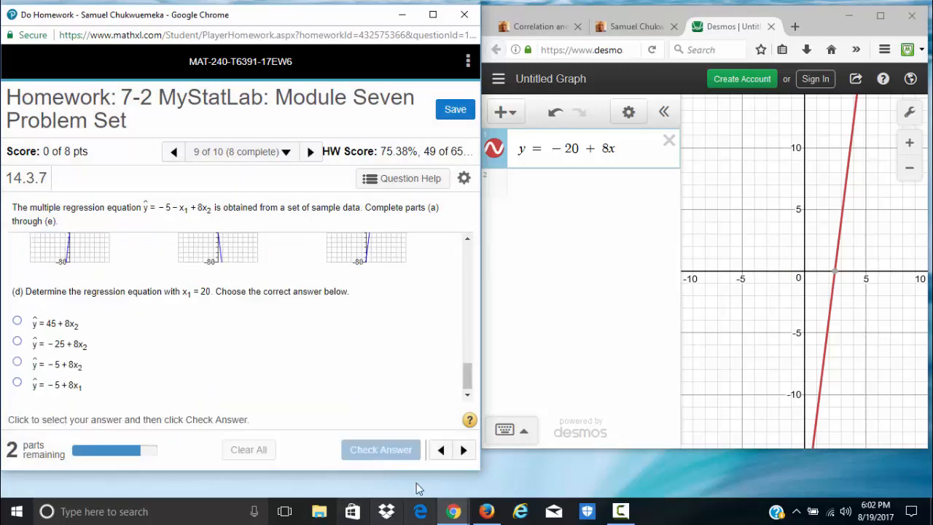
scroll(305, 357, "up", 3)
scroll(305, 359, "down", 3)
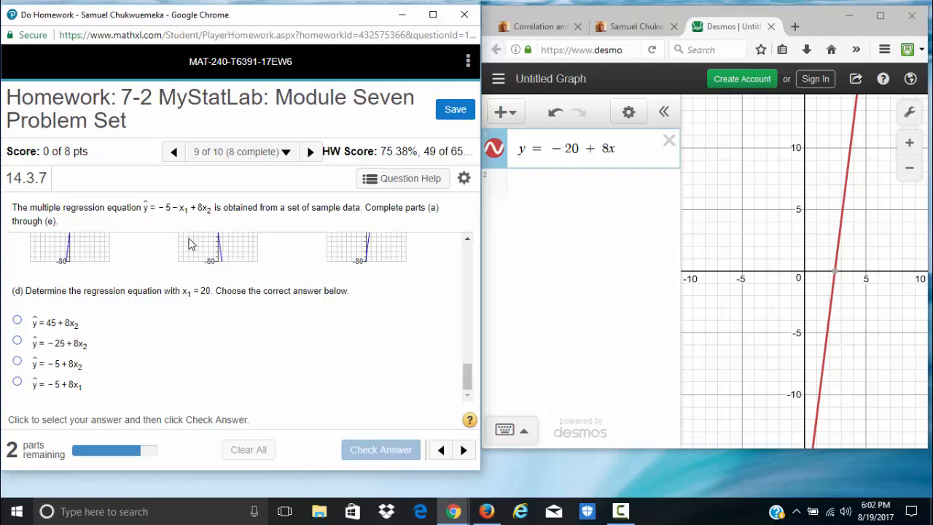
left_click(17, 340)
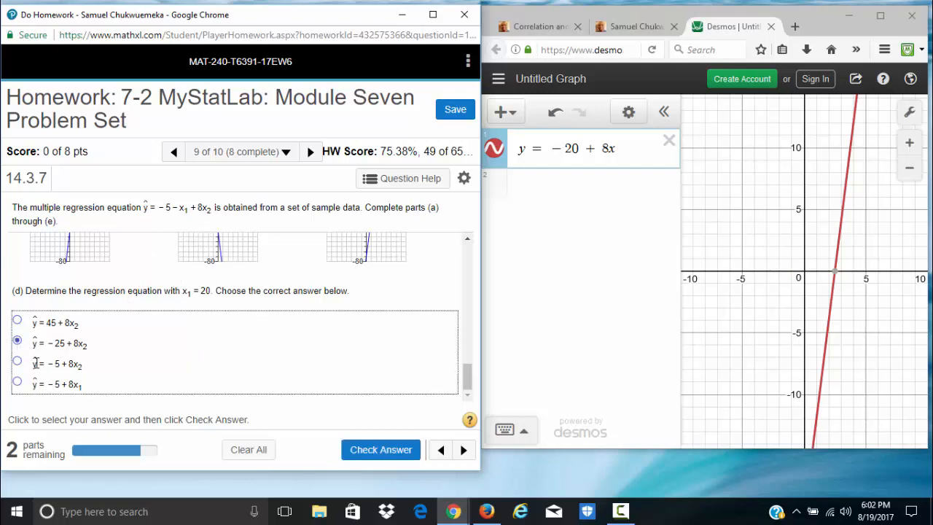
key("Return")
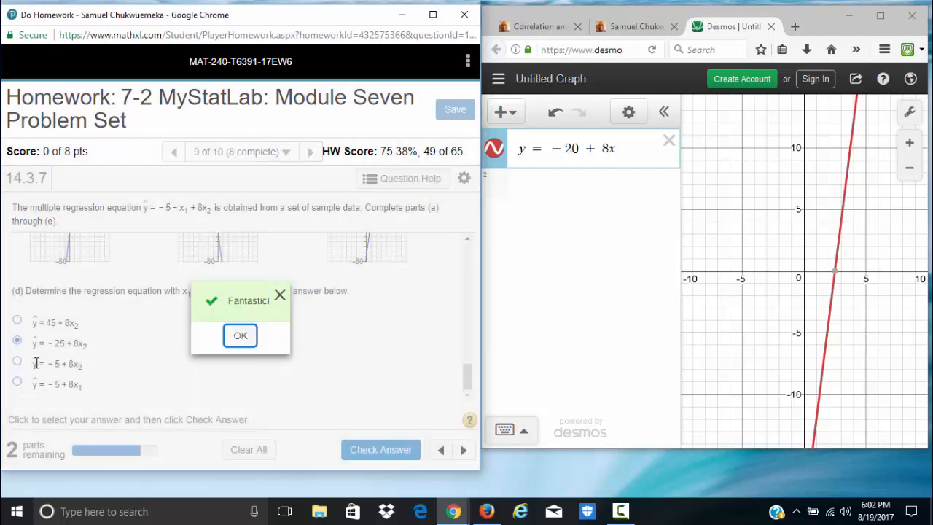
Step: Continue to the graph question for x1 = 20 and change the Desmos equation to y = -25 + 8x
left_click(240, 337)
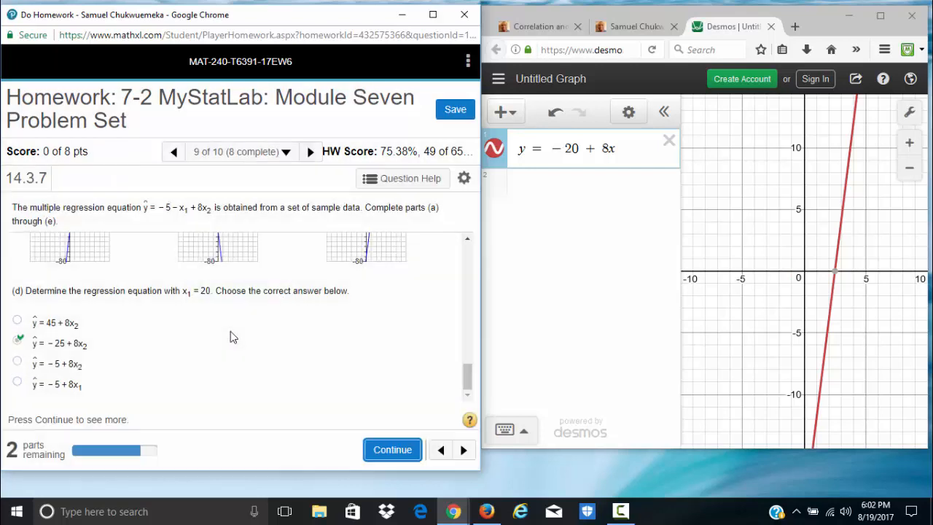
left_click(391, 451)
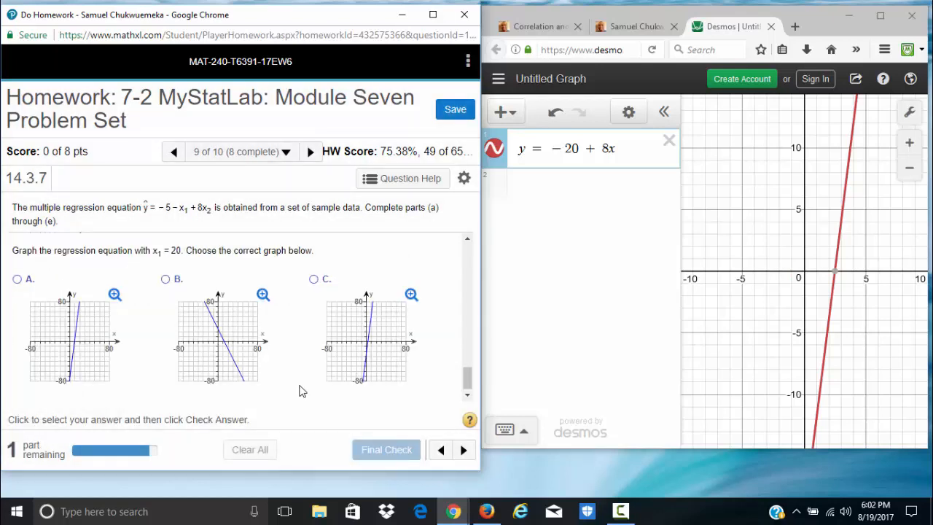
left_click(575, 148)
key("BackSpace")
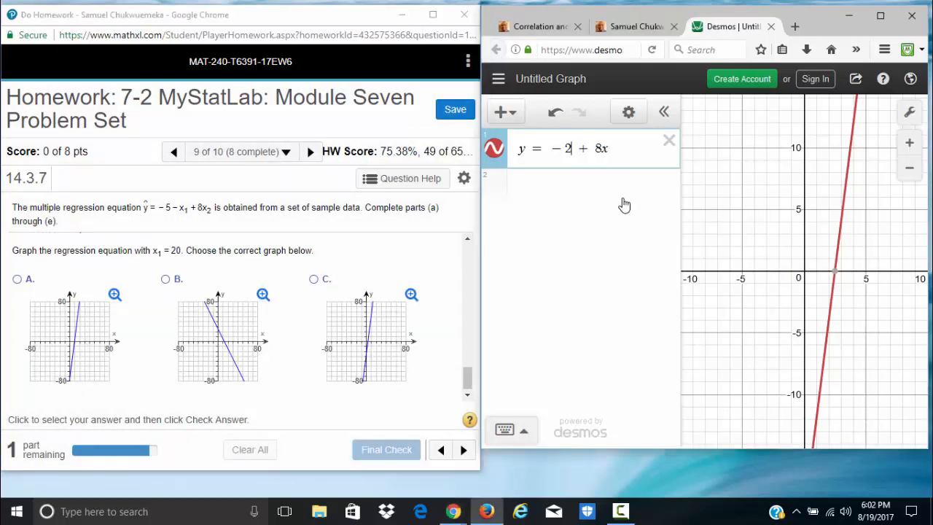
type("5")
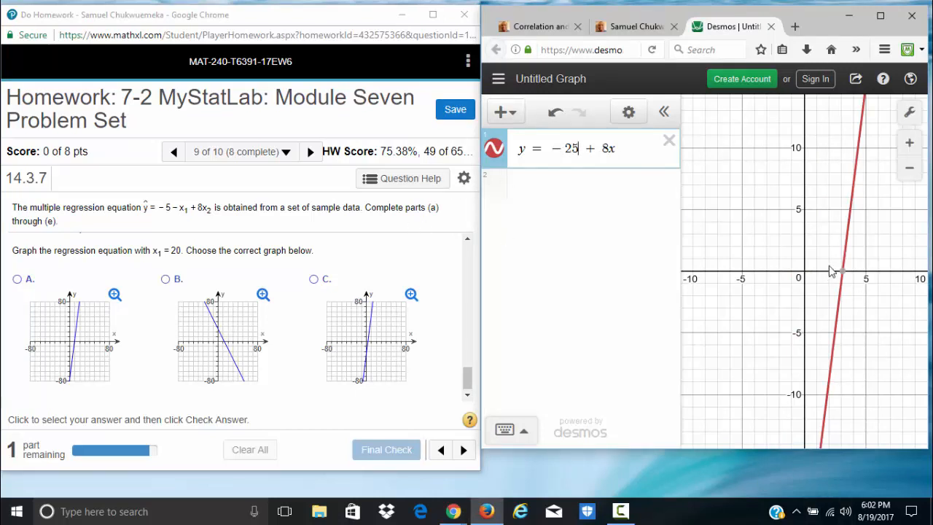
Step: Compare enlarged graphs A and C with the Desmos line, and submit C as the graph for x1 = 20
mouse_move(848, 274)
left_click(114, 296)
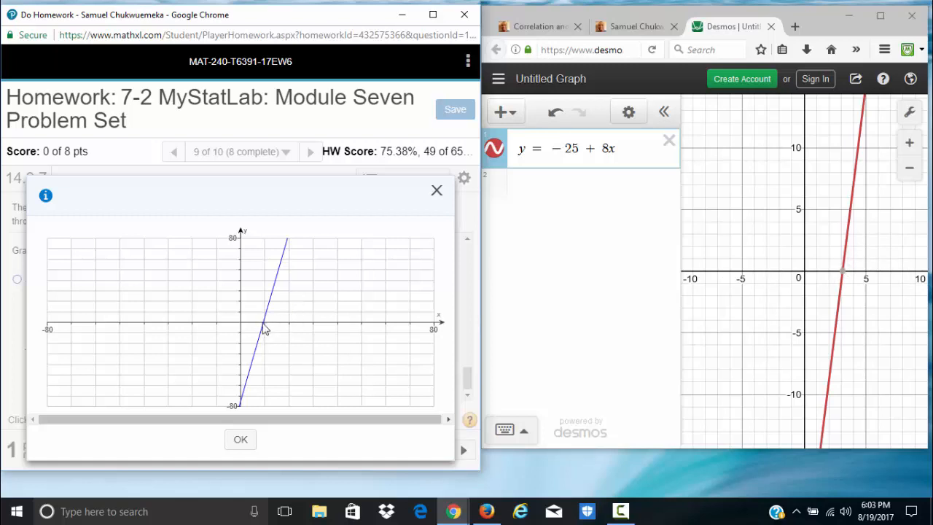
left_click(436, 194)
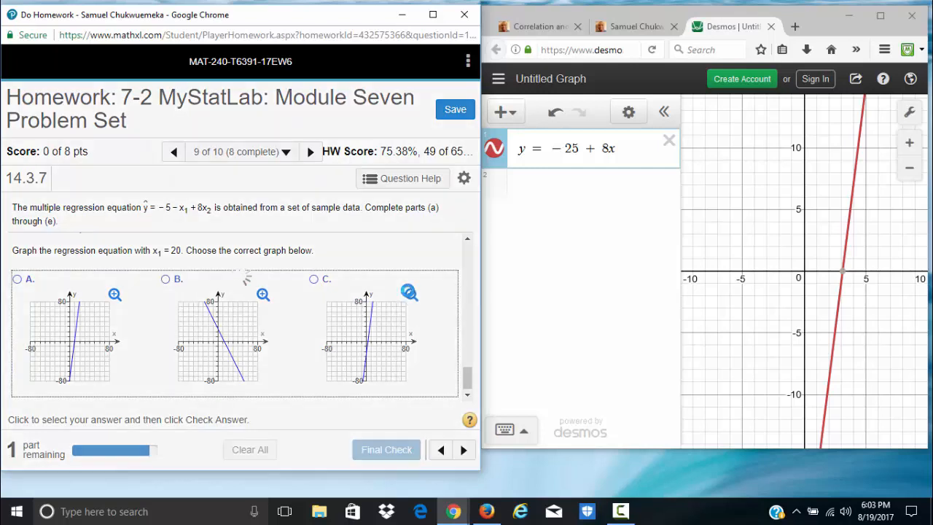
left_click(409, 291)
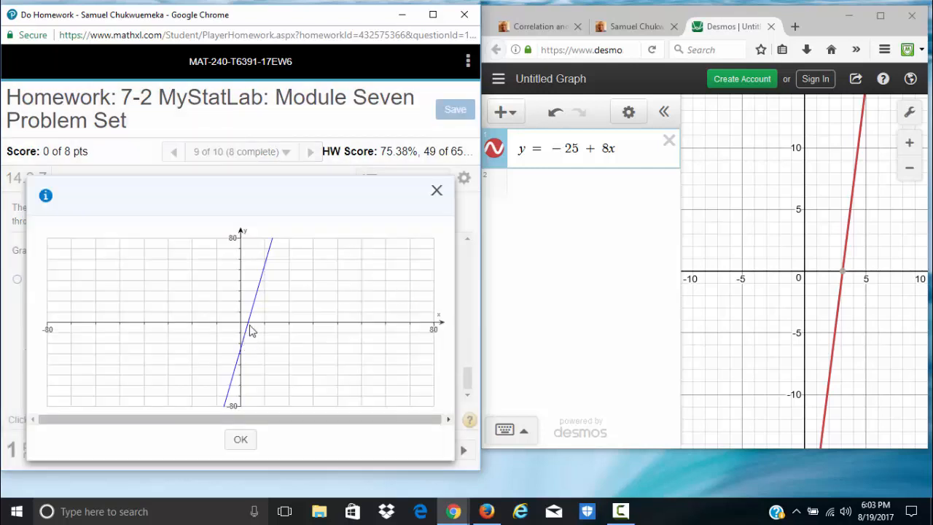
left_click(437, 193)
left_click(319, 285)
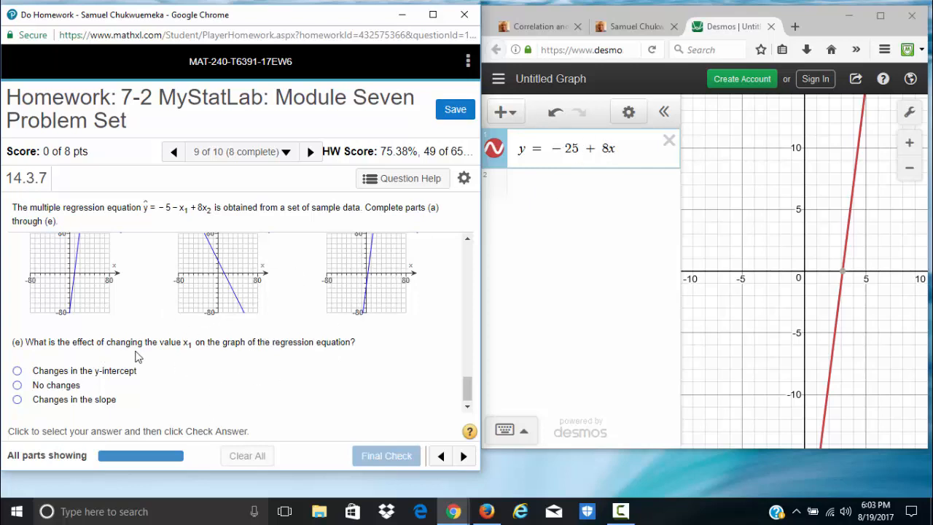
Step: Submit "Changes in the y-intercept" for part (e), go on to question 14.3.25, and dismiss the instructor tip
left_click(17, 372)
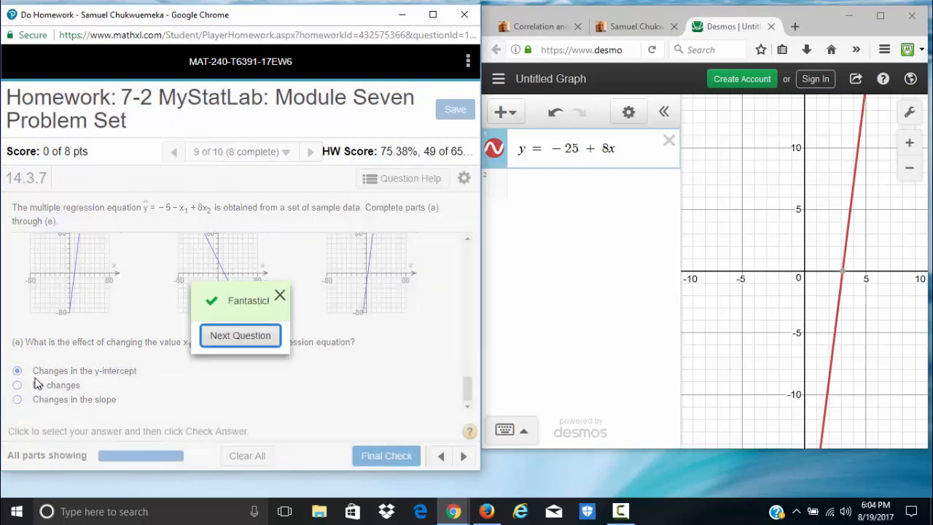
left_click(270, 338)
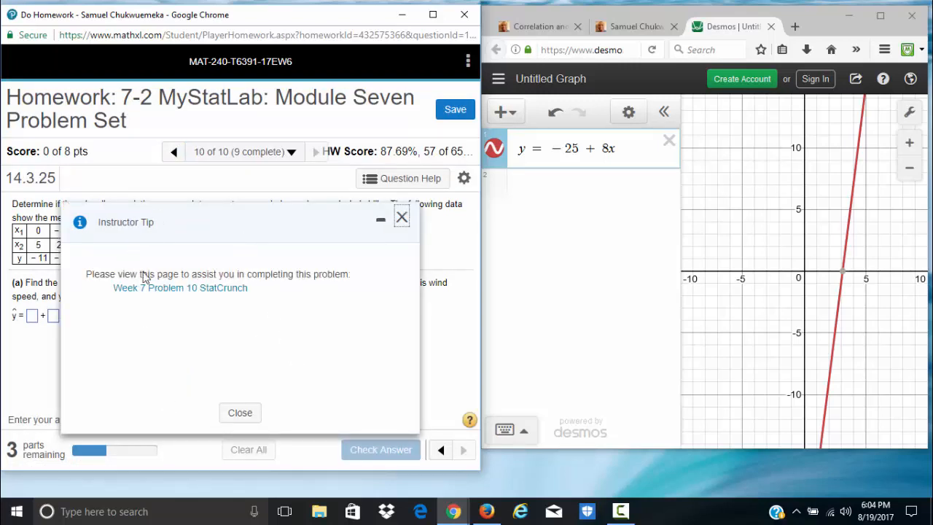
left_click(402, 218)
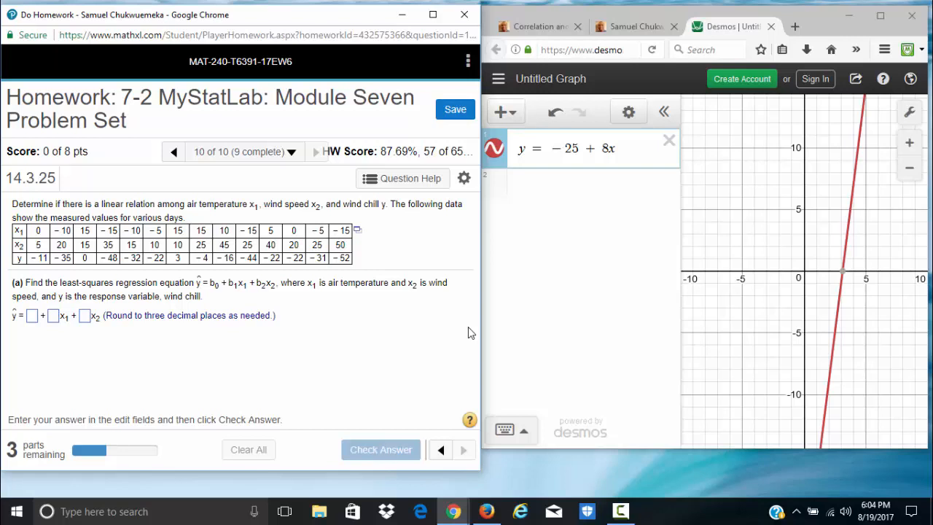
Step: Try to close the Desmos graph, stay on the page instead, and minimize its browser window
left_click(769, 28)
left_click(770, 27)
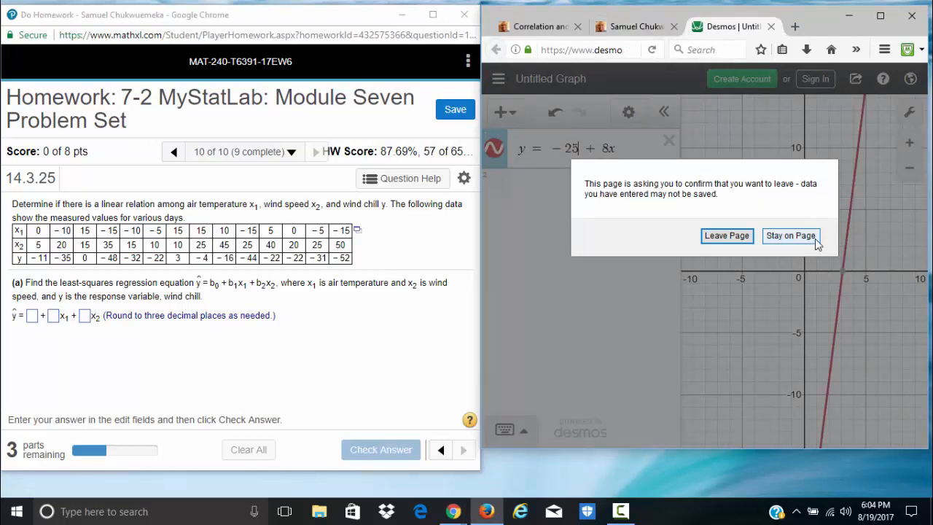
left_click(791, 235)
left_click(849, 15)
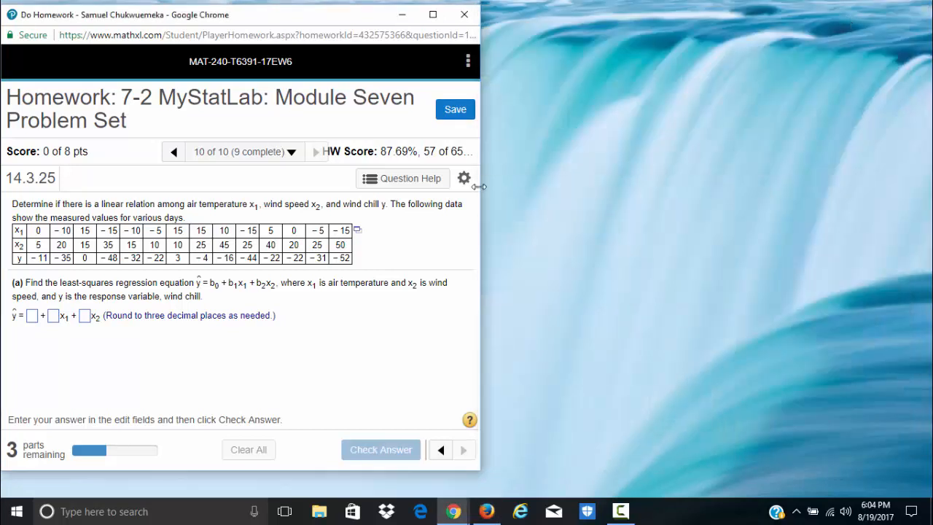
Step: Maximize the homework window and open the wind chill data table in StatCrunch
left_click(435, 14)
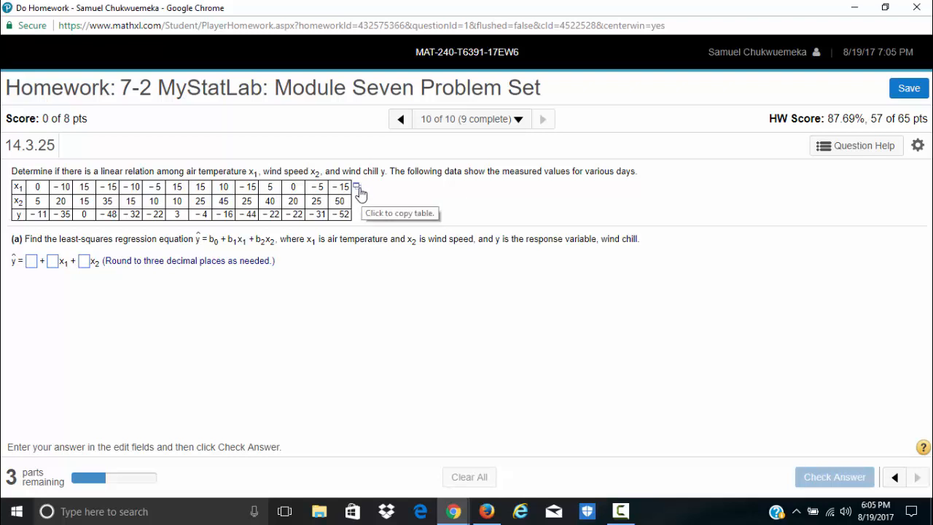
left_click(357, 188)
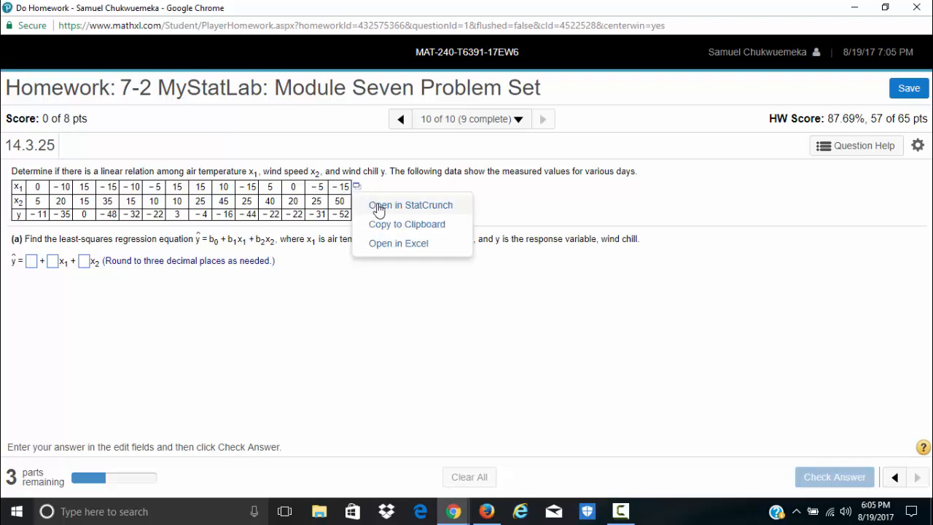
left_click(410, 205)
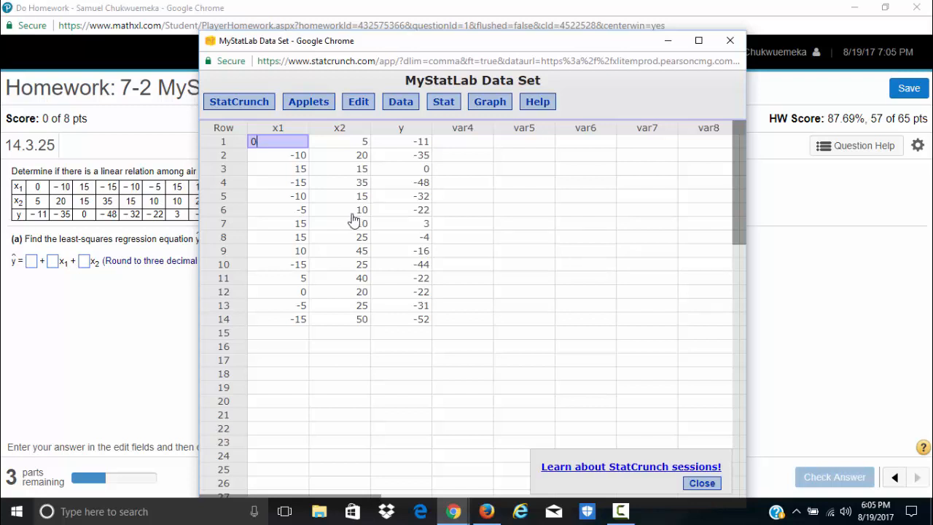
Step: Set up a Multiple Linear Regression with x1 and x2 as the X variables and y as the Y variable
left_click(447, 105)
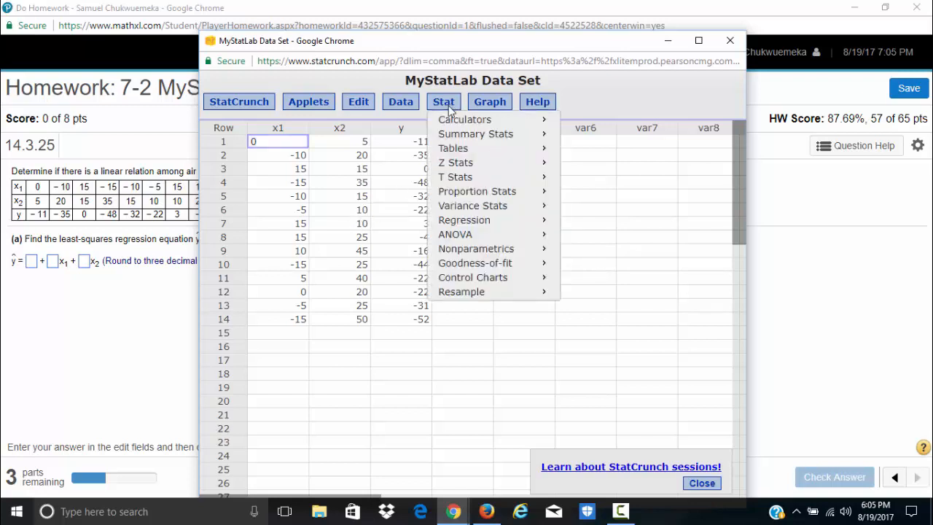
mouse_move(494, 222)
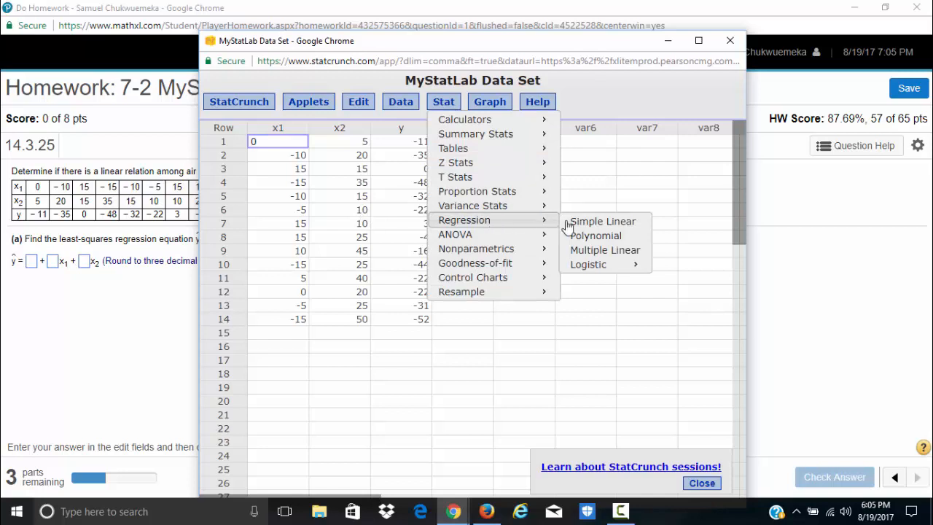
left_click(611, 252)
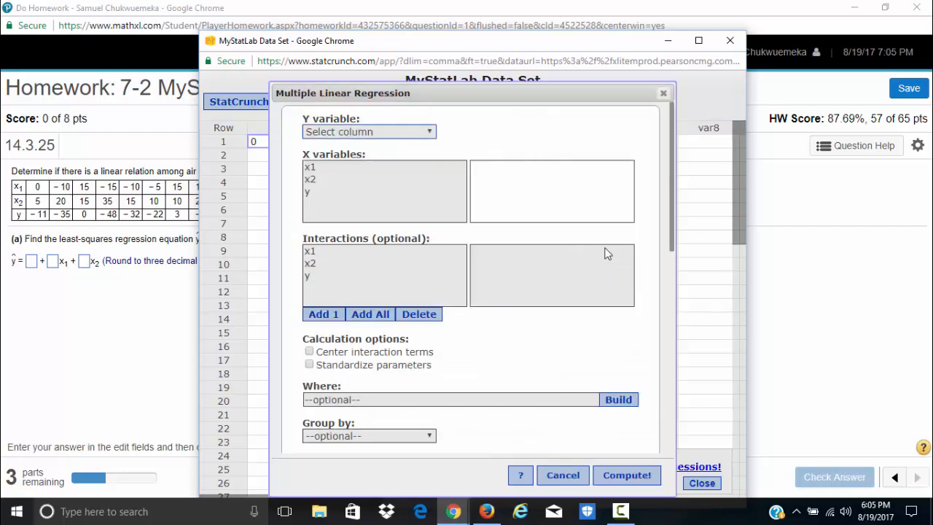
left_click(315, 166)
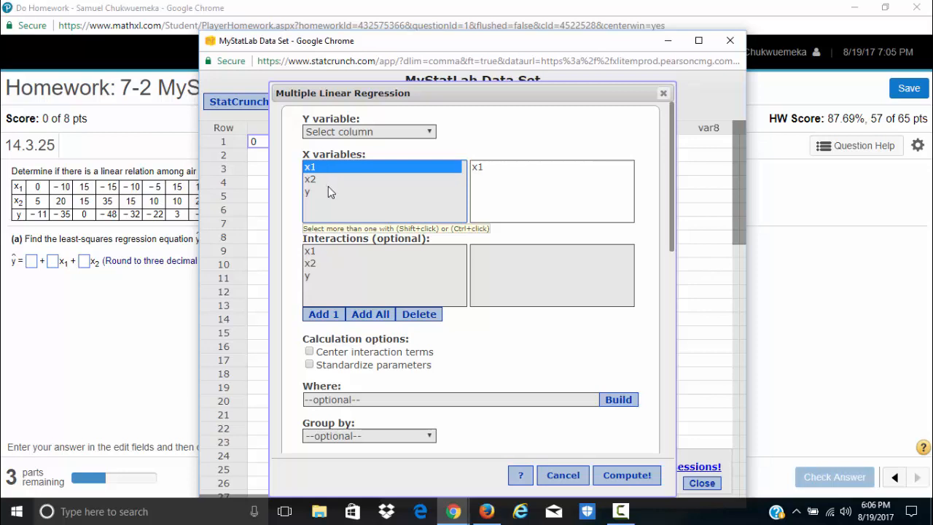
left_click(318, 179, "shift")
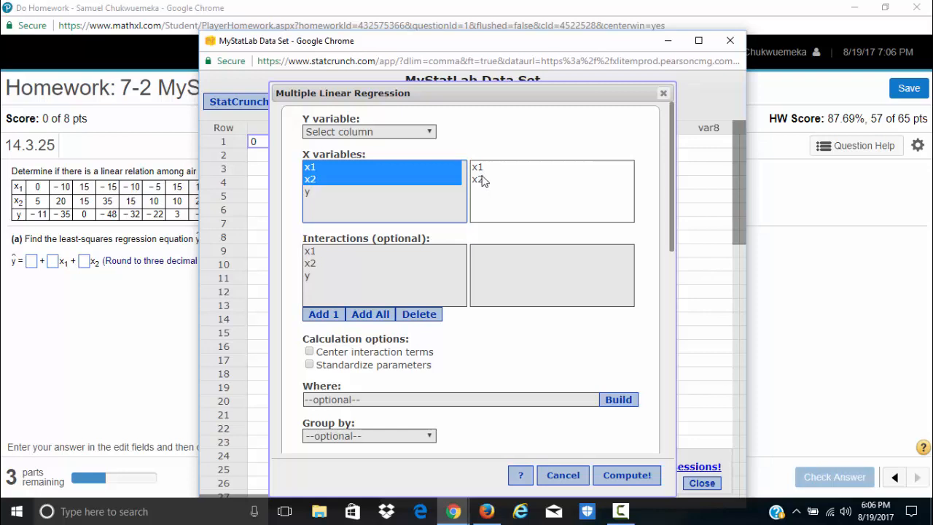
left_click(335, 131)
left_click(328, 183)
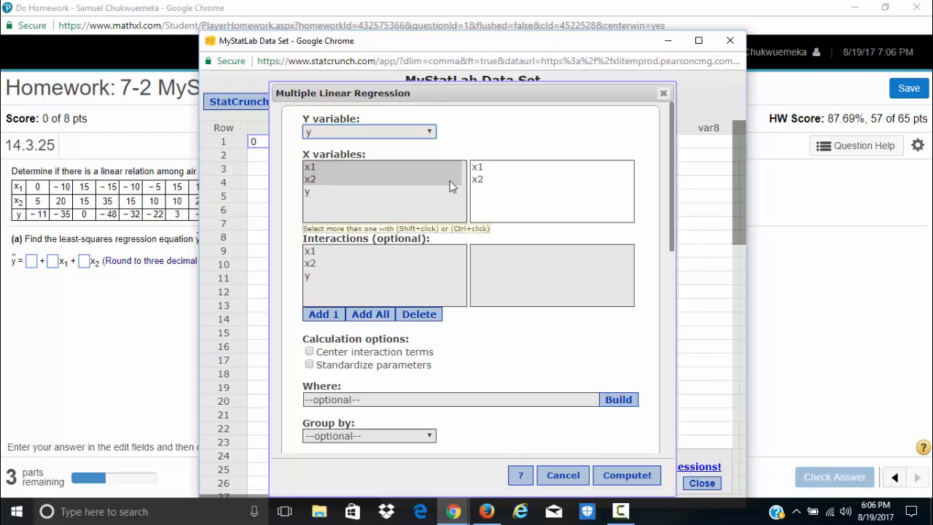
Step: Reselect x1 and x2 together as the regression's X variables
left_click(315, 179)
left_click(326, 169)
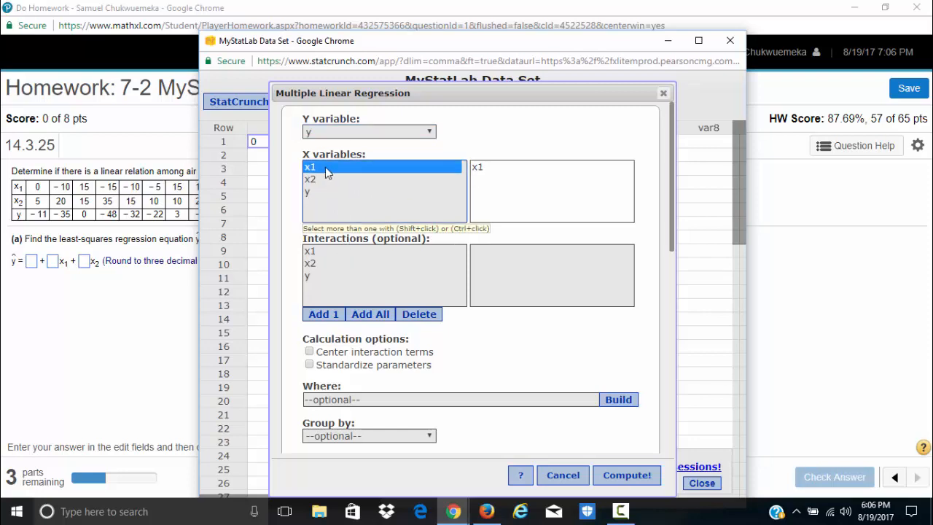
left_click(316, 191)
left_click(321, 180)
left_click(321, 168)
left_click(328, 180)
left_click(329, 169)
left_click(315, 180, "ctrl")
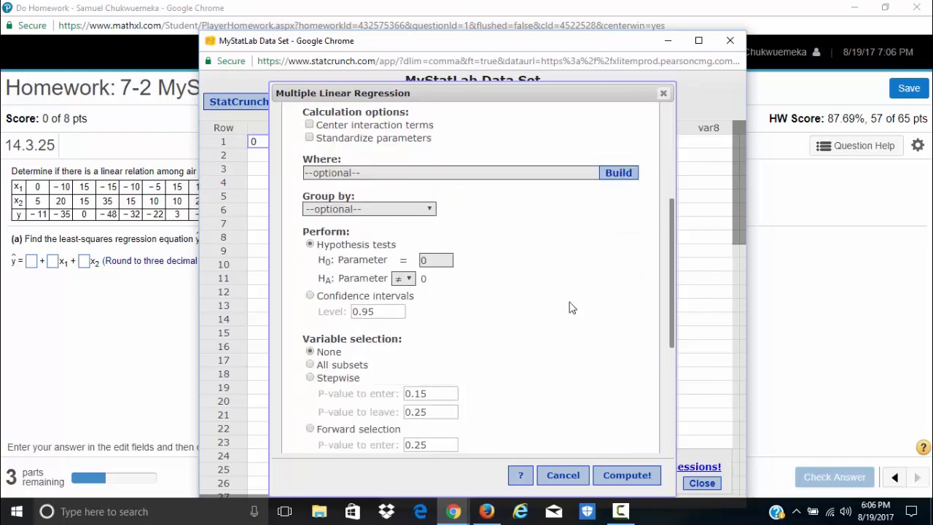
Step: Review the remaining regression options and compute the multiple linear regression with the default settings
scroll(572, 307, "down", 5)
scroll(572, 306, "up", 3)
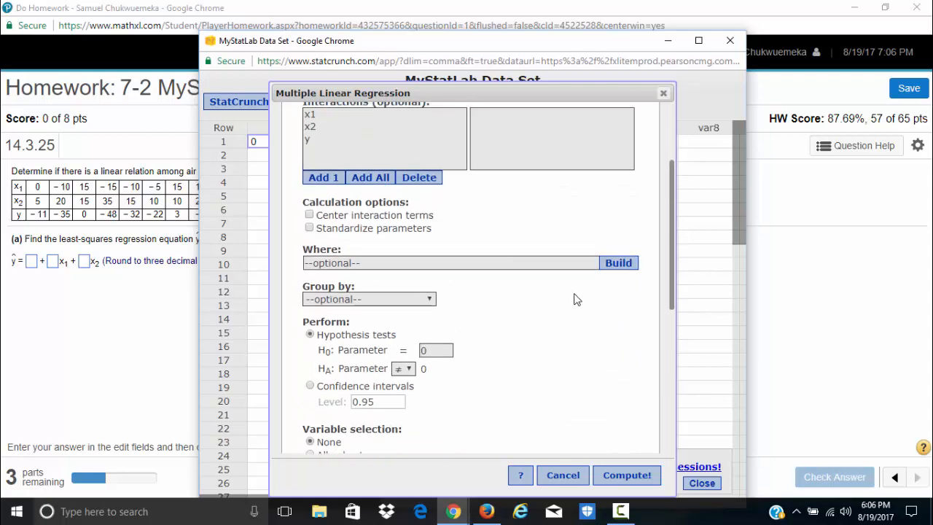
scroll(575, 299, "down", 1)
scroll(575, 296, "down", 1)
scroll(609, 387, "down", 2)
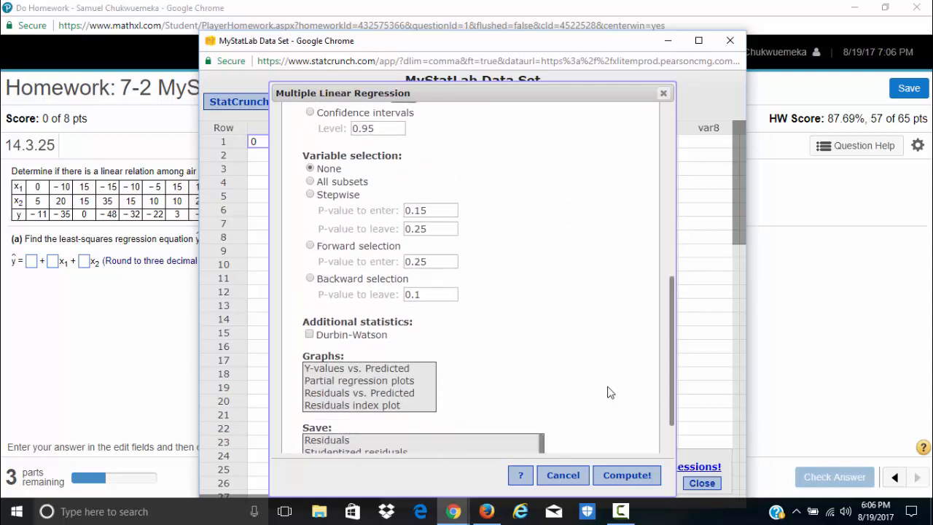
left_click(634, 475)
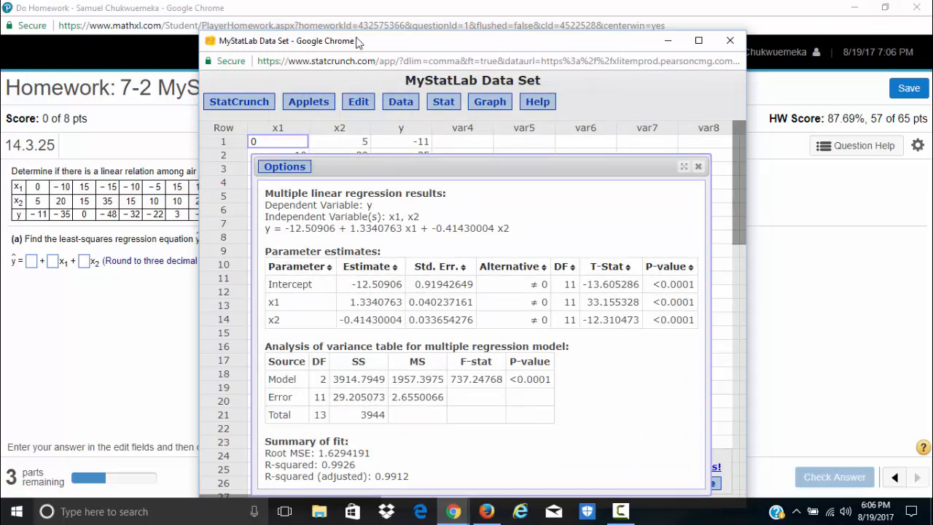
Step: Move the StatCrunch window aside and examine the regression equation in the multiple linear regression results
left_click_drag(360, 37, 421, 25)
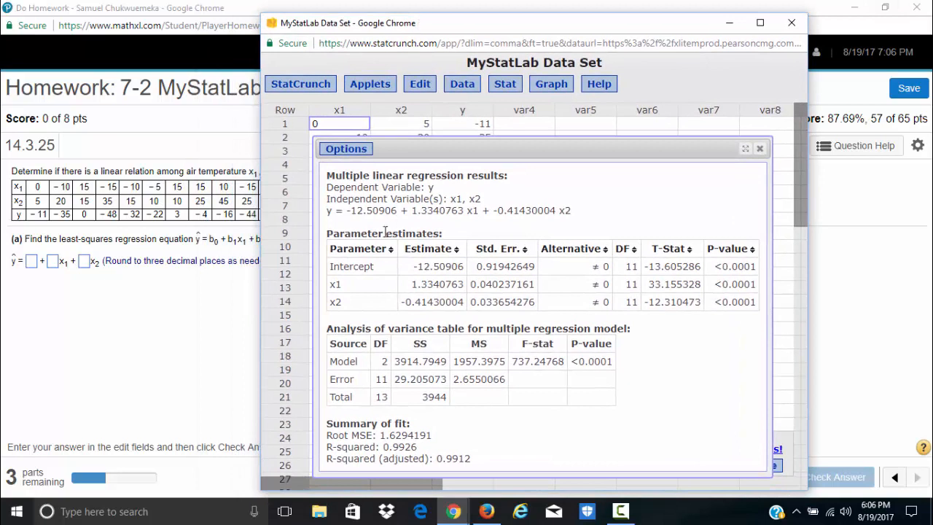
left_click_drag(328, 212, 420, 220)
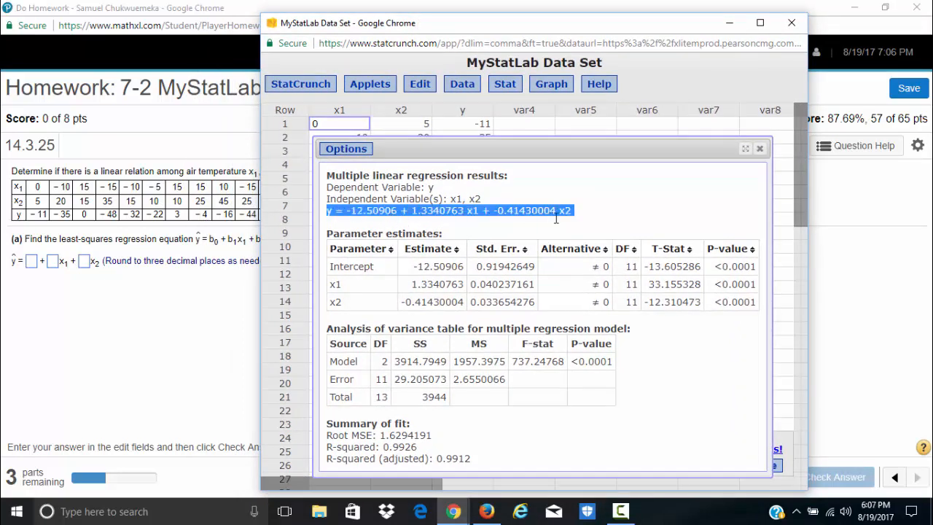
left_click_drag(556, 219, 578, 212)
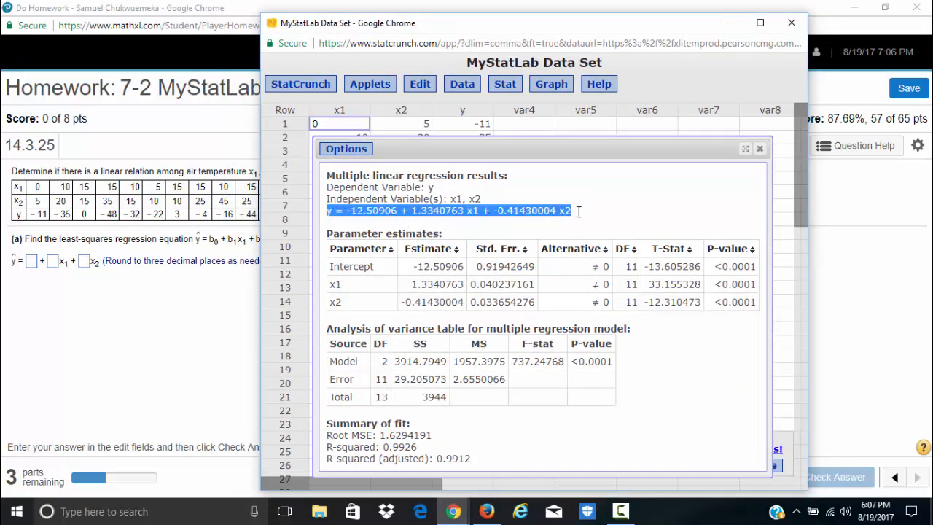
left_click(327, 212)
left_click_drag(328, 211, 575, 211)
left_click(559, 209)
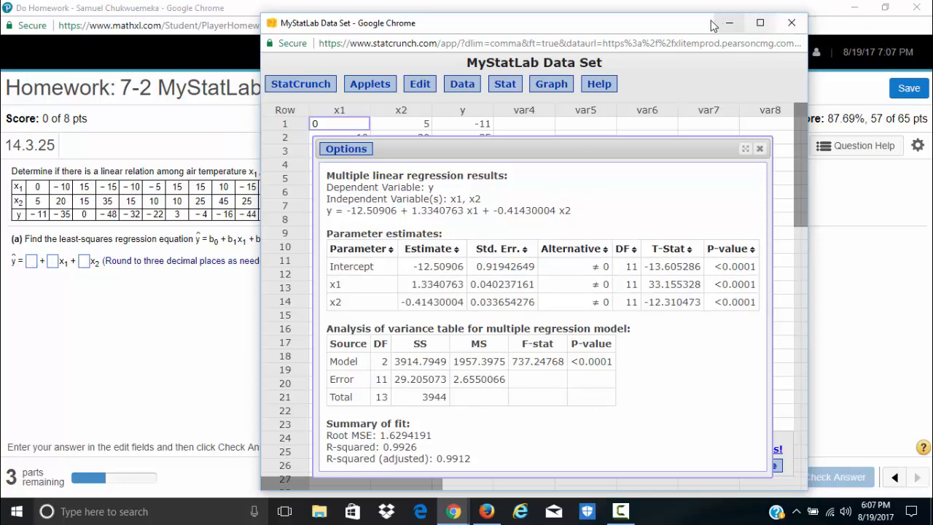
Step: Restore the homework window to its smaller size and place the StatCrunch results window beside it
left_click(885, 8)
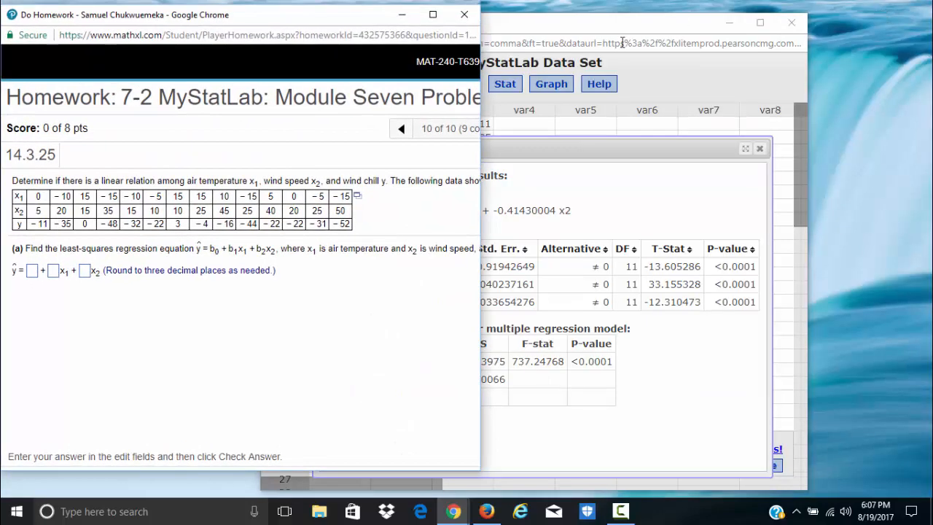
left_click_drag(633, 24, 702, 32)
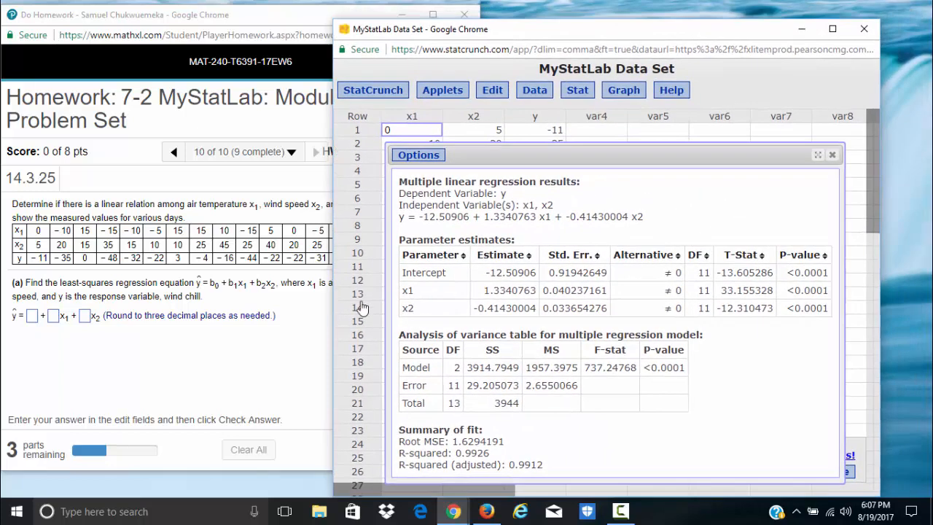
left_click_drag(331, 297, 421, 298)
left_click_drag(546, 38, 612, 20)
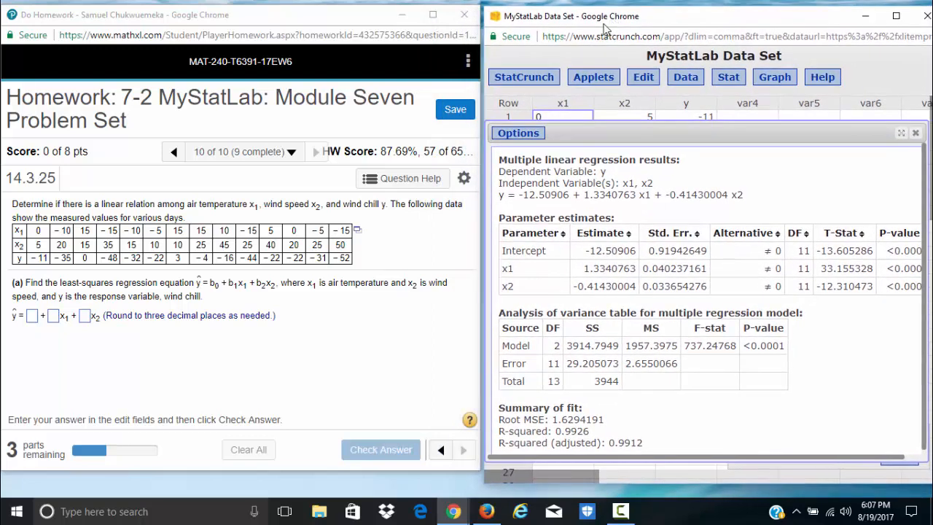
Step: Answer part (a) with -12.509 as the intercept, 1.334 for x1 and -0.414 for x2, check it and continue to part (b)
left_click(32, 315)
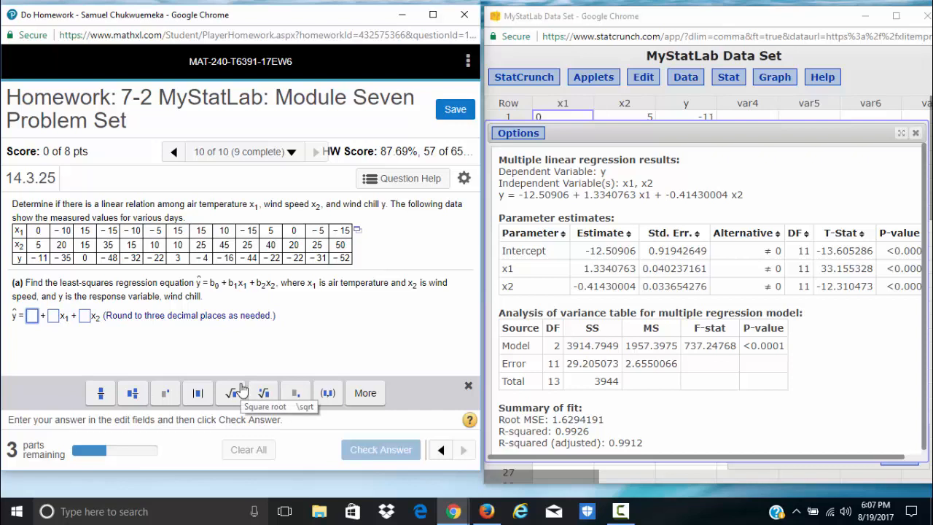
type("-12.")
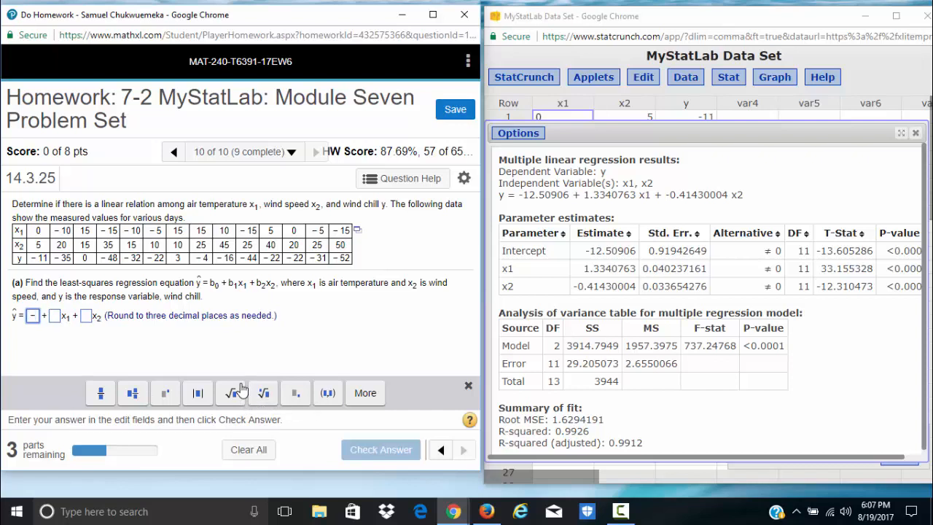
type("5")
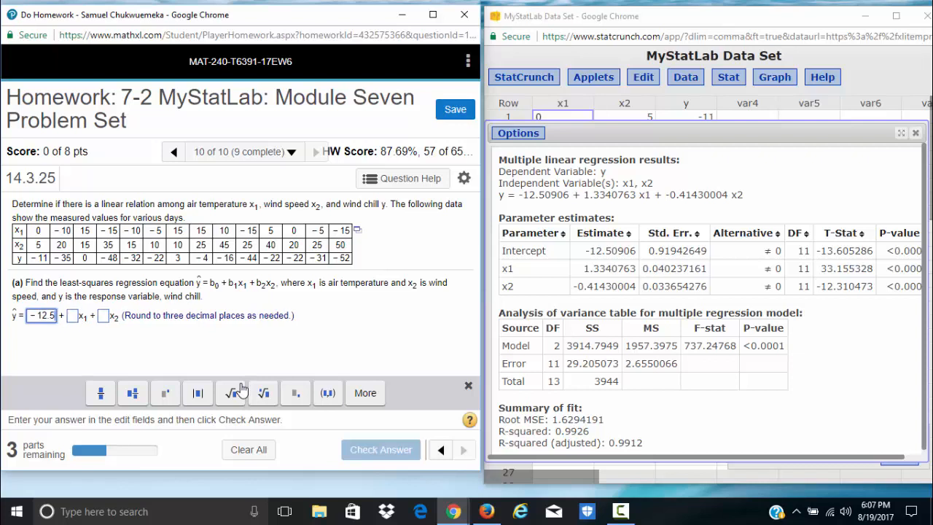
type("09")
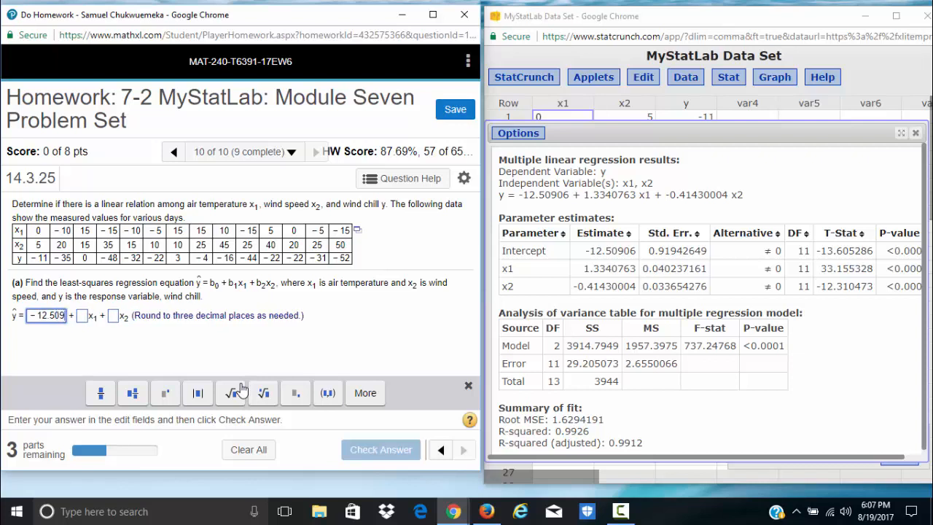
key("Tab")
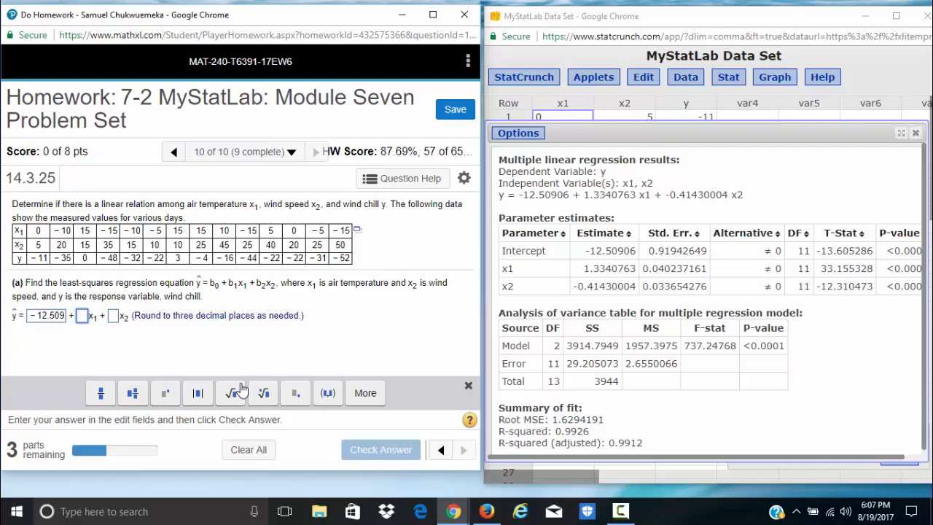
type("1.33")
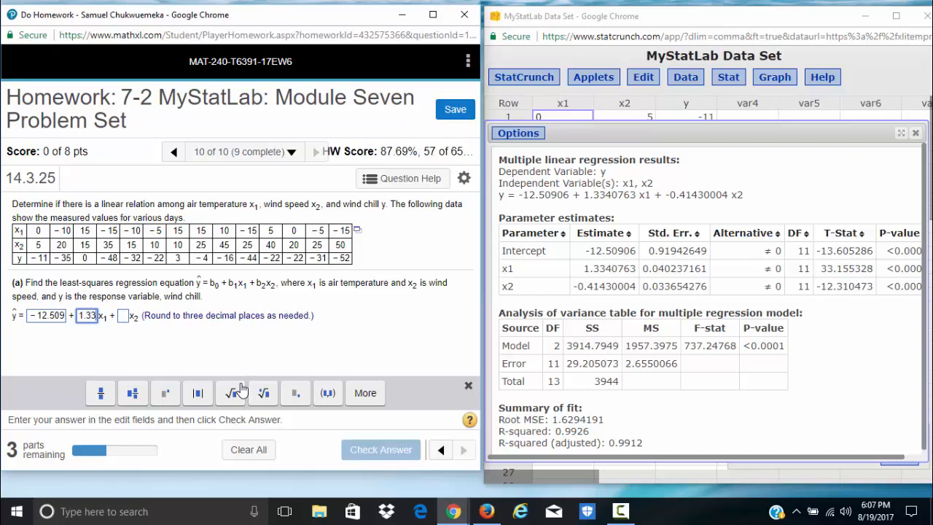
type("4")
key("Tab")
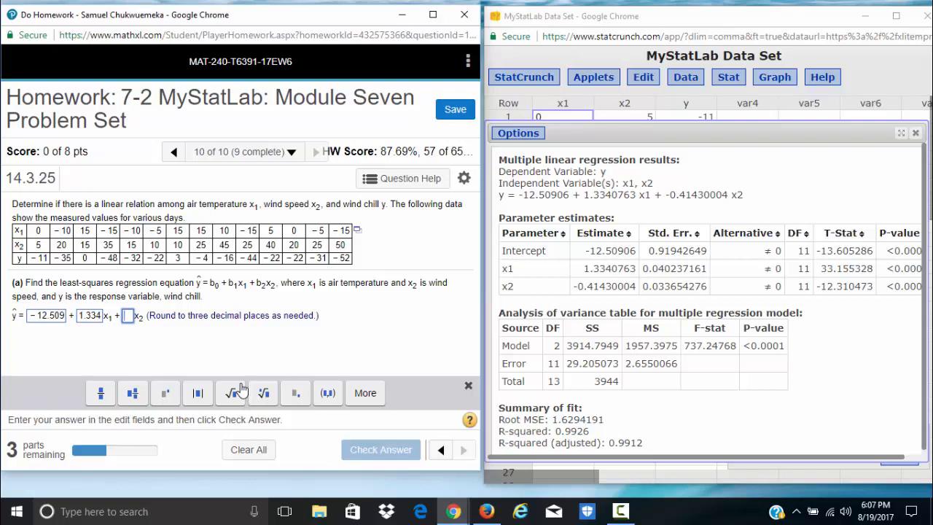
type("-0.414")
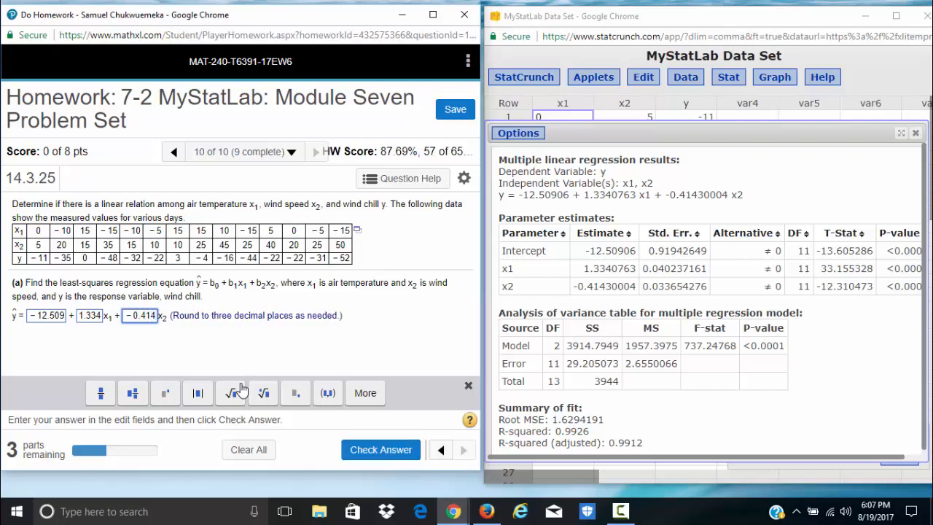
key("Return")
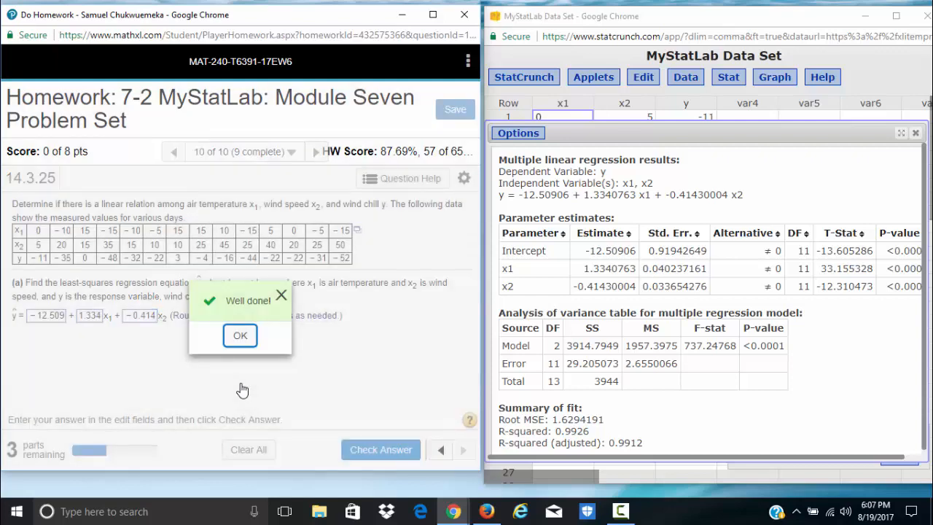
key("Return")
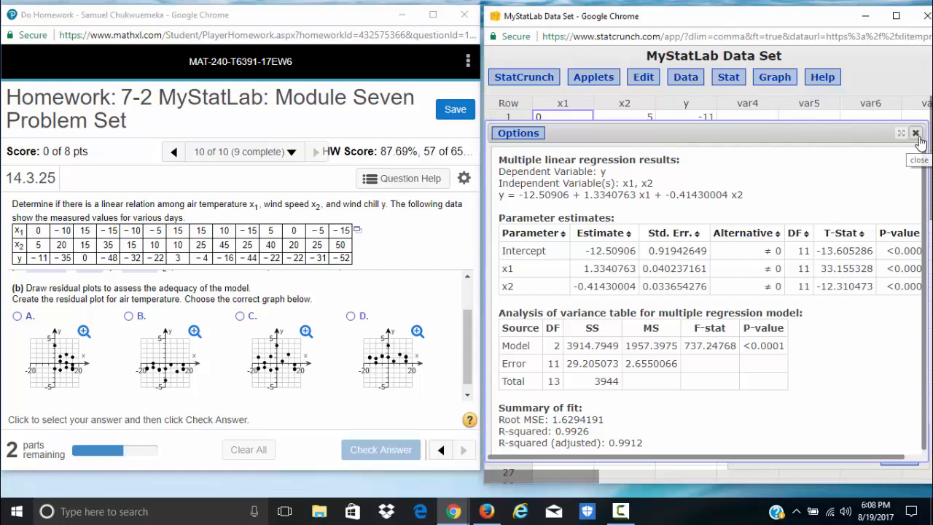
Step: Close the multiple regression results and rename the StatCrunch column var4 as residual
left_click(916, 137)
left_click(761, 109)
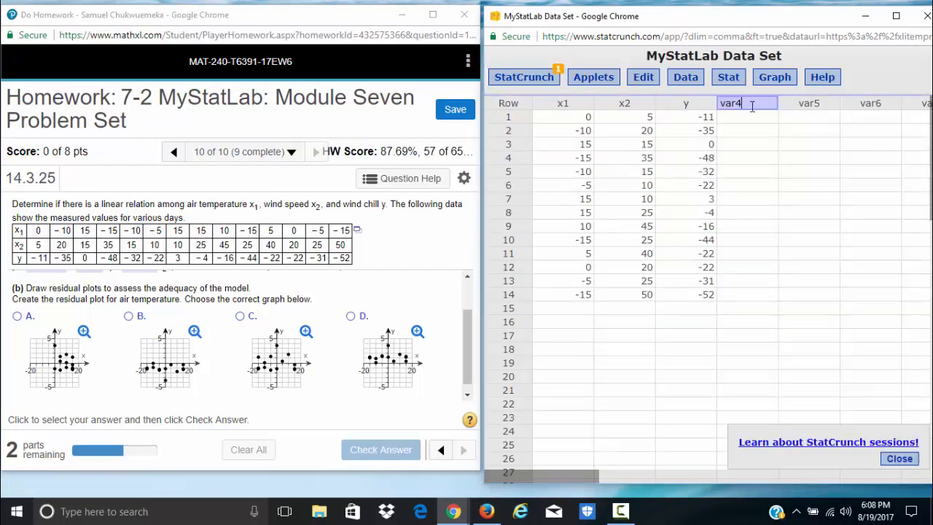
type("residual")
Step: Minimize StatCrunch, switch to Firefox and close the tutorial site and Desmos tabs, keeping only the Correlation and Regression calculator page
left_click(868, 20)
left_click(484, 513)
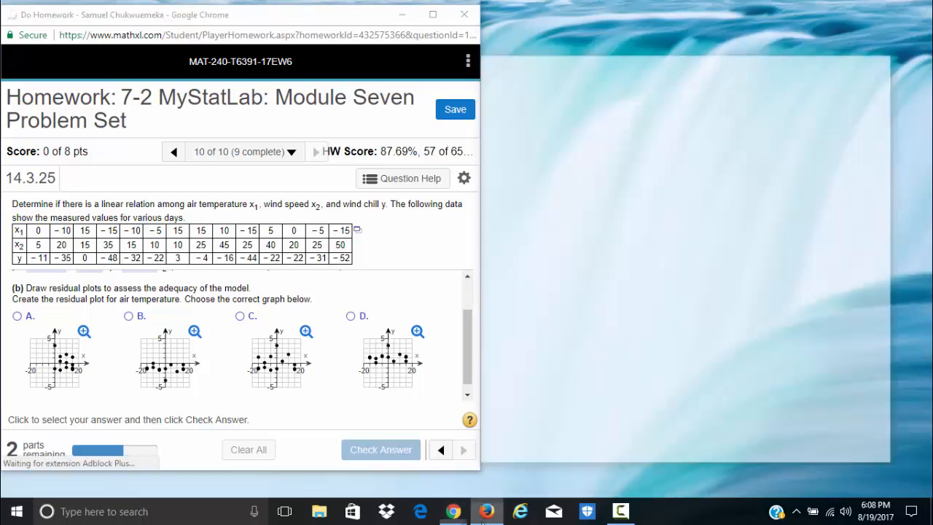
left_click(634, 27)
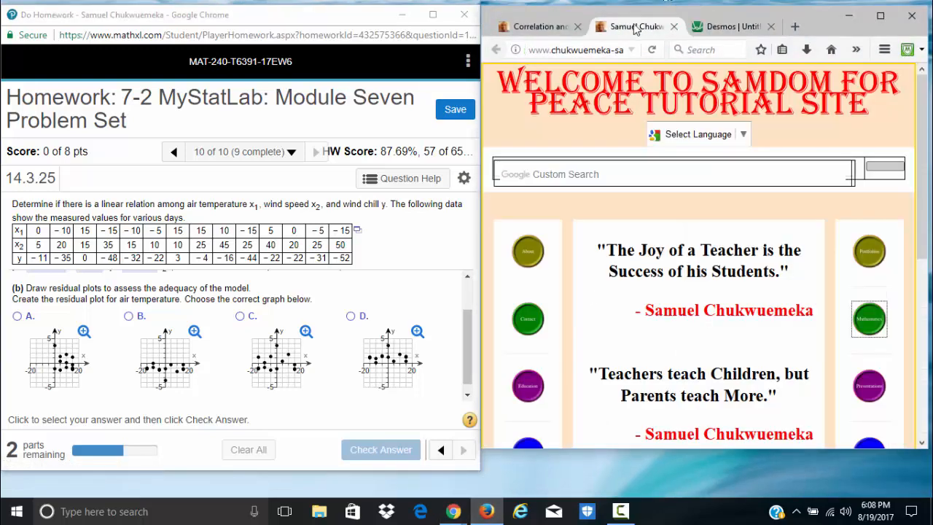
left_click(543, 27)
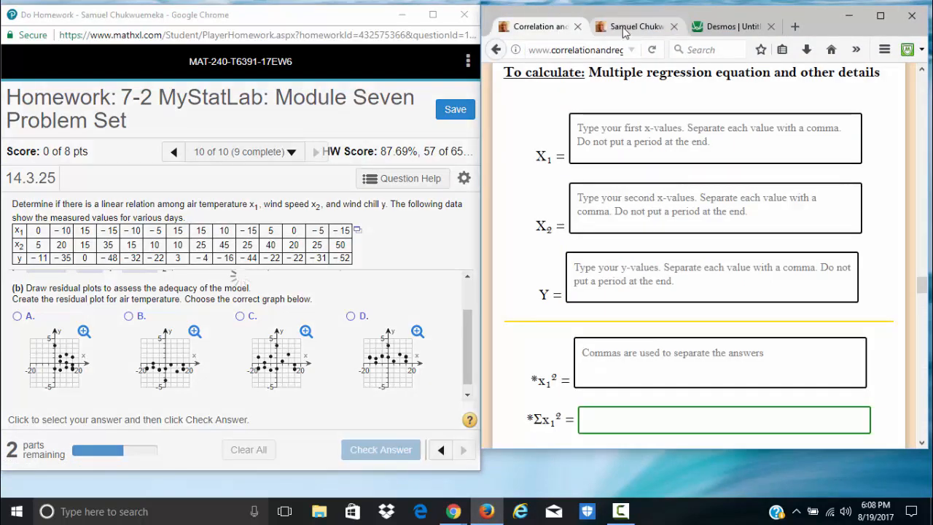
left_click(624, 28)
left_click(673, 27)
left_click(674, 27)
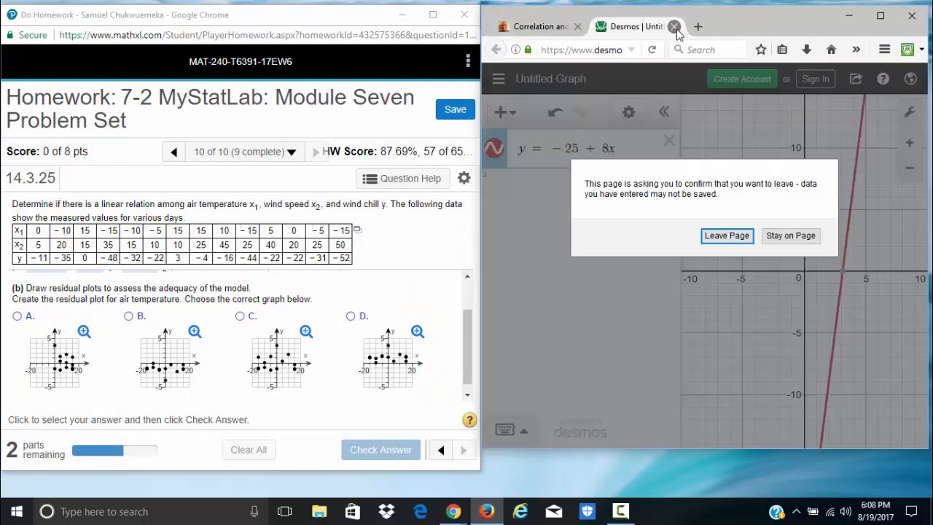
left_click(738, 236)
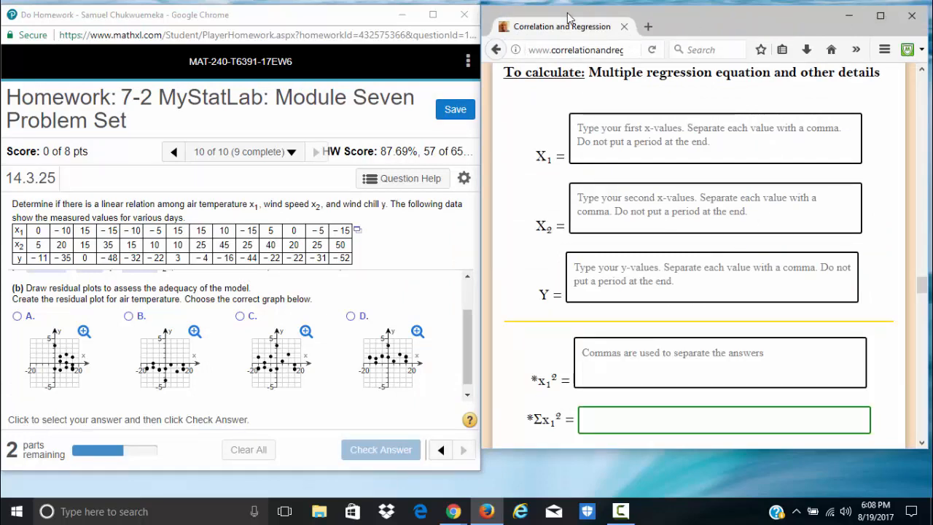
Step: Go to the calculator's Multiple Linear Regression section for two independent variables and place the Firefox window beside the homework
scroll(675, 185, "up", 2)
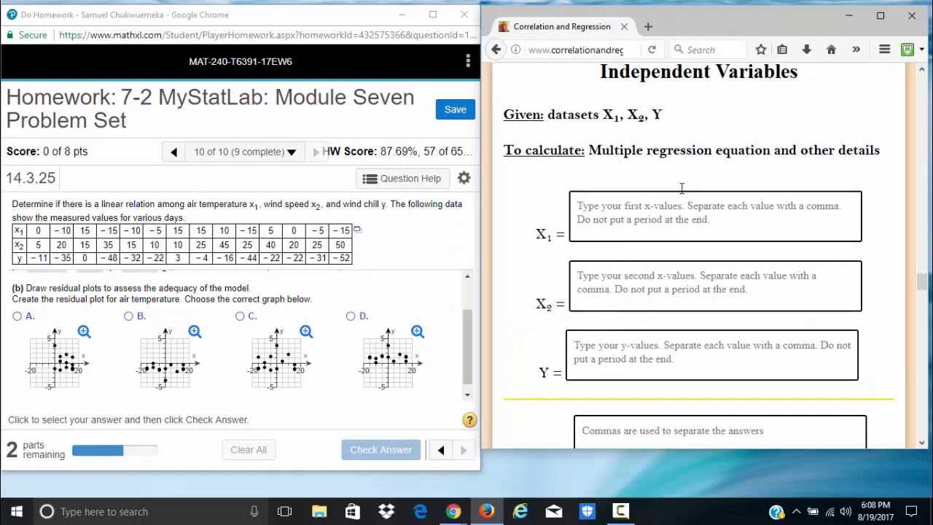
scroll(743, 227, "up", 10)
scroll(747, 228, "down", 4)
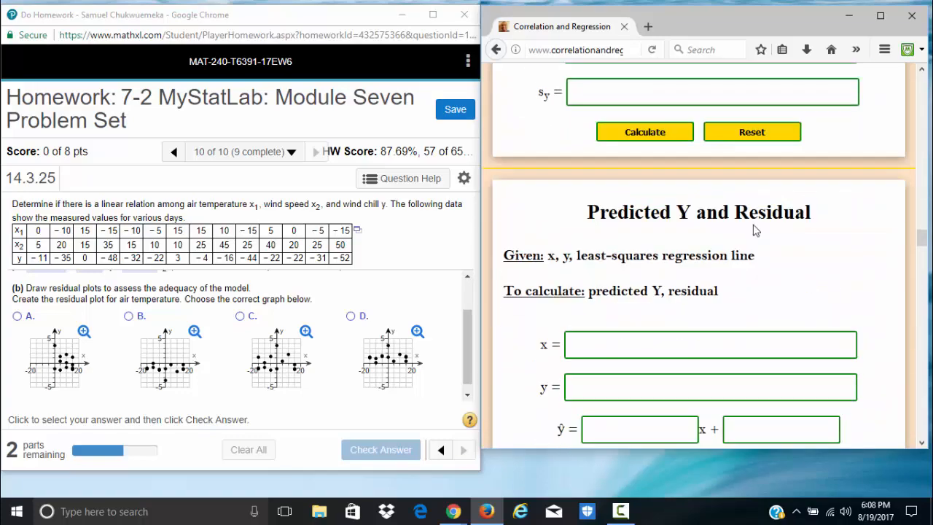
left_click(880, 14)
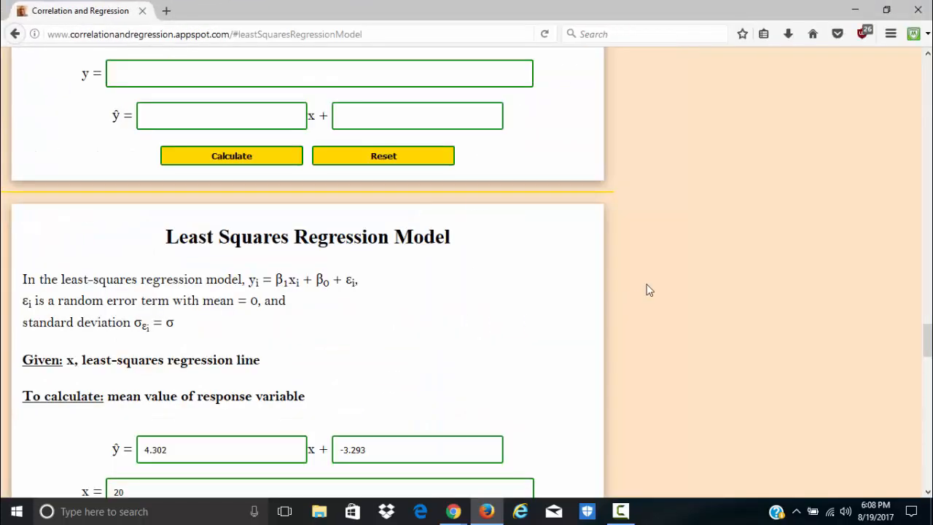
scroll(652, 286, "down", 7)
scroll(657, 285, "up", 20)
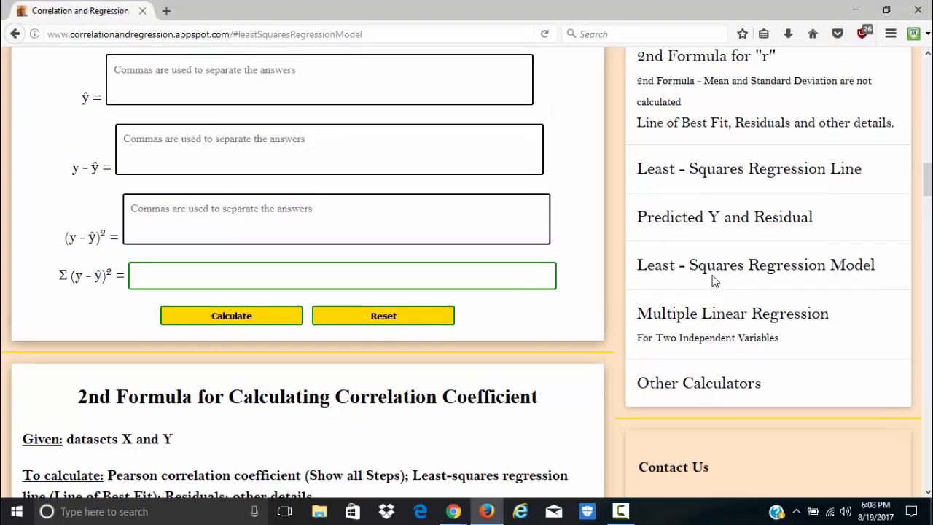
scroll(696, 224, "down", 2)
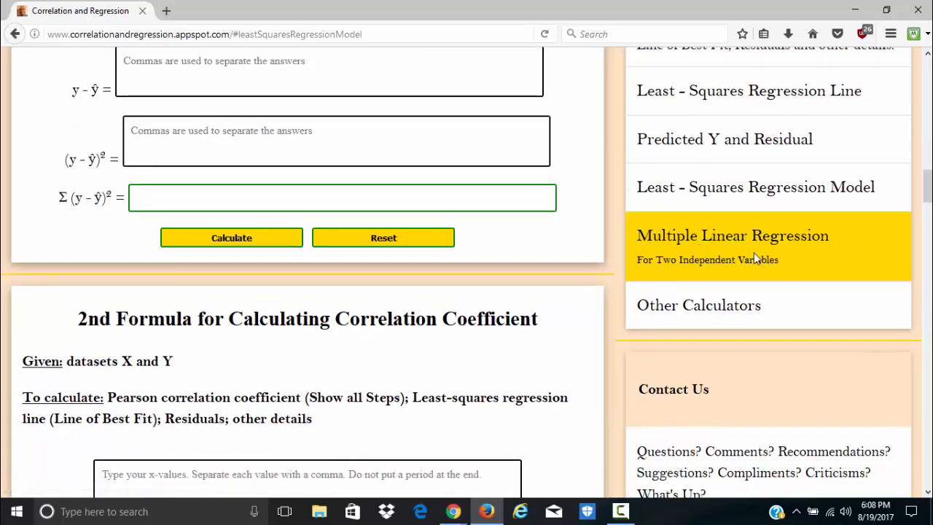
left_click(696, 238)
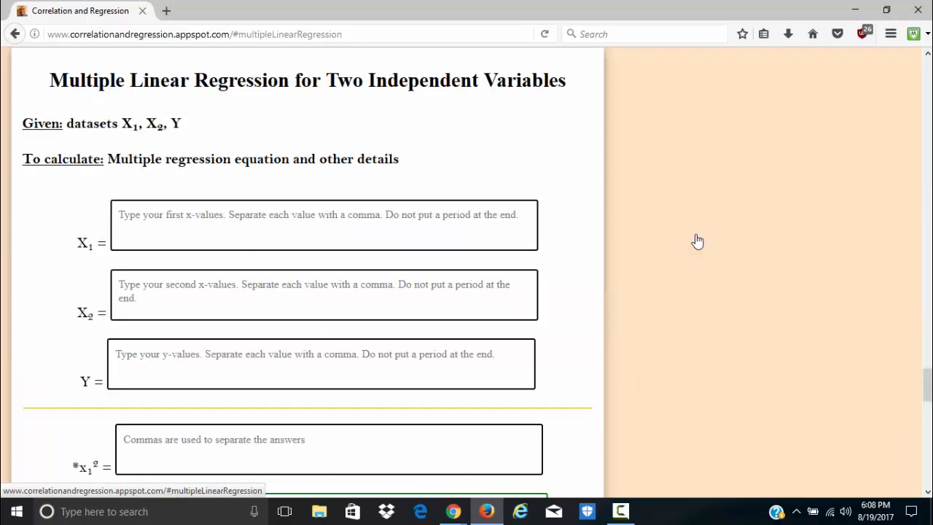
left_click(886, 10)
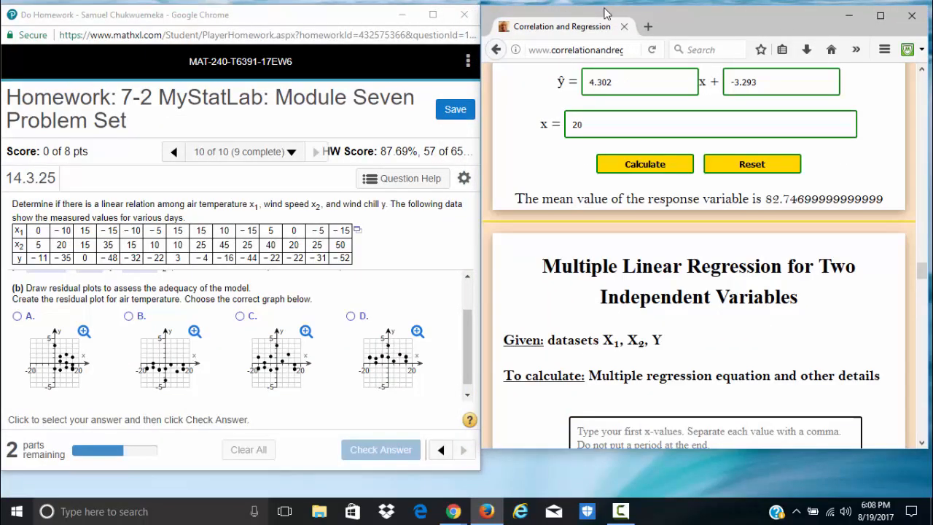
mouse_move(604, 8)
left_mouse_down()
mouse_move(622, 8)
mouse_move(600, 11)
mouse_move(610, 13)
left_mouse_up()
Step: Enter the X1 values 0, -10, 15, -15, -10, -5, 15, 15, 10, -15, 5, 0, -5, -15 in the multiple regression calculator
scroll(736, 335, "down", 5)
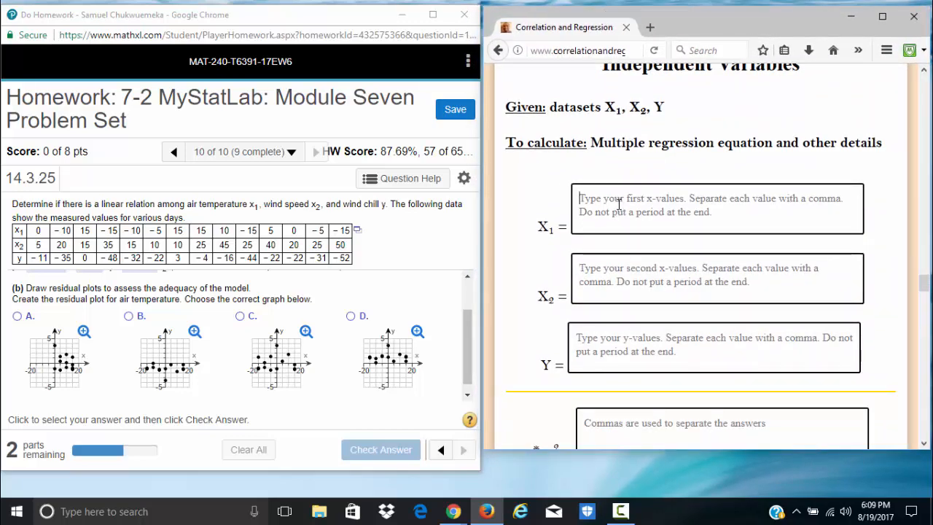
type("0, -10, 15, -15, -10, -5,")
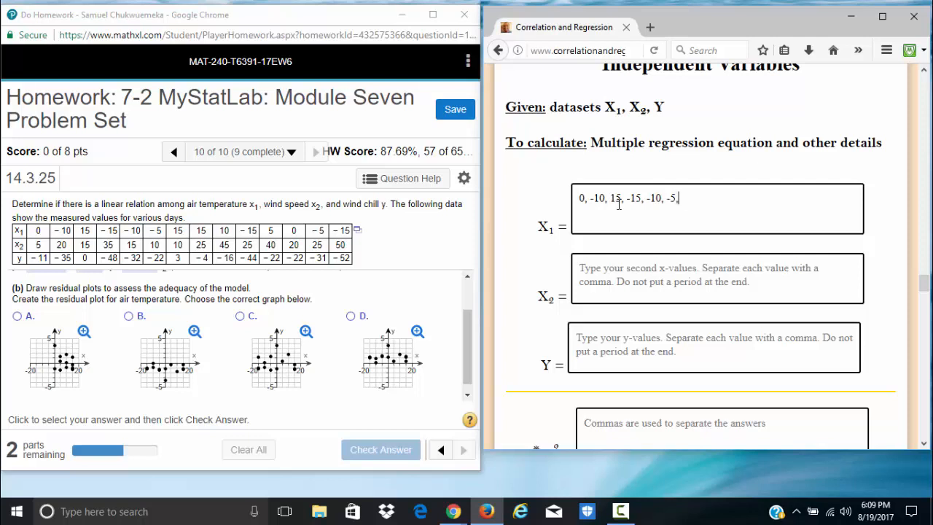
type("15, 15, 10, -")
type("15, 5, 0, -5, -1")
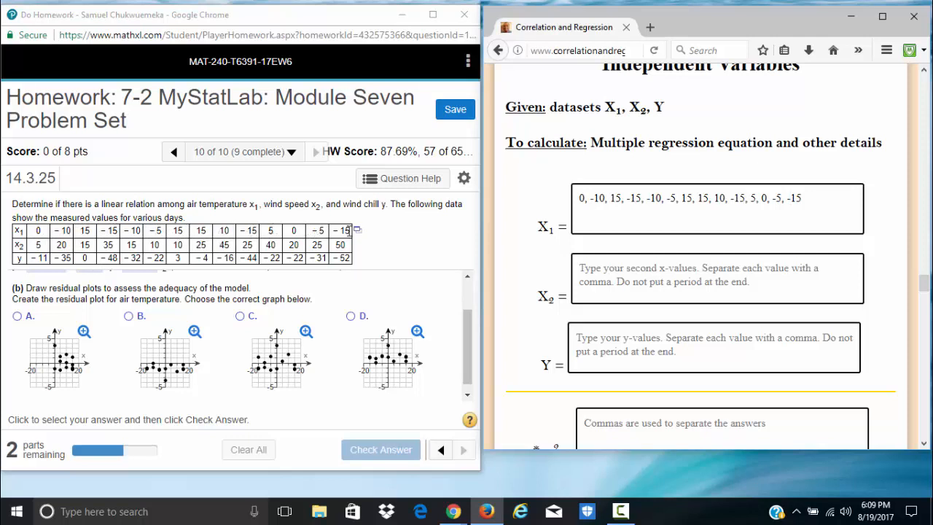
Step: Enter the X2 values 5, 20, 15, 35, 15, 10, 10, 25, 45, 25, 40, 20, 25, 50 in the calculator
type("5")
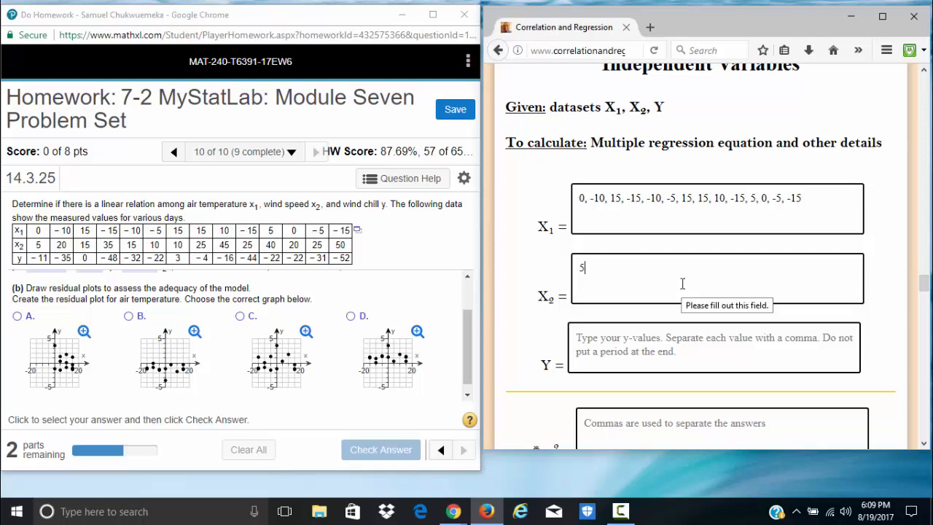
type(", 20, 15, 35")
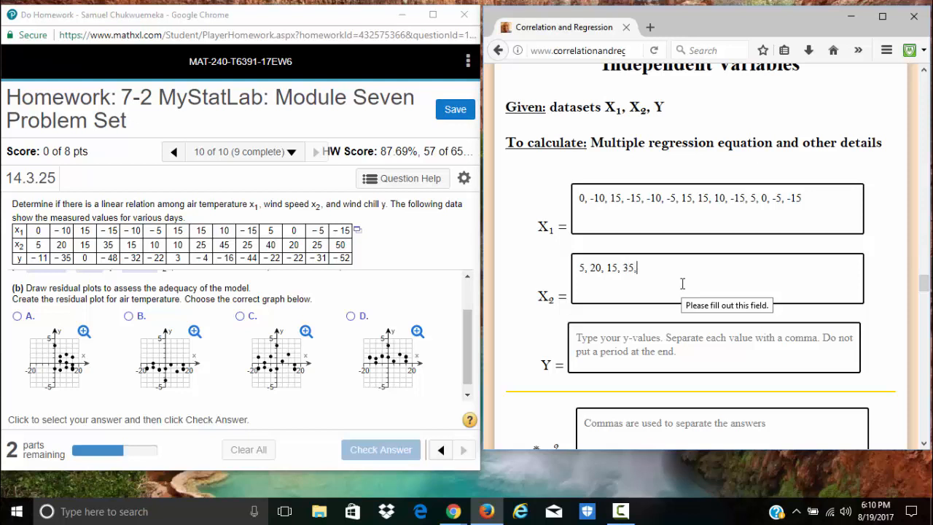
type(", 15, 10, 10, 25, 45, 25, 40, 20")
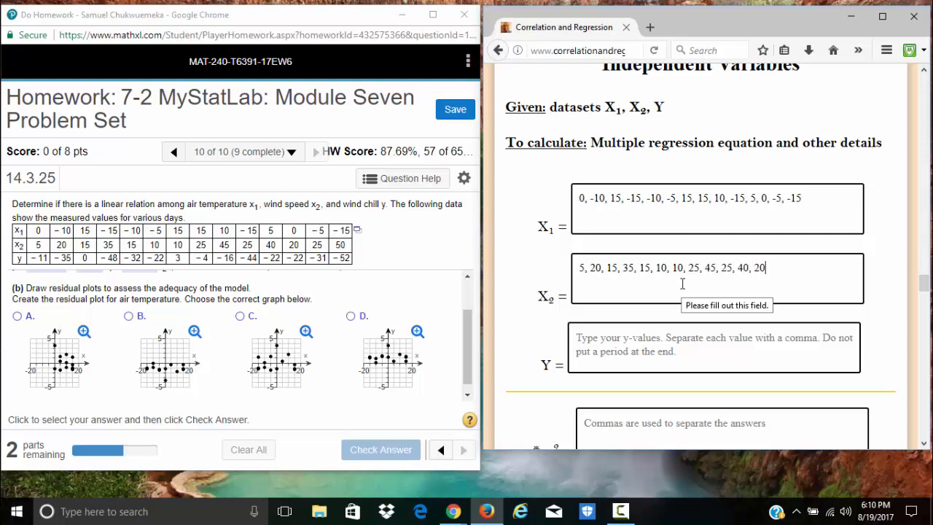
type(", 25, 50")
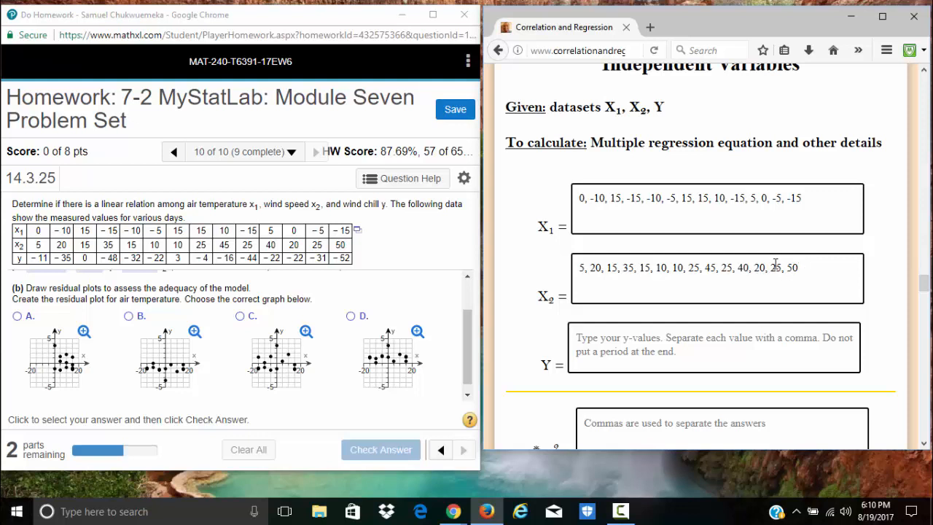
Step: Enter the Y values -11, -35, 0, -48, -32, -22, 3, -4, -16, -44, -22, -22, -31, -52 in the calculator
scroll(788, 267, "down", 3)
left_click(649, 197)
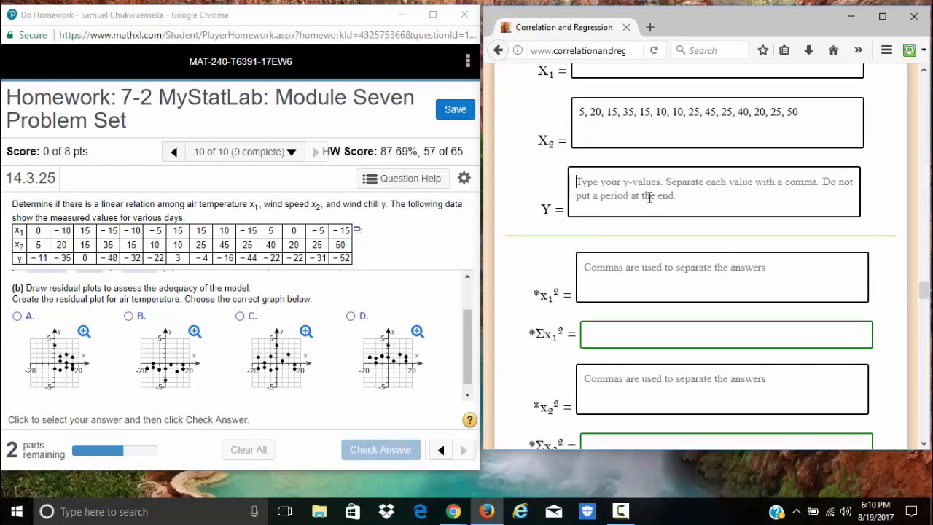
type("-11, ")
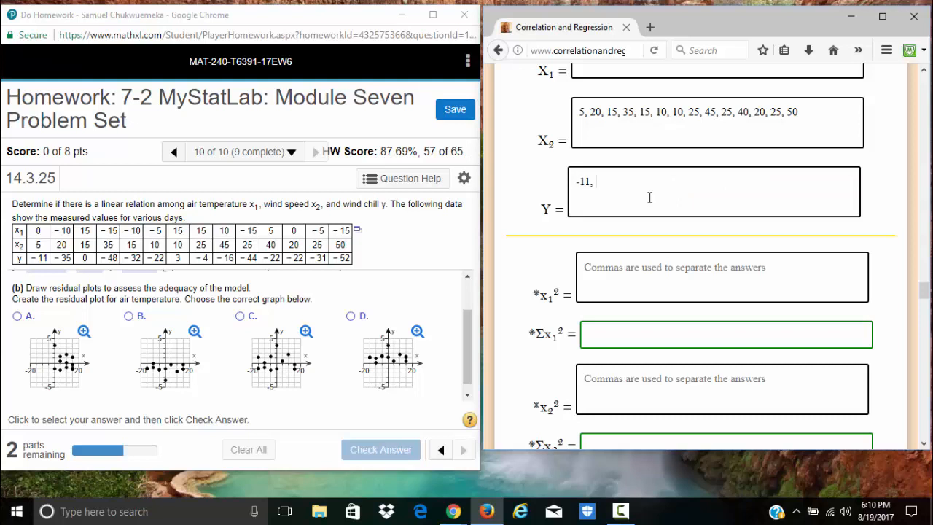
type("-35, 0, -48, -32, -22, 3, -4, -16, -44, -22")
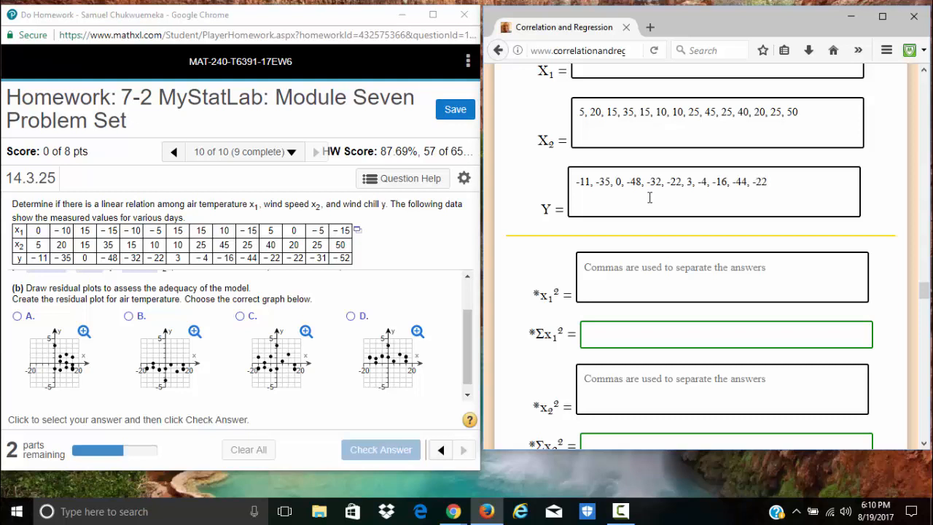
type(", -31, -52")
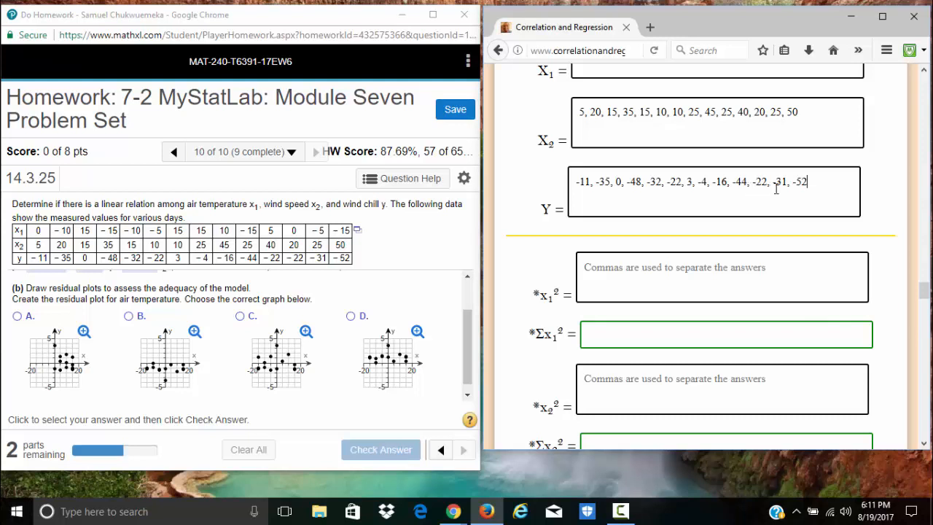
left_click(772, 182)
type("-22, -")
scroll(741, 265, "down", 10)
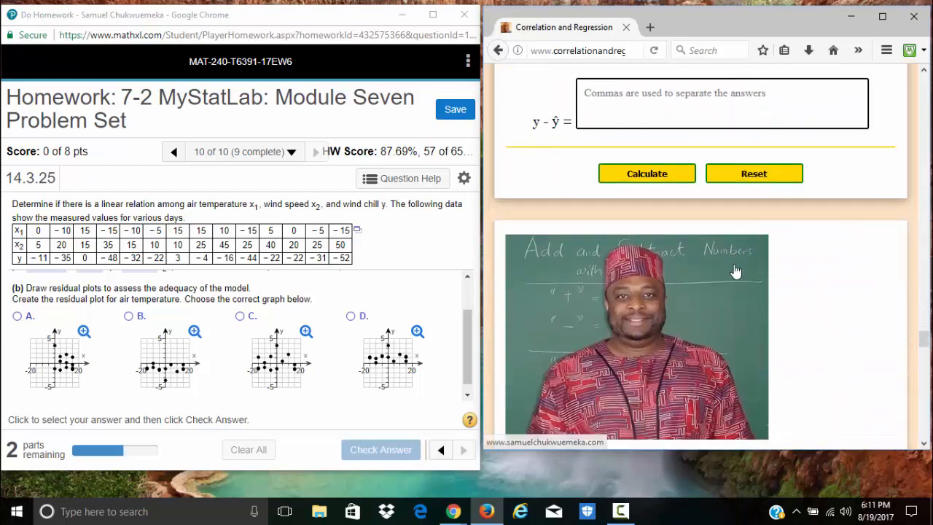
Step: Calculate the multiple linear regression from the entered X1, X2 and Y values
scroll(736, 272, "down", 3)
scroll(736, 271, "up", 3)
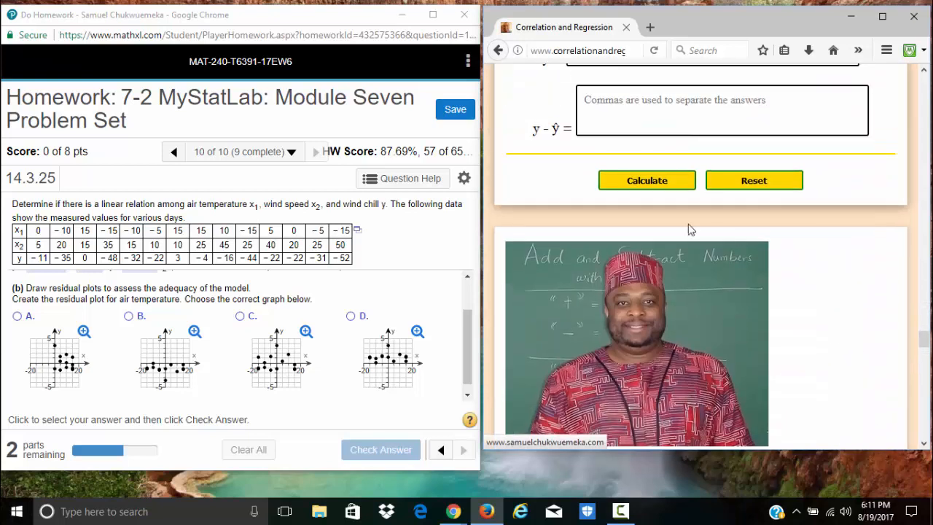
left_click(643, 182)
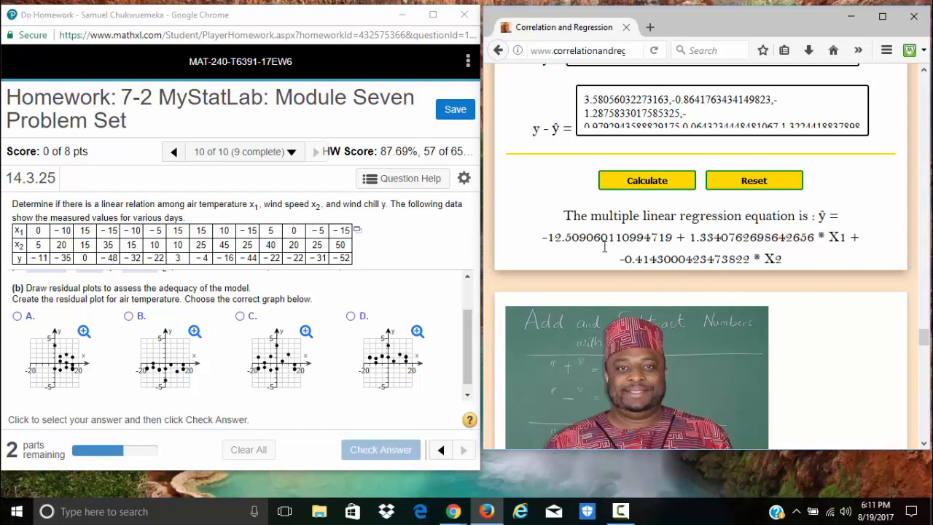
Step: Compare the calculated intercept and the X1 and X2 coefficients with the least-squares equation in part (a) of the homework
scroll(271, 293, "up", 2)
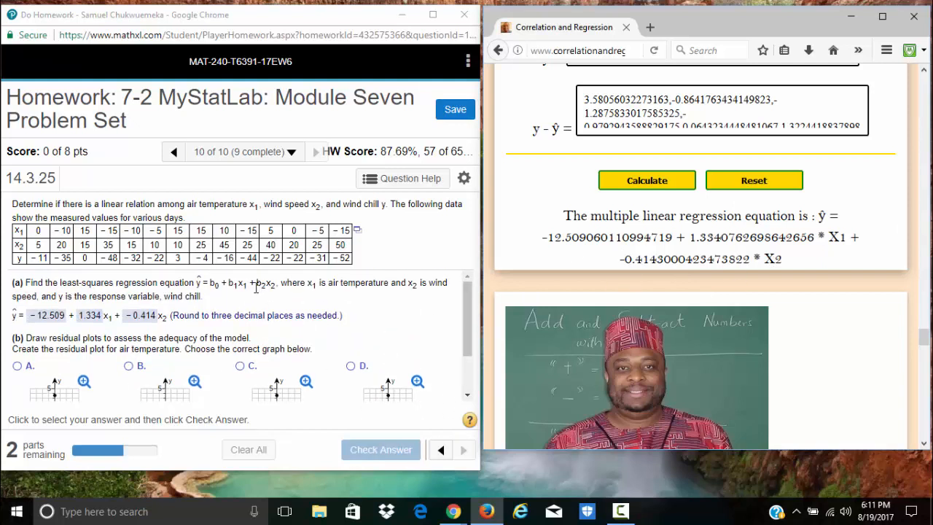
left_click_drag(543, 239, 587, 238)
left_click(585, 267)
left_click_drag(691, 237, 720, 239)
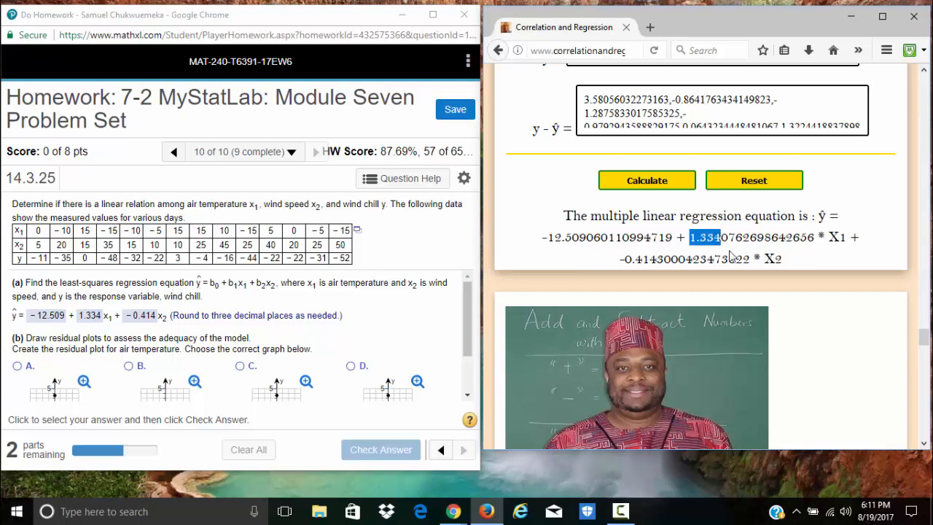
left_click(736, 255)
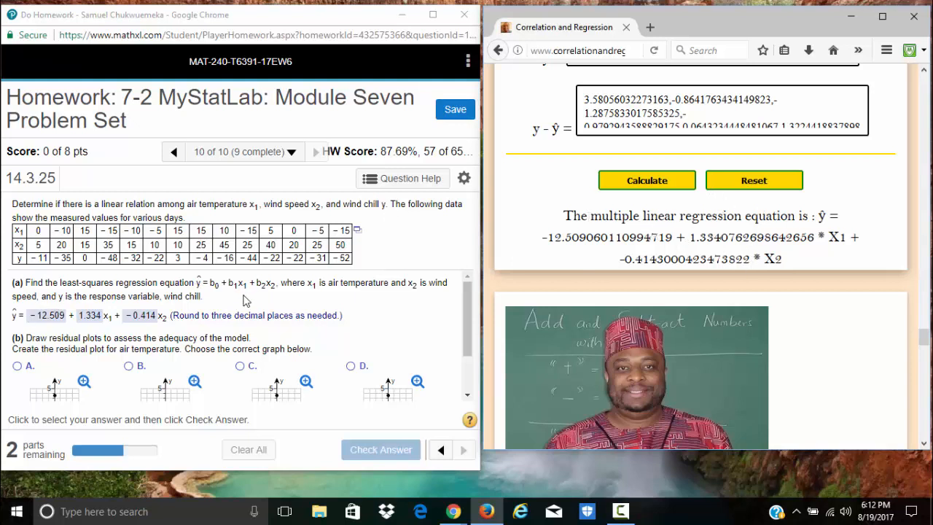
Step: Review the calculator's y - ŷ residual list alongside the part (b) residual plot choices and the part (a) equation
scroll(270, 283, "down", 1)
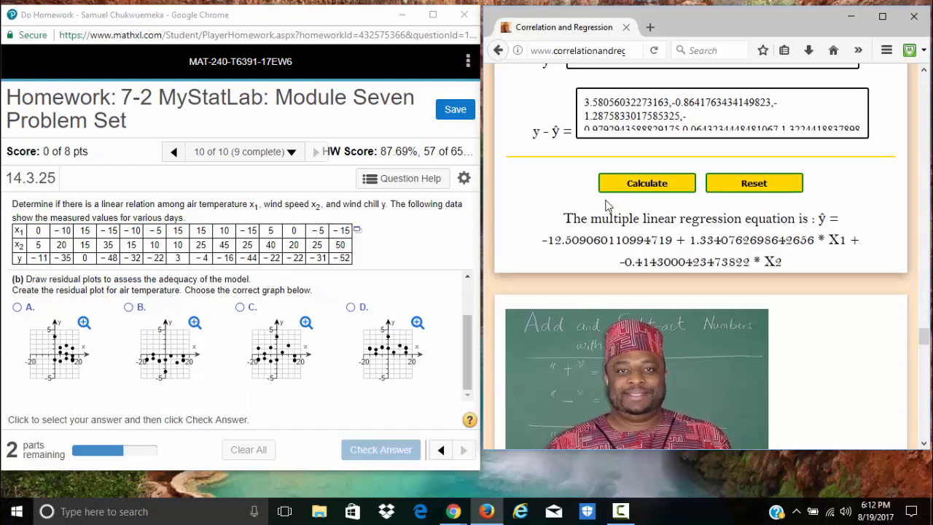
scroll(545, 236, "up", 5)
scroll(599, 190, "down", 3)
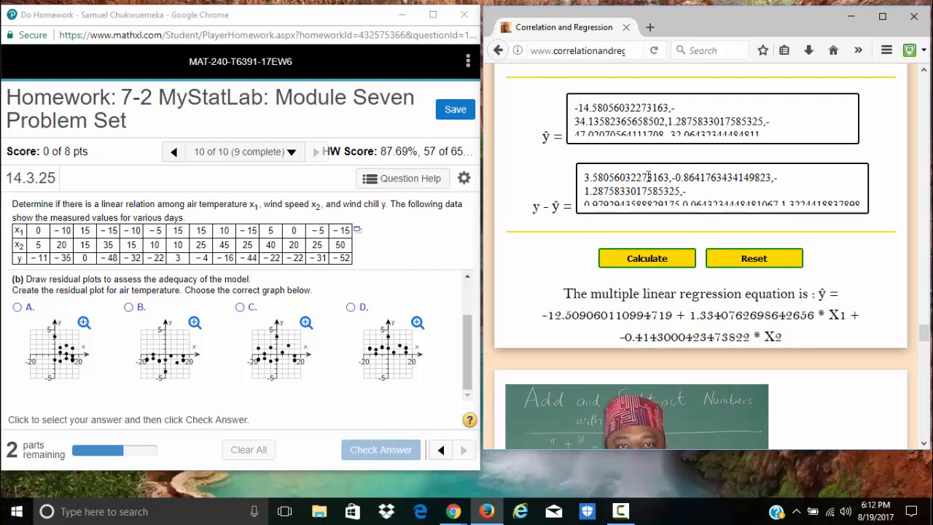
scroll(652, 175, "down", 2)
scroll(729, 181, "up", 2)
scroll(761, 188, "down", 3)
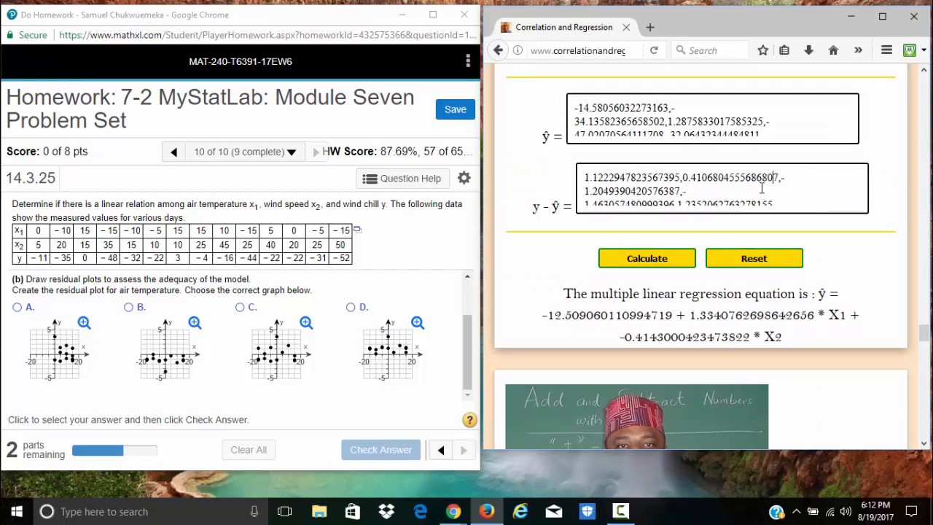
key("ctrl+Home")
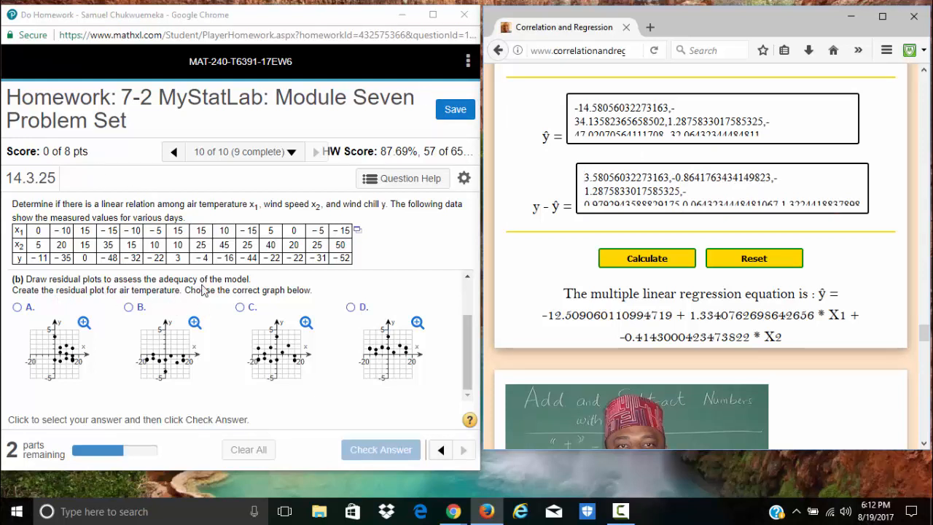
scroll(95, 315, "up", 2)
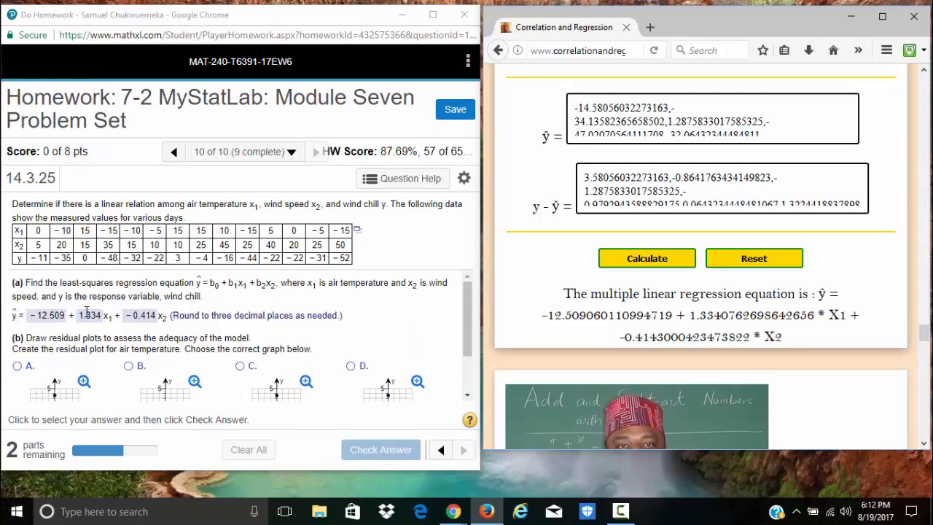
scroll(115, 322, "down", 2)
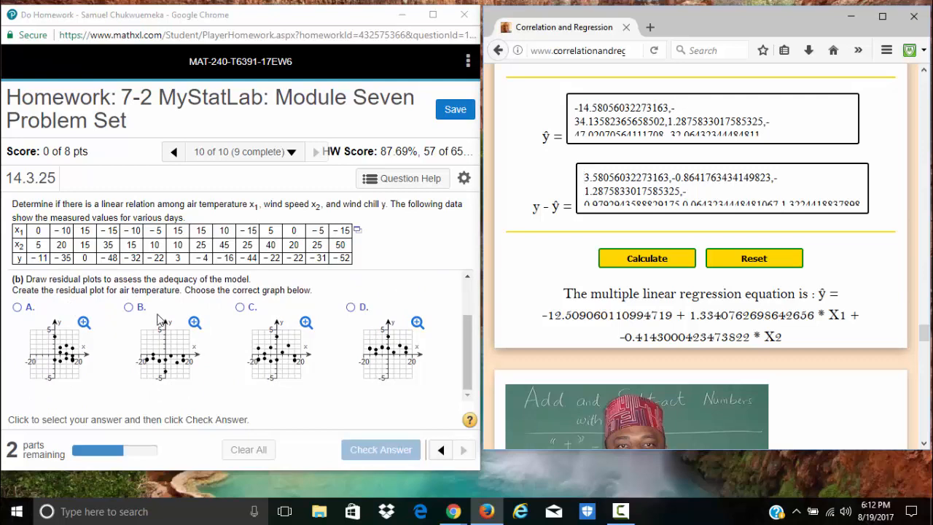
scroll(146, 319, "up", 2)
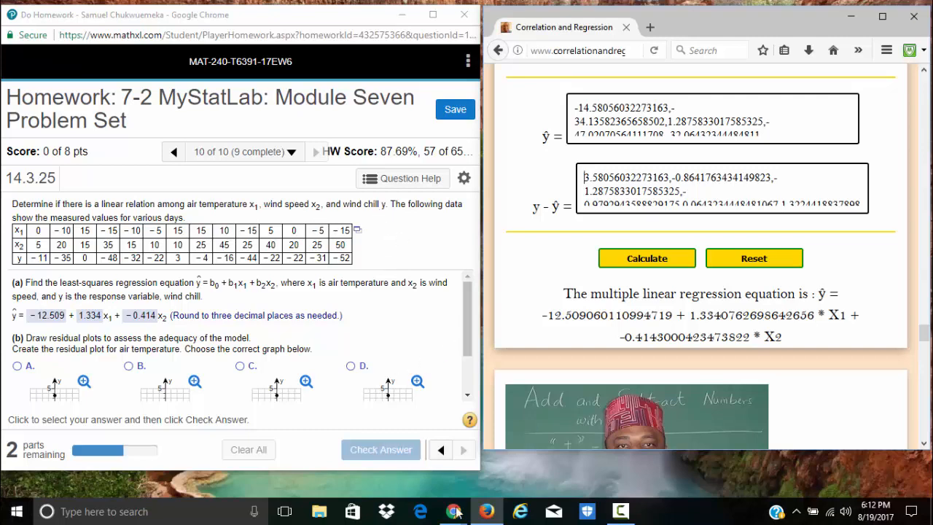
Step: Switch to the StatCrunch MyStatLab Data Set window and place it beside the regression calculator
mouse_move(448, 515)
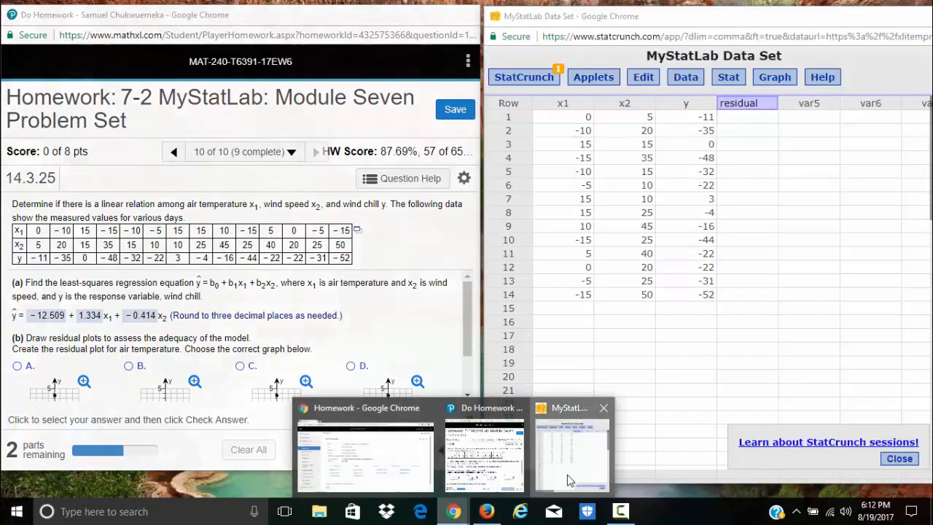
left_click(567, 475)
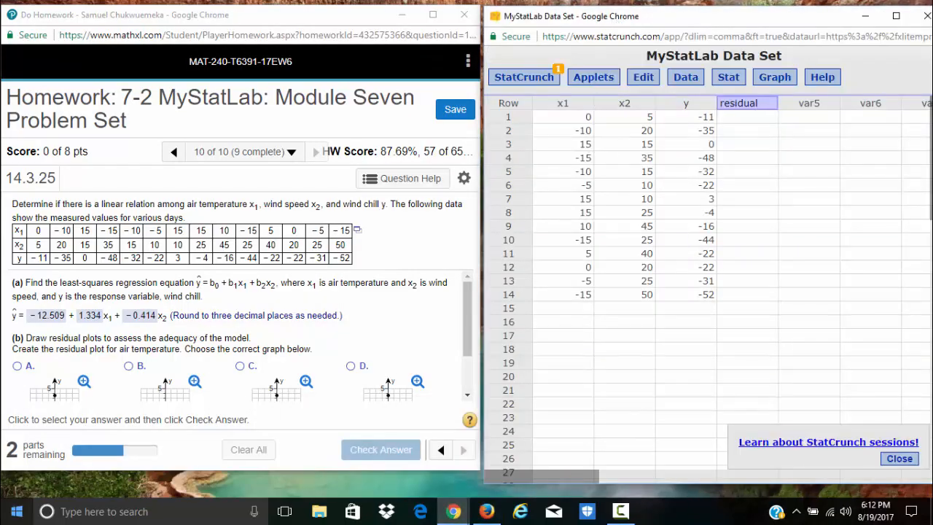
left_click_drag(690, 16, 228, 15)
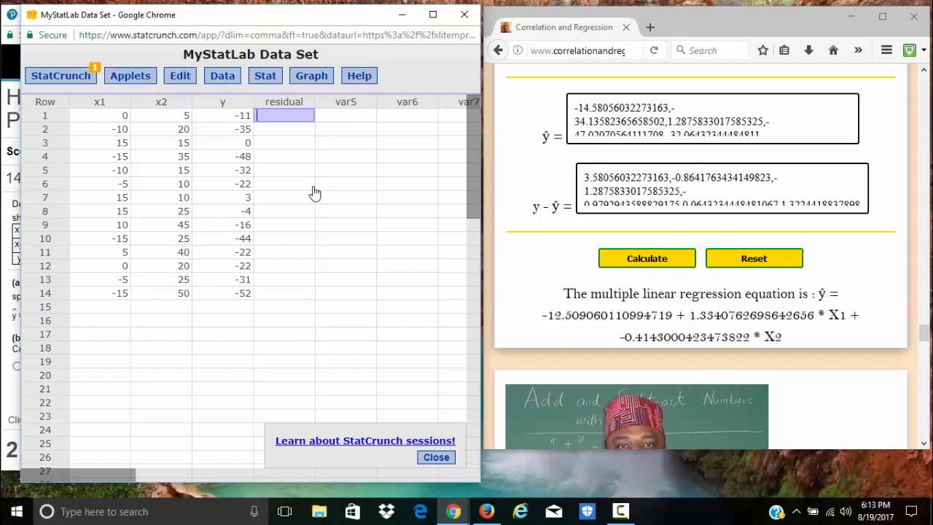
Step: Enter the residuals 3.581, -0.864 and -1.288 in rows 1 to 3 of the residual column
type("3.581")
key("Return")
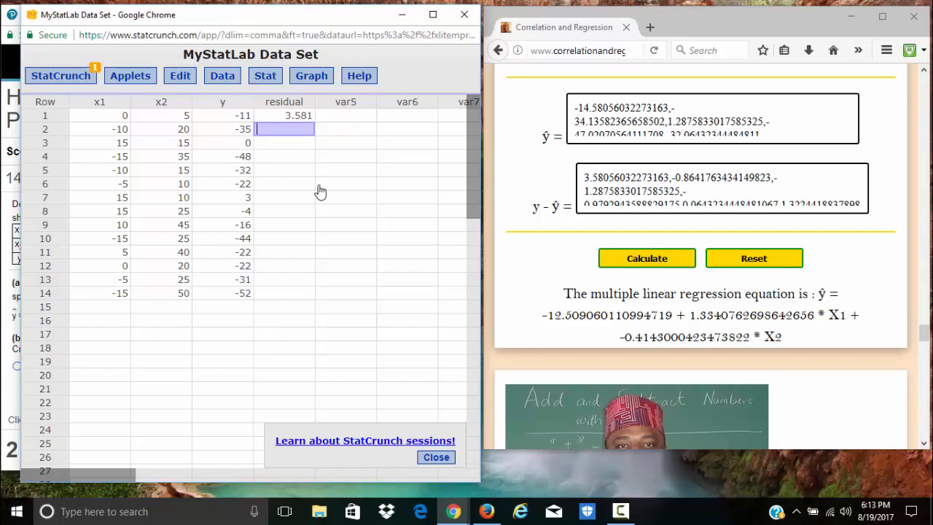
left_click(671, 178)
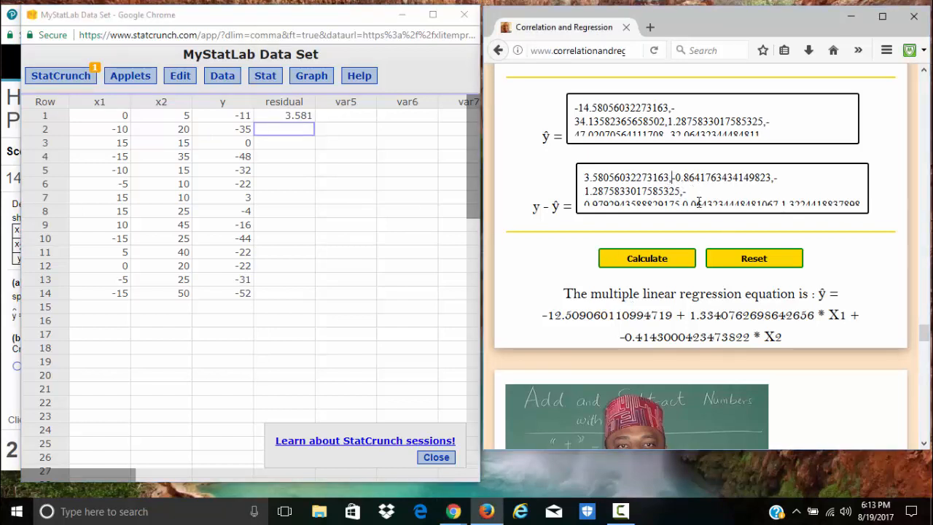
left_click(304, 128)
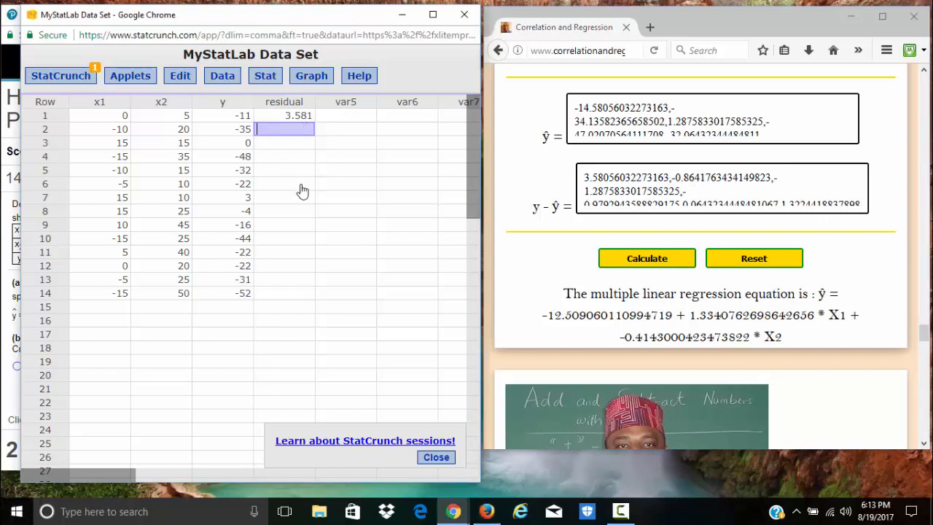
type("-0.864")
key("Return")
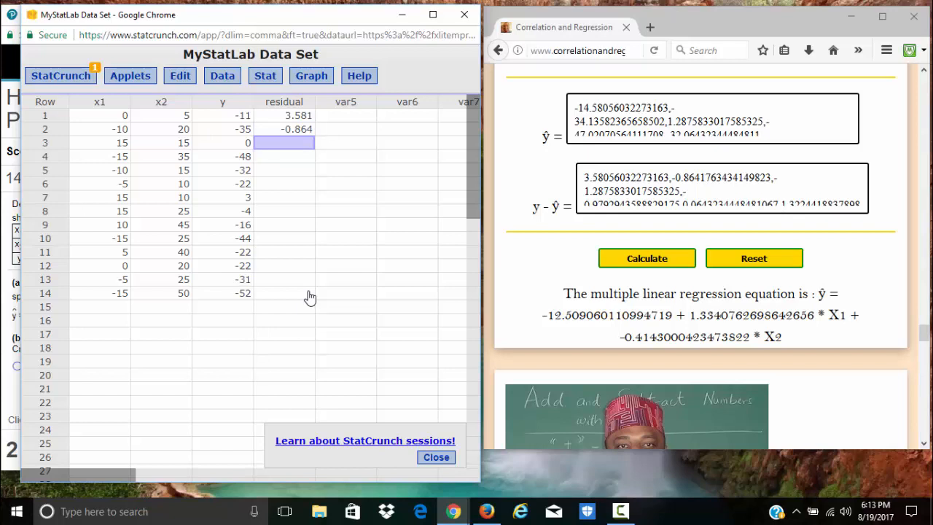
type("-1.288")
key("Return")
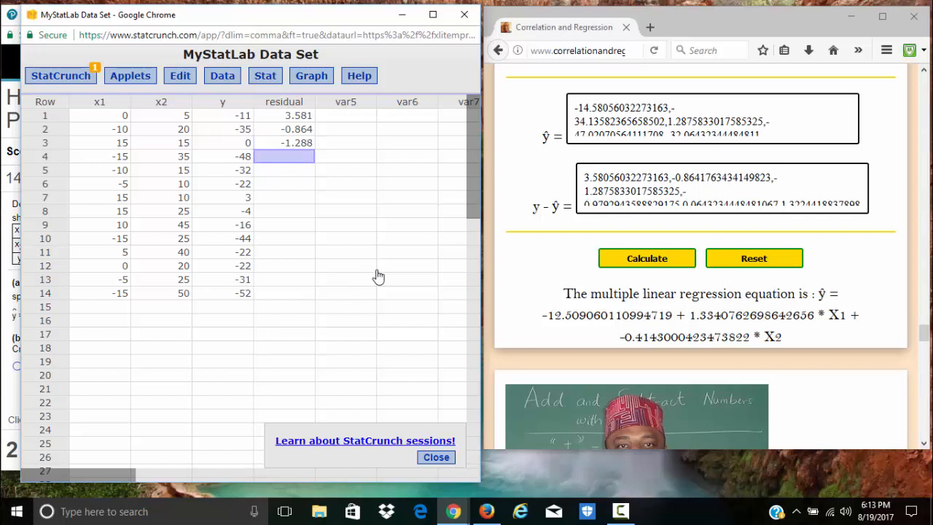
Step: Enter the residuals -0.979 and 0.064 in rows 4 and 5 of the residual column, reading them from the y - ŷ list
left_click(688, 192)
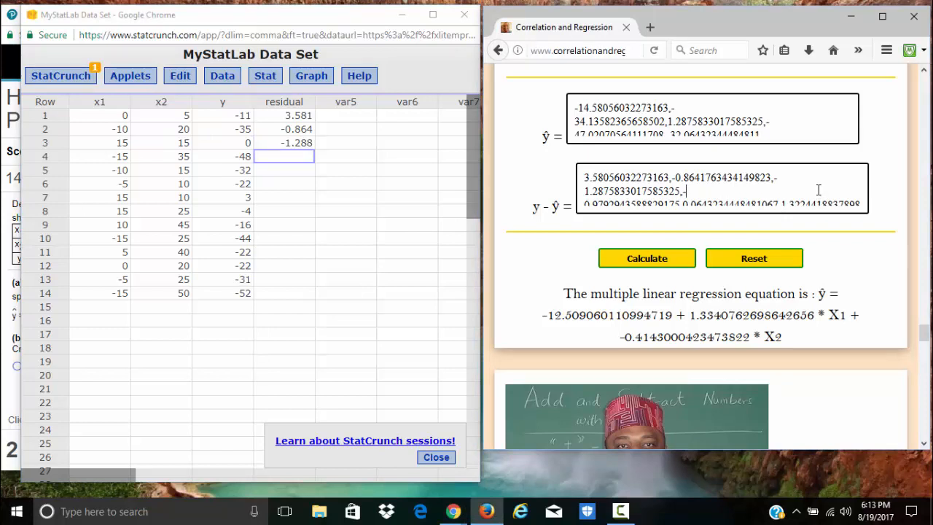
scroll(818, 190, "down", 1)
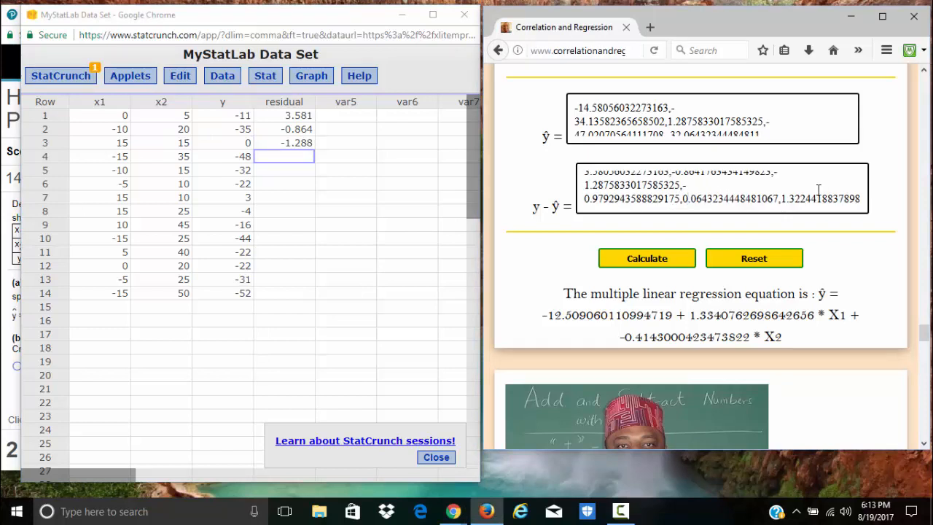
left_click(278, 153)
type("-0")
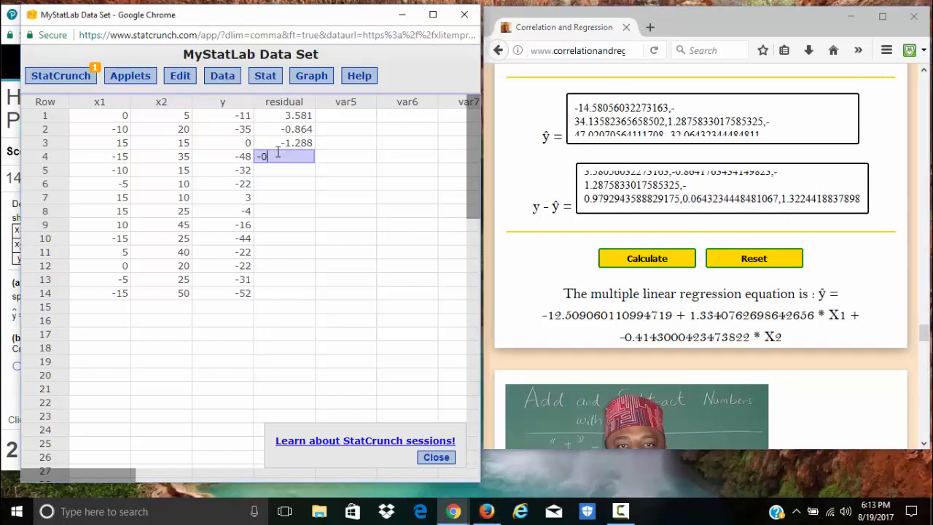
type(".979")
key("Return")
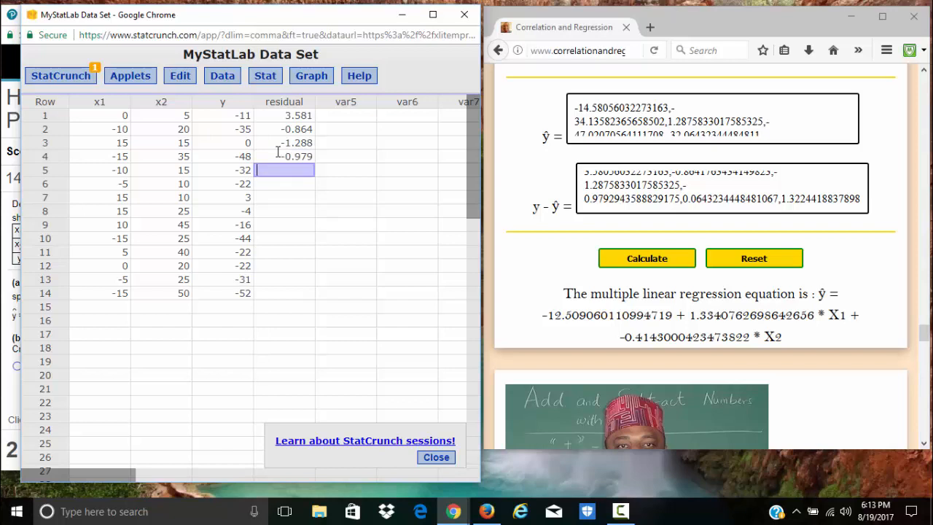
type("0.064")
Step: Find the sixth value in the y - ŷ list and enter 1.322 in row 6 of the residual column
left_click(687, 201)
key("ctrl+Home")
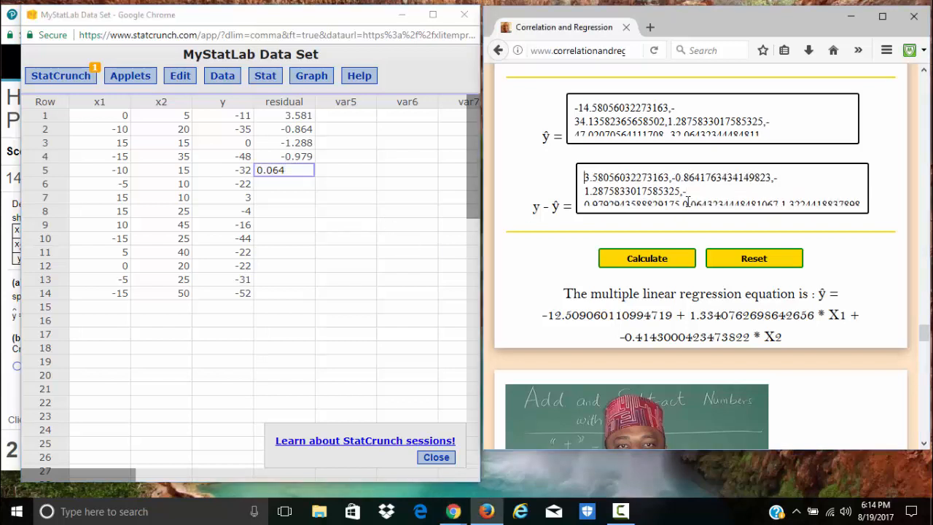
key("Delete")
key("Delete")
key("Delete")
key("Delete")
key("Delete")
key("Delete")
key("Delete")
key("Delete")
key("Delete")
key("Delete")
key("Delete")
key("Delete")
key("Delete")
key("Delete")
key("Delete")
key("Delete")
key("Delete")
key("Delete")
key("Delete")
key("Delete")
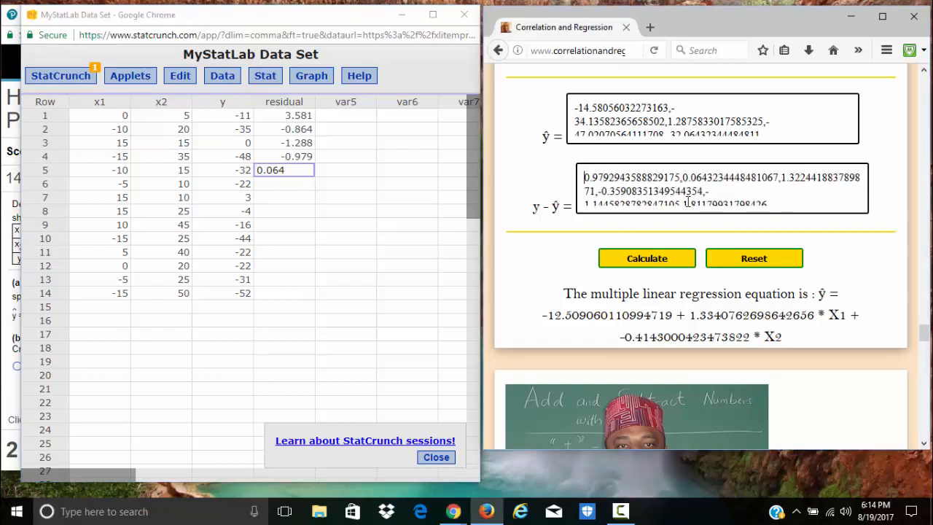
type("1.2875833017585325,-")
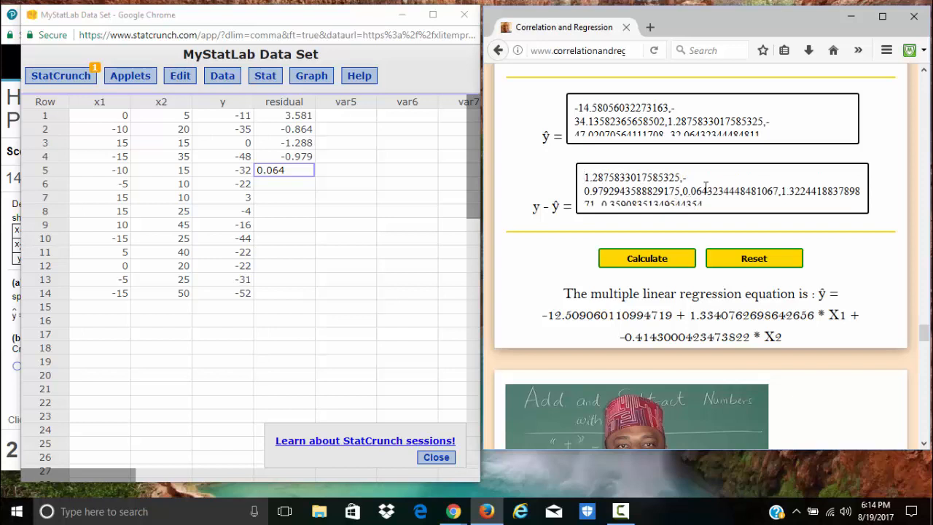
left_click(274, 185)
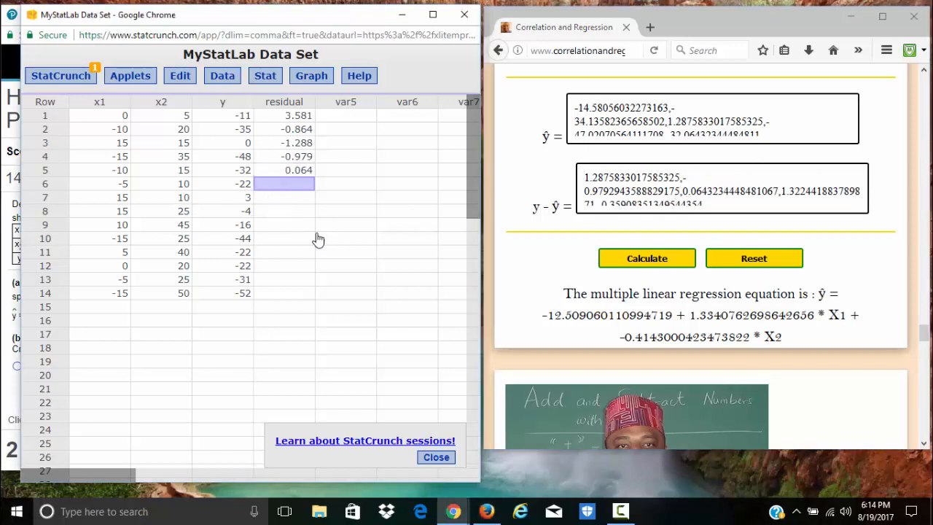
type("1.322")
key("Return")
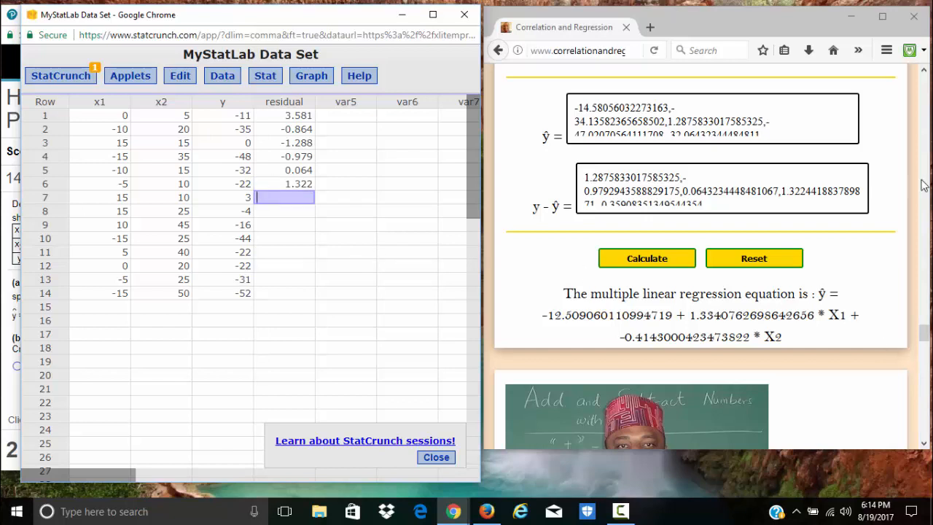
Step: Enter the next two y - ŷ values, -0.359 and -1.145, in rows 7 and 8 of the residual column
left_click(838, 192)
key("Down")
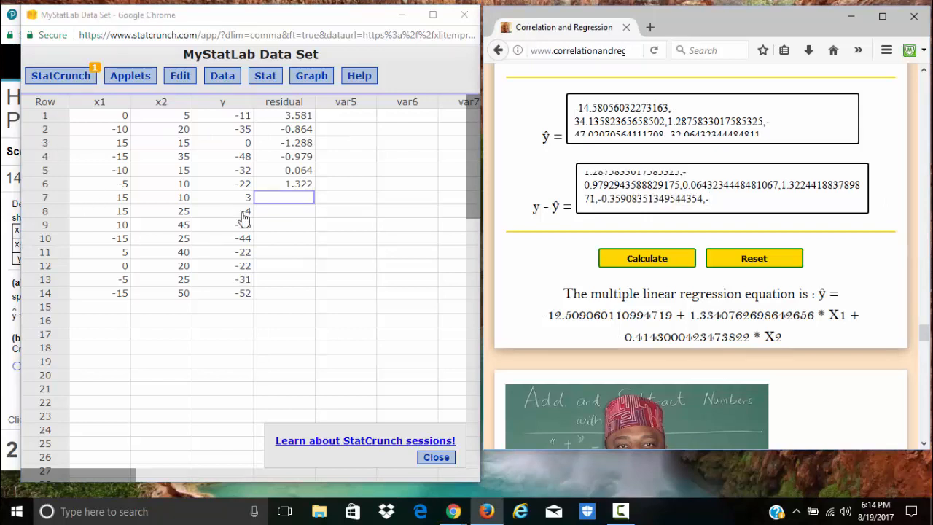
left_click(293, 196)
type("-")
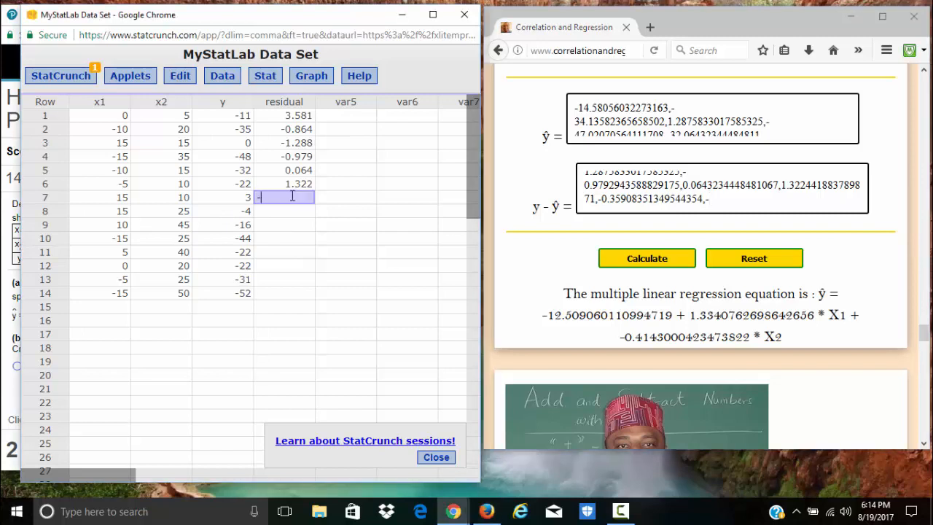
type("0.359")
key("Return")
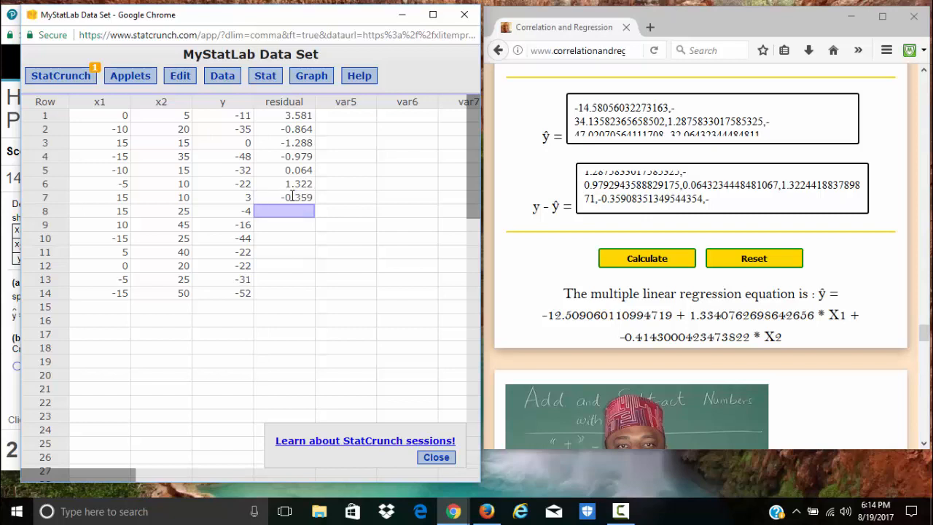
left_click(720, 197)
type("1.1445828782847105,1.81179931798426,-")
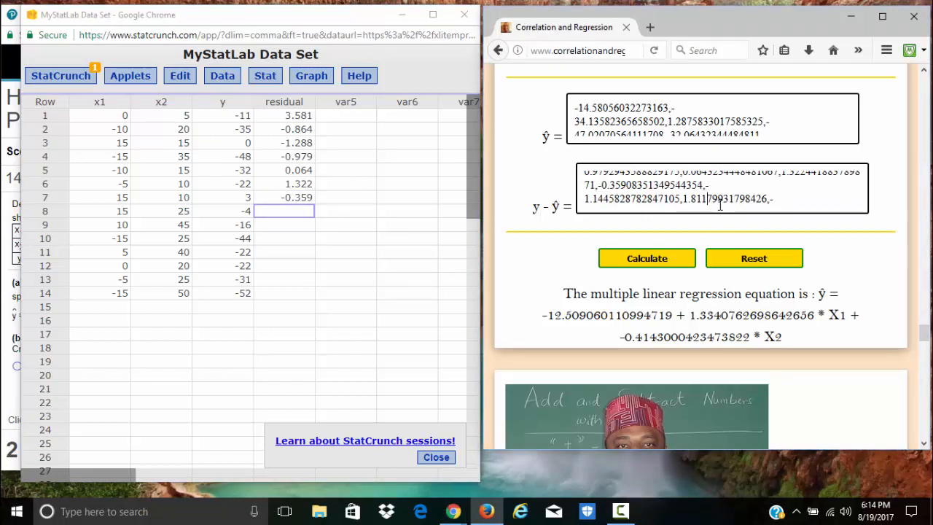
left_click(290, 210)
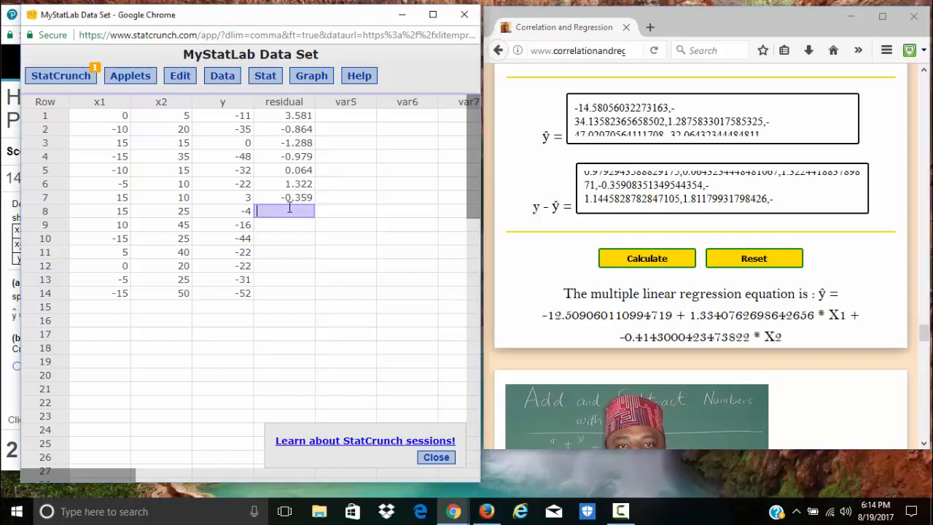
type("-1.145")
key("Return")
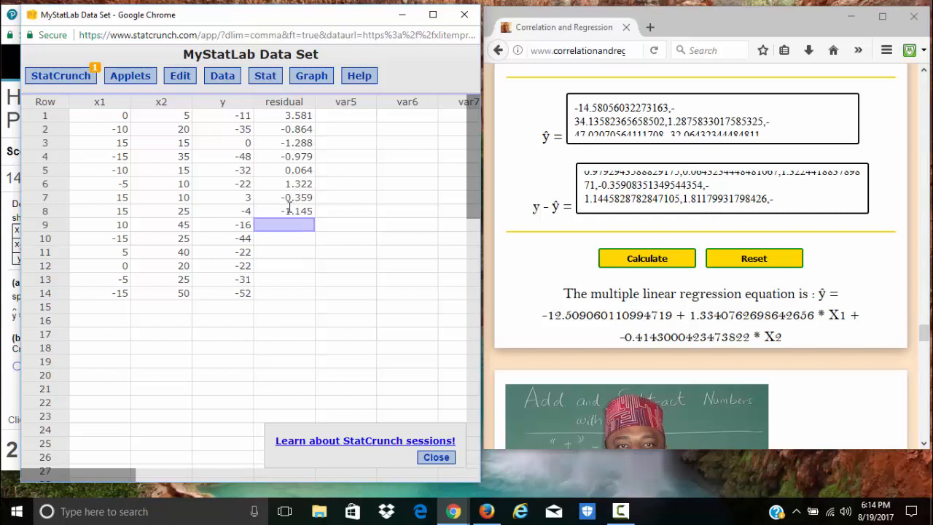
Step: Enter the residuals 1.812 and -1.122 in rows 9 and 10 of the residual column, reading them from the y - ŷ list
type("1.812")
key("Return")
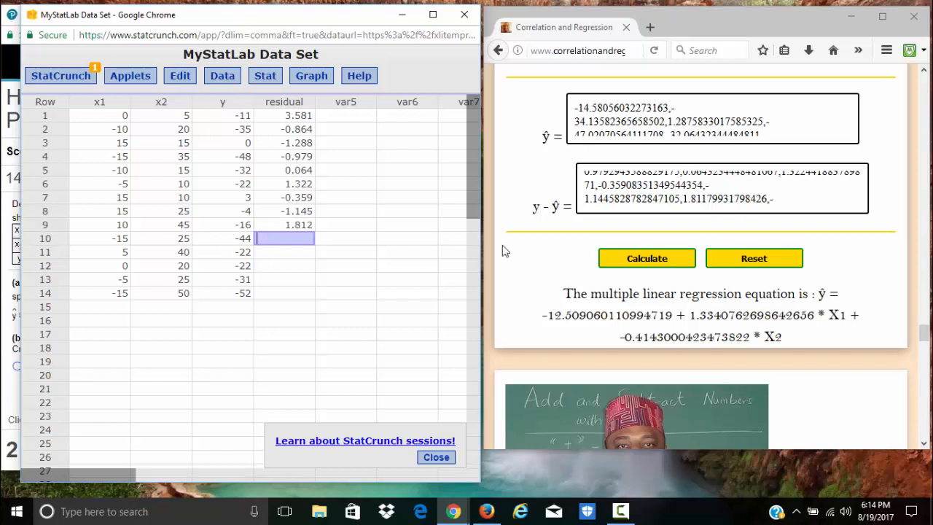
left_click(782, 200)
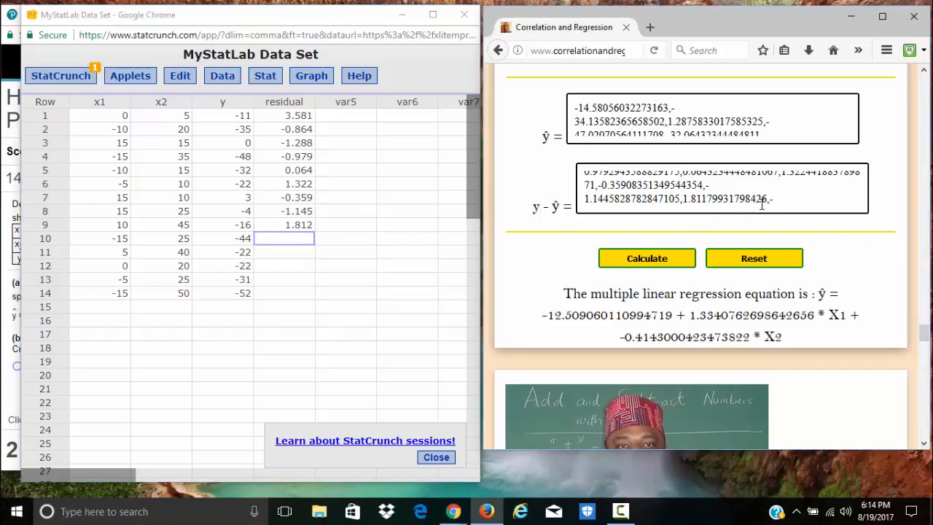
type("1.1222947823567395,0.4106804555686807,-")
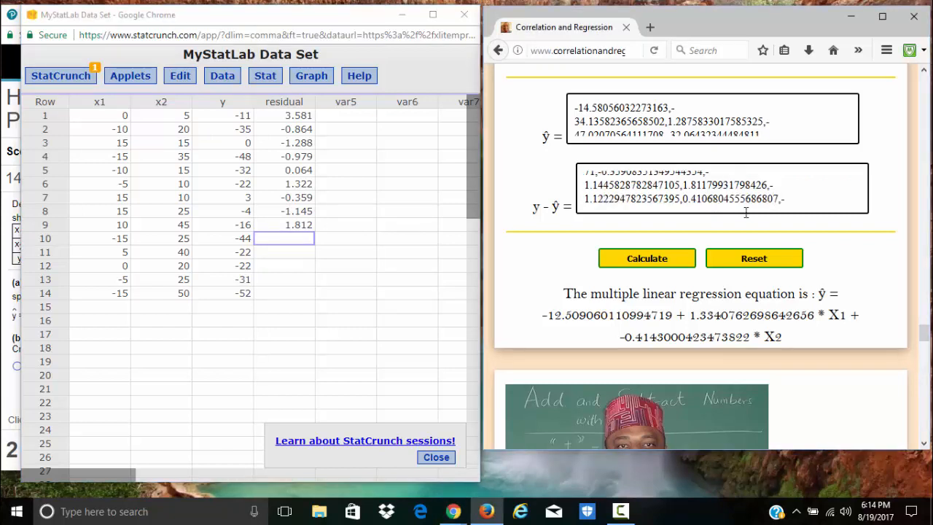
left_click(270, 237)
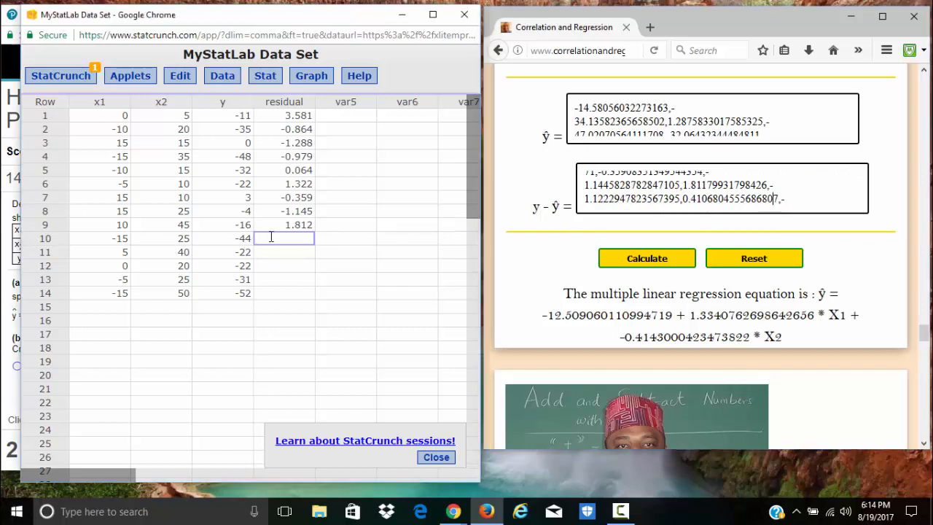
type("-1.")
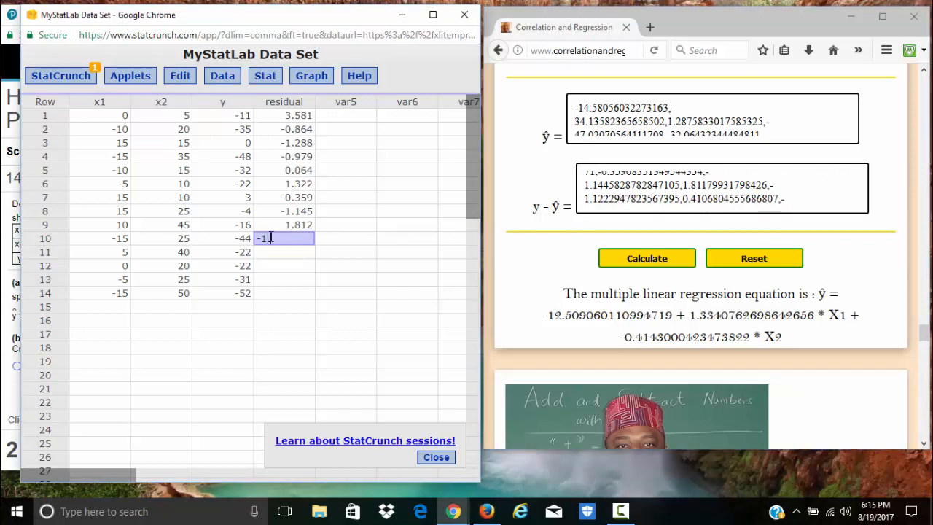
type("122")
key("Return")
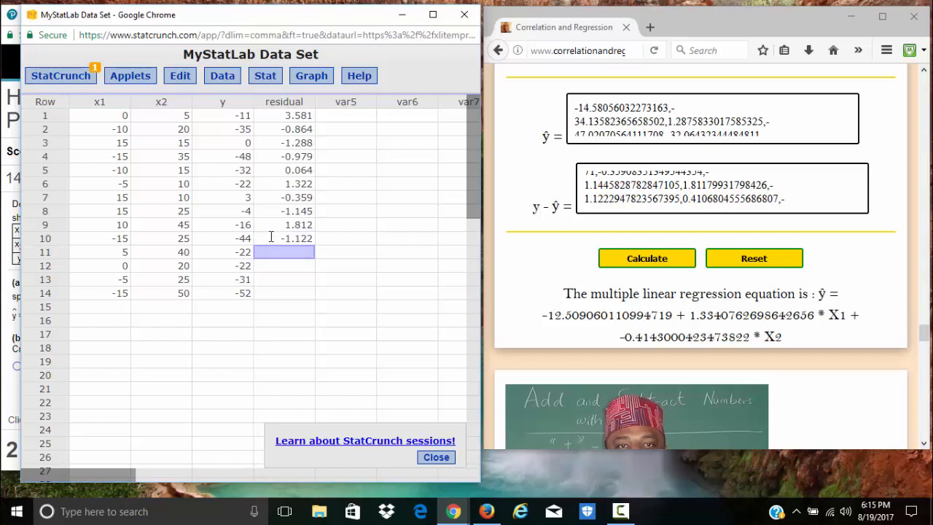
Step: Enter 0.411 and -1.205 in rows 11 and 12 of the residual column, finding the twelfth value in the y - ŷ list
type("0.411")
key("Return")
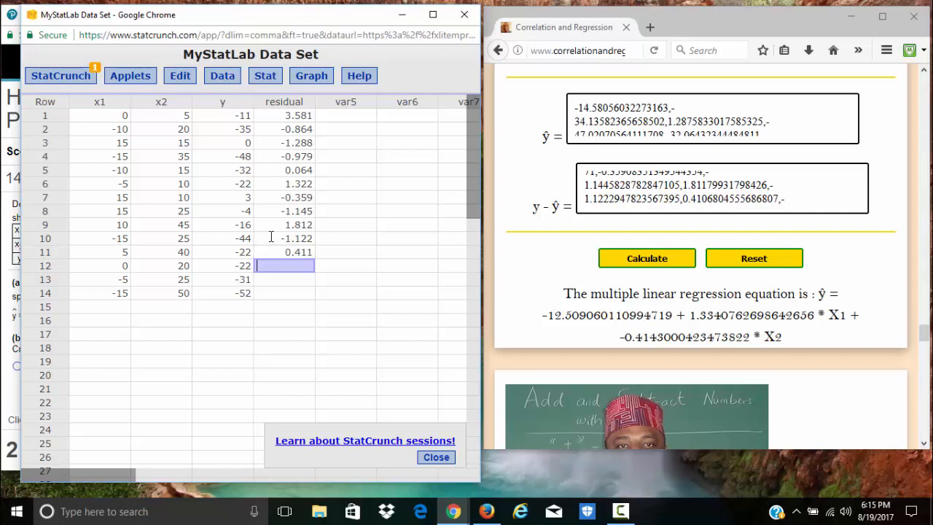
left_click(792, 206)
type("1.2049390420576387,-")
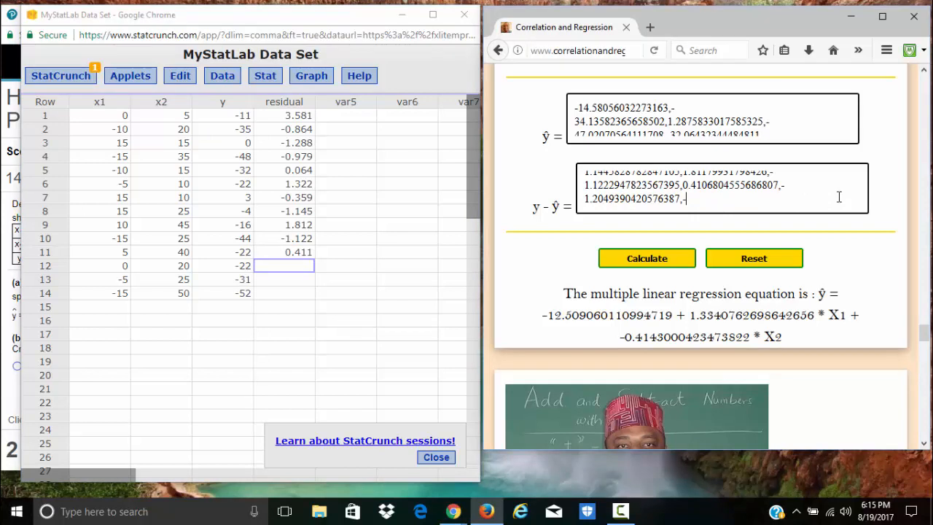
left_click(282, 268)
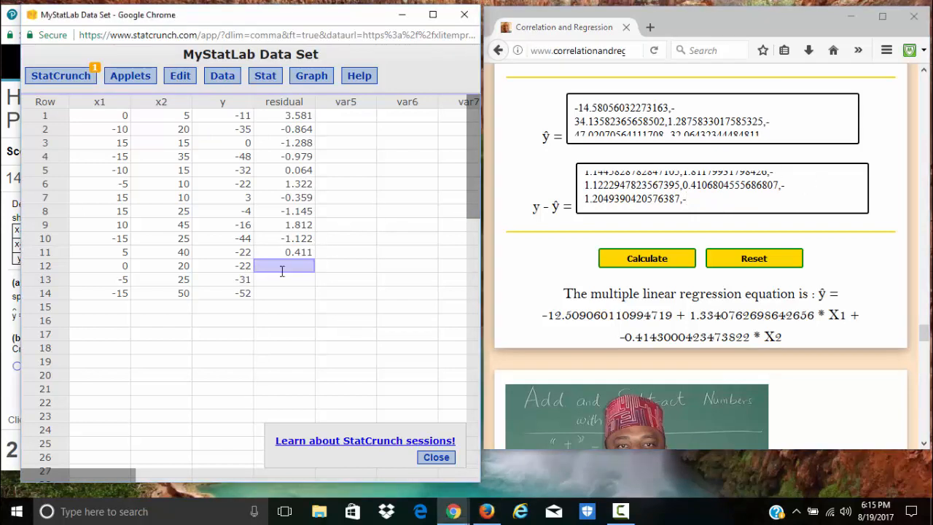
type("-1.205")
key("Return")
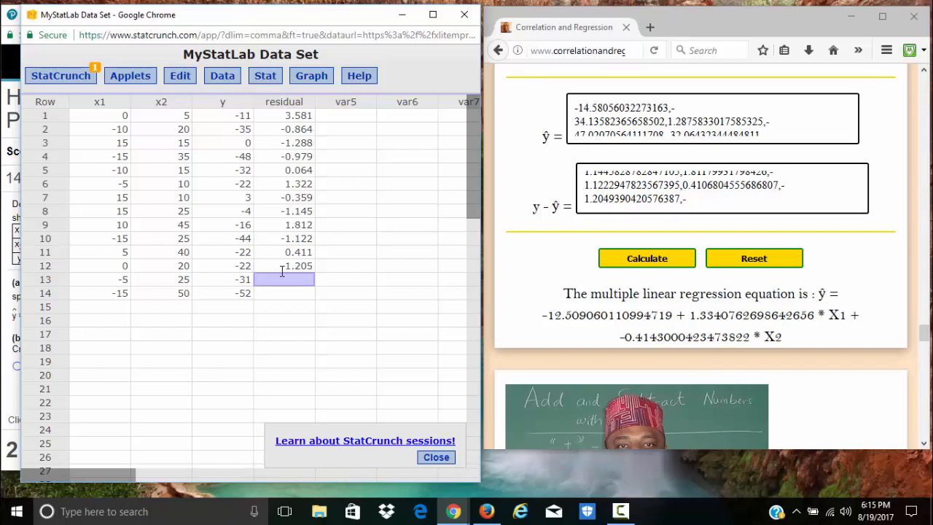
Step: Fill rows 13 and 14 of the residual column with the last two y - ŷ values, -1.463 and 1.235
left_click(690, 204)
key("Down")
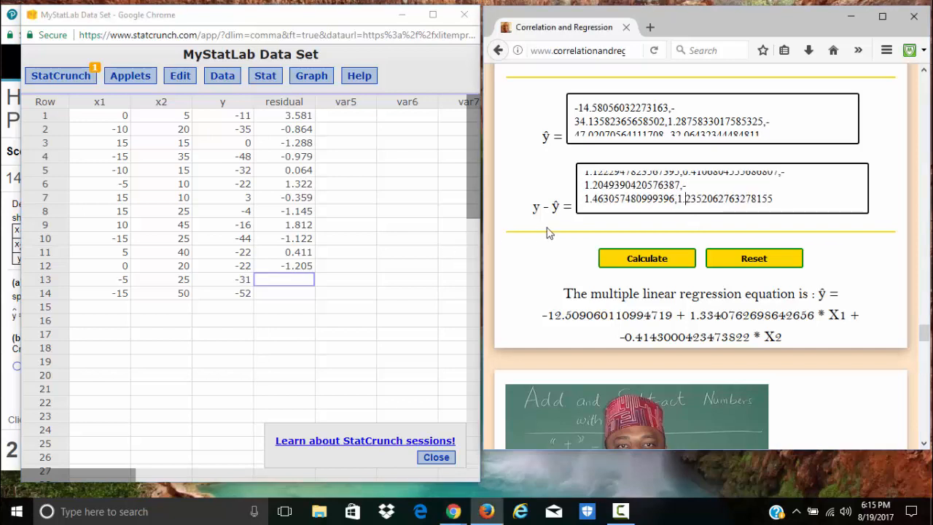
left_click(293, 280)
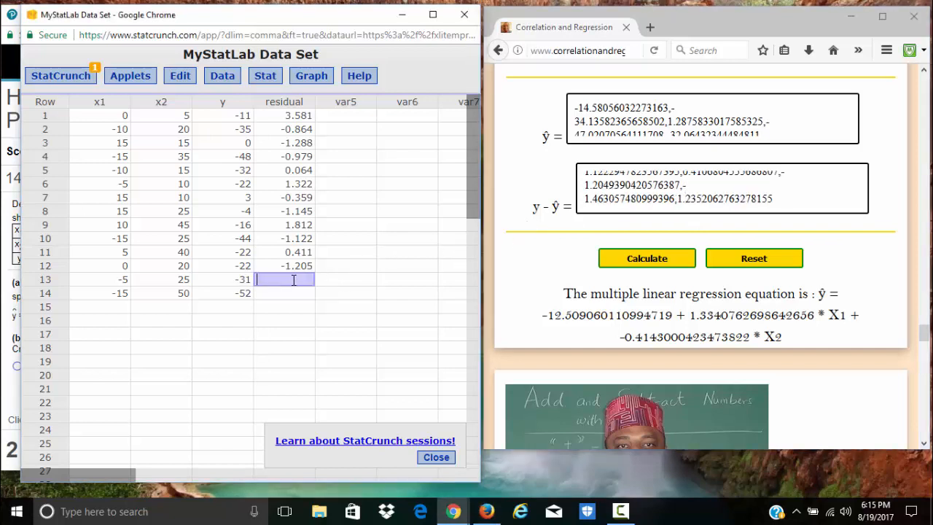
type("-1.463")
key("Return")
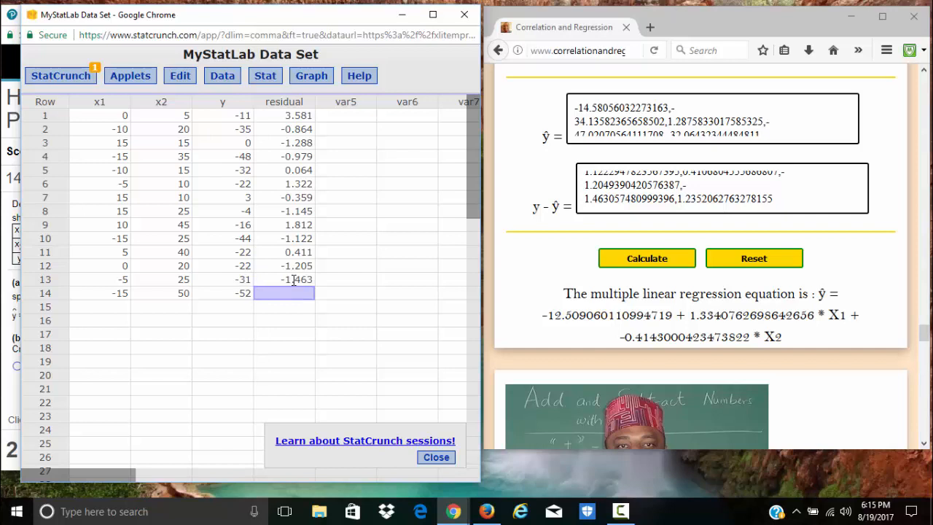
type("1.235")
left_click(788, 198)
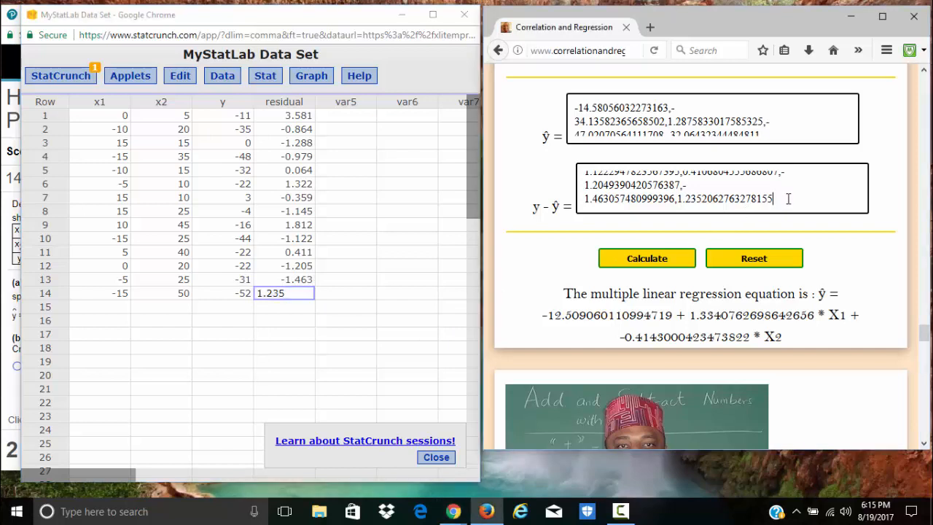
scroll(788, 198, "up", 5)
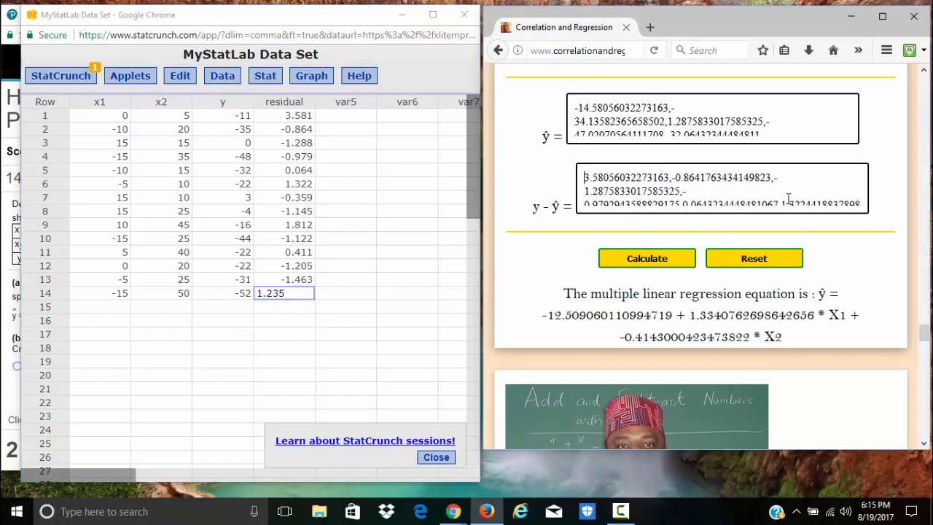
left_click(339, 293)
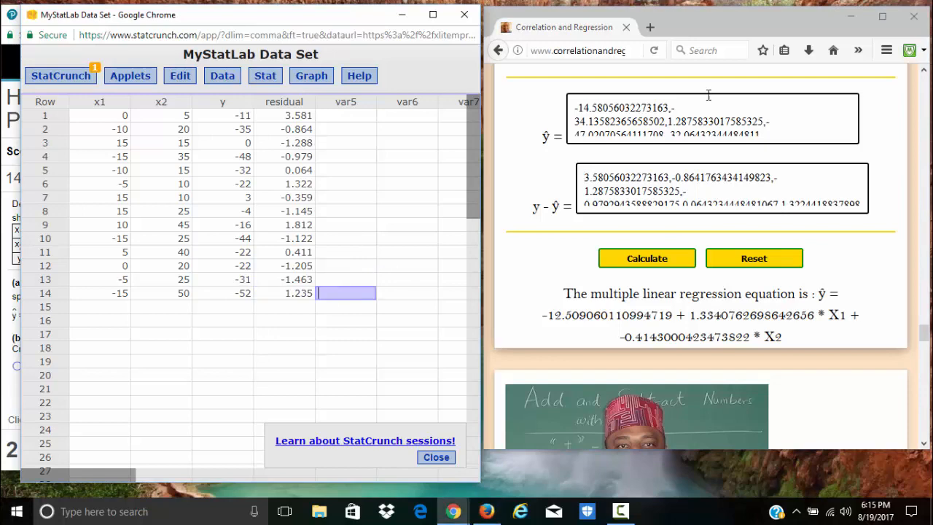
Step: Minimize the regression calculator and arrange the data set beside a slightly narrowed homework window showing the part (b) graphs
left_click(850, 16)
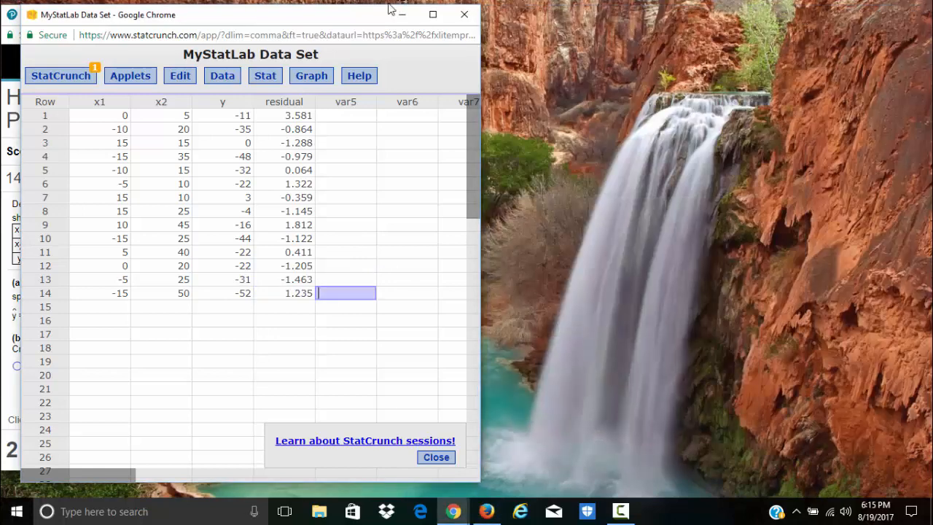
left_click_drag(327, 17, 797, 22)
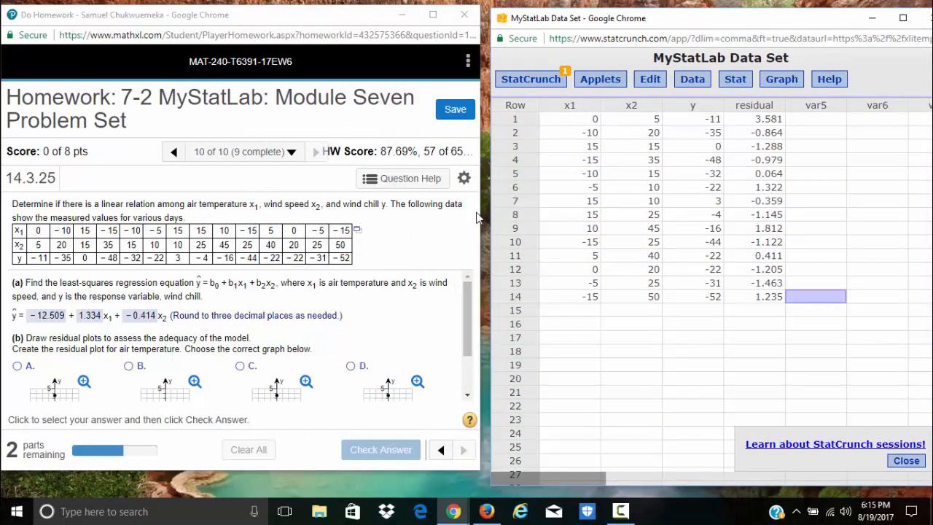
left_click_drag(481, 211, 468, 211)
left_click_drag(652, 22, 630, 22)
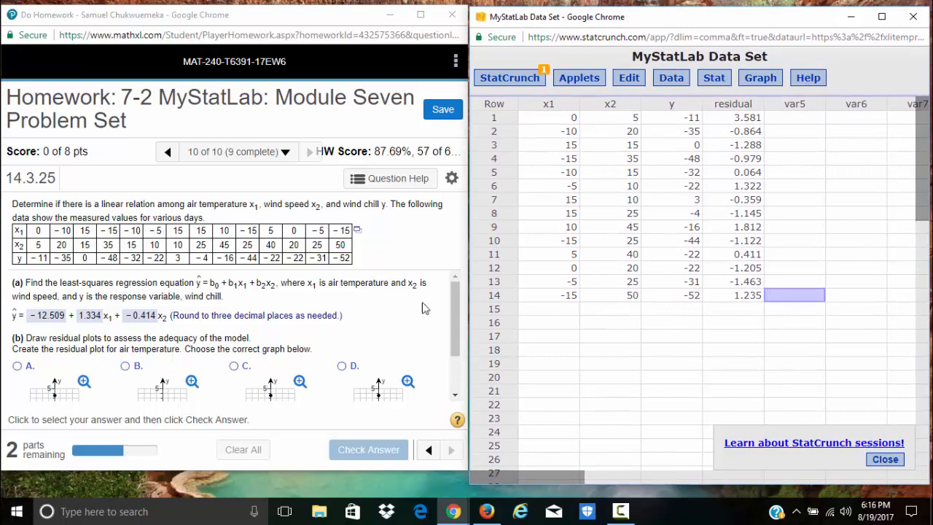
scroll(207, 285, "down", 1)
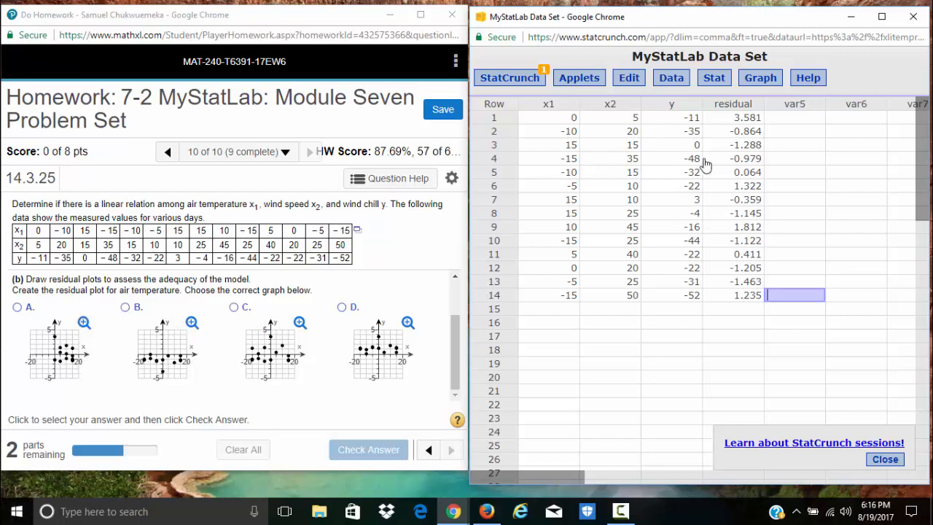
Step: Create a scatter plot with x1 as the X variable and residual as the Y variable
left_click(758, 82)
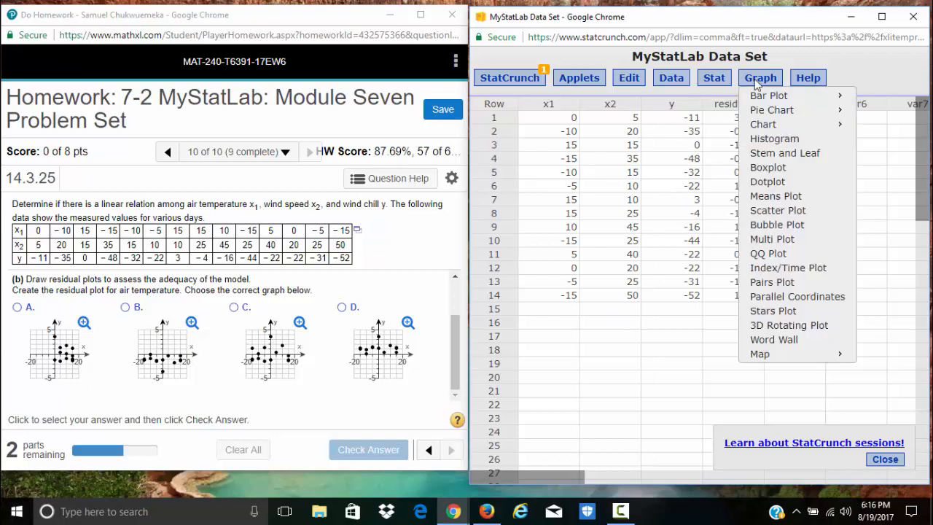
left_click(787, 212)
left_click(567, 109)
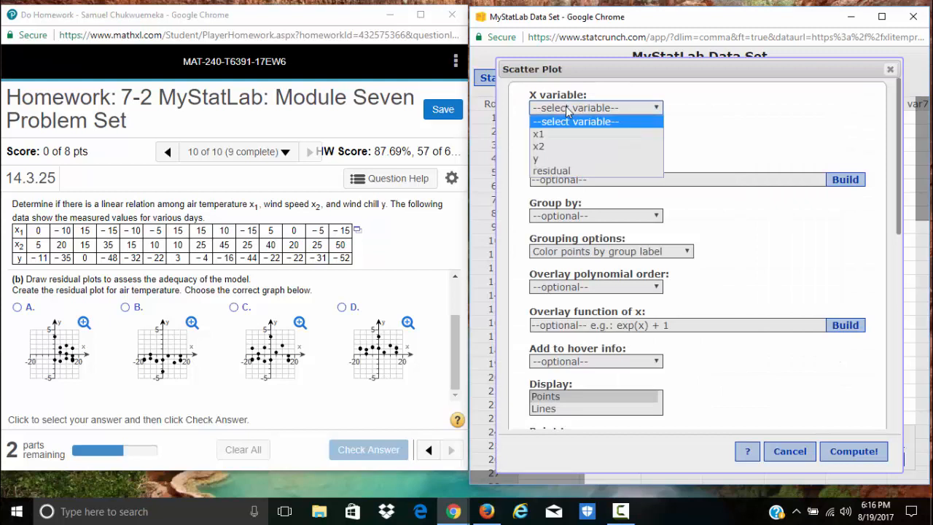
left_click(558, 133)
left_click(596, 143)
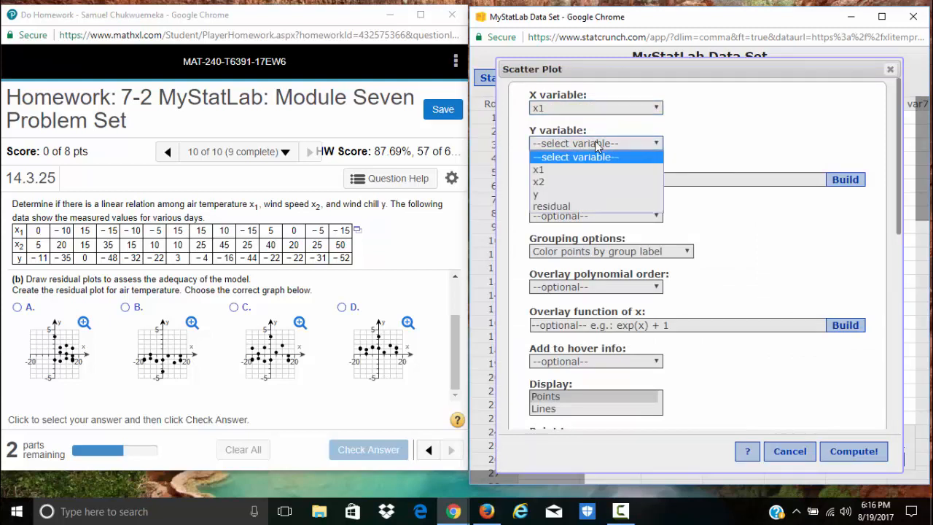
left_click(579, 207)
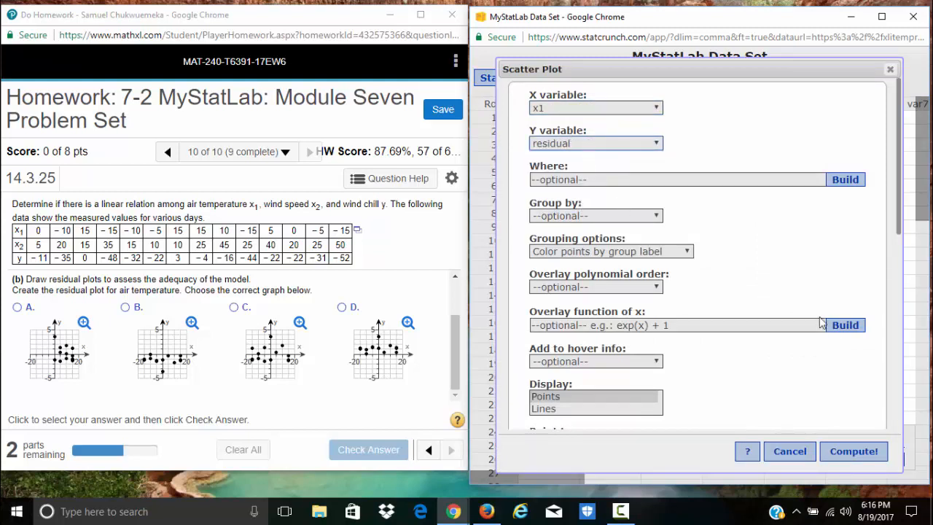
scroll(809, 299, "down", 2)
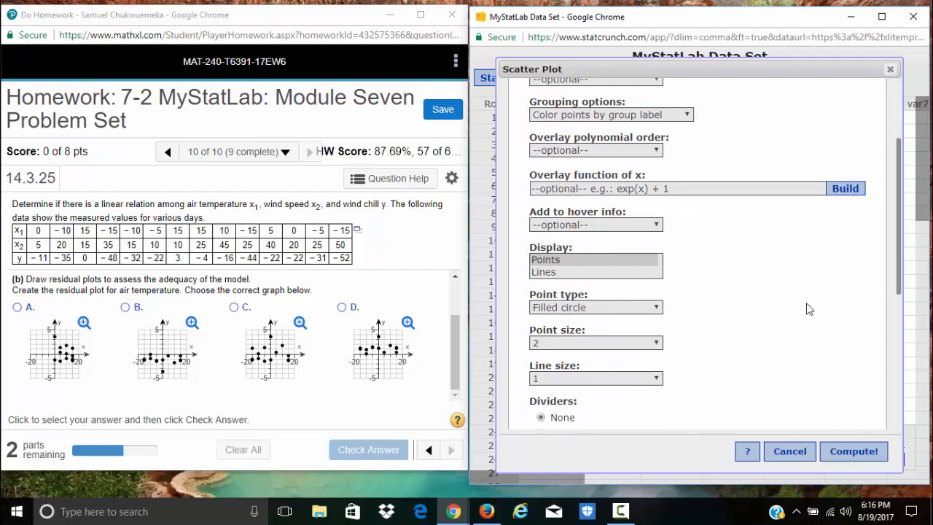
left_click(846, 452)
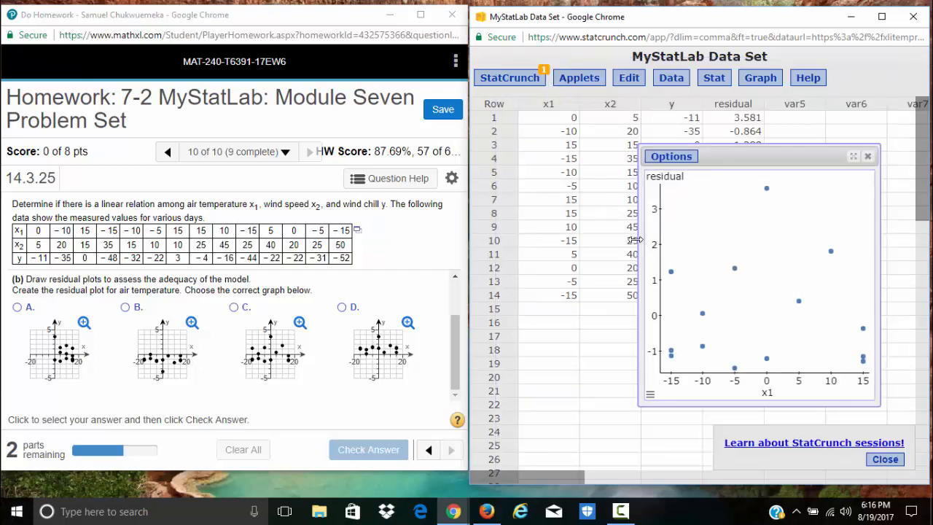
Step: Enlarge the x1 residual plot for comparison and answer the air temperature part with graph C, dismissing the feedback
left_click_drag(634, 239, 472, 247)
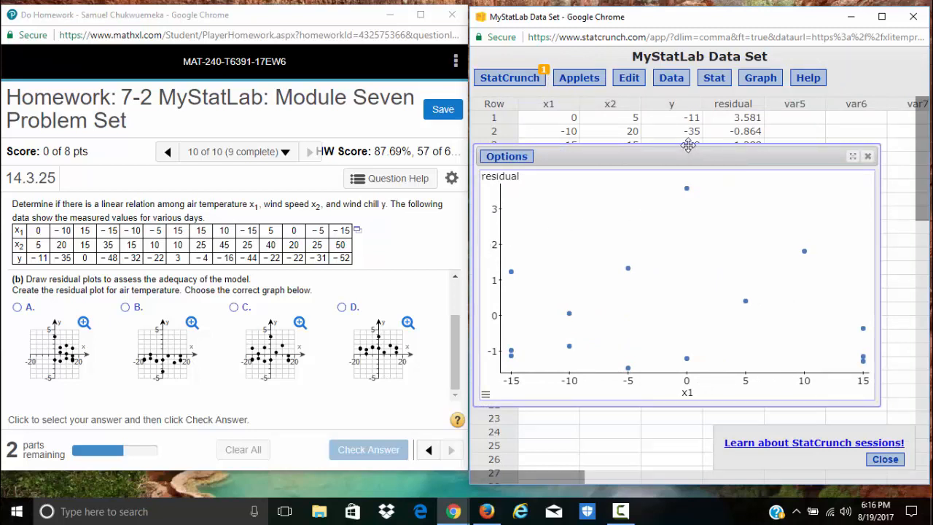
left_click_drag(686, 137, 685, 93)
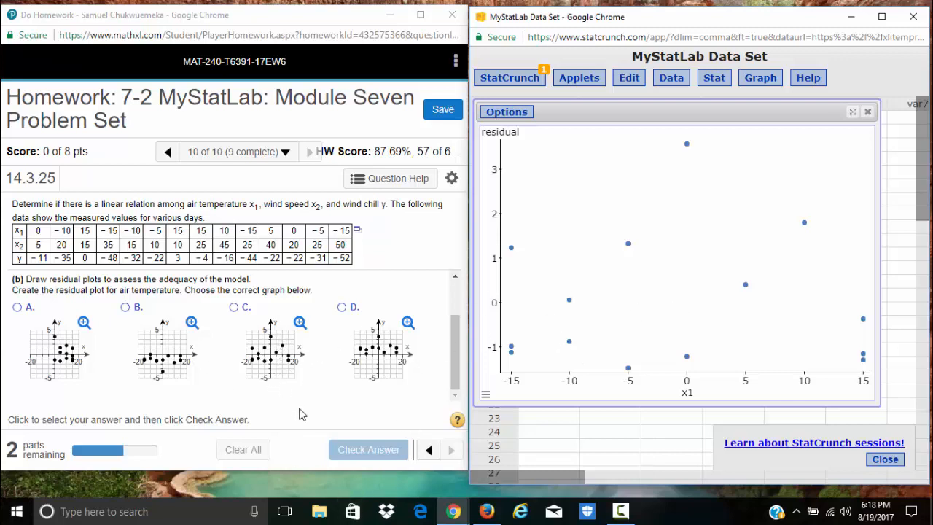
left_click(234, 308)
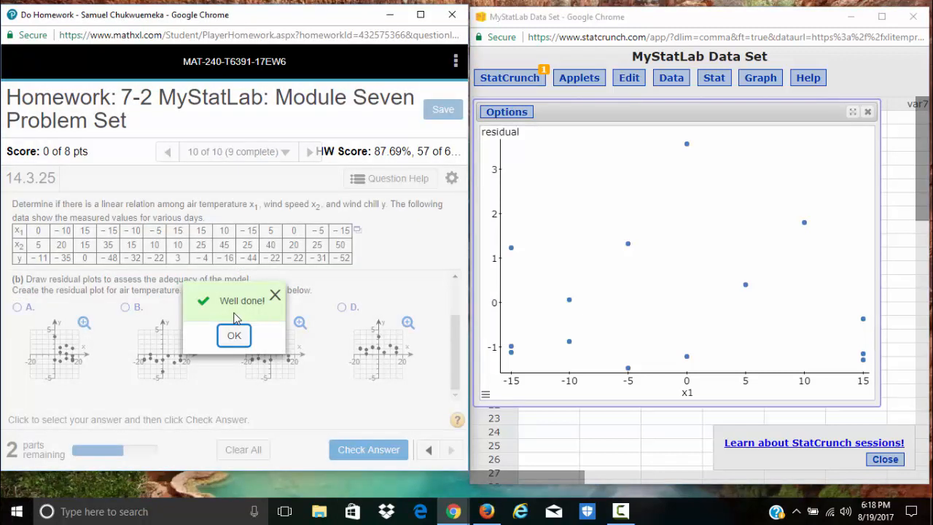
left_click(234, 334)
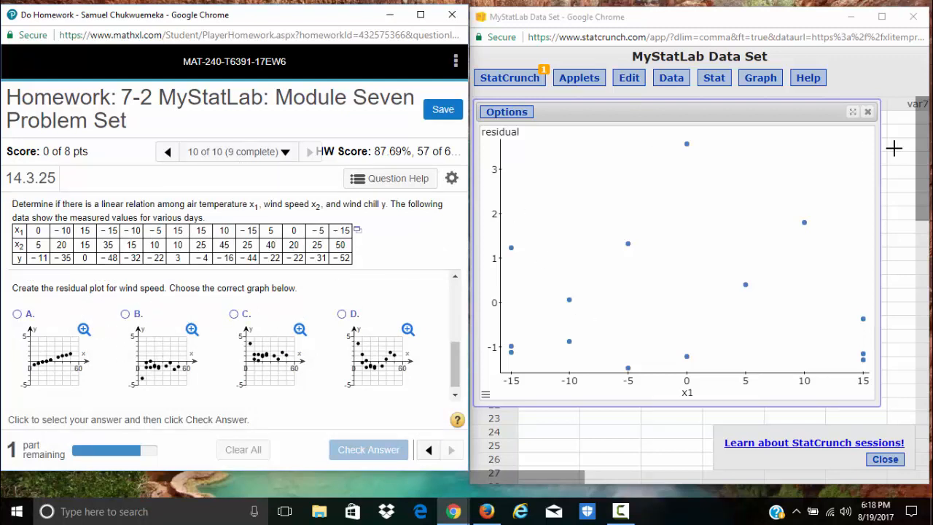
Step: Close the x1 residual plot and create a scatter plot with x2 as the X variable and residual as the Y variable
left_click(867, 112)
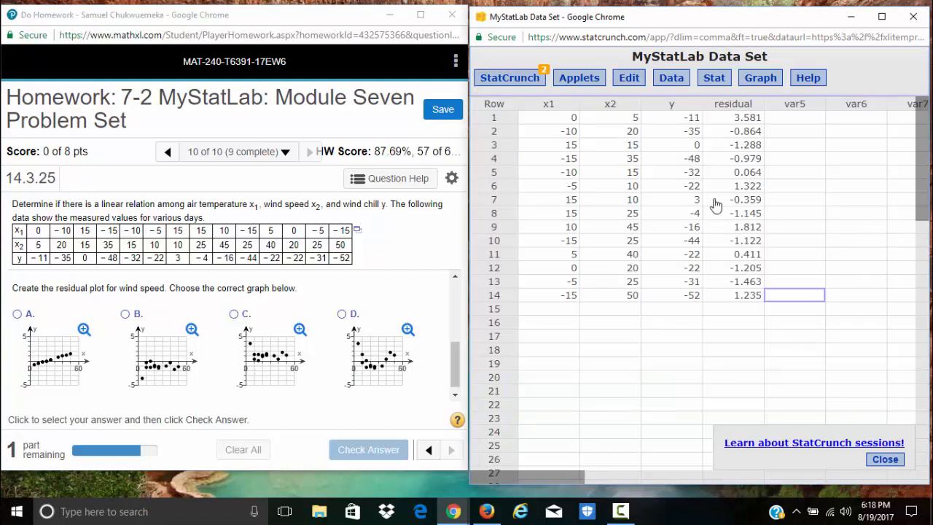
left_click(758, 83)
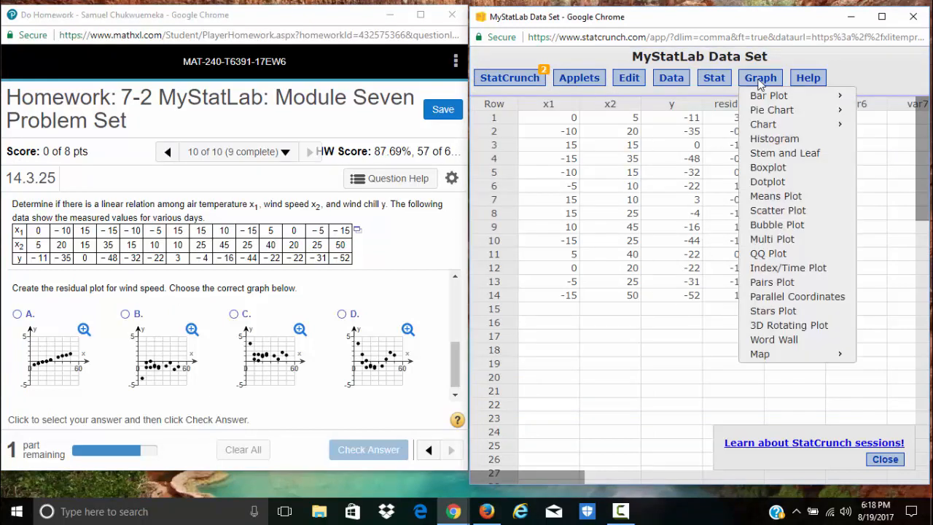
left_click(776, 211)
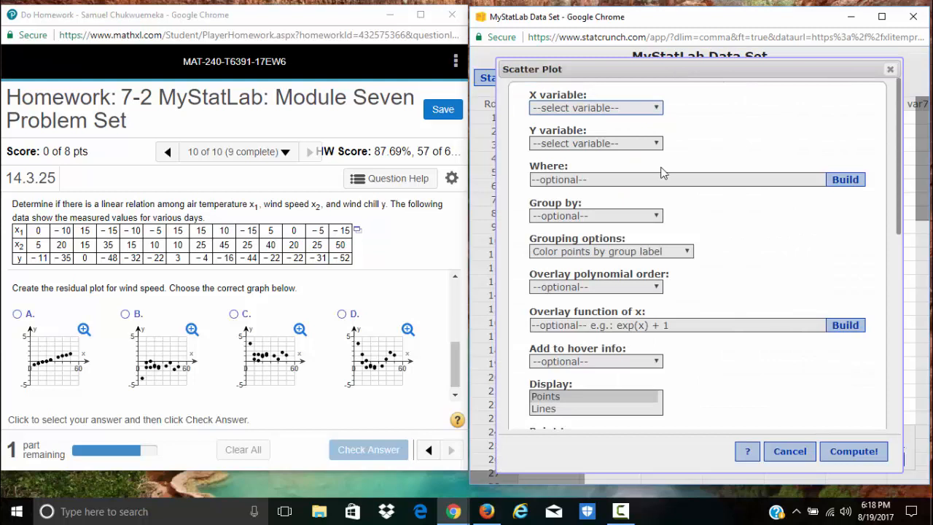
left_click(581, 109)
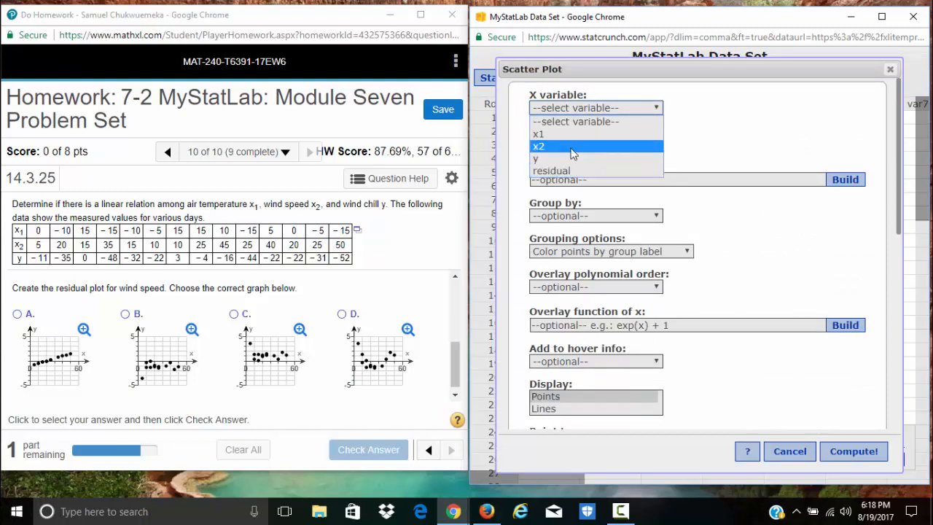
left_click(573, 147)
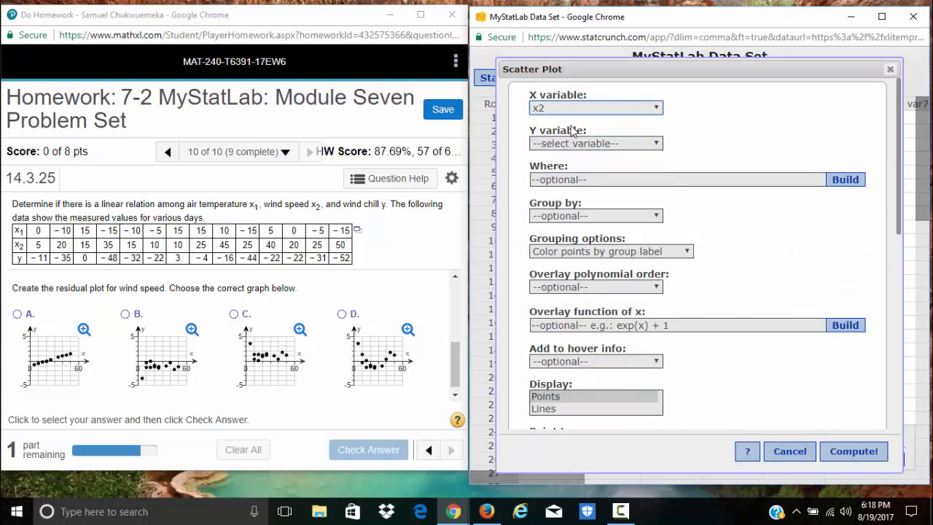
left_click(614, 144)
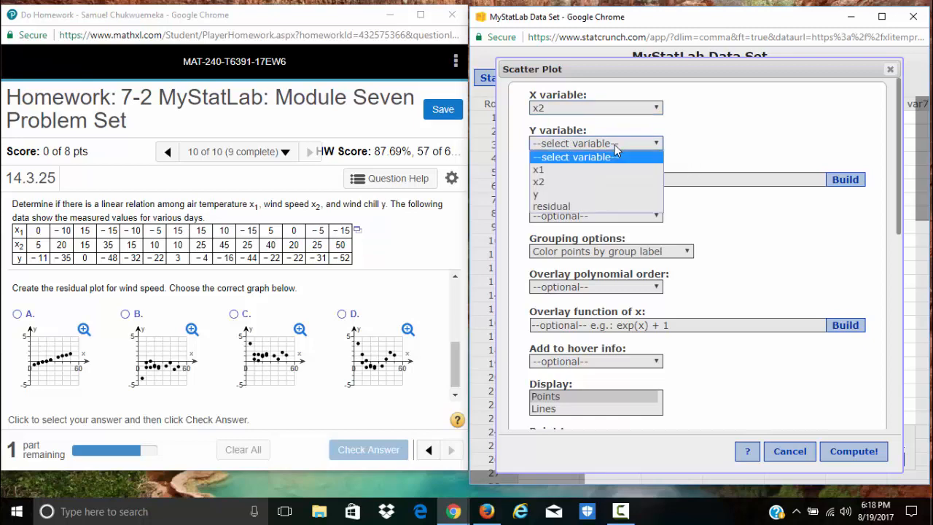
left_click(583, 205)
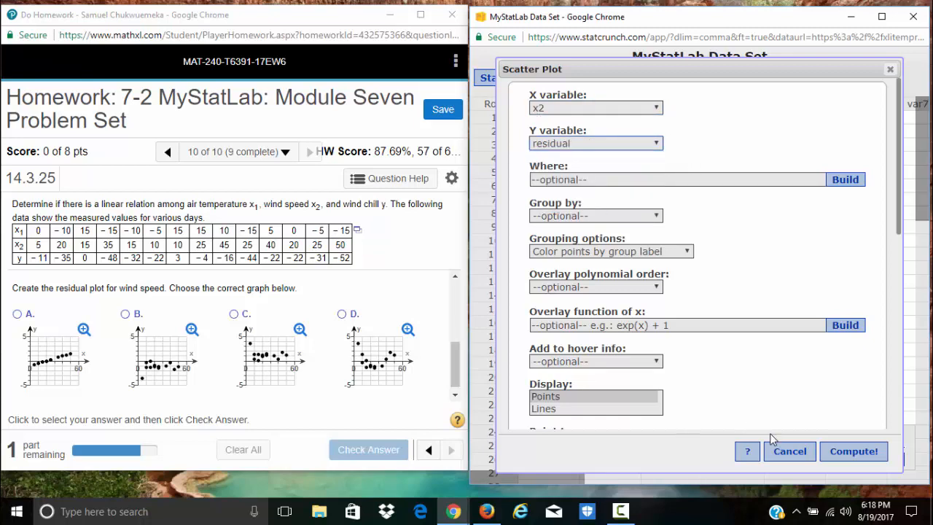
left_click(845, 451)
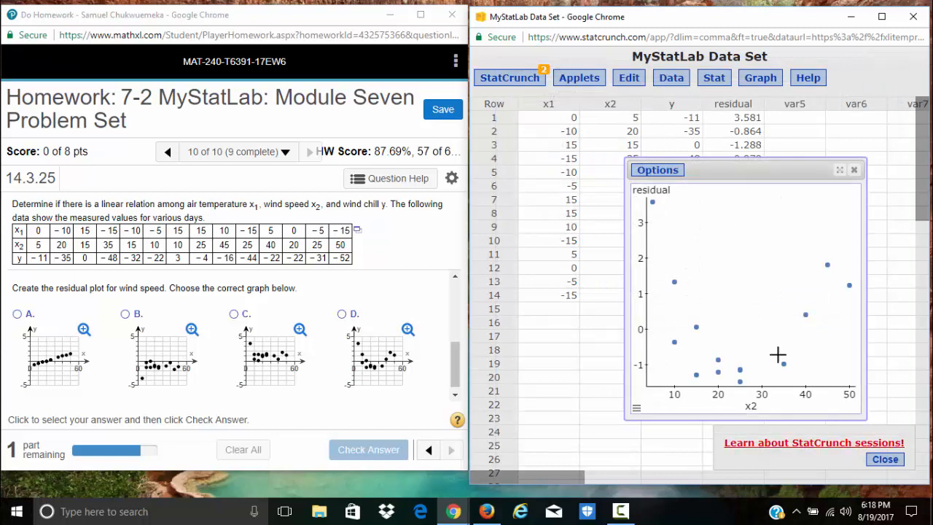
Step: Enlarge the x2 residual plot for comparison and answer the wind speed part with graph D, dismissing the feedback
left_click_drag(605, 238, 469, 252)
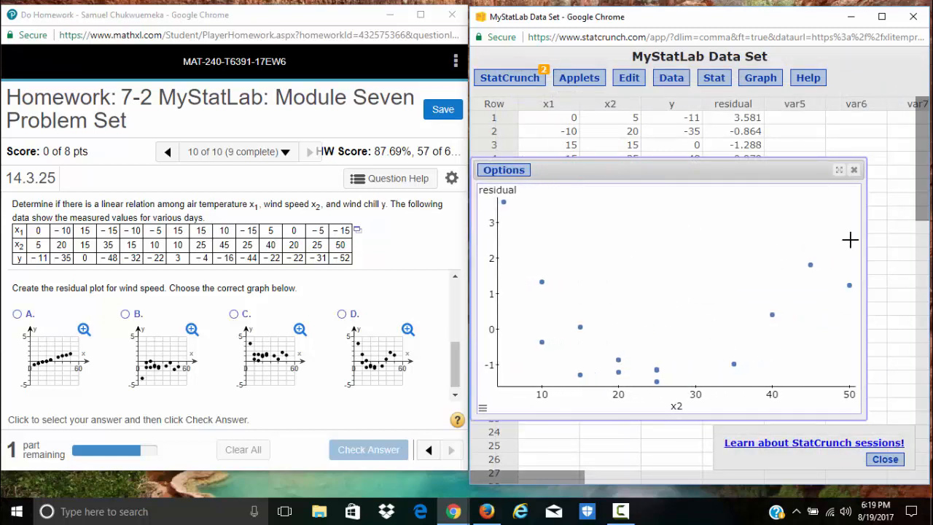
left_click_drag(866, 237, 908, 237)
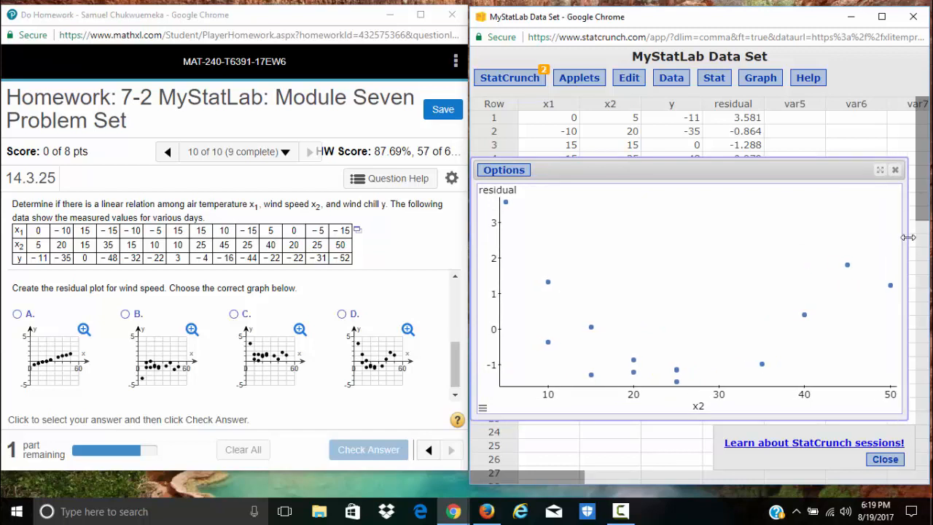
left_click_drag(714, 164, 684, 77)
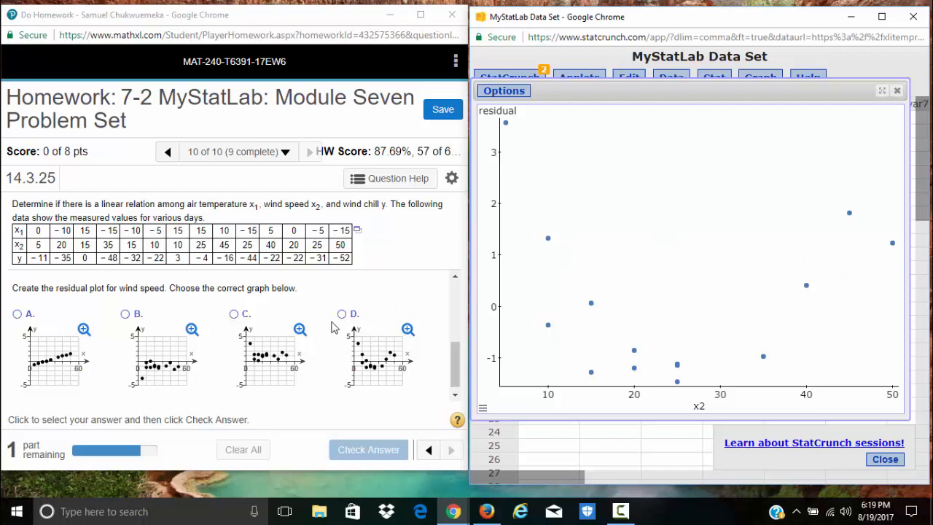
left_click(342, 314)
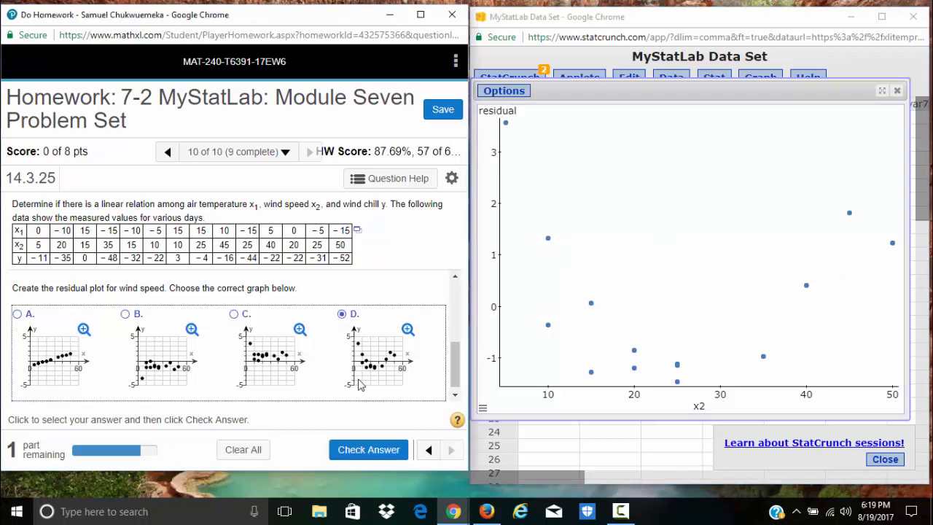
key("Return")
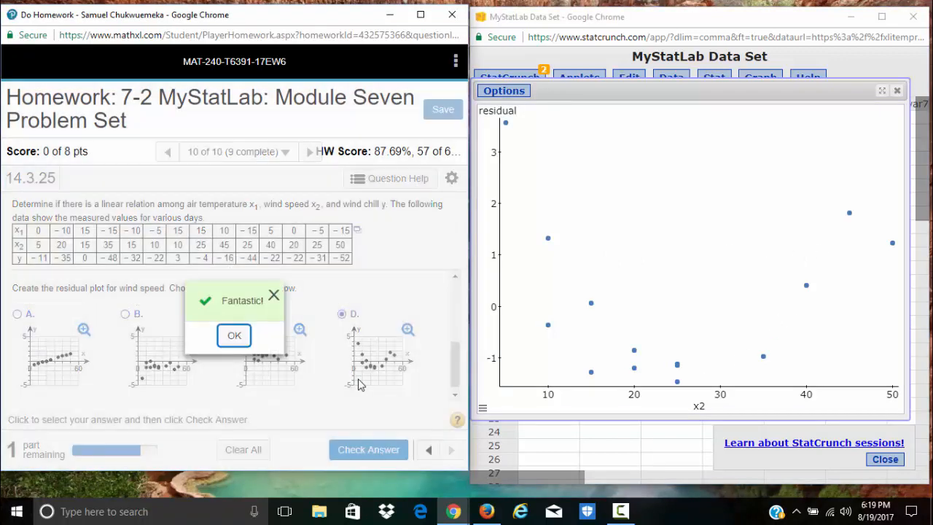
key("Return")
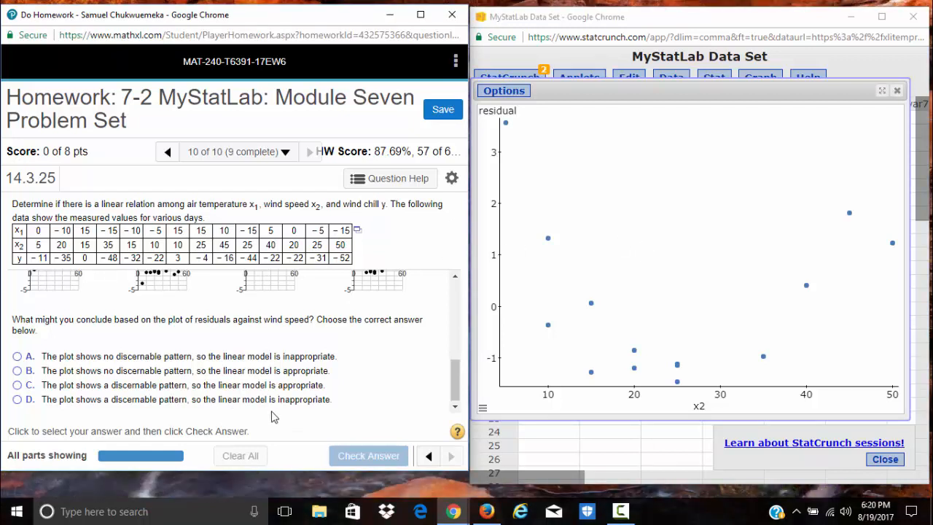
Step: Answer the wind speed conclusion with D, a discernable pattern making the linear model inappropriate, and dismiss the feedback
left_click(17, 399)
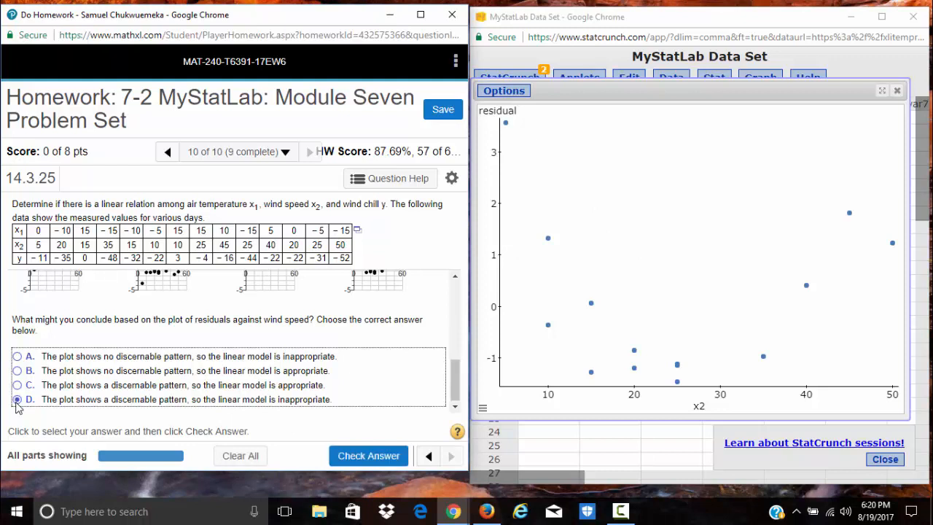
key("Return")
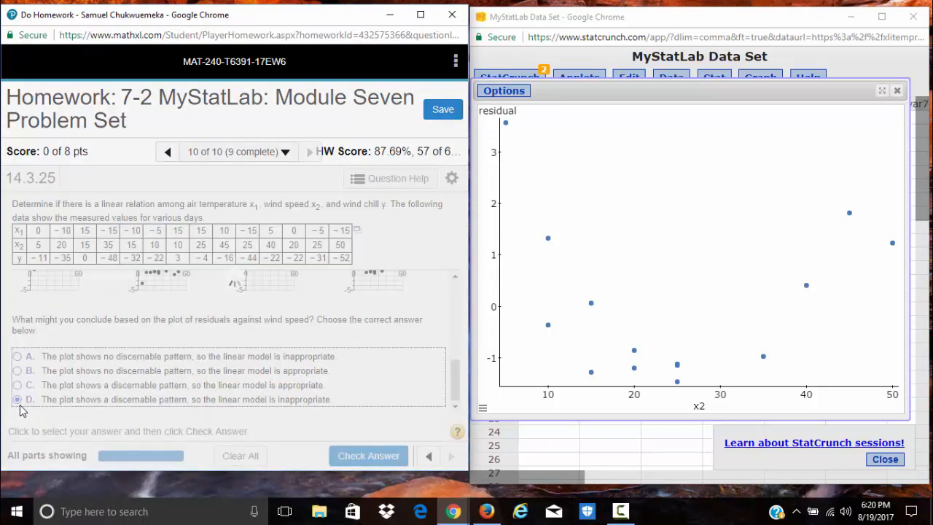
key("Return")
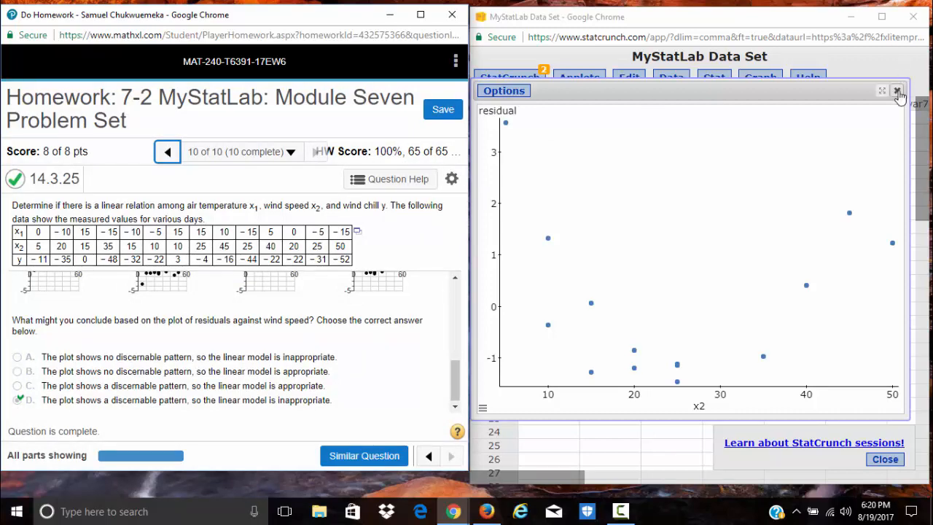
Step: Close the x2 plot and the StatCrunch data set, then maximize the homework window and save the completed homework
left_click(897, 91)
left_click(913, 16)
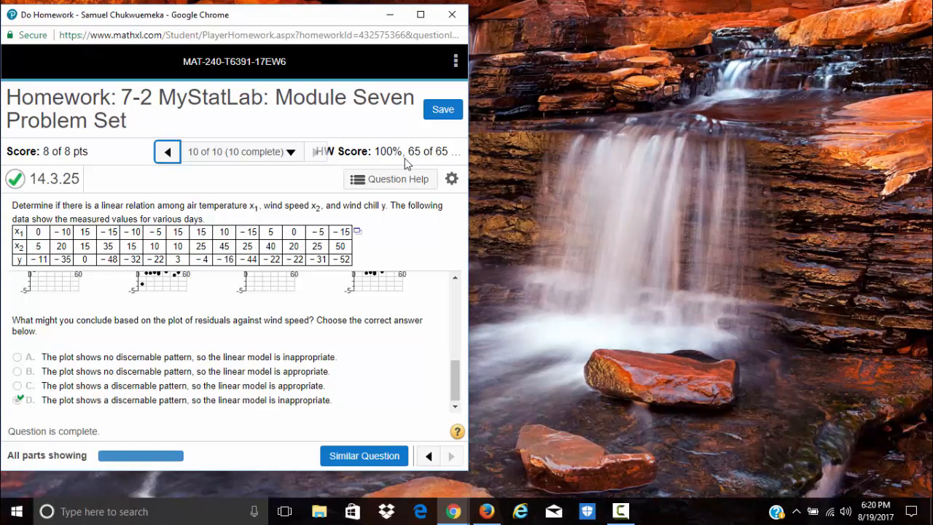
left_click(420, 15)
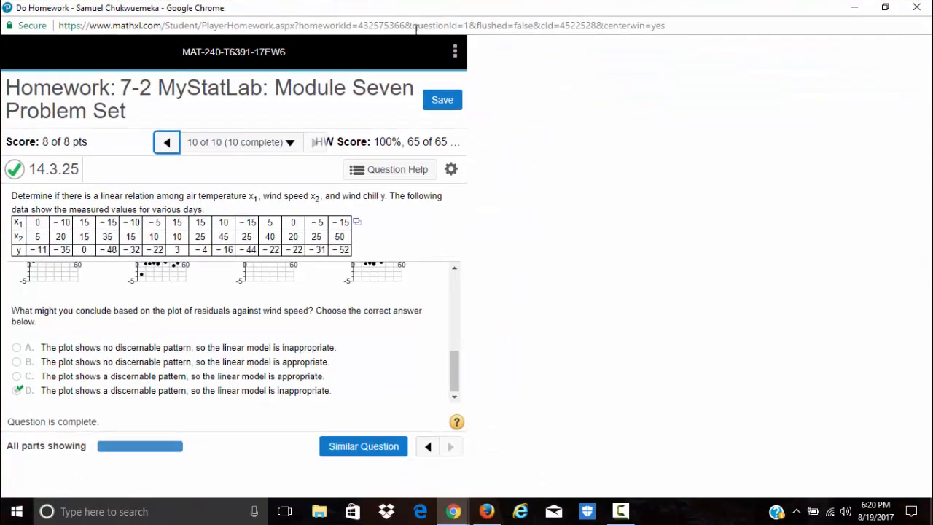
left_click(907, 88)
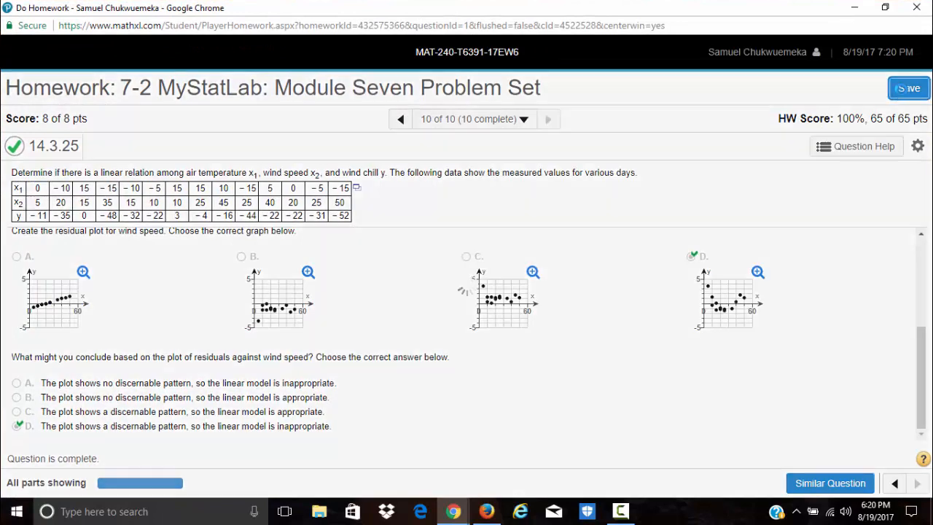